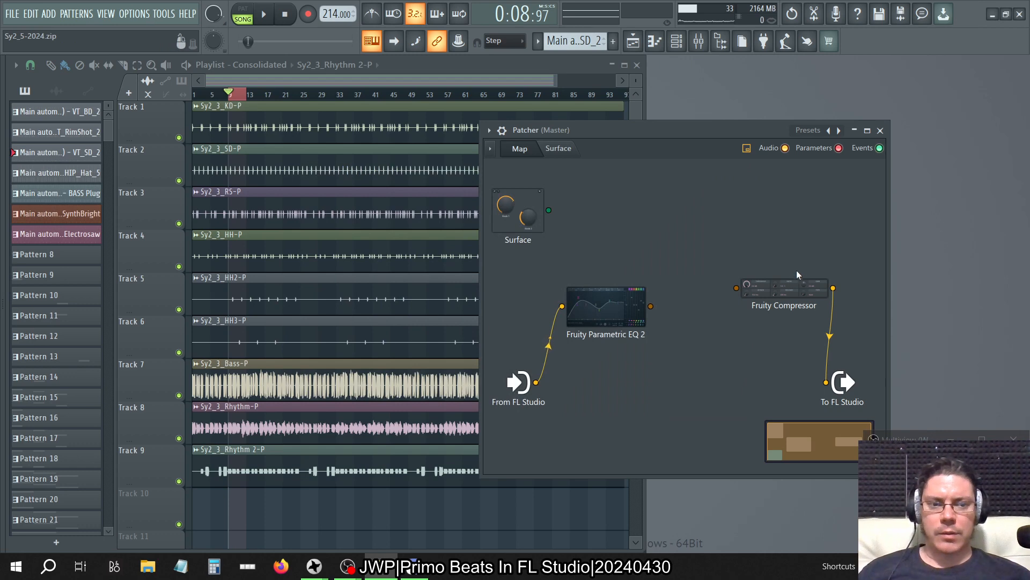
# - Close the playlist and the Fruity Compressor settings, and launch a second instance of FL Studio
pyautogui.click(791, 280)
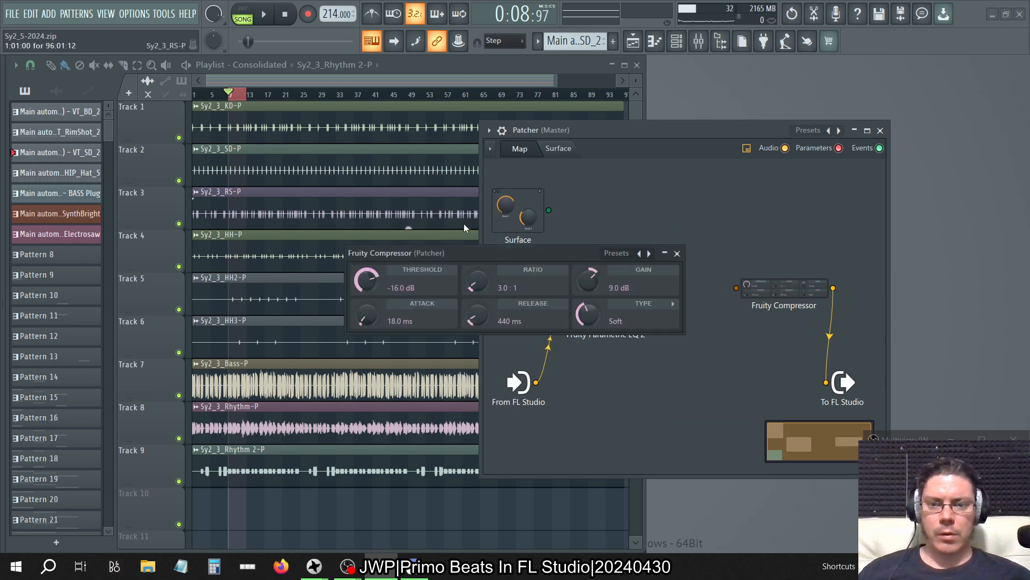
pyautogui.click(637, 65)
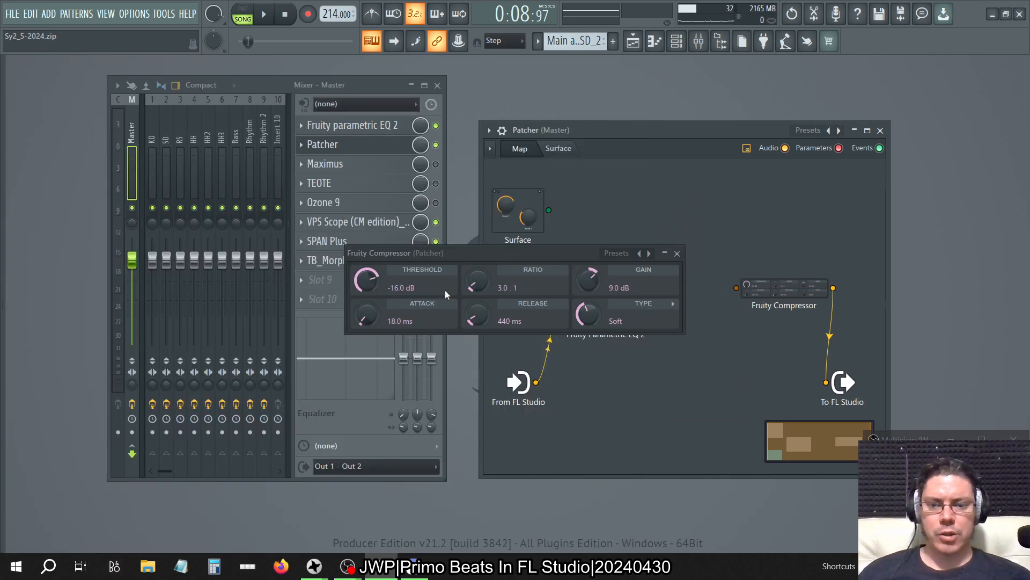
pyautogui.rightClick(386, 575)
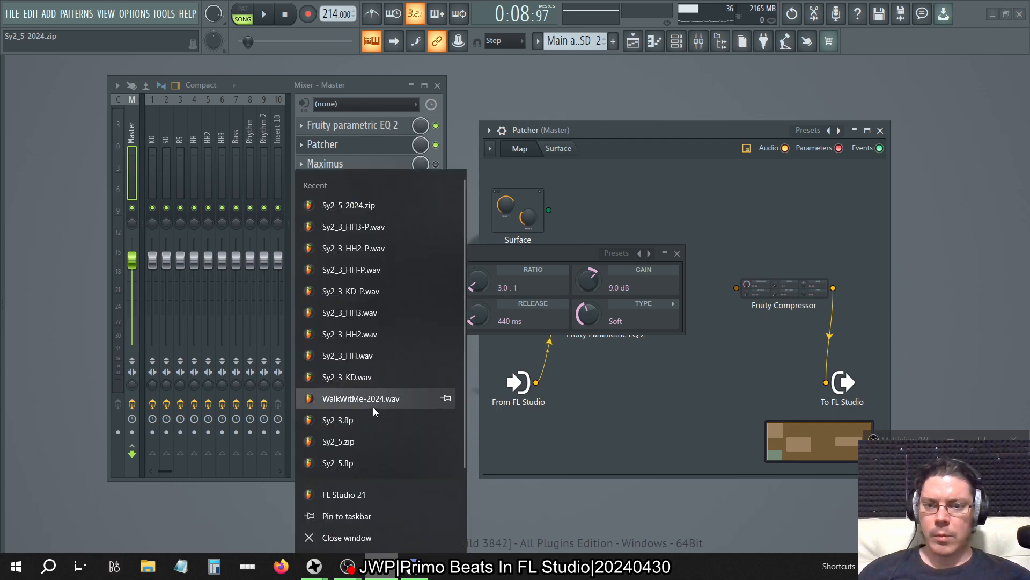
pyautogui.click(356, 494)
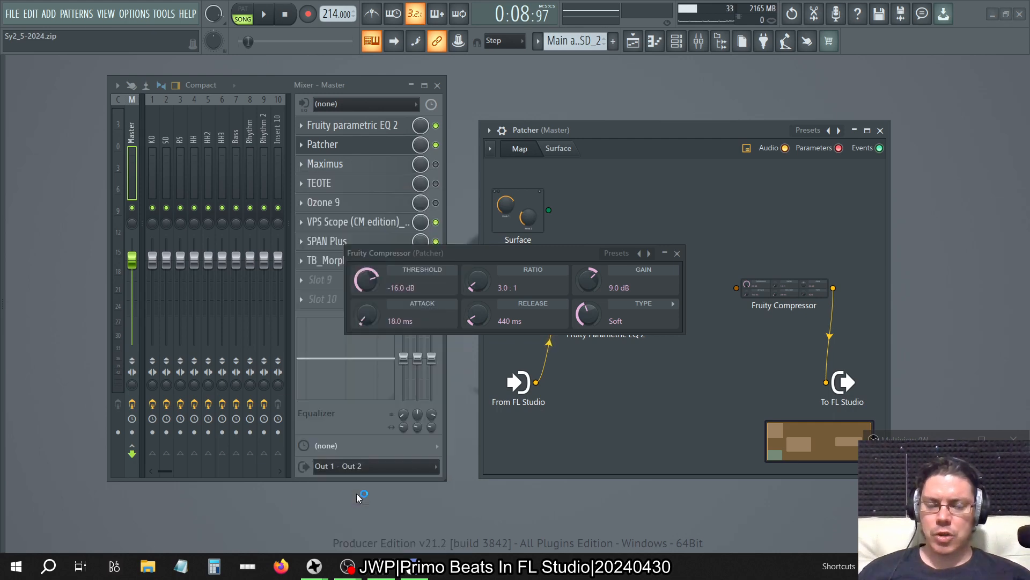
pyautogui.click(677, 253)
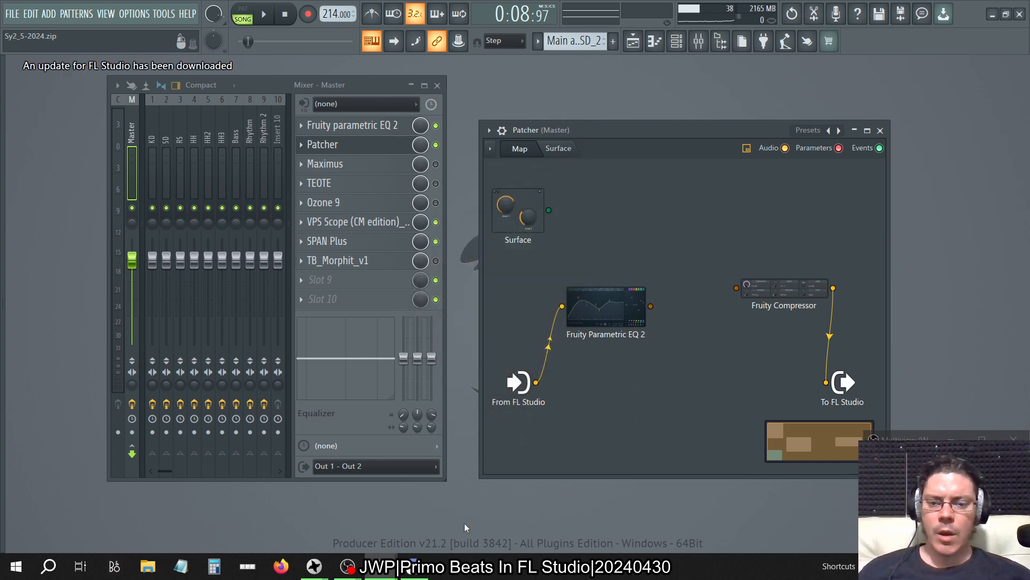
# - Switch to the new FL Studio instance and open the recent project gui_5-Statco-2023.zip
pyautogui.moveTo(348, 566)
pyautogui.click(423, 530)
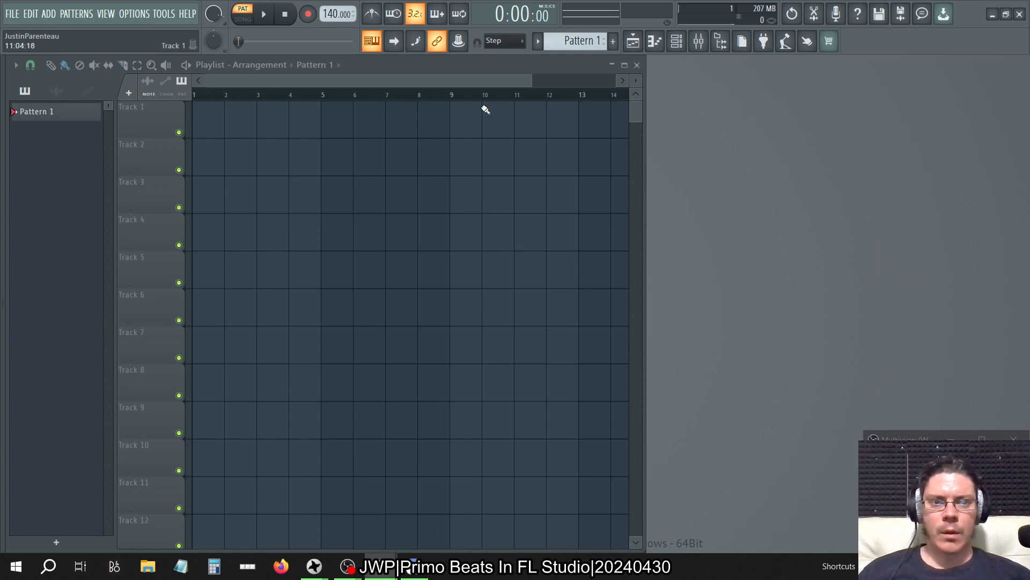
pyautogui.click(25, 13)
pyautogui.moveTo(38, 138)
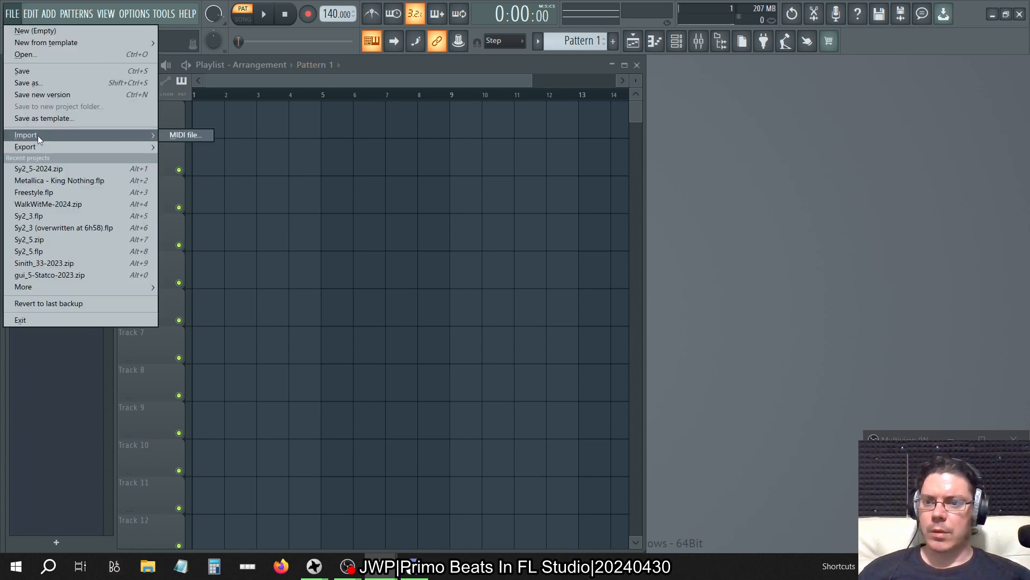
pyautogui.click(60, 275)
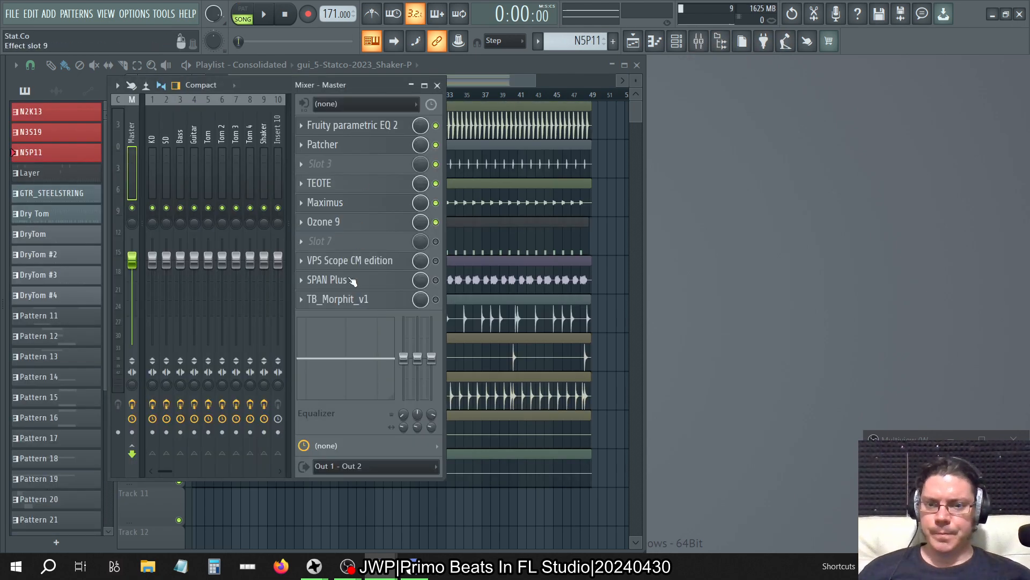
# - Examine the effect chain in the master track's Patcher and the settings of its first Fruity Parametric EQ 2
pyautogui.click(343, 144)
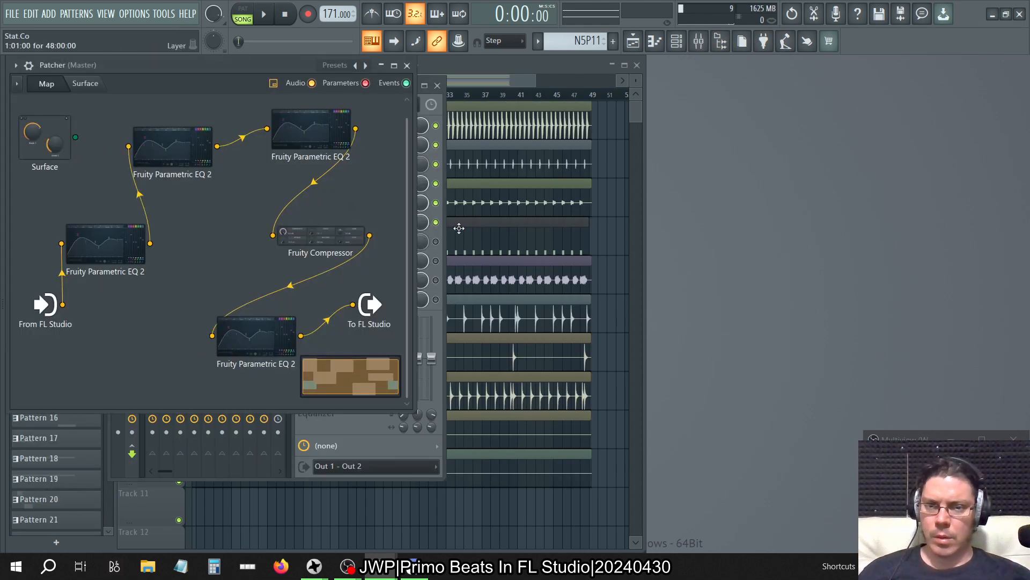
pyautogui.click(127, 244)
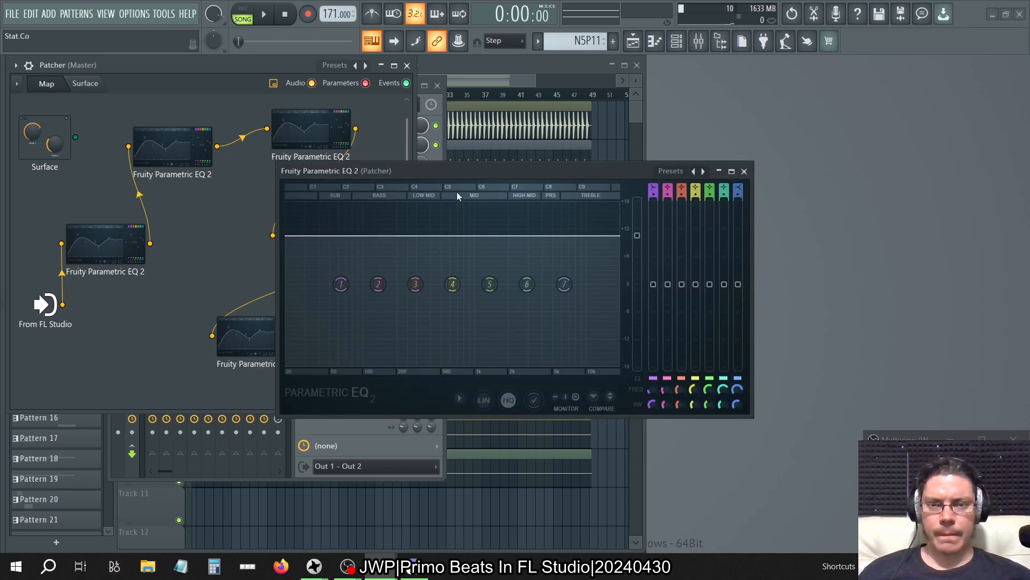
pyautogui.moveTo(455, 173); pyautogui.dragTo(675, 181)
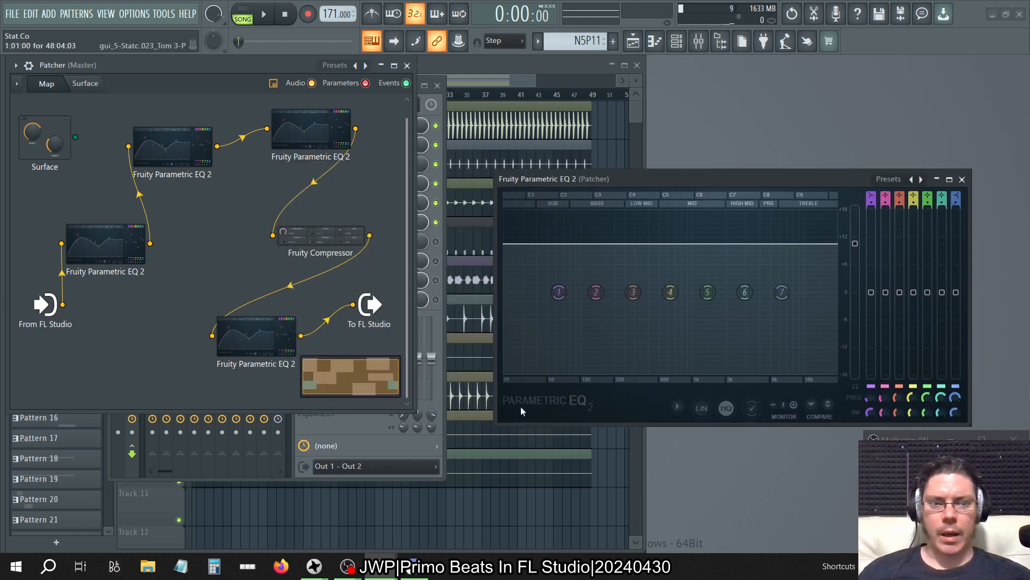
# - Close the gui_5-Statco-2023.zip instance without saving changes and return to the Sy2_5-2024.zip project
pyautogui.click(1026, 18)
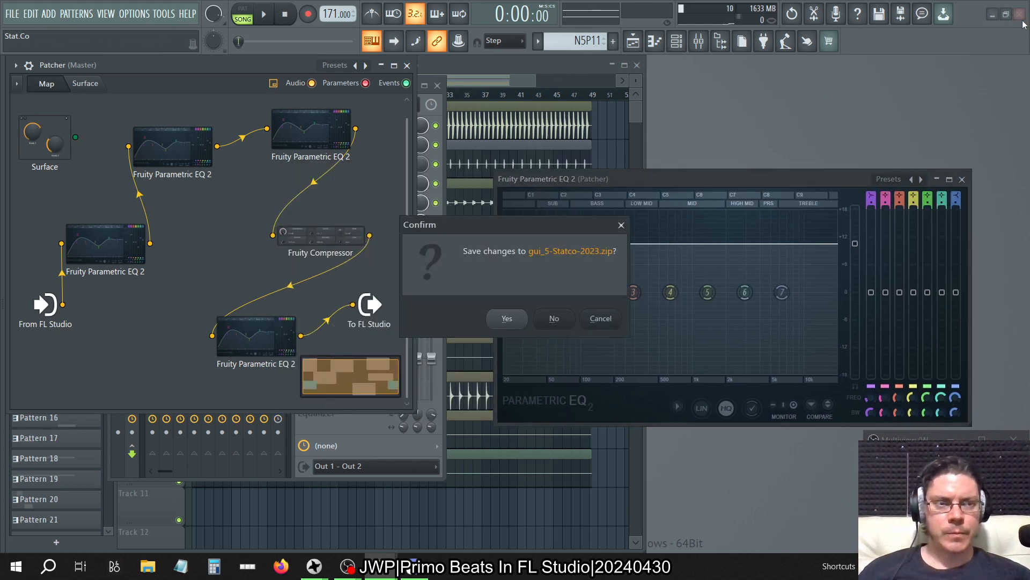
pyautogui.click(556, 319)
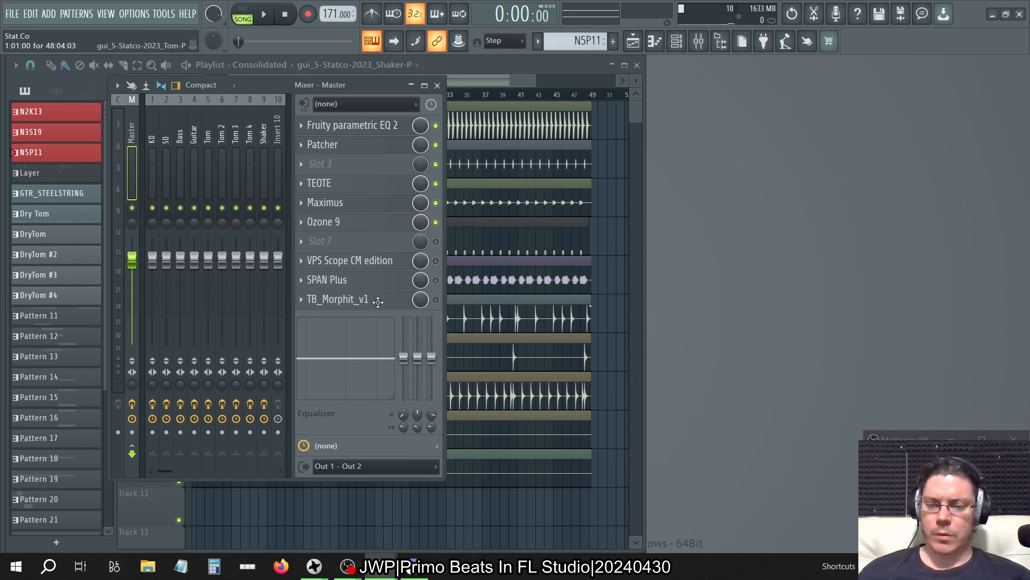
pyautogui.hotkey('alt', 'Tab')
# - Add a second Fruity Parametric EQ 2 to the Patcher map and connect the first EQ's audio output to it
pyautogui.click(617, 307)
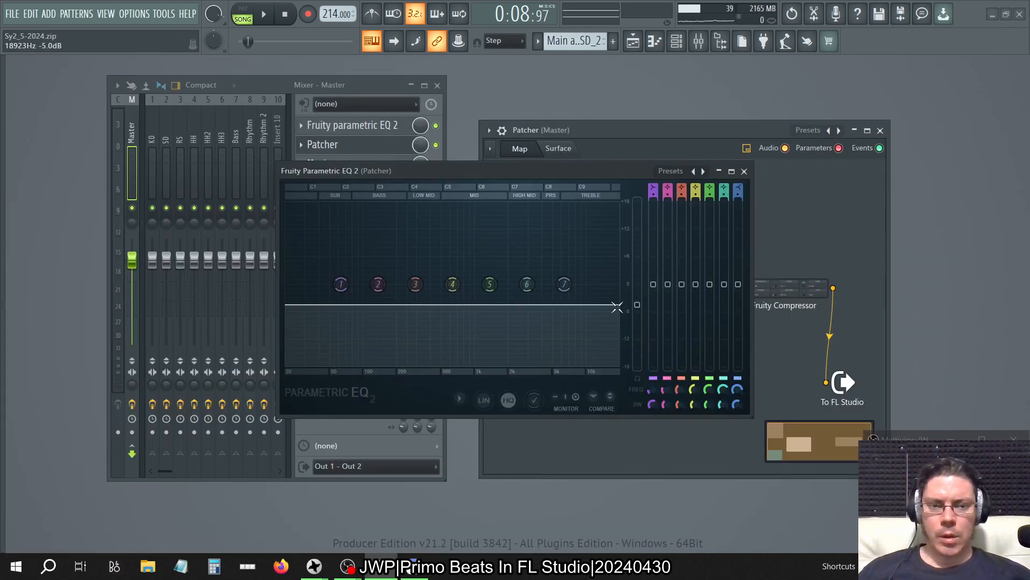
pyautogui.click(745, 170)
pyautogui.rightClick(653, 229)
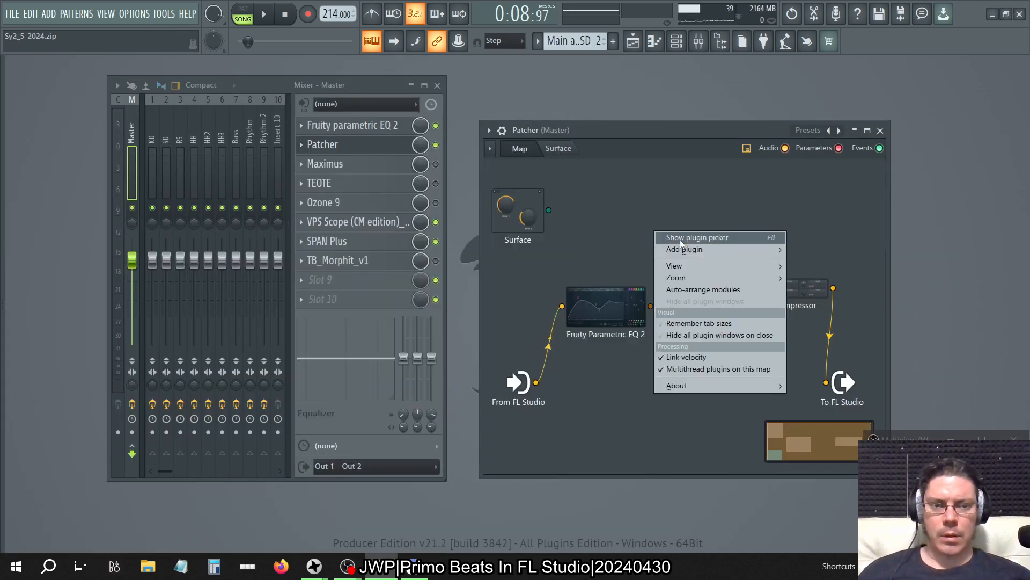
pyautogui.moveTo(679, 247)
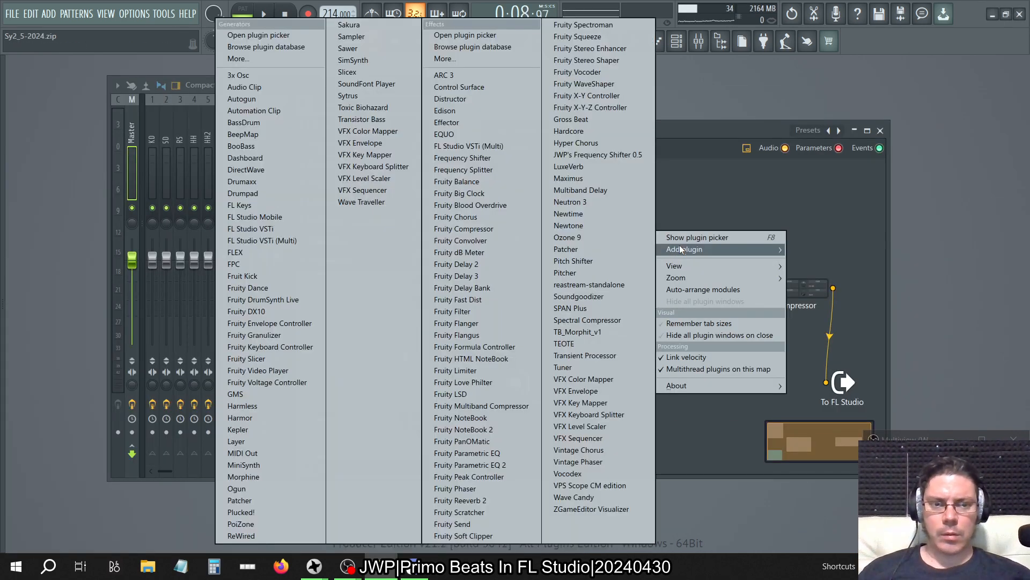
pyautogui.click(511, 464)
pyautogui.moveTo(651, 306); pyautogui.dragTo(665, 263)
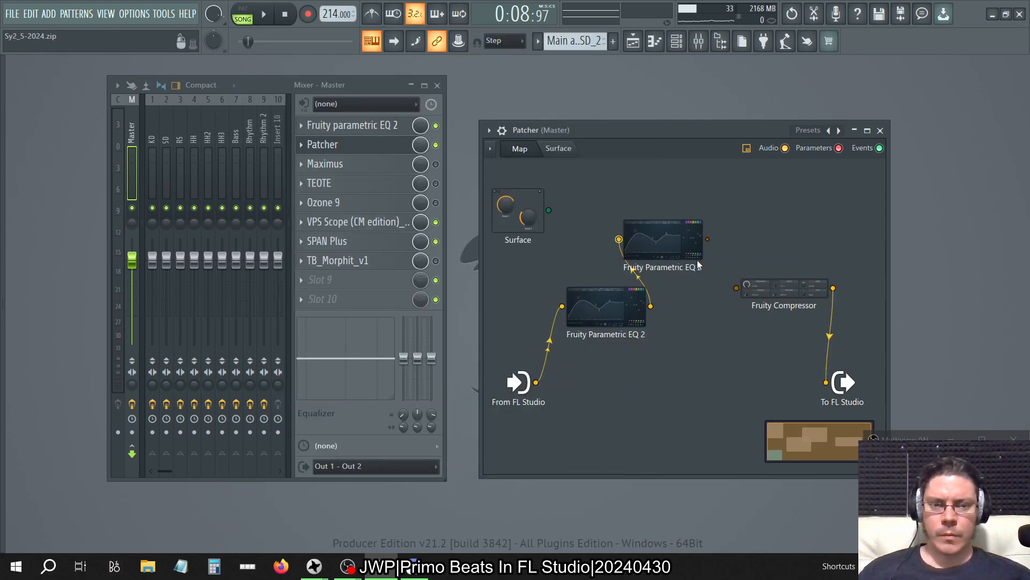
# - Add a third Fruity Parametric EQ 2 and wire it between the second EQ and Fruity Compressor
pyautogui.doubleClick(665, 263)
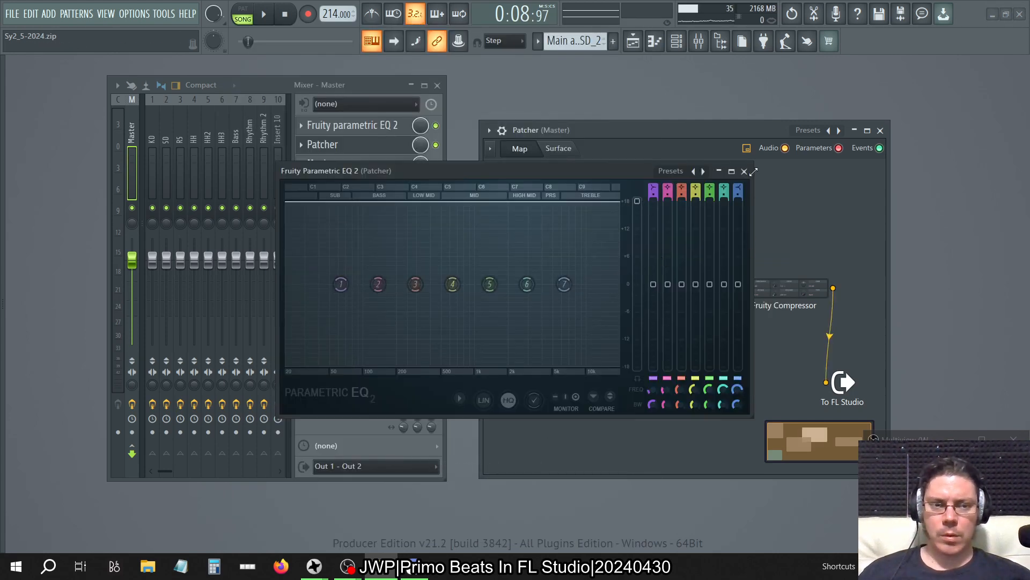
pyautogui.click(749, 170)
pyautogui.rightClick(734, 223)
pyautogui.moveTo(759, 237)
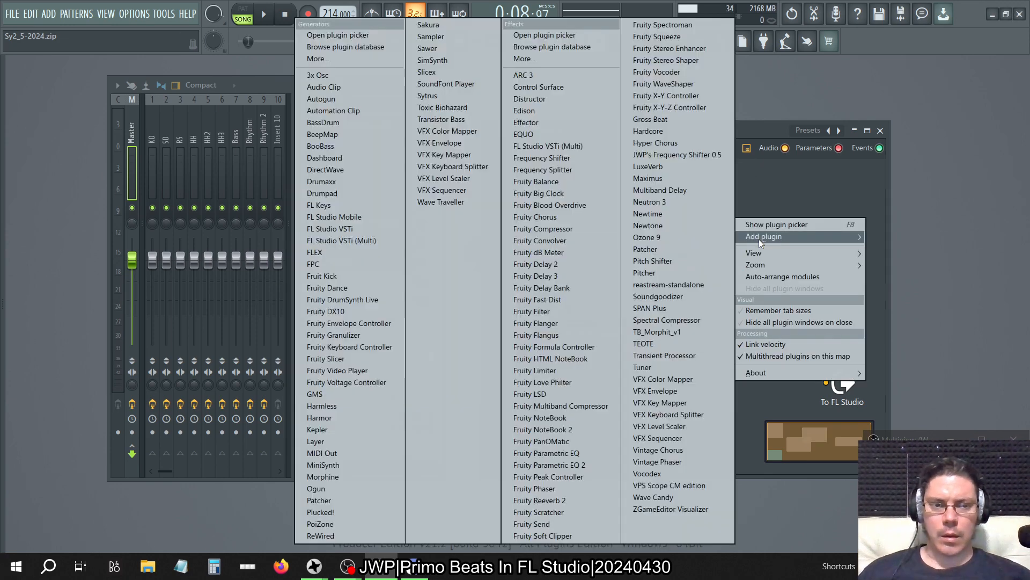
pyautogui.click(583, 465)
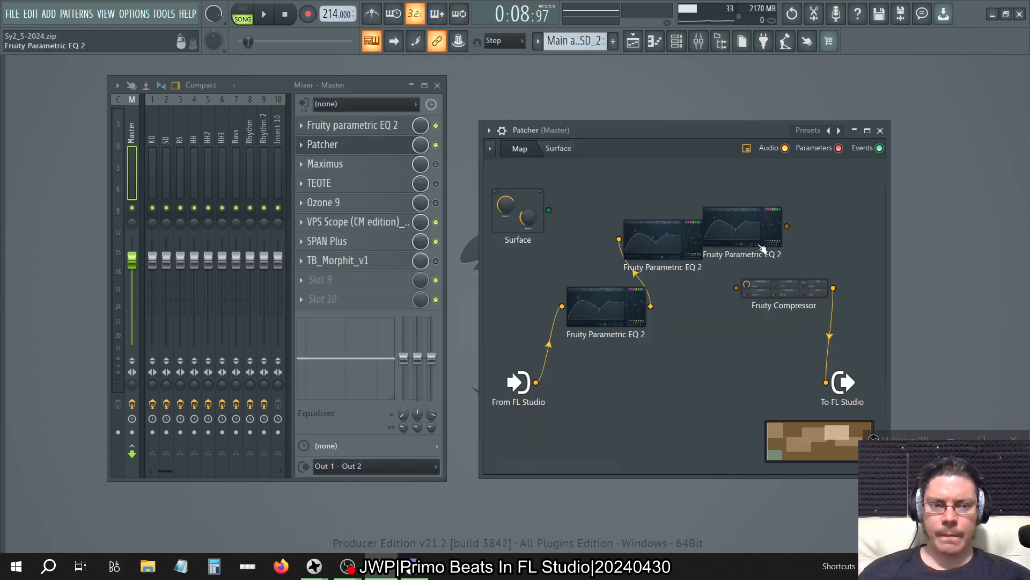
pyautogui.moveTo(737, 225); pyautogui.dragTo(708, 239)
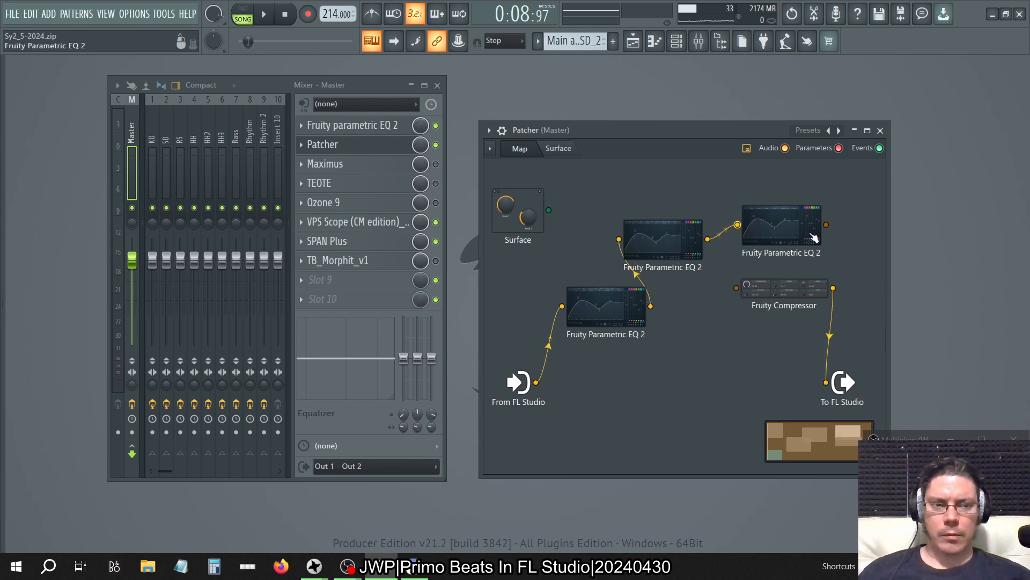
pyautogui.moveTo(826, 225); pyautogui.dragTo(774, 314)
# - Play the song and raise the system volume to listen to the new master chain
pyautogui.press('space')
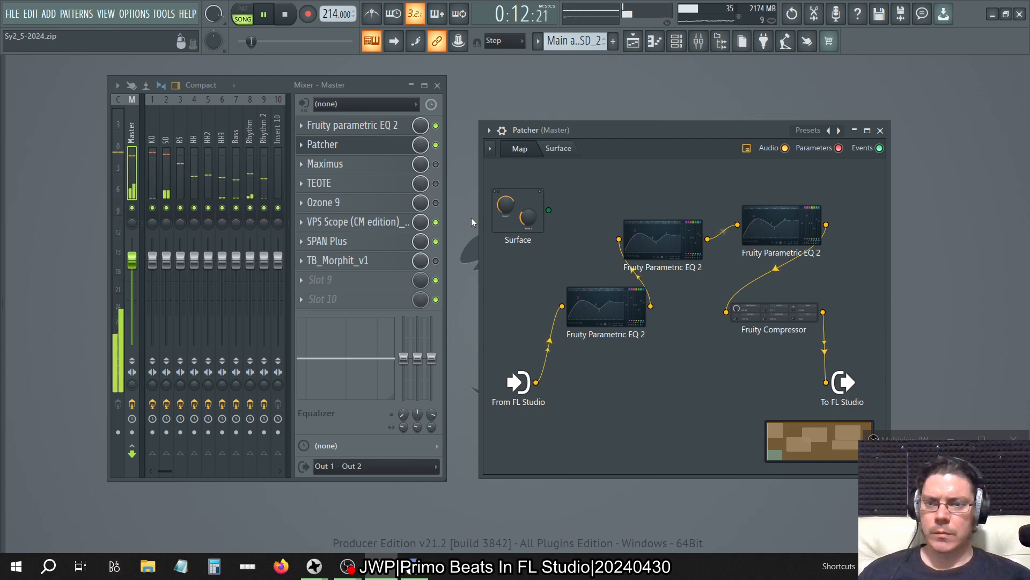
pyautogui.press('XF86AudioRaiseVolume')
pyautogui.press('XF86AudioRaiseVolume')
pyautogui.press('XF86AudioRaiseVolume')
pyautogui.press('XF86AudioRaiseVolume')
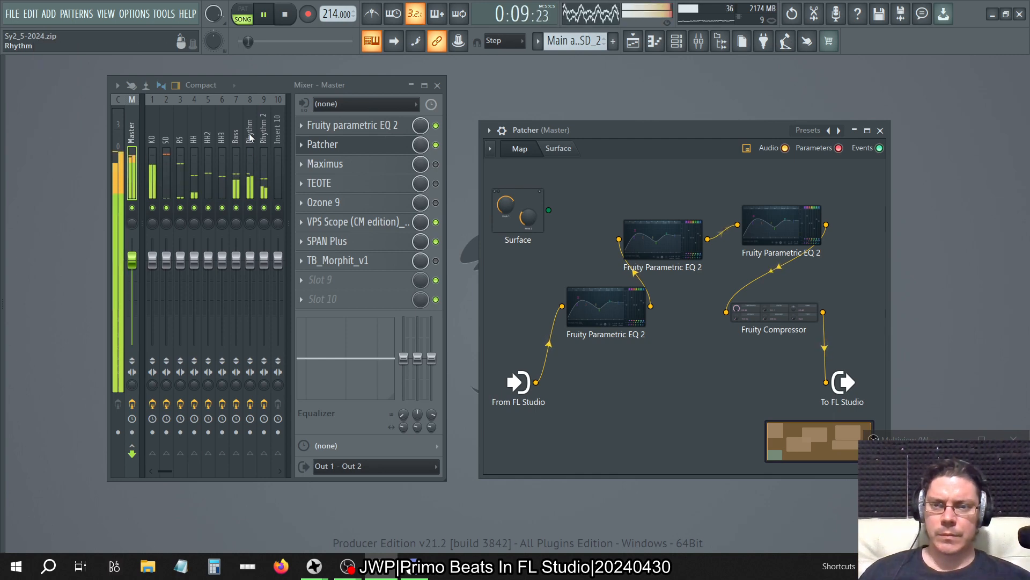
# - On the Rhythm mixer track, bypass Fruity Compressor and the slot 3 and 4 Sweet Spots - Tuba, and audition with Bass muted
pyautogui.click(253, 99)
pyautogui.click(438, 259)
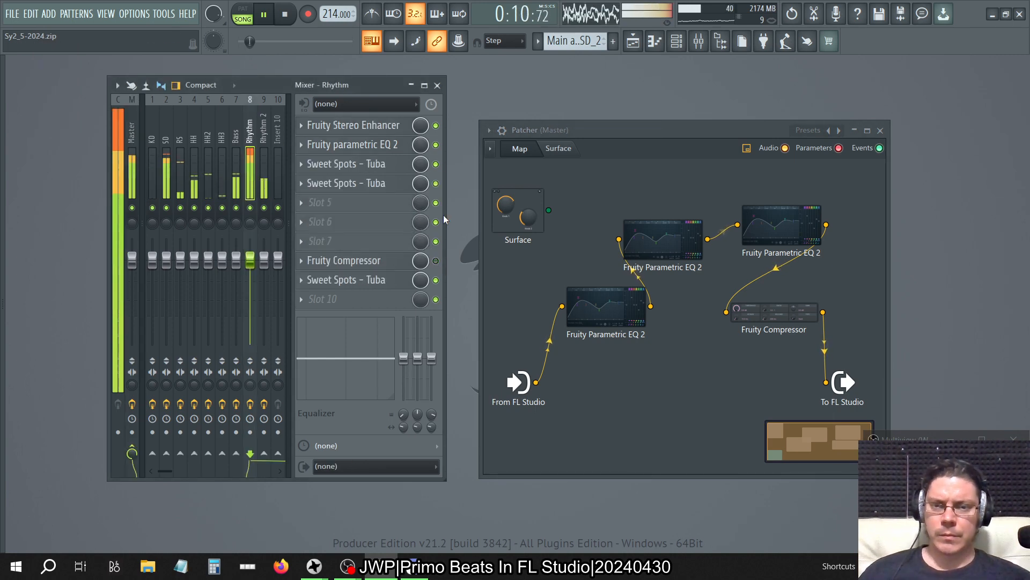
pyautogui.click(438, 164)
pyautogui.click(437, 183)
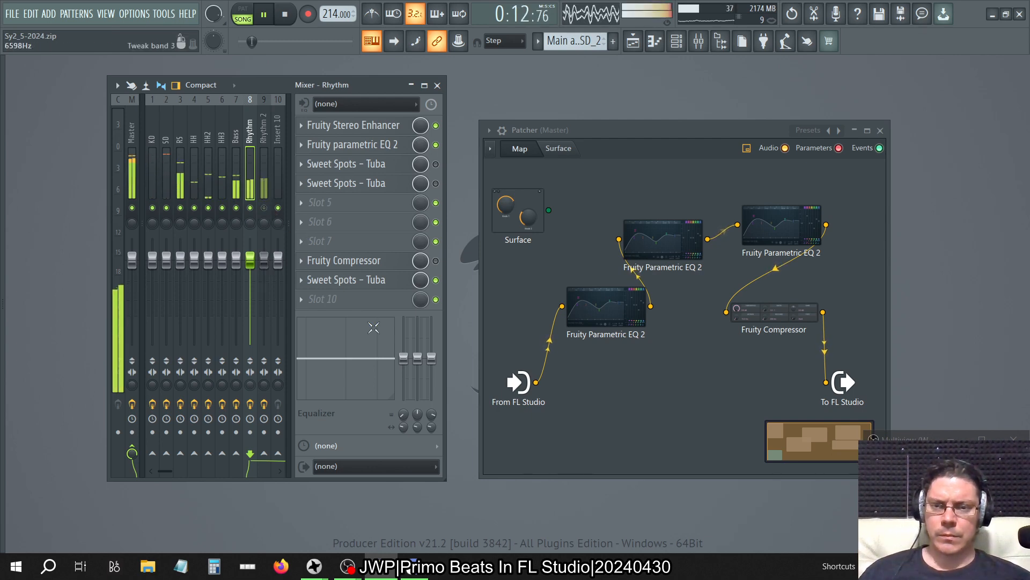
pyautogui.click(238, 208)
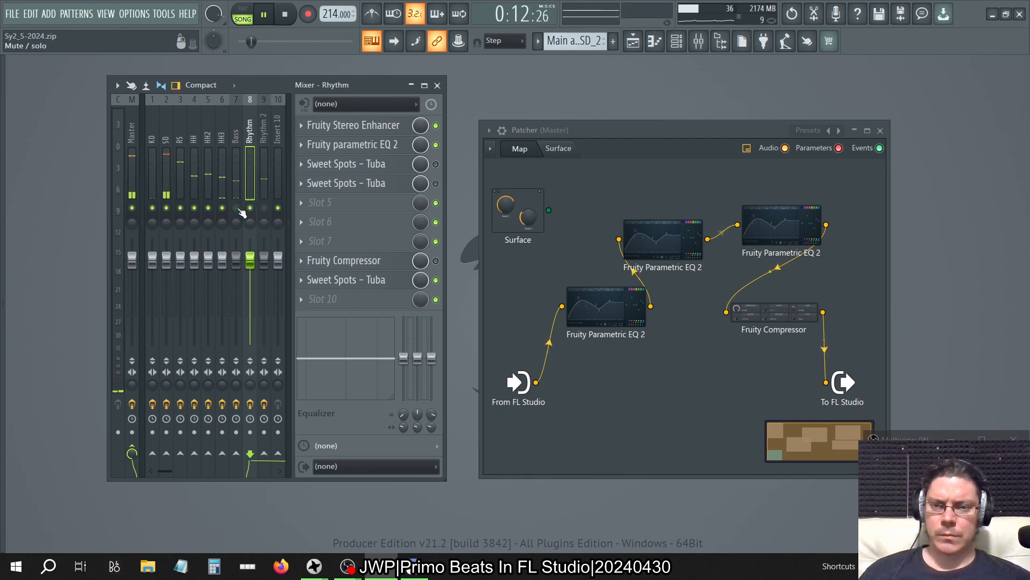
pyautogui.click(237, 208)
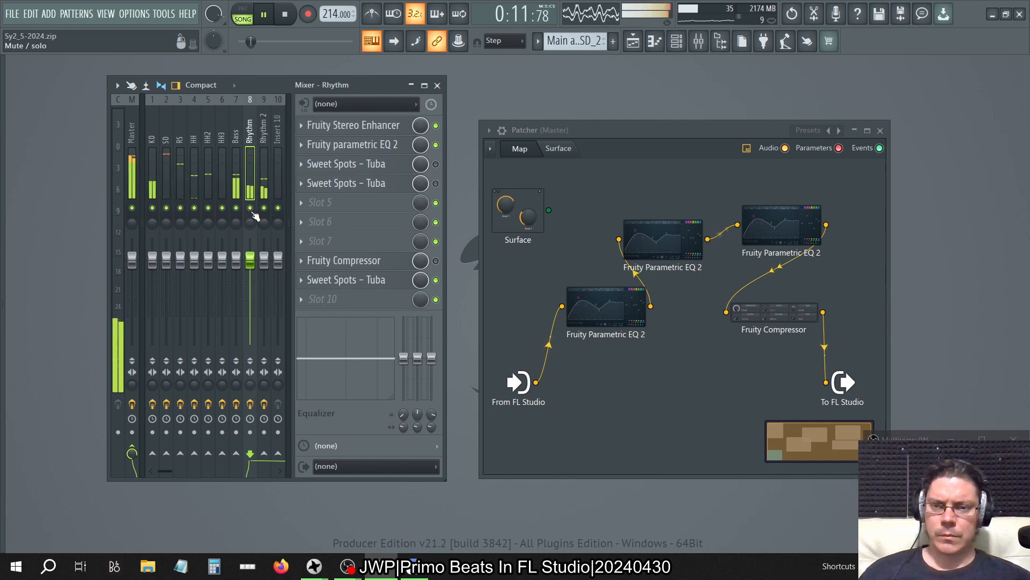
# - Re-enable the Rhythm track's Sweet Spots - Tuba effects and Fruity Compressor, comparing the sound with slot 4 off and on
pyautogui.click(436, 164)
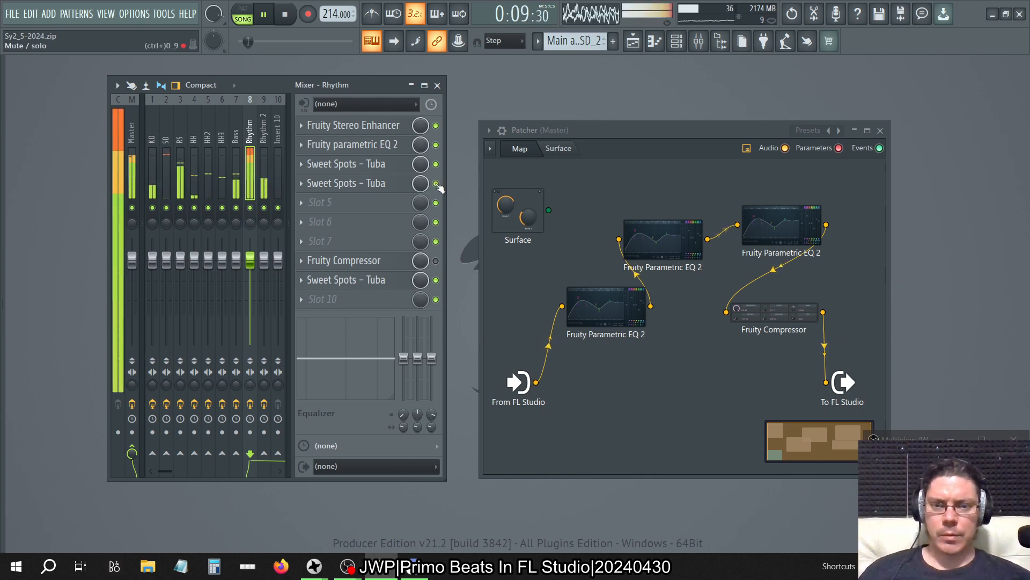
pyautogui.click(436, 260)
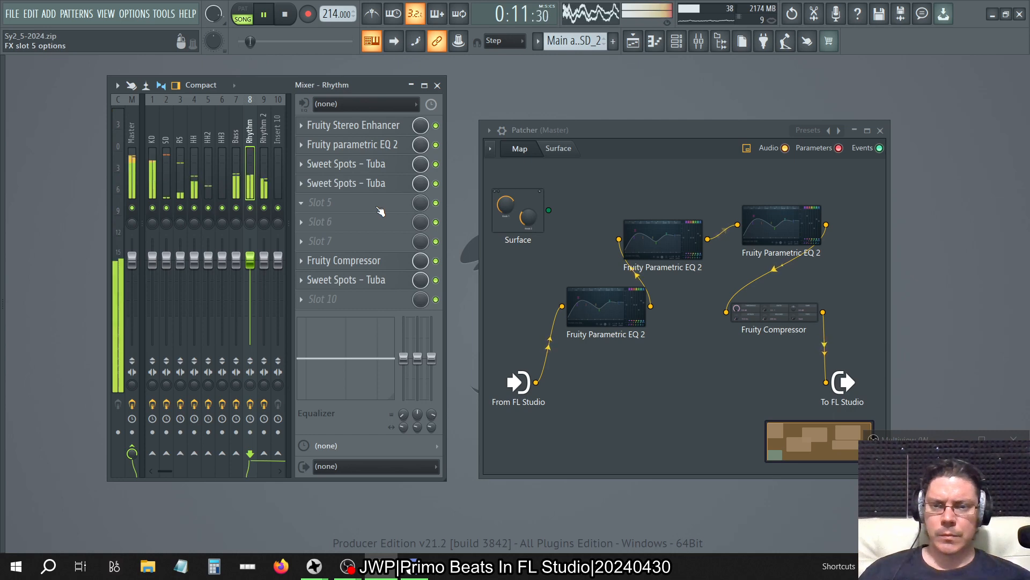
pyautogui.click(436, 184)
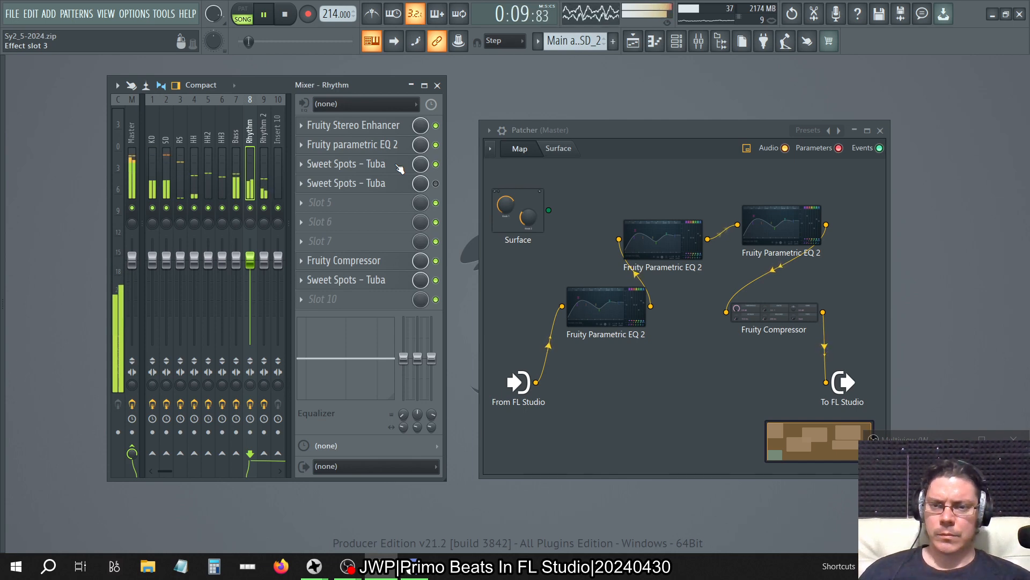
pyautogui.click(436, 183)
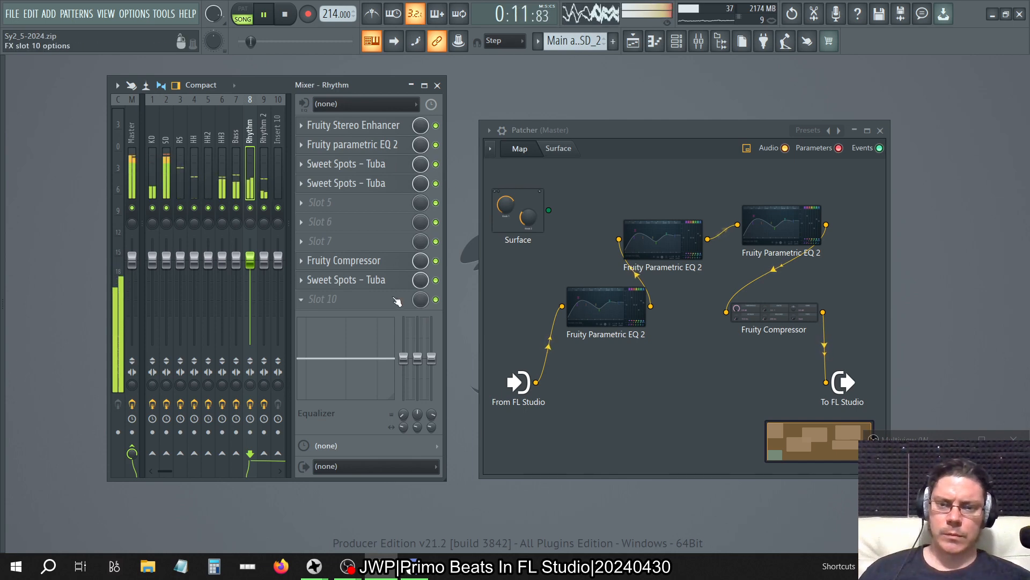
# - In the Rhythm track's slot 9 Sweet Spots - Tuba, set the knob above Else to -18.0X
pyautogui.click(386, 284)
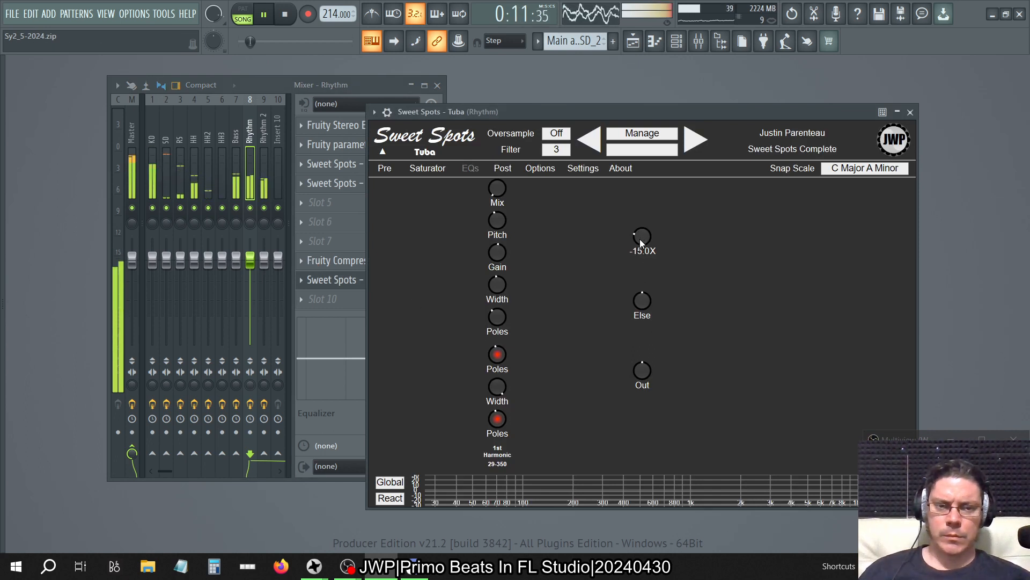
pyautogui.moveTo(639, 239); pyautogui.dragTo(643, 255)
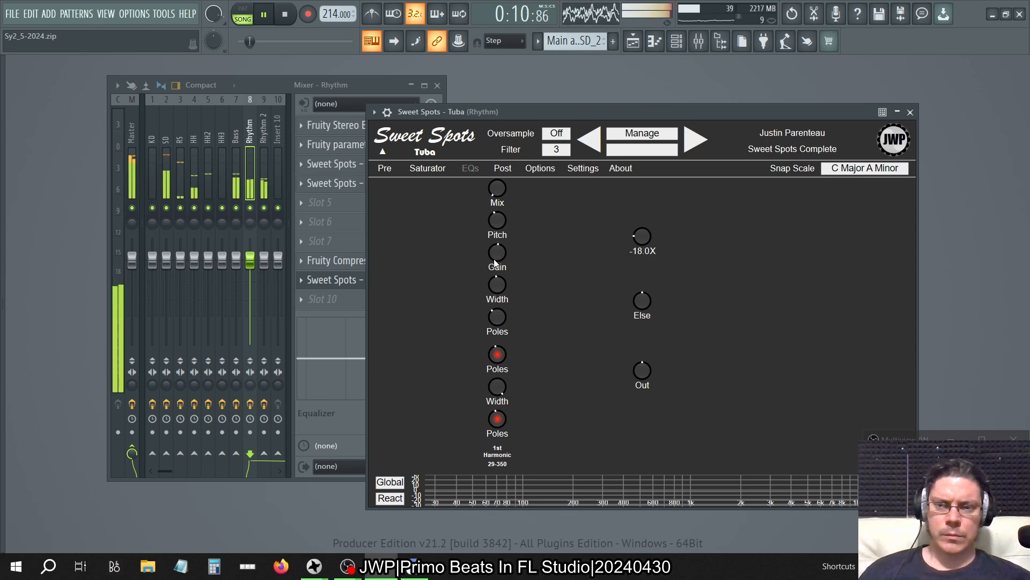
# - In the Rhythm 2 track's slot 9 Sweet Spots - Tuba, lower the knob above Else to -22.5X
pyautogui.click(263, 131)
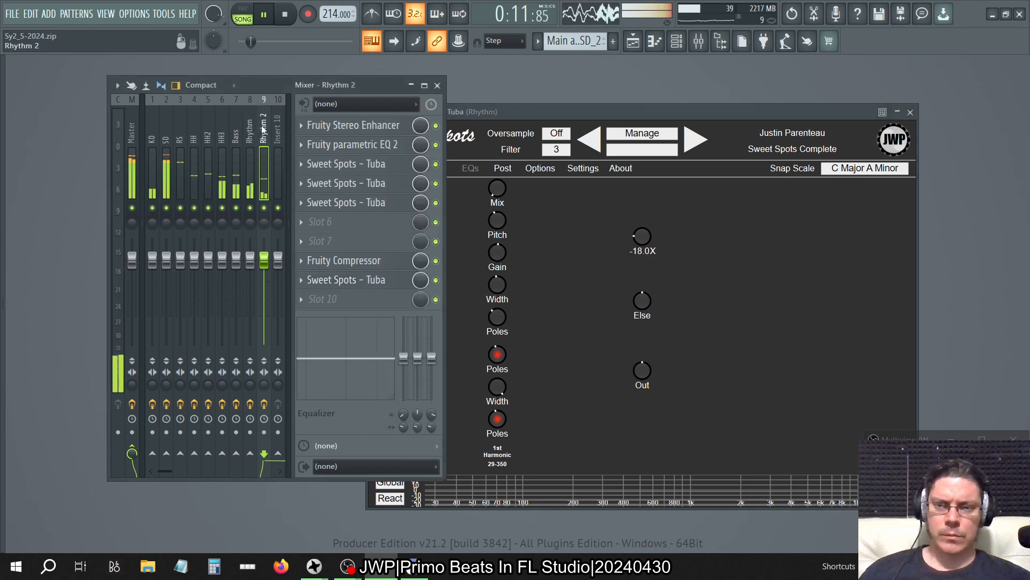
pyautogui.click(408, 280)
pyautogui.moveTo(725, 194); pyautogui.dragTo(725, 202)
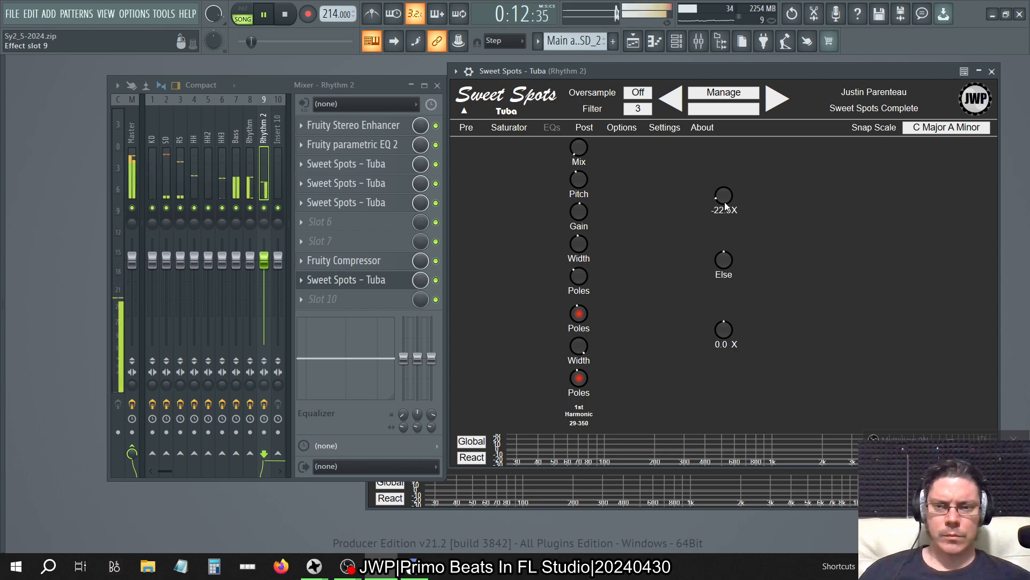
# - In the Rhythm 2 track's slot 9 Sweet Spots - Tuba, raise the knob above Else to -21.0X, closing the open effect windows
pyautogui.moveTo(724, 202); pyautogui.dragTo(725, 199)
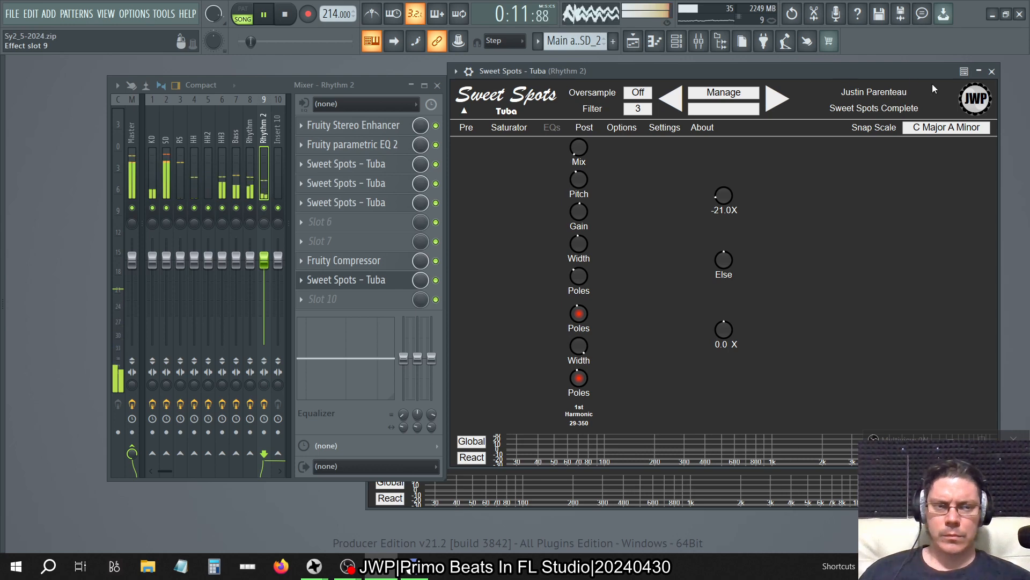
pyautogui.click(991, 72)
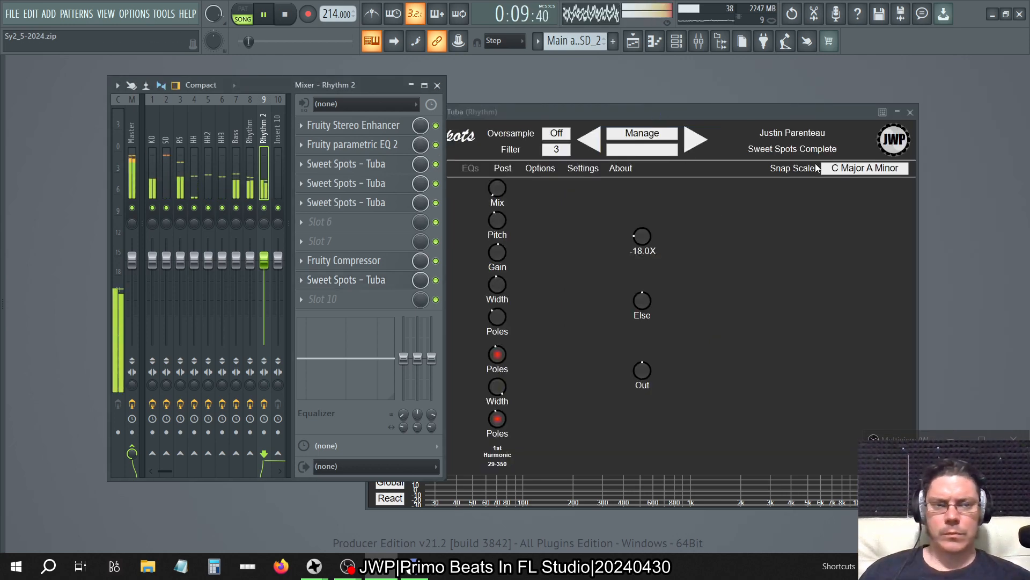
pyautogui.click(910, 111)
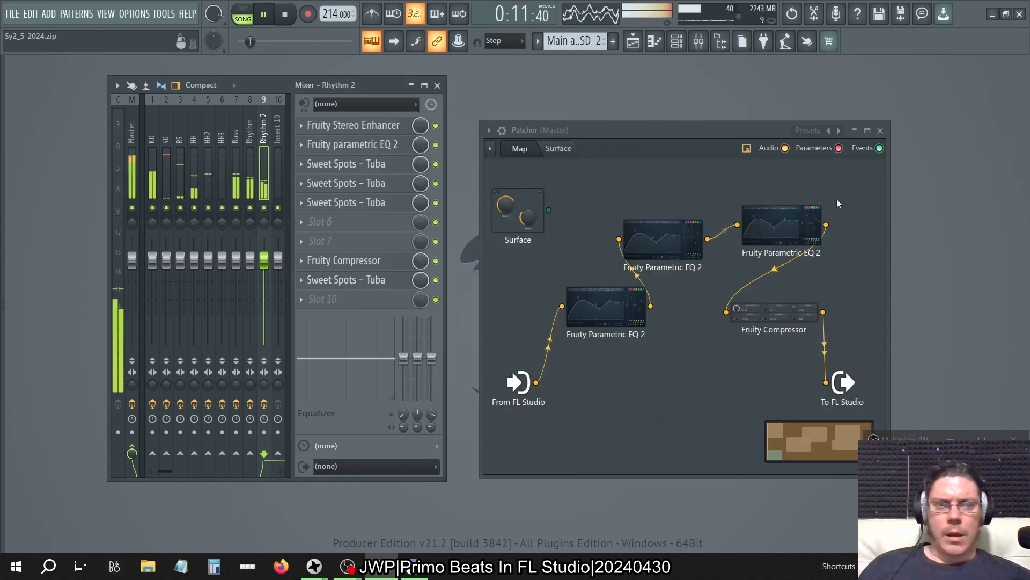
pyautogui.click(880, 131)
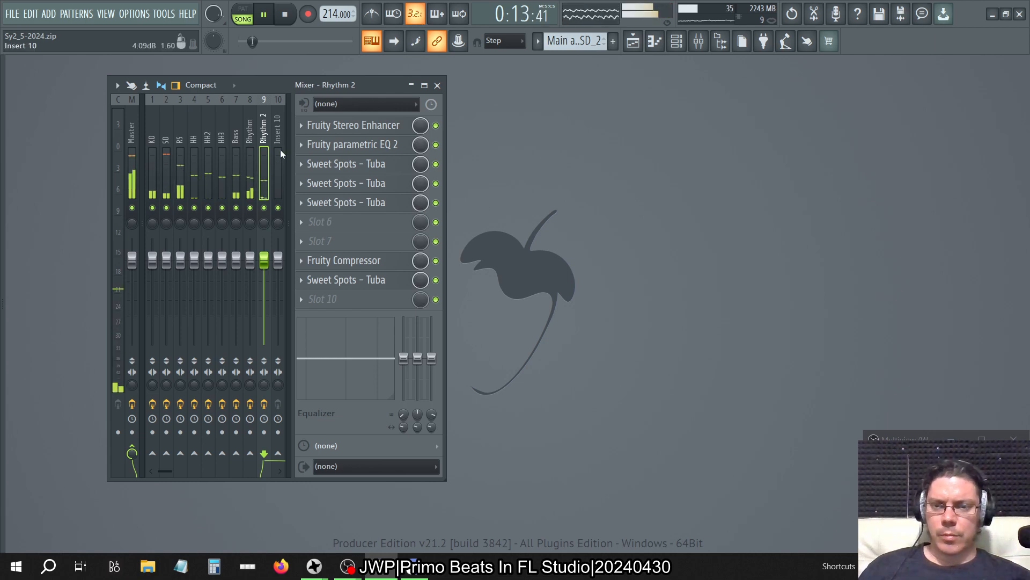
# - On the Rhythm track, check the slot 4 Sweet Spots - Tuba and set the slot 9 instance's knob above Else to -16.5X
pyautogui.click(250, 160)
pyautogui.click(356, 183)
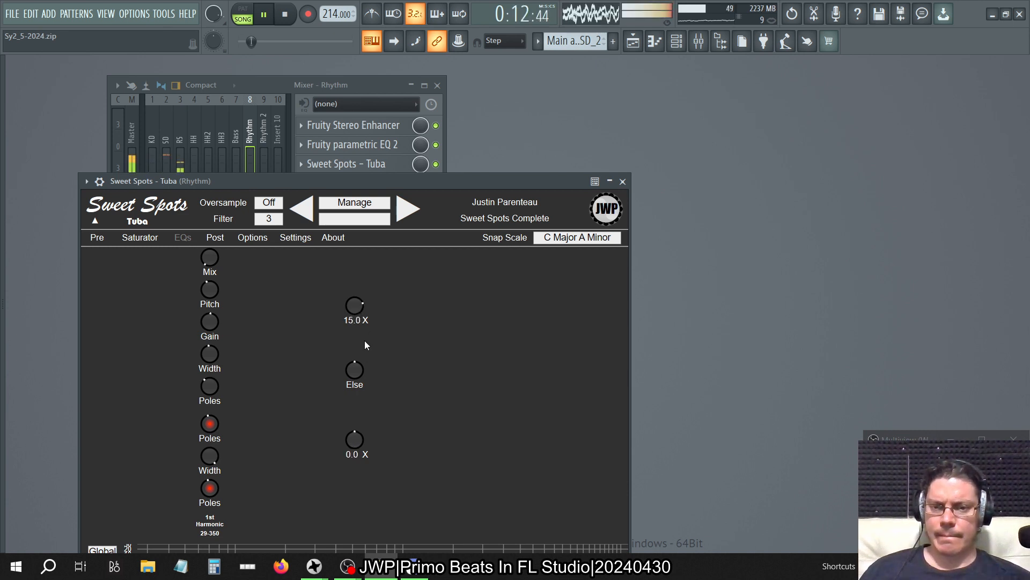
pyautogui.click(622, 182)
pyautogui.click(375, 280)
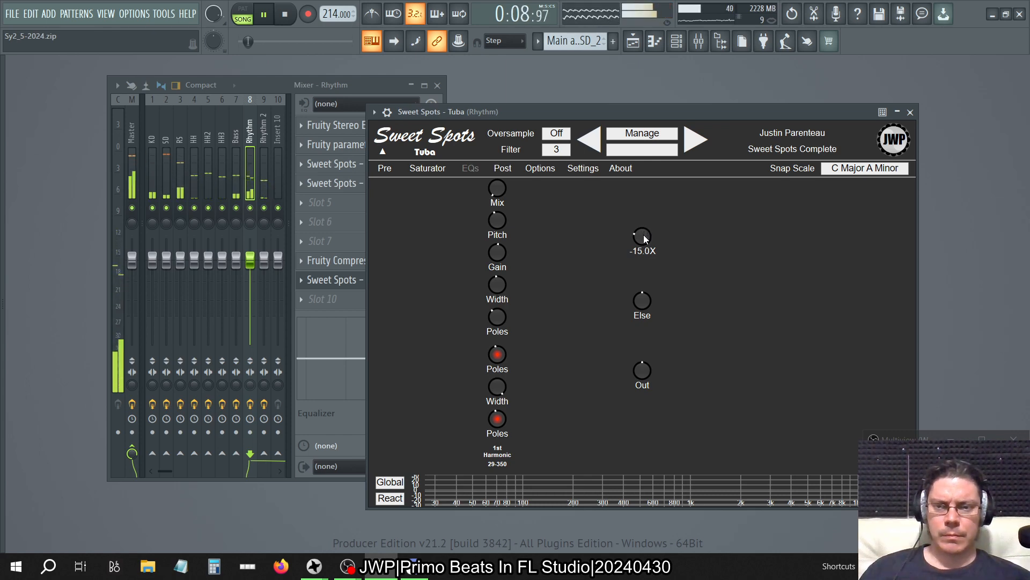
pyautogui.scroll(-3, 645, 239)
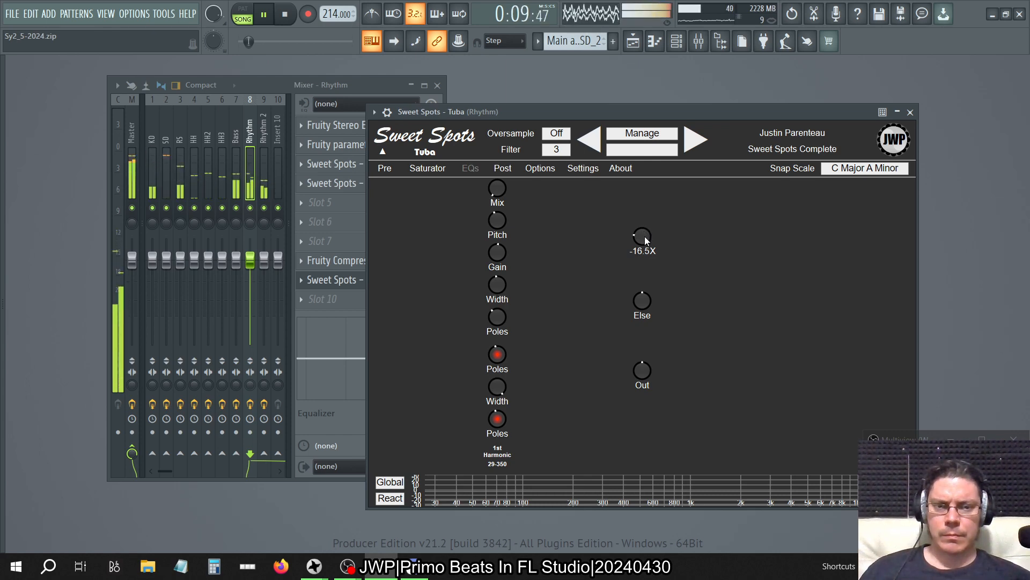
pyautogui.click(911, 112)
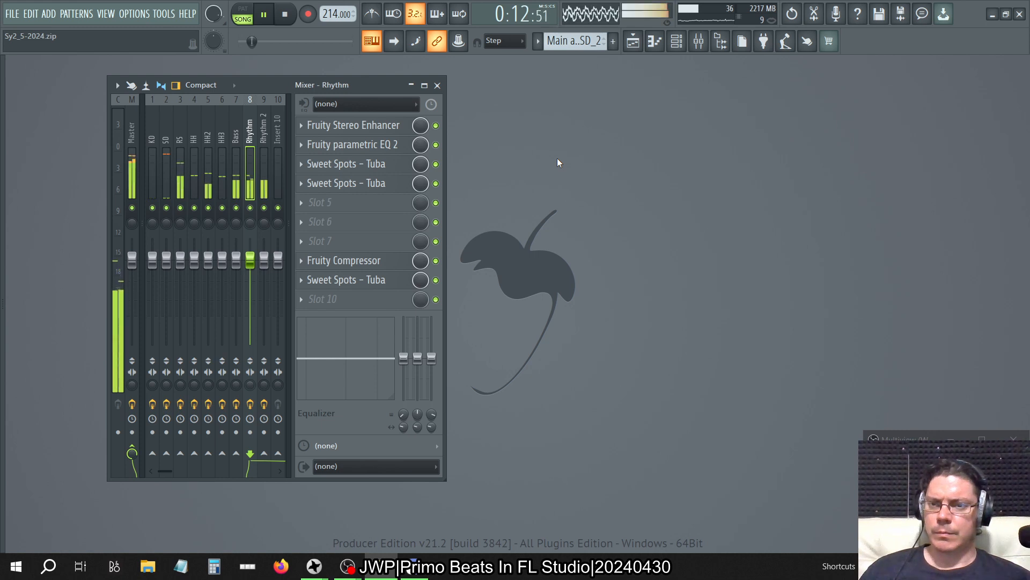
# - Raise the system playback volume to 96
pyautogui.press('XF86AudioRaiseVolume')
pyautogui.press('XF86AudioRaiseVolume')
pyautogui.press('XF86AudioRaiseVolume')
pyautogui.press('XF86AudioRaiseVolume')
pyautogui.press('XF86AudioRaiseVolume')
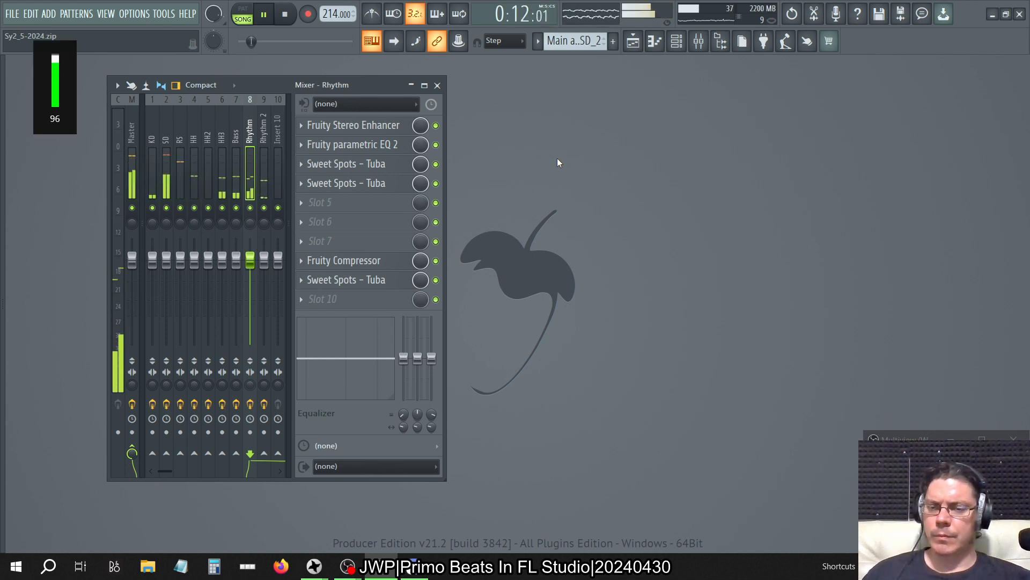
# - Bypass the Rhythm track's slot 3 and 4 Sweet Spots - Tuba and Fruity Compressor, and raise its Fruity parametric EQ 2 main level to 9.8 dB
pyautogui.click(435, 163)
pyautogui.click(436, 183)
pyautogui.click(436, 261)
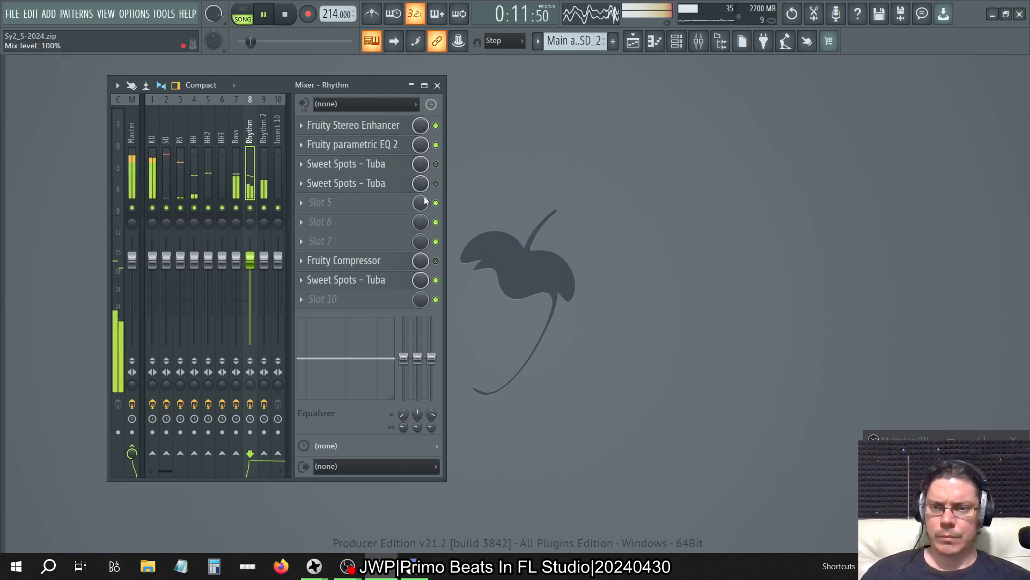
pyautogui.click(389, 145)
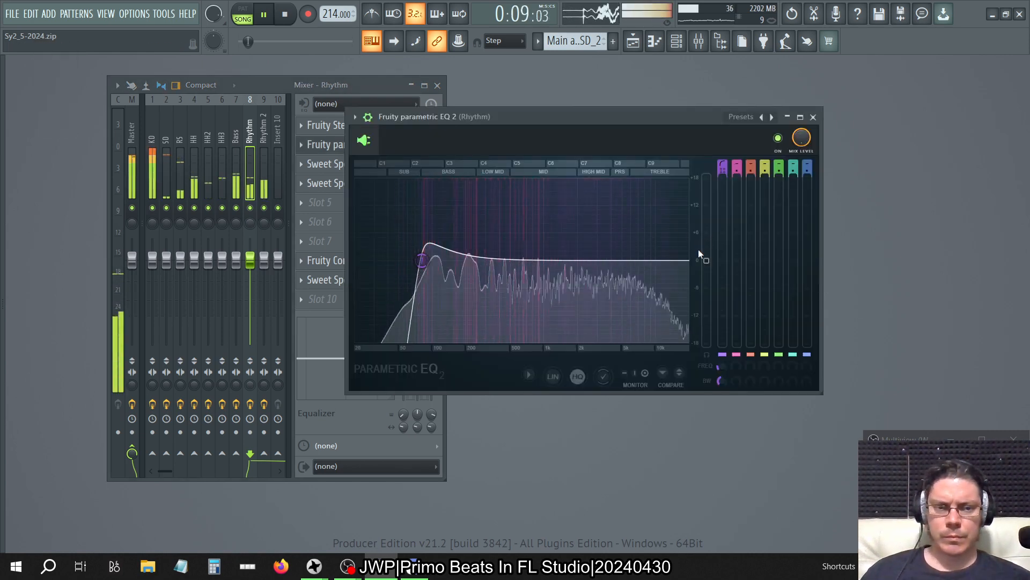
pyautogui.moveTo(707, 261); pyautogui.dragTo(706, 215)
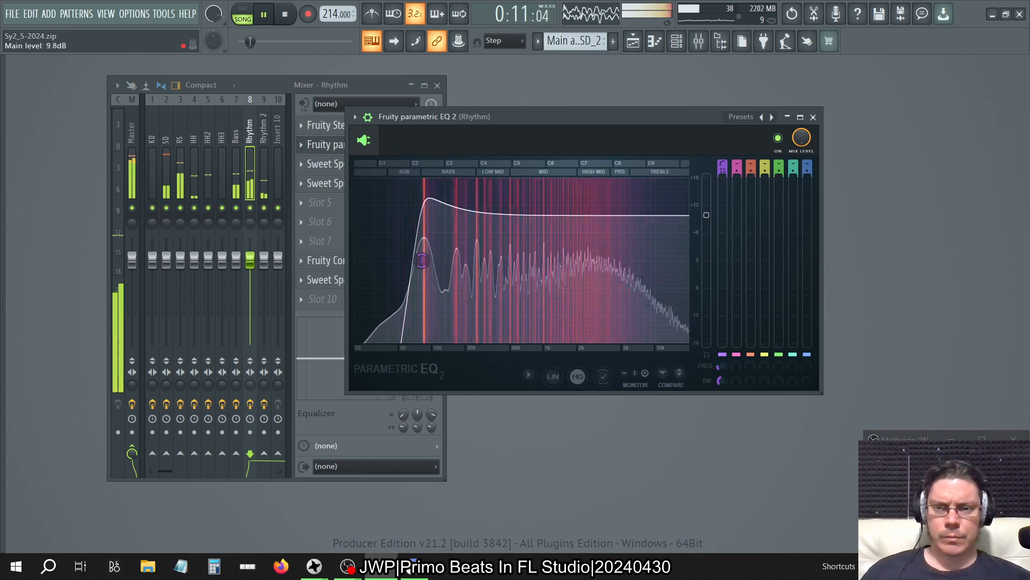
pyautogui.click(812, 117)
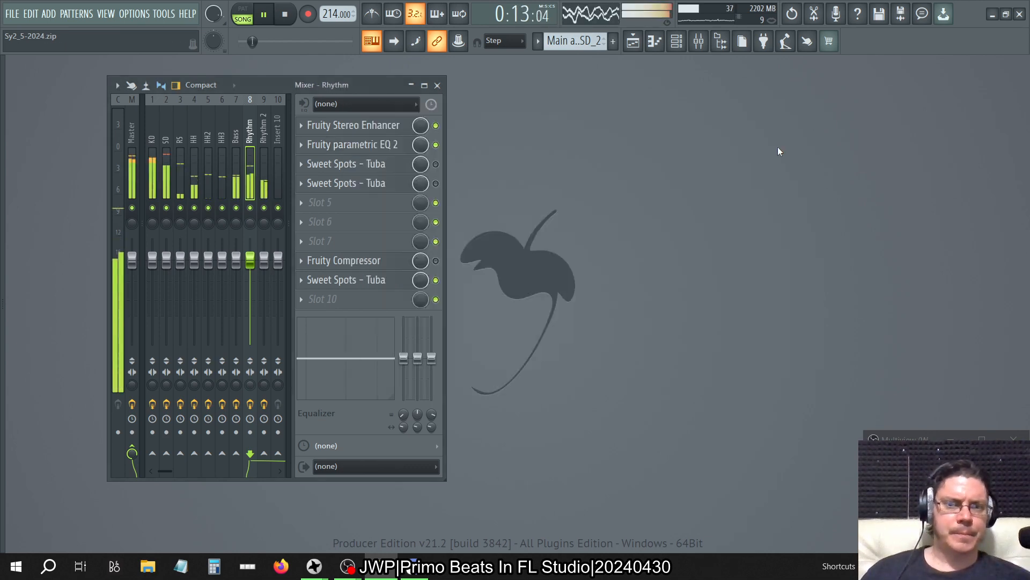
# - Re-enable the Rhythm track's slot 3 Sweet Spots - Tuba and Fruity Compressor, comparing the sound with slot 4 on and off
pyautogui.click(436, 164)
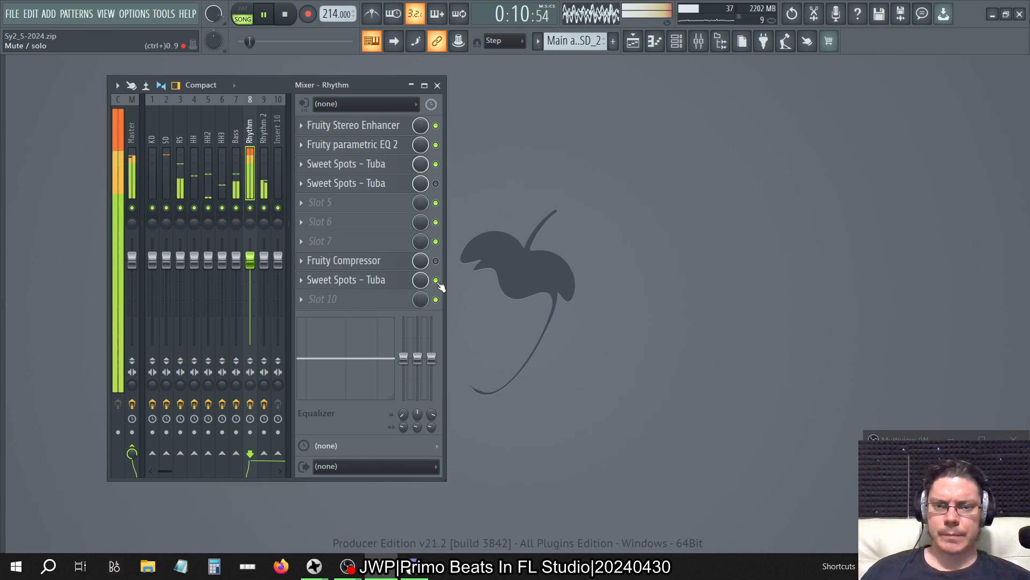
pyautogui.click(384, 167)
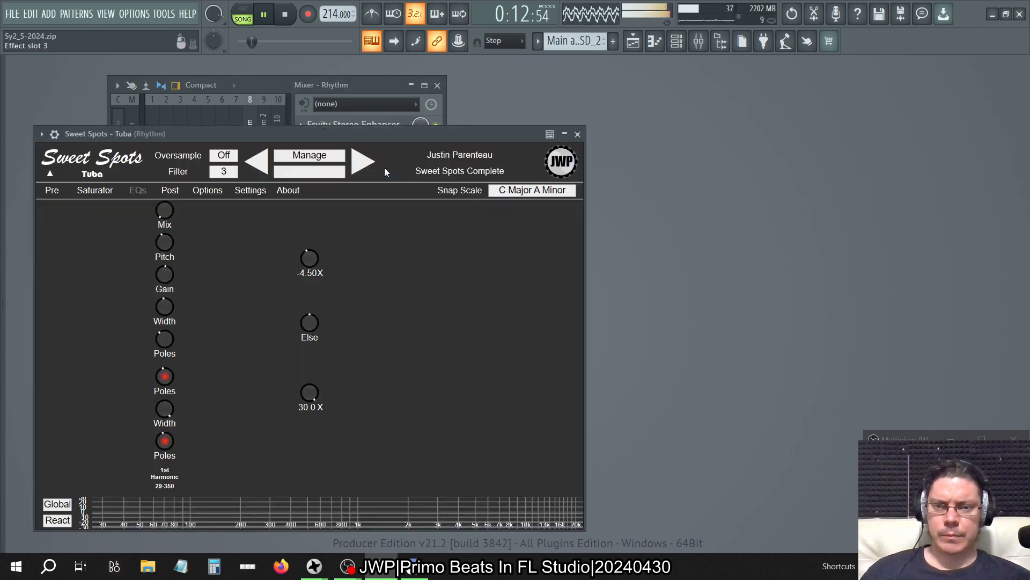
pyautogui.click(578, 133)
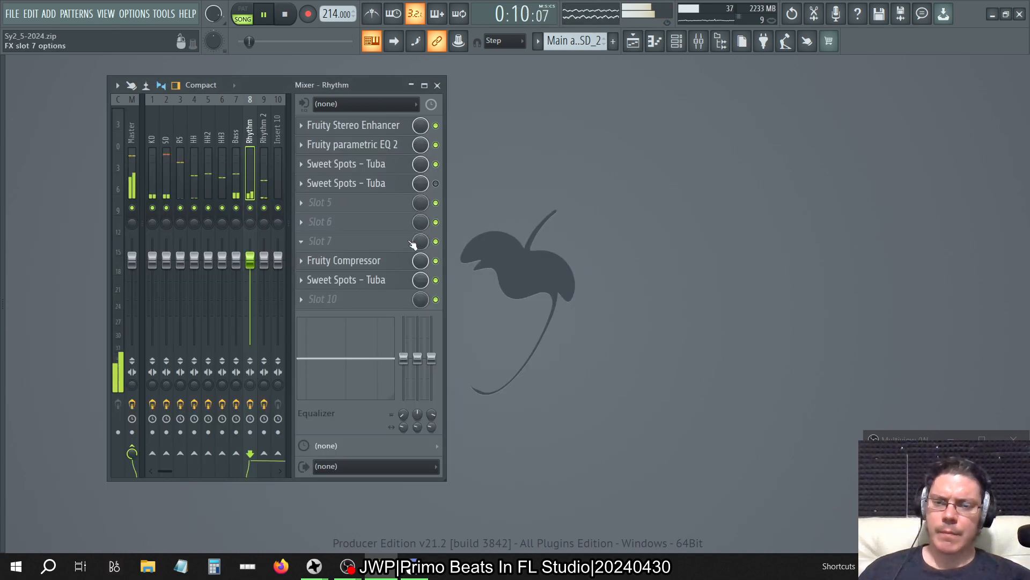
pyautogui.click(436, 183)
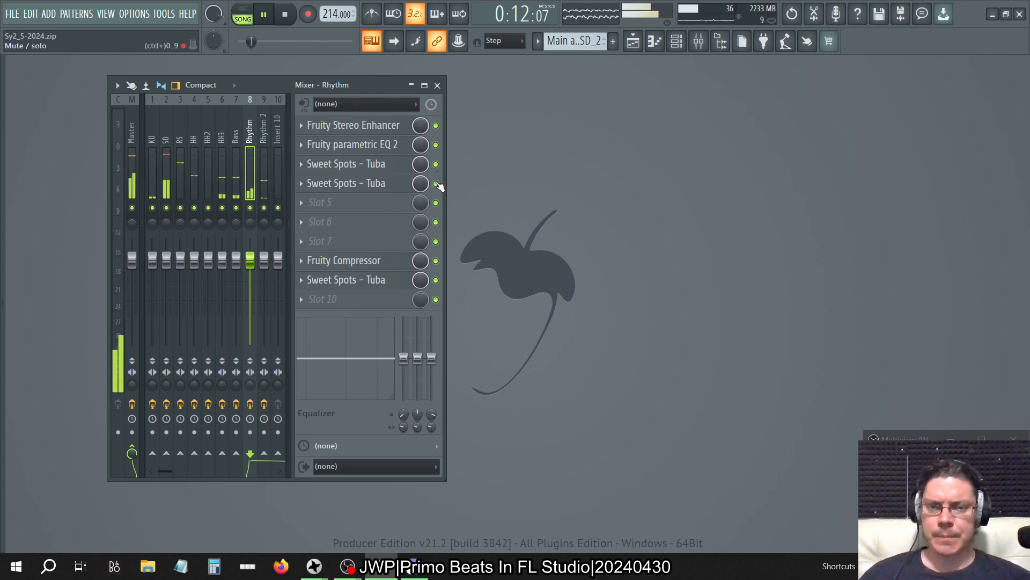
pyautogui.click(436, 183)
# - Delete the slot 4 Sweet Spots - Tuba effect from the Rhythm track
pyautogui.click(300, 183)
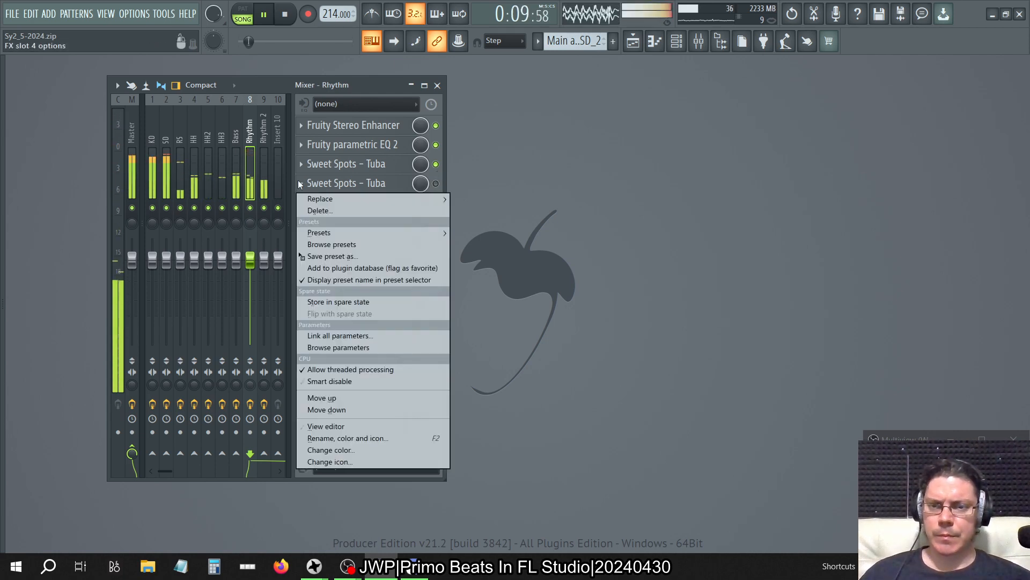
pyautogui.click(322, 211)
pyautogui.click(558, 327)
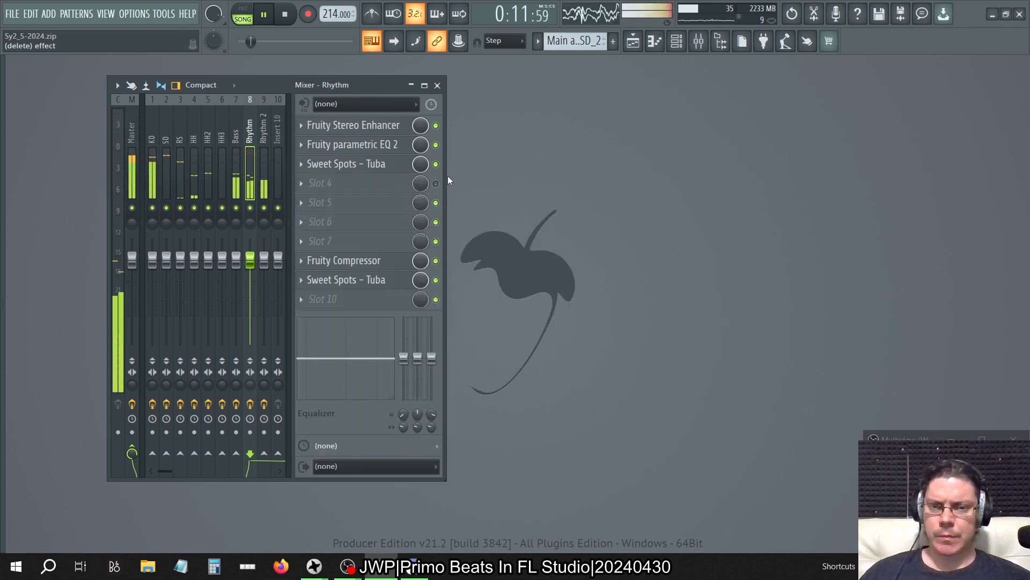
# - In the Rhythm track's slot 3 Sweet Spots - Tuba, set the knob below Else to Stepped 1.5 and lower it to 12.0 X
pyautogui.click(391, 166)
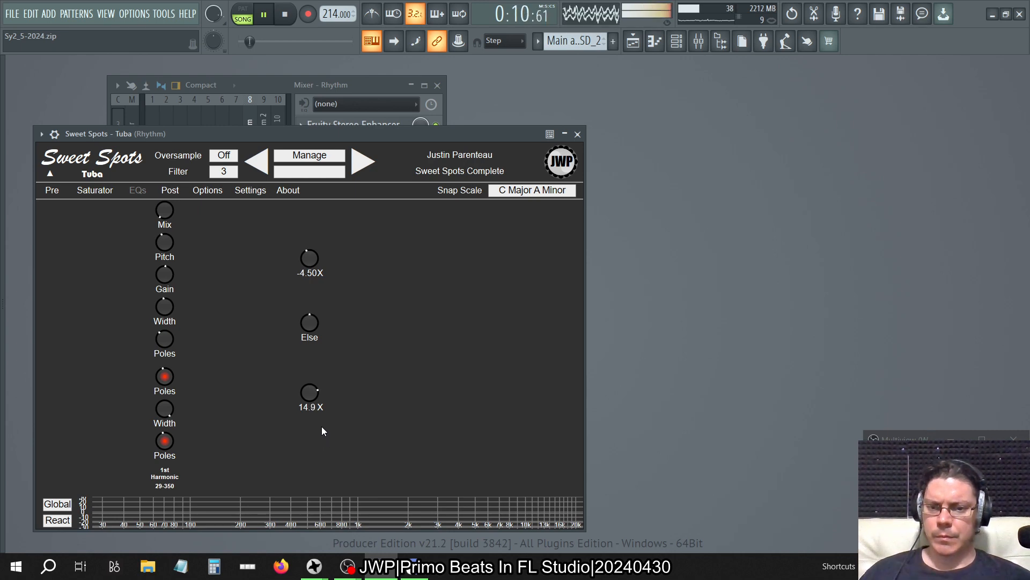
pyautogui.rightClick(308, 398)
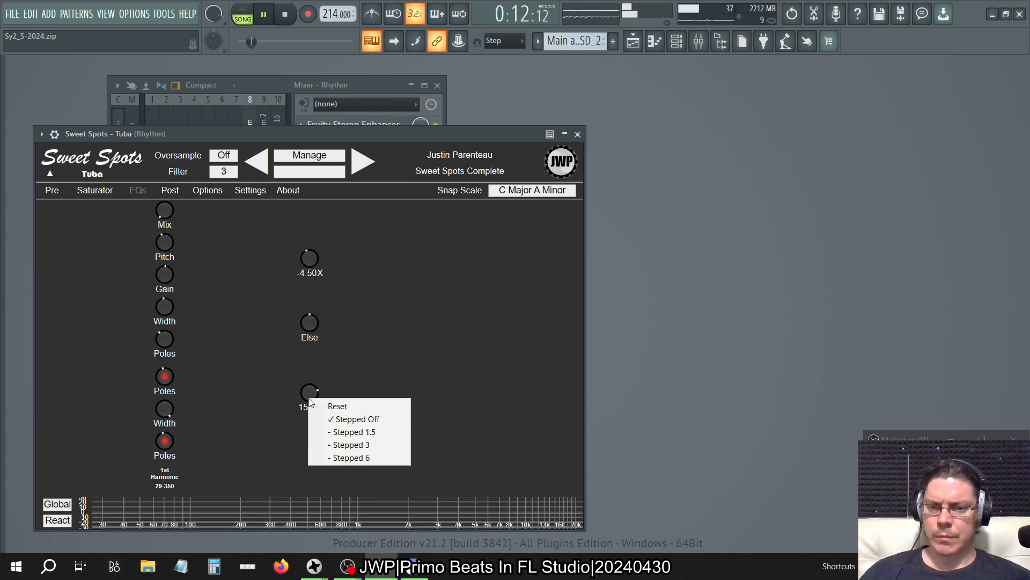
pyautogui.click(329, 431)
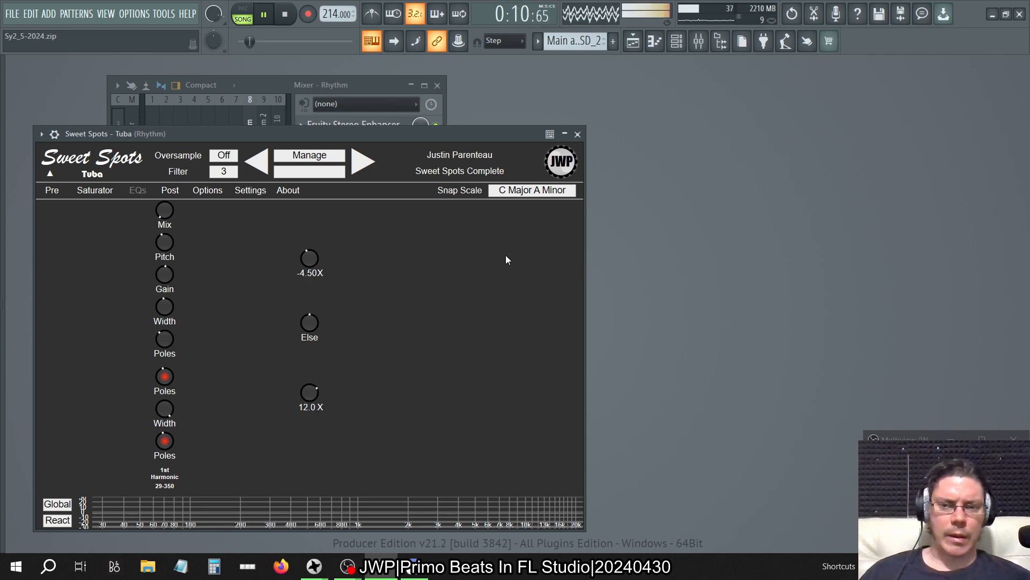
pyautogui.click(578, 134)
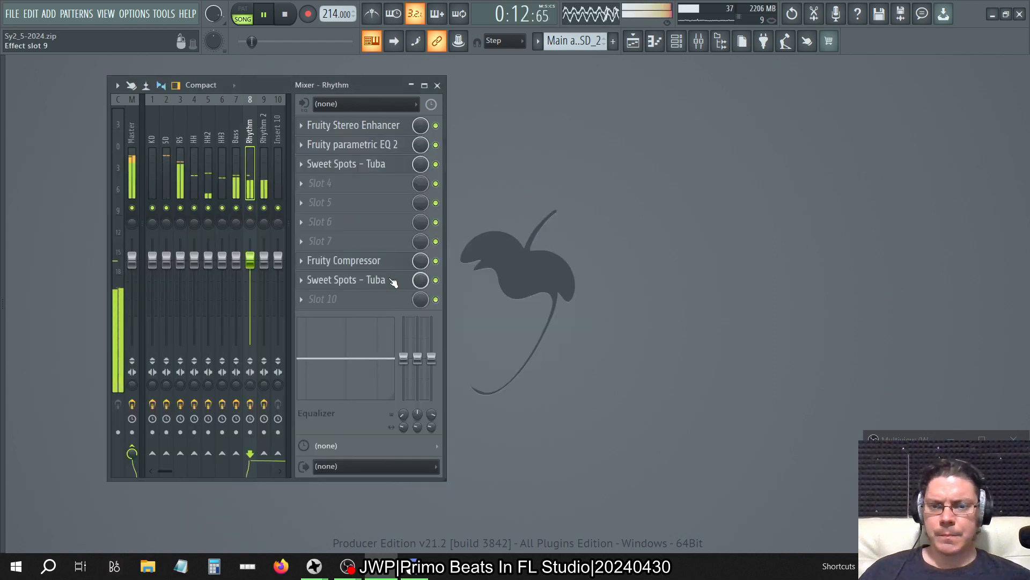
# - In the slot 9 Sweet Spots - Tuba, set the knob above Else to -18.0X on Rhythm and -24.0X on Rhythm 2
pyautogui.click(382, 280)
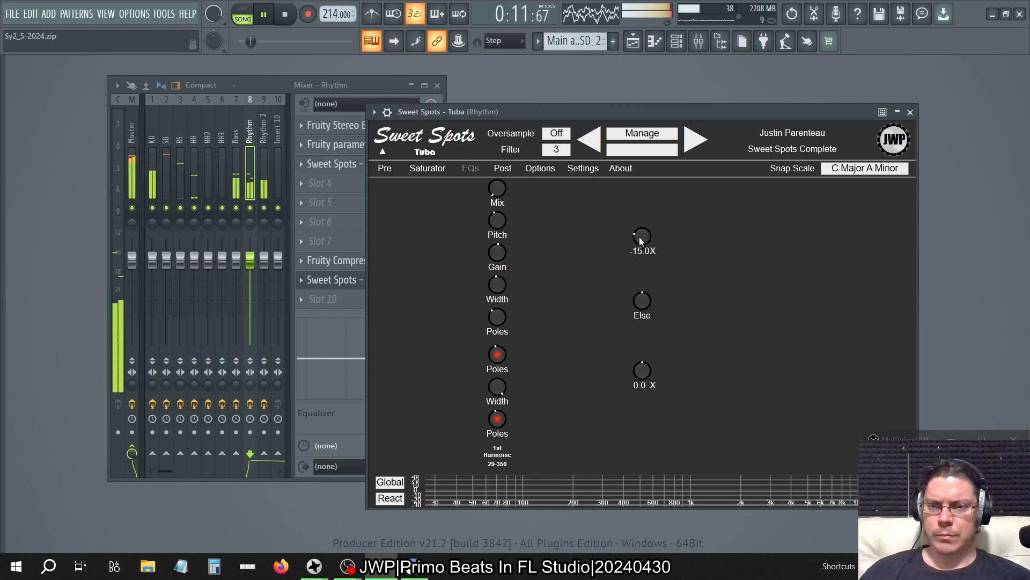
pyautogui.moveTo(640, 241); pyautogui.dragTo(640, 247)
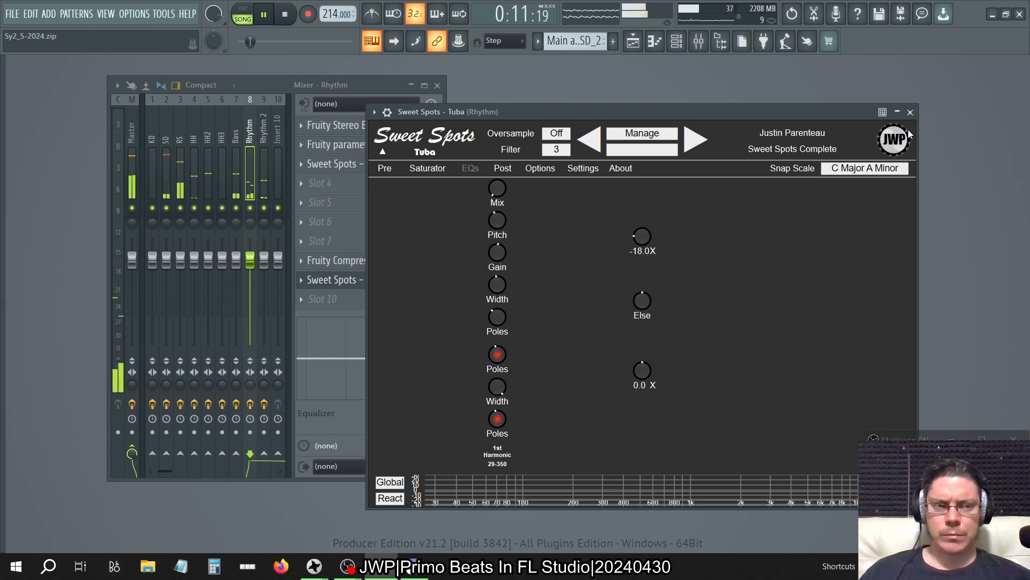
pyautogui.click(910, 112)
pyautogui.click(263, 125)
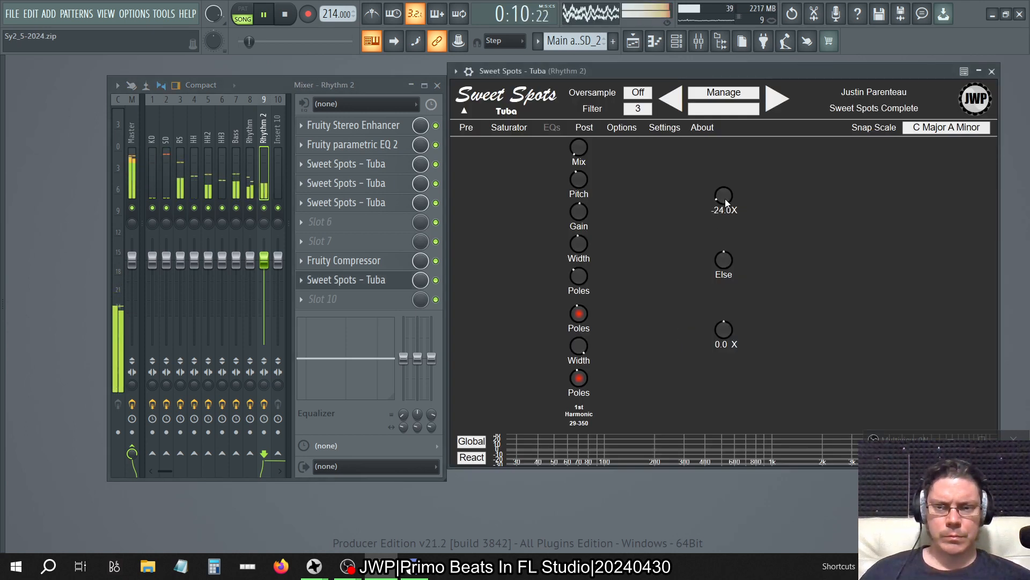
pyautogui.click(992, 71)
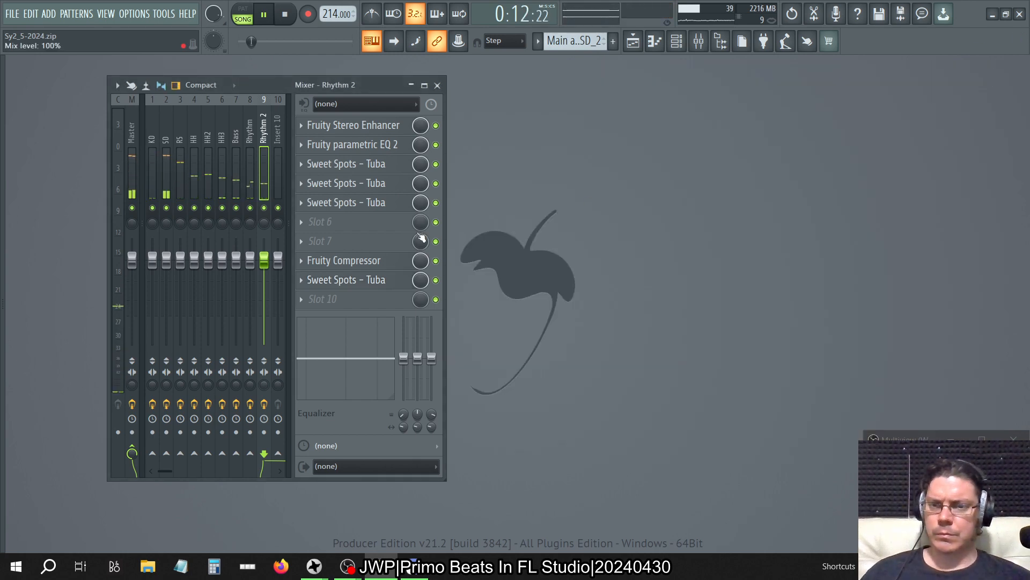
# - In the Master track's Patcher, lower the main level of the Fruity Parametric EQ 2 feeding the compressor to about 9 dB
pyautogui.click(131, 136)
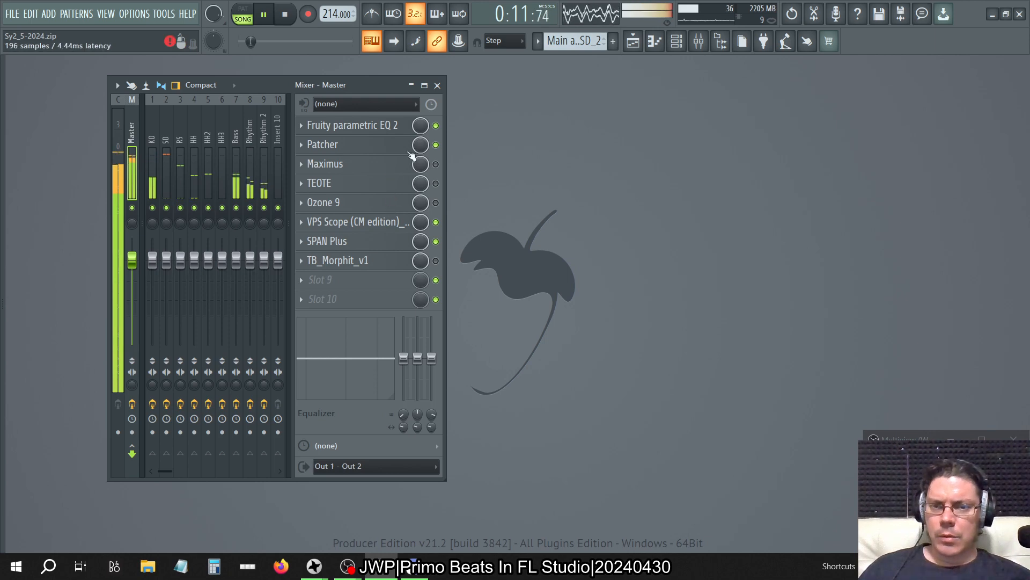
pyautogui.click(395, 127)
pyautogui.click(394, 126)
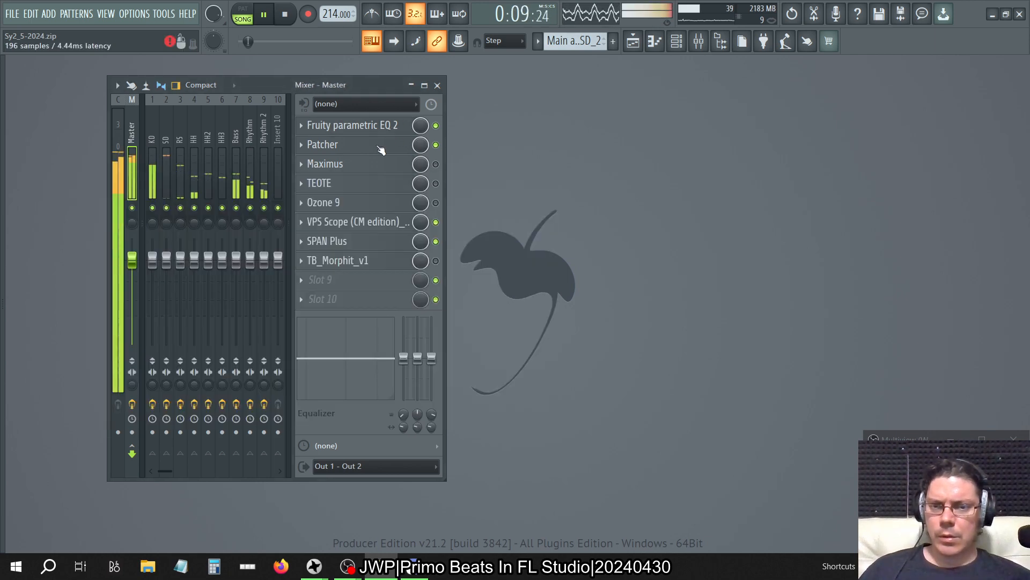
pyautogui.click(380, 150)
pyautogui.doubleClick(800, 236)
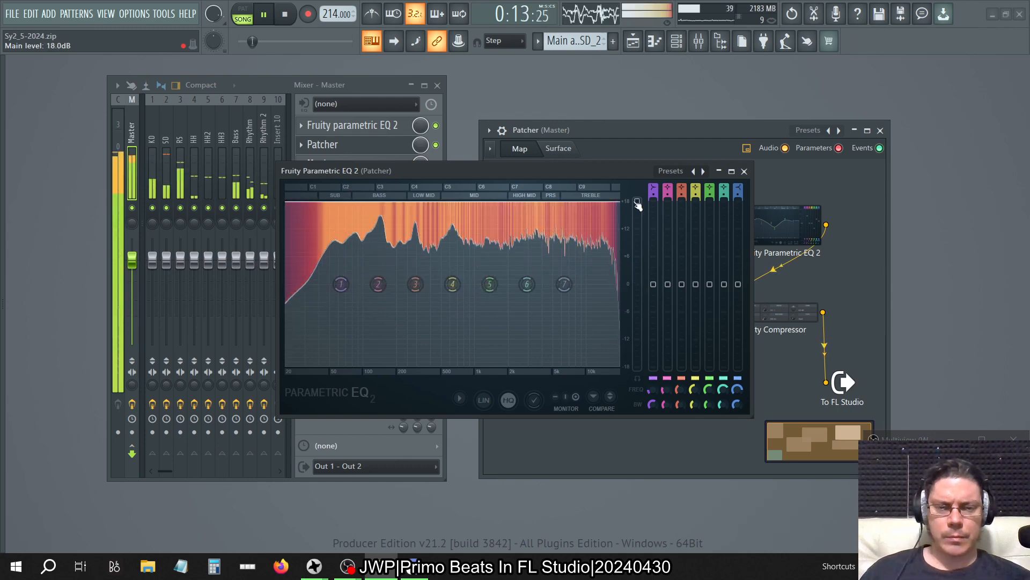
pyautogui.moveTo(637, 205); pyautogui.dragTo(638, 243)
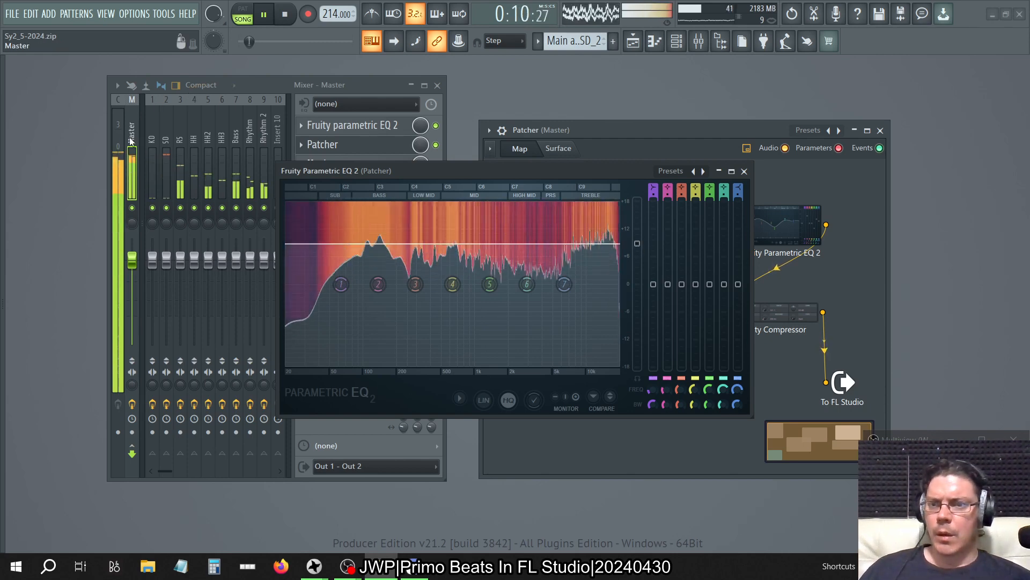
pyautogui.click(745, 171)
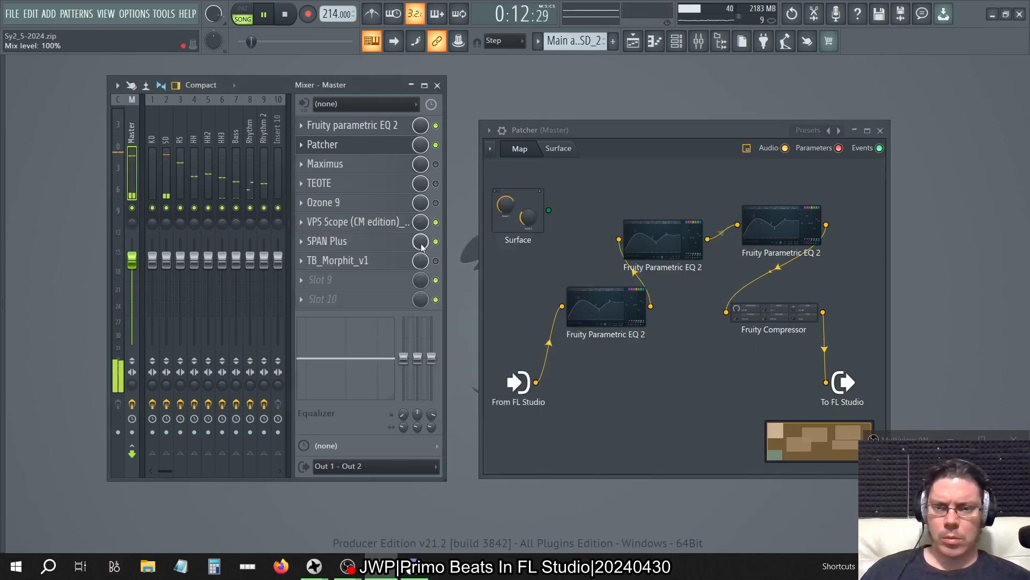
# - Enable TB_Morphit_v1 on the Master track and check its headphone correction settings
pyautogui.click(436, 261)
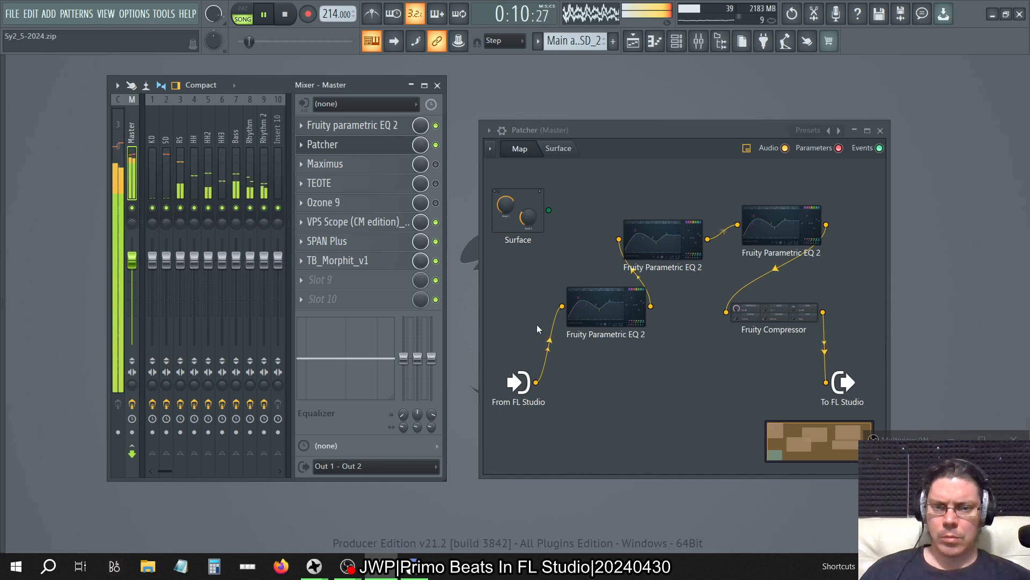
pyautogui.click(350, 261)
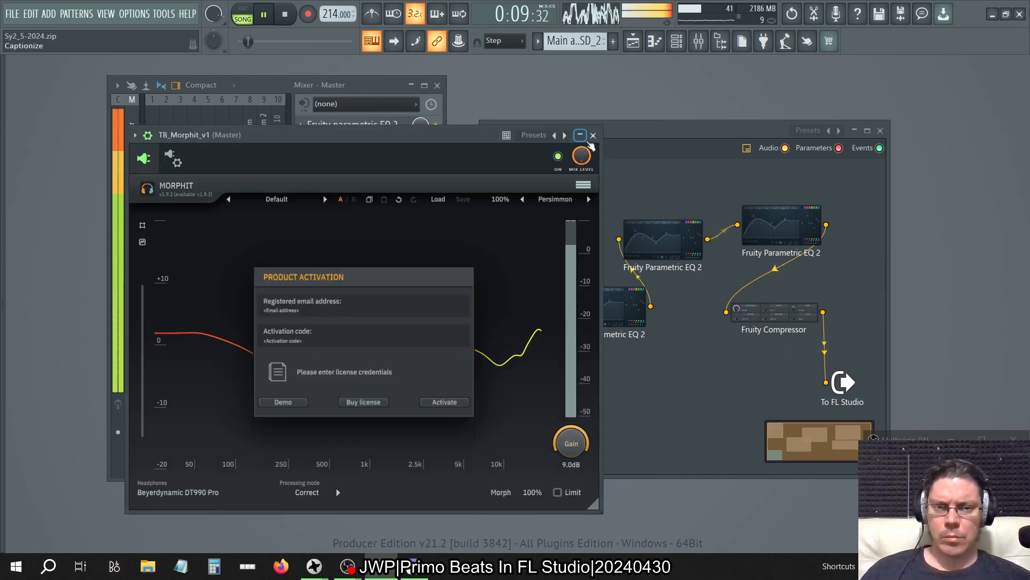
pyautogui.click(593, 135)
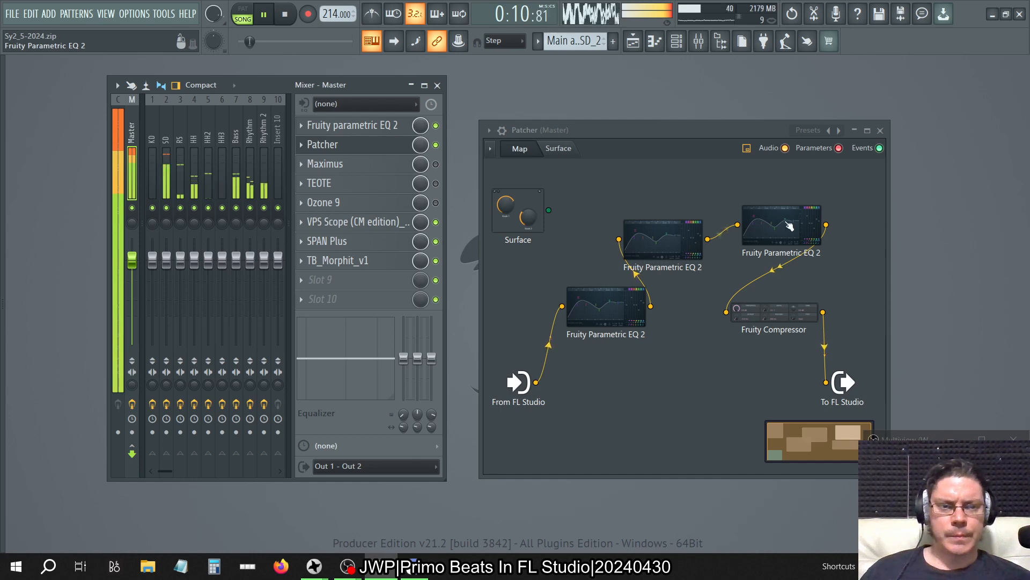
# - Compare main levels of 0, 12 and 18 dB in the Fruity Parametric EQ 2 feeding the compressor, then reset it and raise it slightly
pyautogui.doubleClick(789, 226)
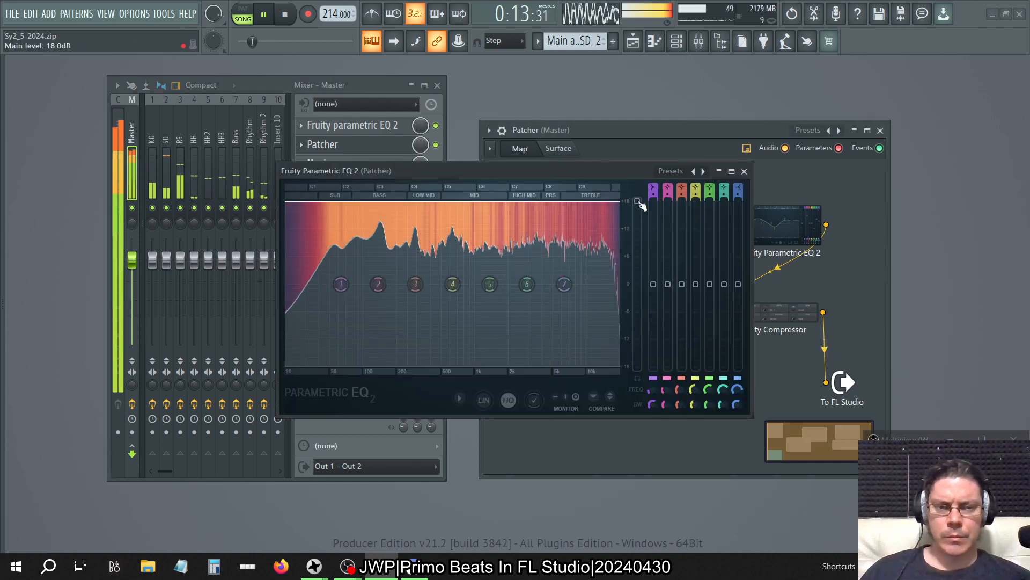
pyautogui.rightClick(638, 202)
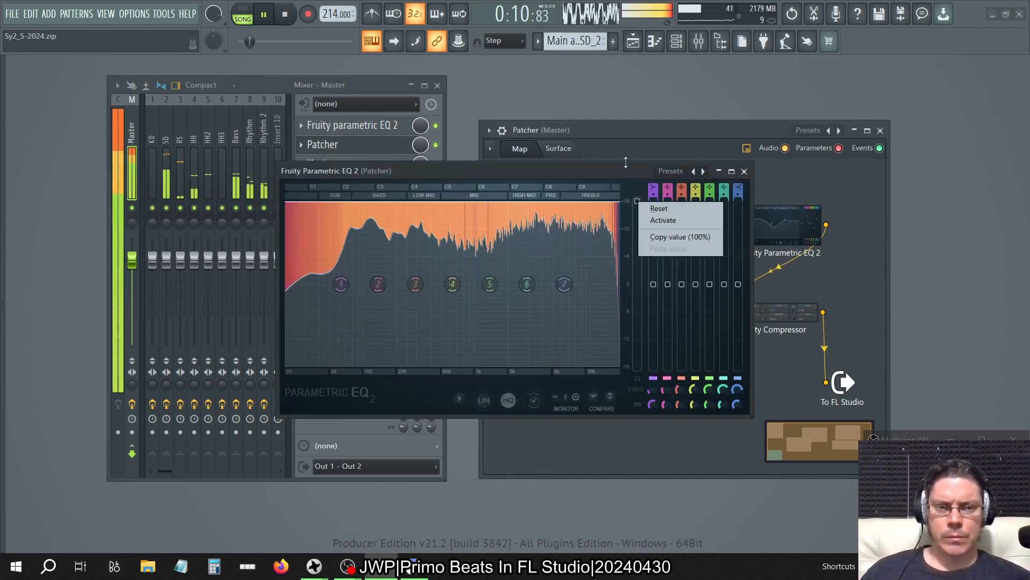
pyautogui.click(651, 205)
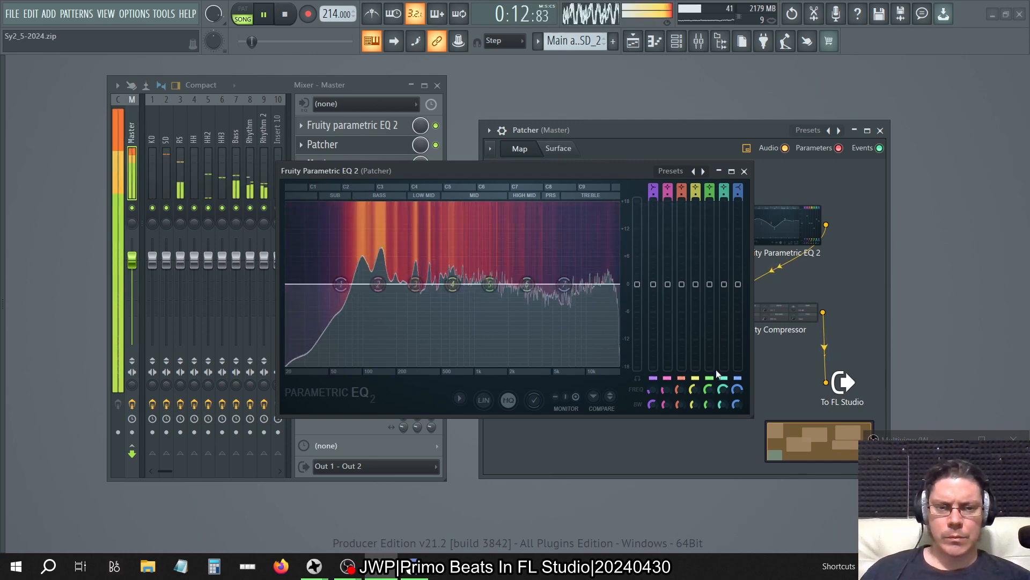
pyautogui.moveTo(637, 283); pyautogui.dragTo(637, 228)
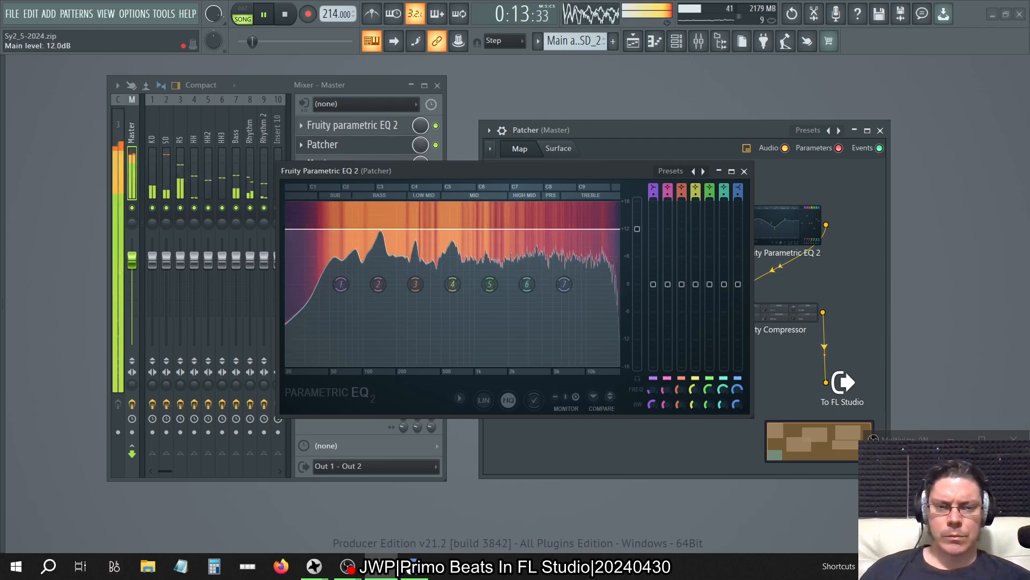
pyautogui.moveTo(637, 229); pyautogui.dragTo(637, 201)
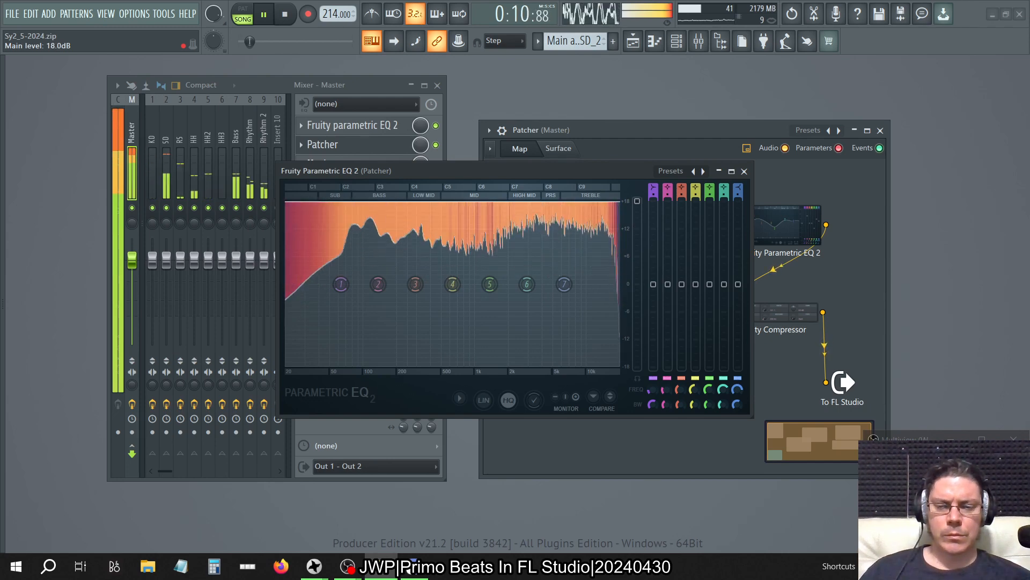
pyautogui.rightClick(638, 202)
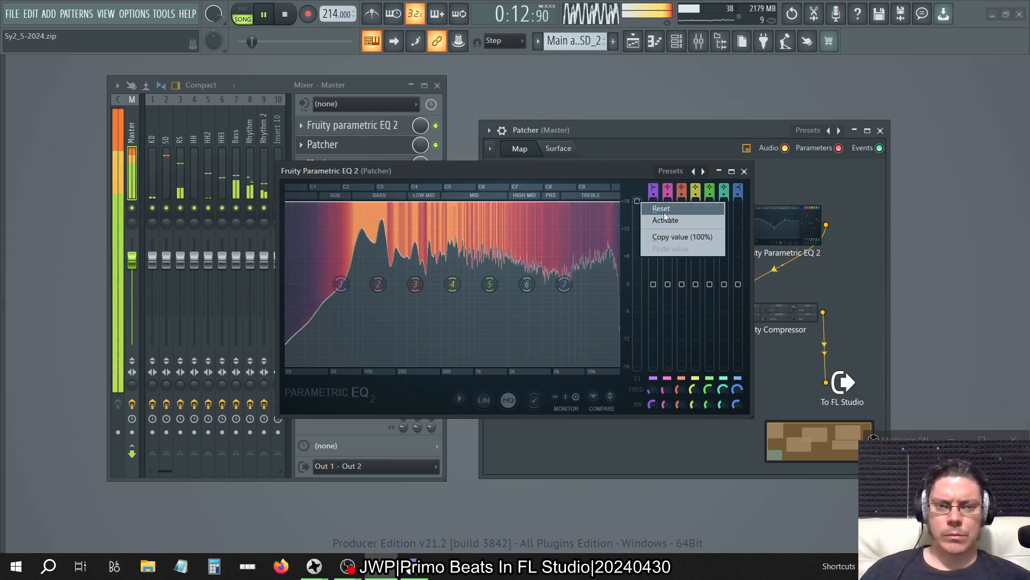
pyautogui.click(663, 210)
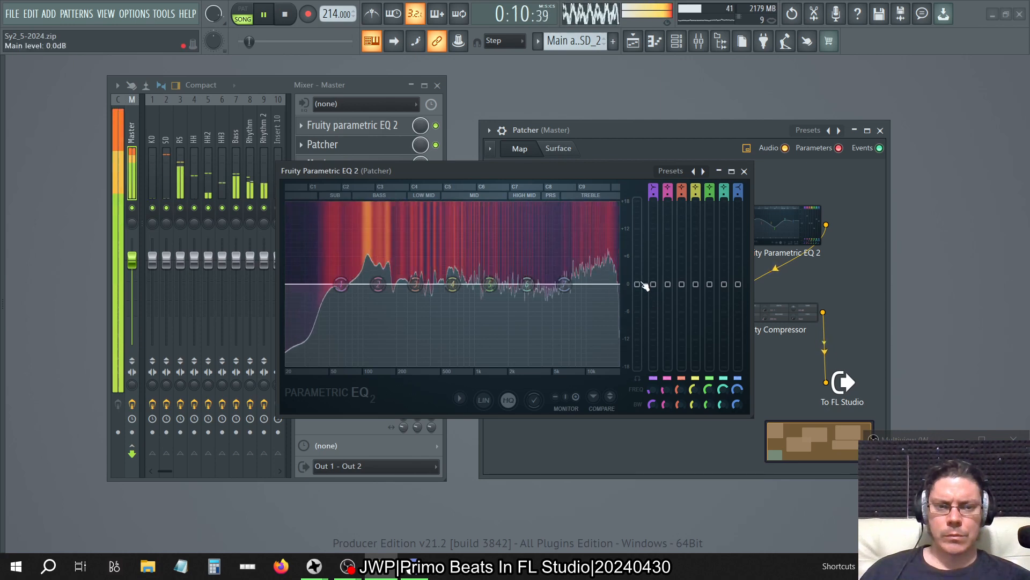
pyautogui.moveTo(640, 283); pyautogui.dragTo(637, 263)
pyautogui.press('Escape')
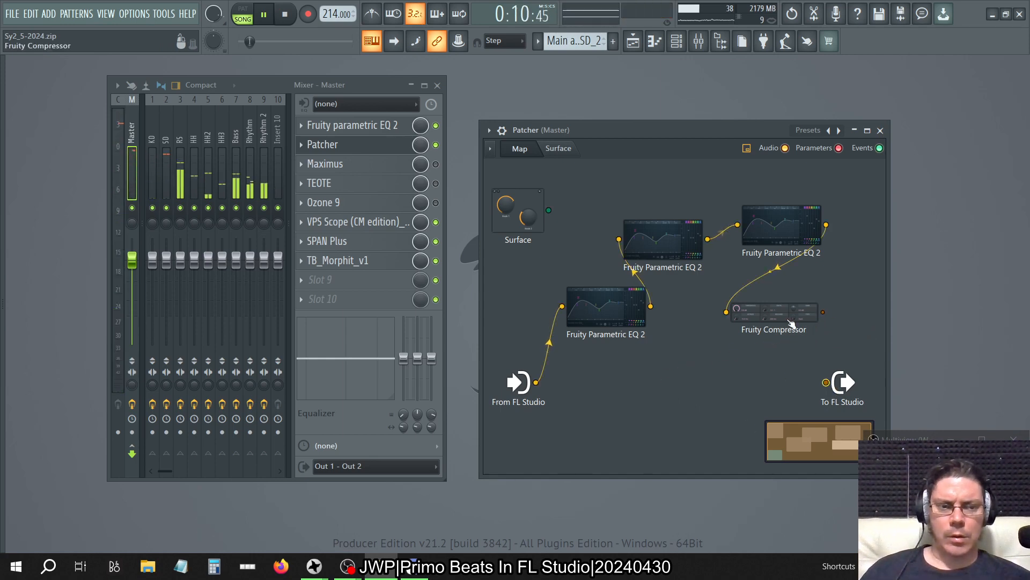
pyautogui.rightClick(640, 403)
pyautogui.moveTo(670, 399)
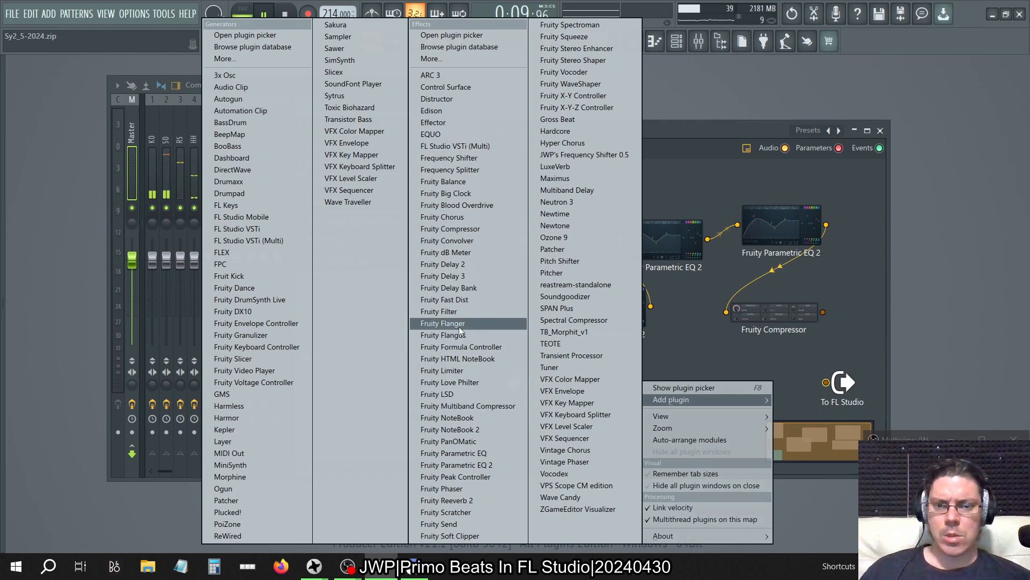
pyautogui.click(555, 225)
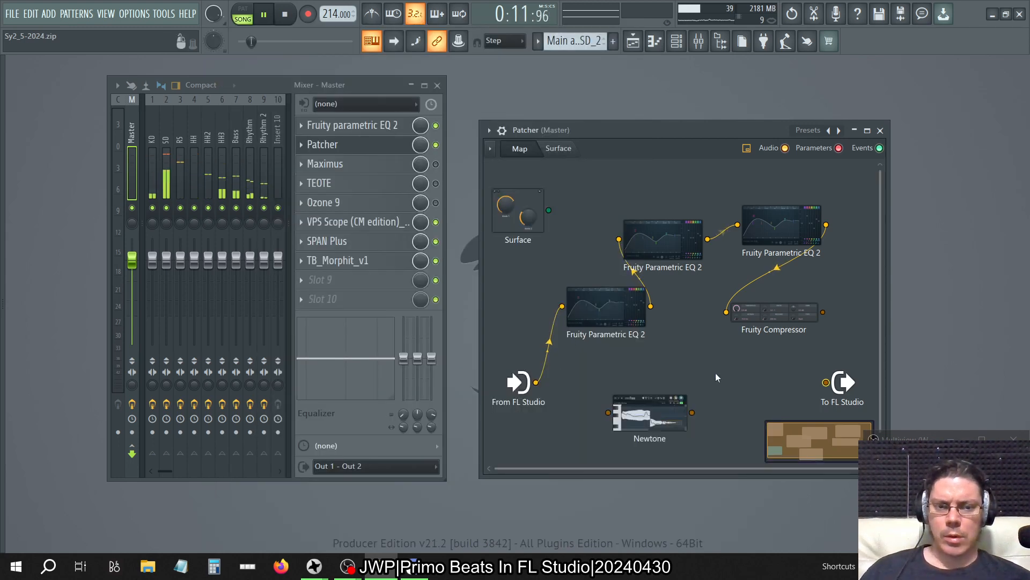
pyautogui.rightClick(672, 408)
pyautogui.click(712, 456)
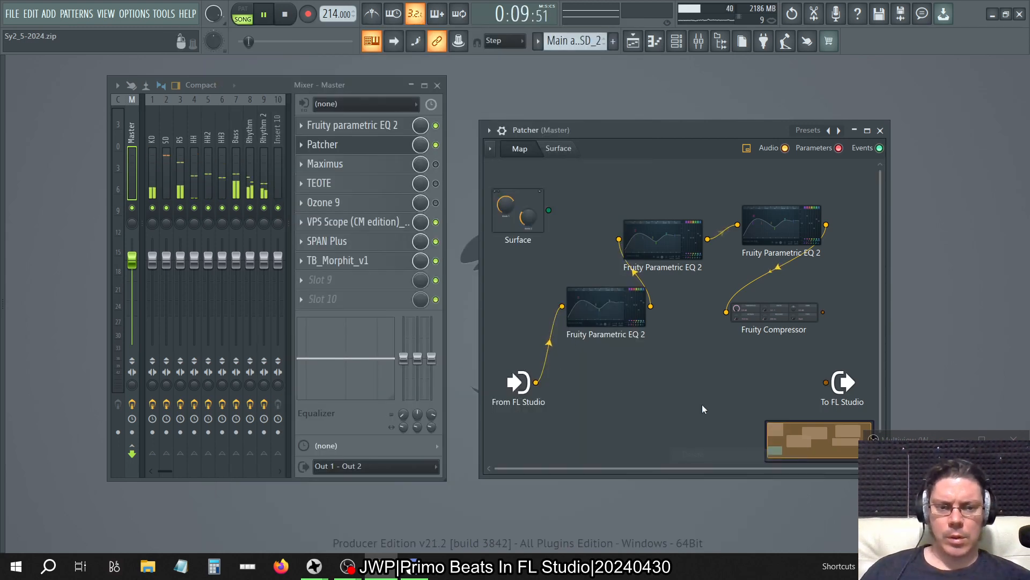
# - Add another Fruity Parametric EQ 2 to the Master Patcher and route the Fruity Compressor through it to the To FL Studio output
pyautogui.rightClick(701, 404)
pyautogui.moveTo(734, 402)
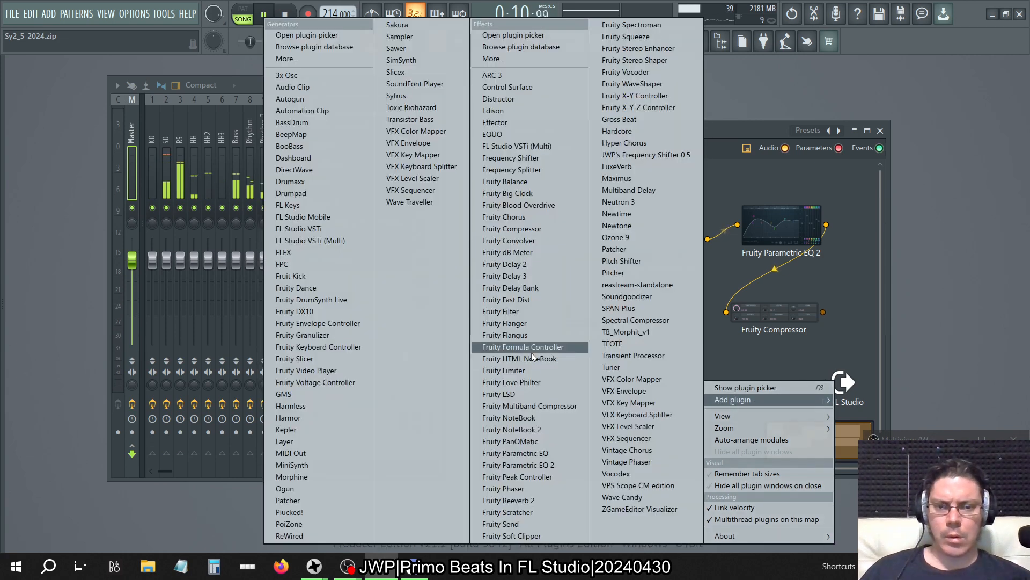
pyautogui.click(518, 464)
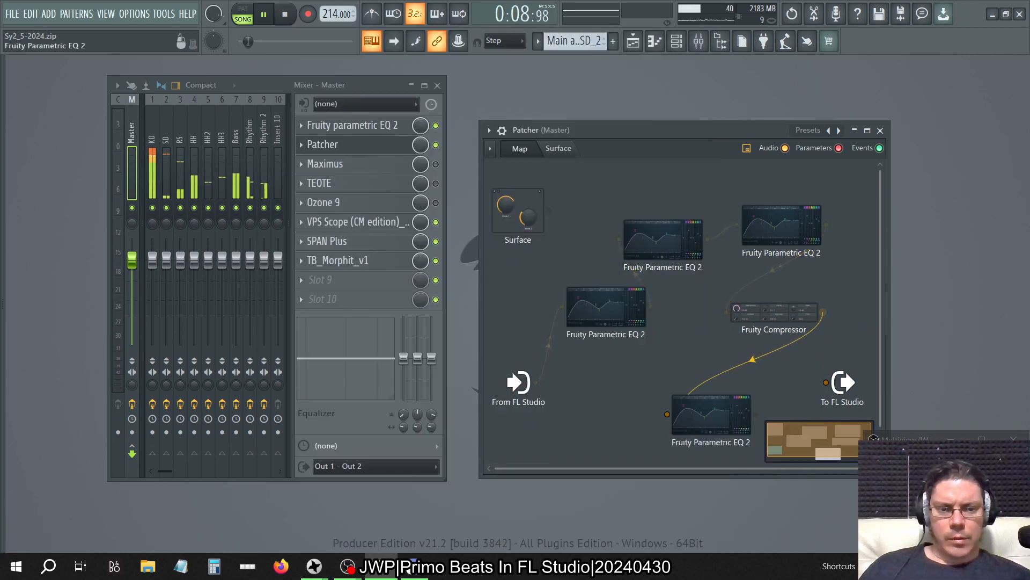
pyautogui.moveTo(757, 414); pyautogui.dragTo(826, 382)
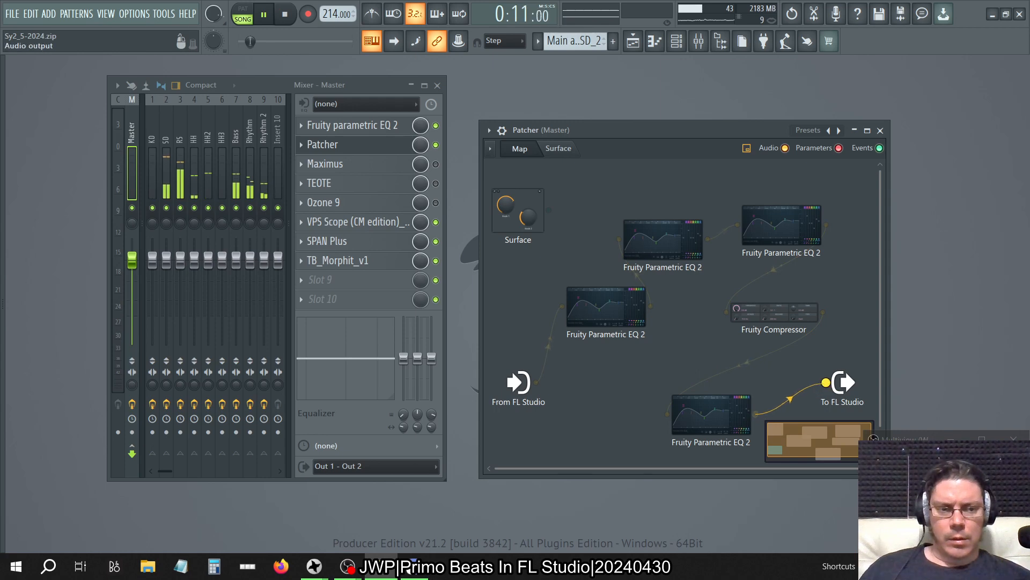
# - Lower the main level of the Fruity Parametric EQ 2 placed after the compressor to about -12 dB
pyautogui.doubleClick(719, 412)
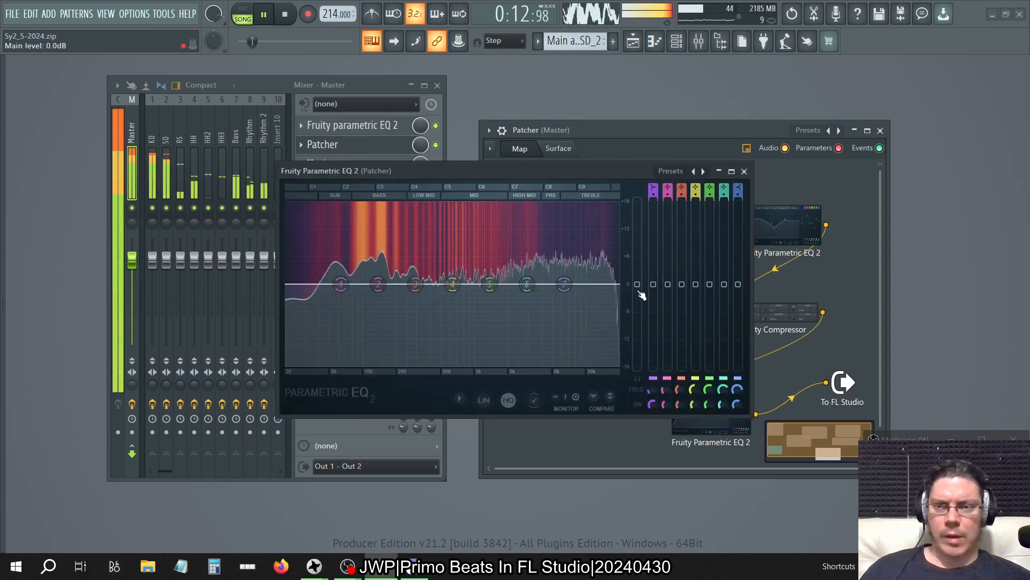
pyautogui.moveTo(642, 295); pyautogui.dragTo(637, 323)
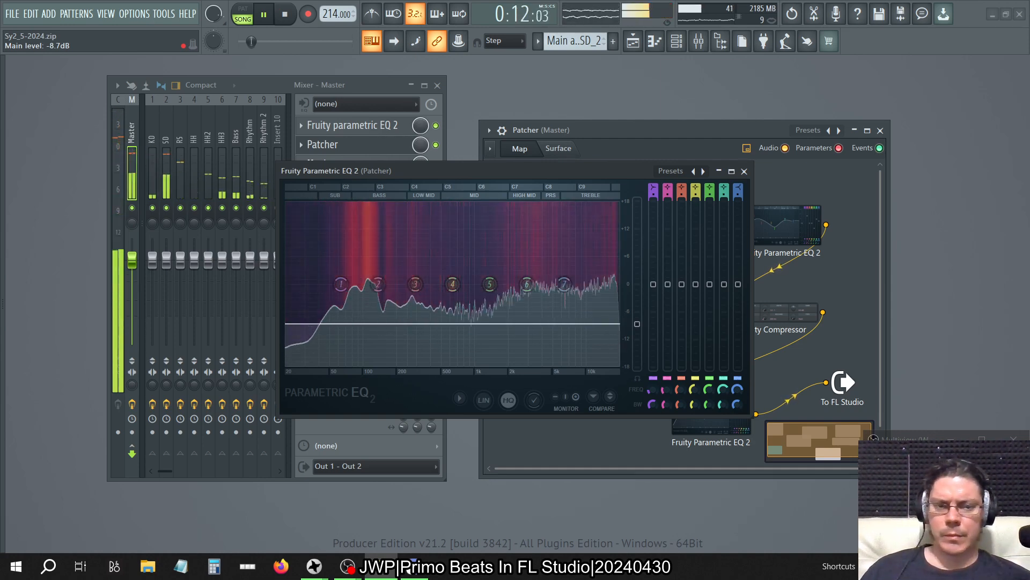
pyautogui.moveTo(637, 323); pyautogui.dragTo(637, 338)
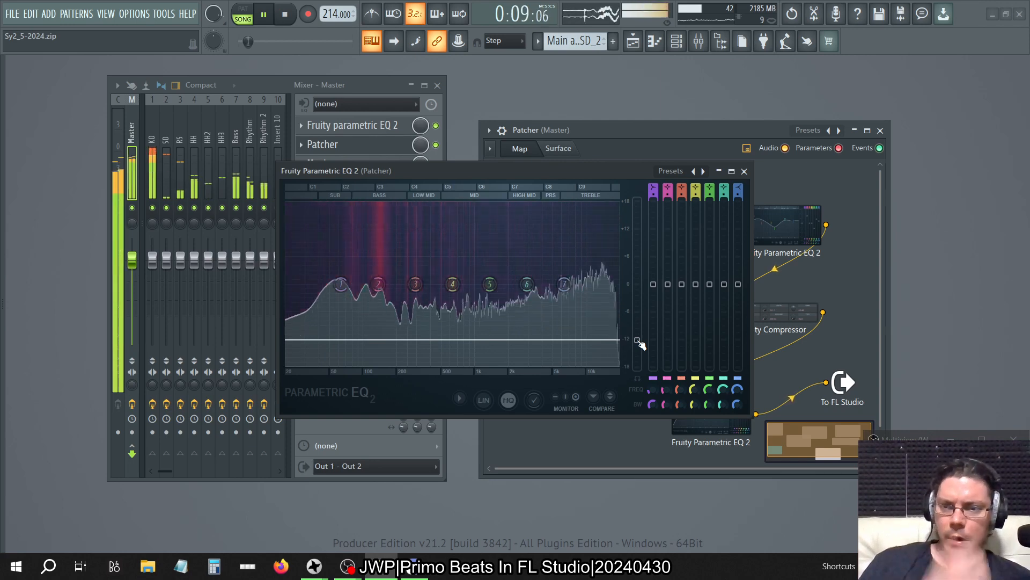
# - Replay the song from the start to judge the master level, close the EQ and playlist windows, and stop playback
pyautogui.click(633, 41)
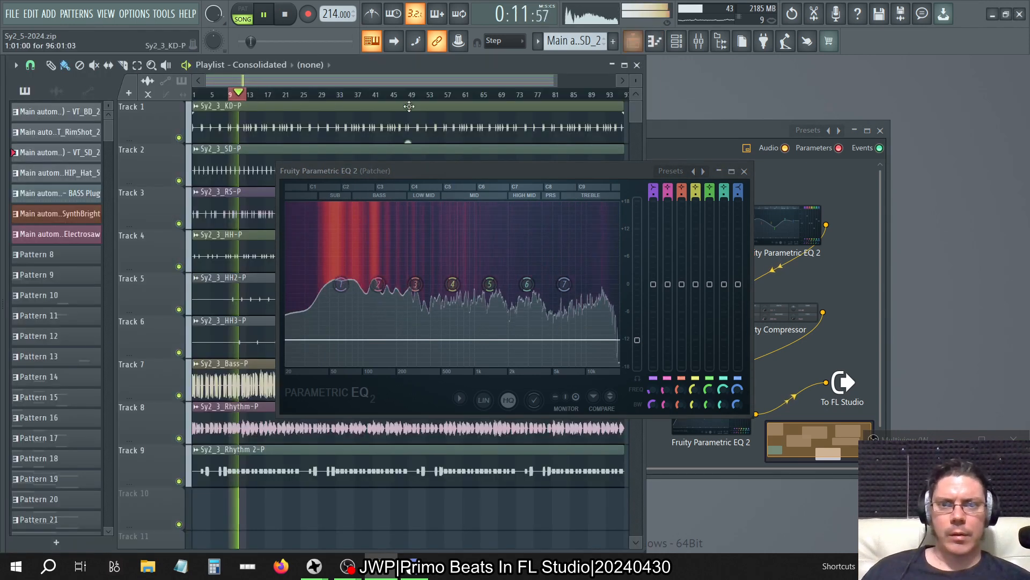
pyautogui.click(282, 16)
pyautogui.press('space')
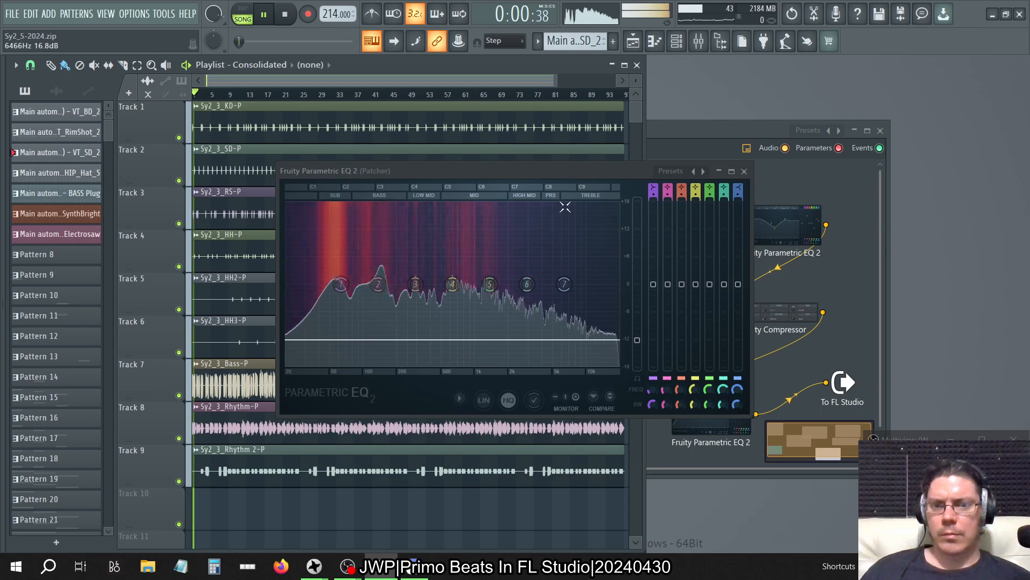
pyautogui.click(744, 172)
pyautogui.click(637, 65)
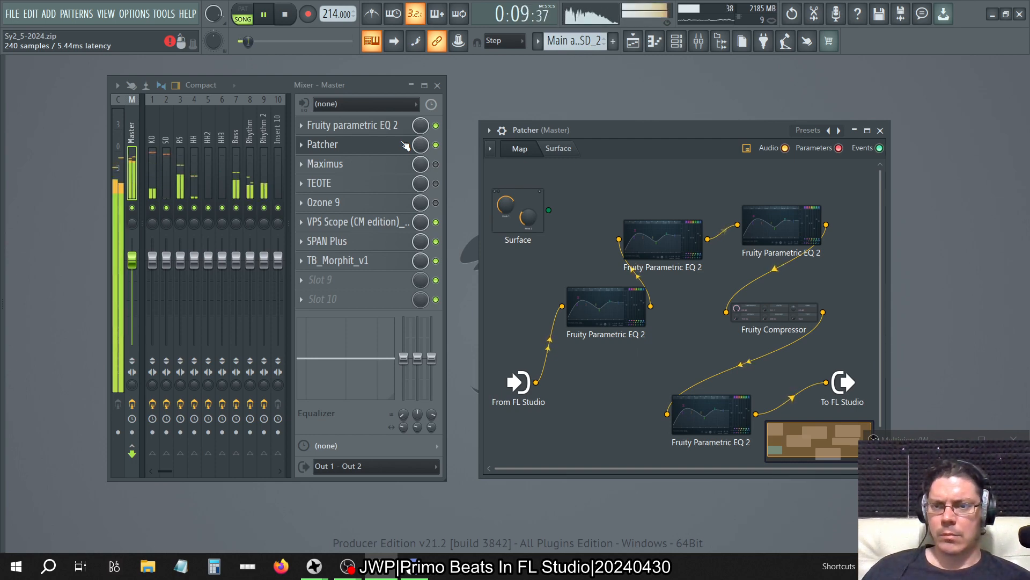
pyautogui.click(286, 17)
pyautogui.click(269, 9)
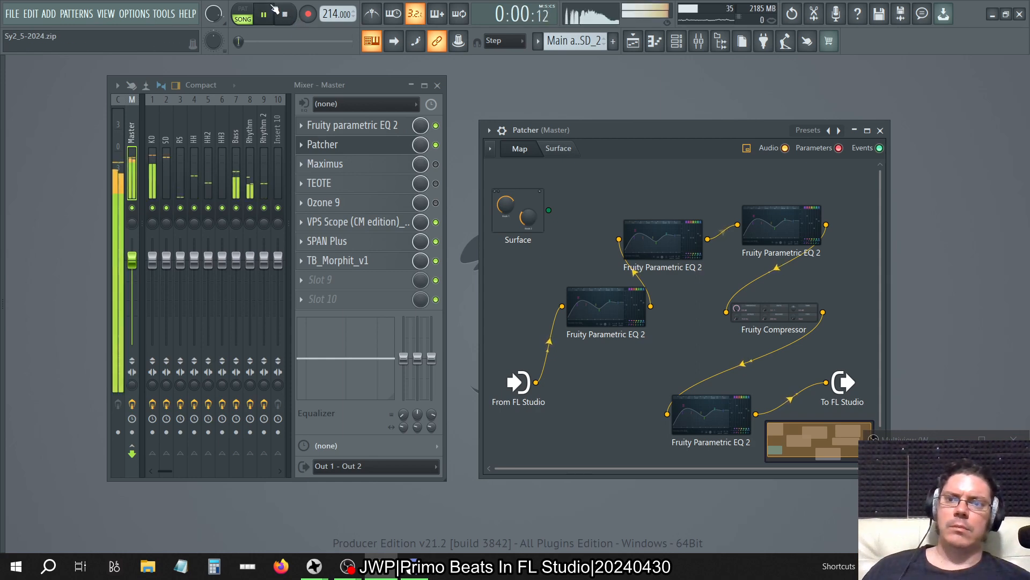
pyautogui.click(285, 15)
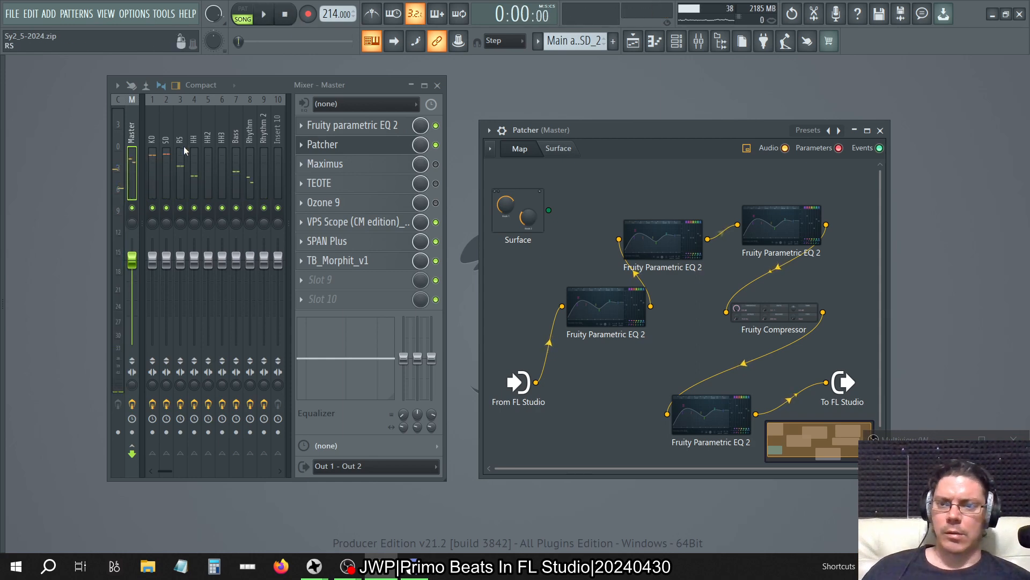
# - Check the settings of the Sweet Spots - Kick Drum effects on the KD track one after another
pyautogui.click(157, 142)
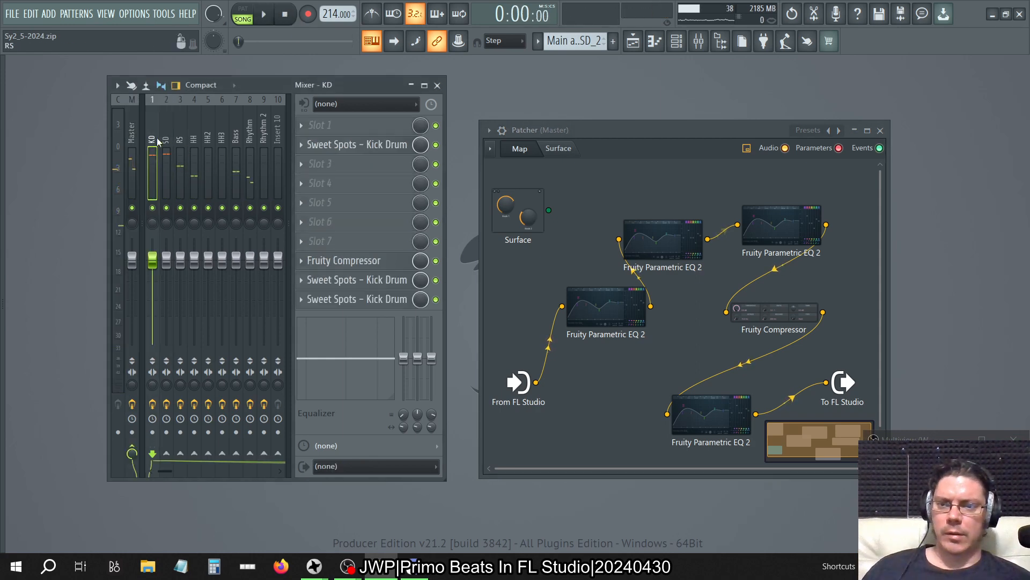
pyautogui.click(359, 152)
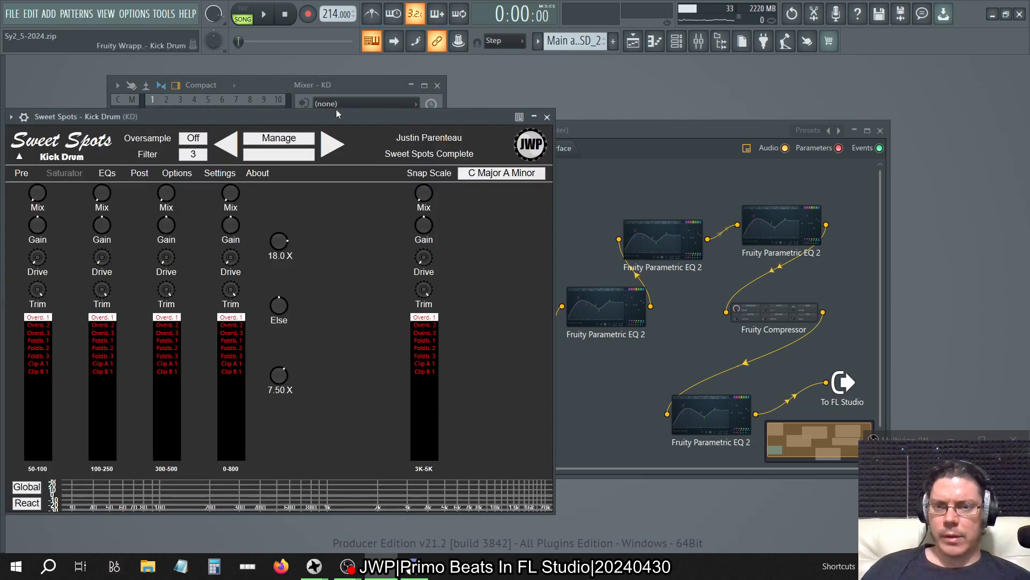
pyautogui.moveTo(337, 113); pyautogui.dragTo(470, 117)
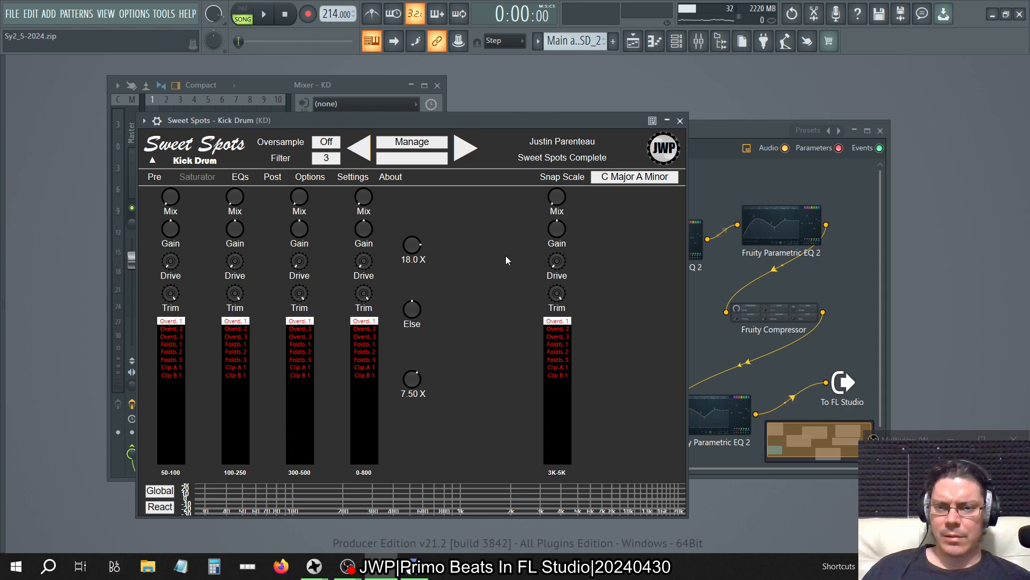
pyautogui.click(680, 121)
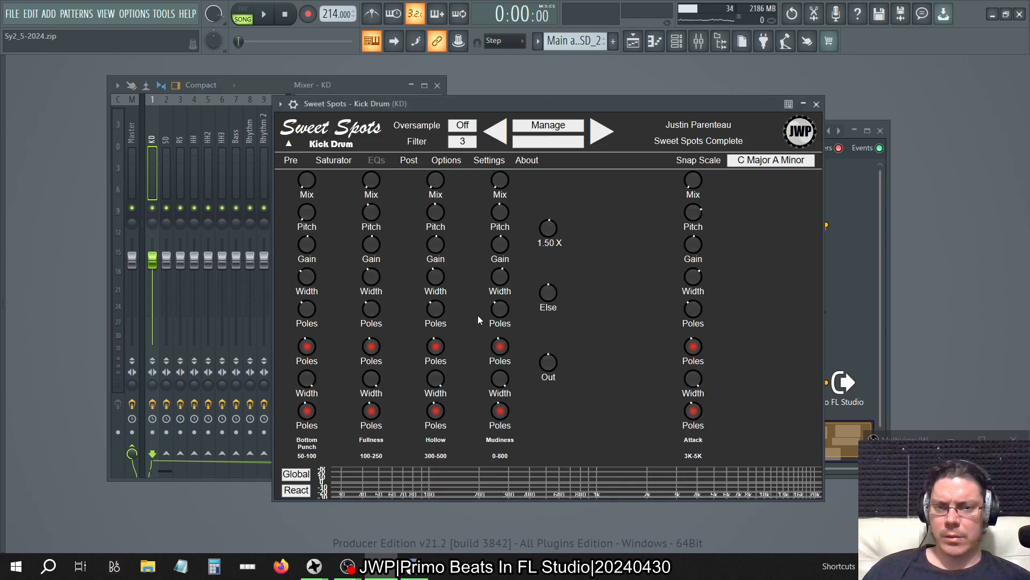
pyautogui.click(817, 104)
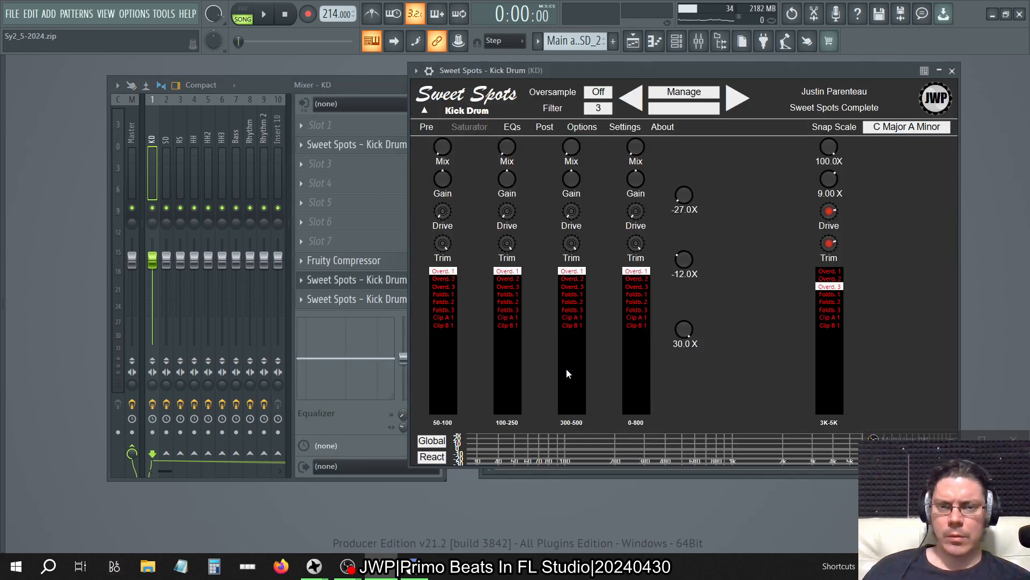
# - Try the 3K-5K Mix of the KD track's Sweet Spots saturator at 0.0 X and 33.3 X against playback, and return it to 100.0X
pyautogui.press('space')
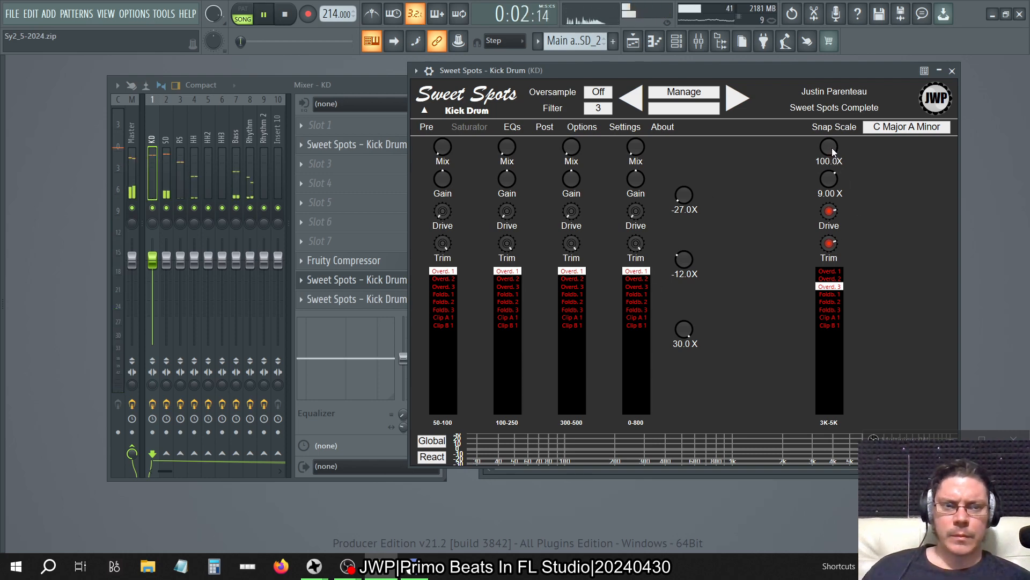
pyautogui.moveTo(831, 147); pyautogui.dragTo(780, 239)
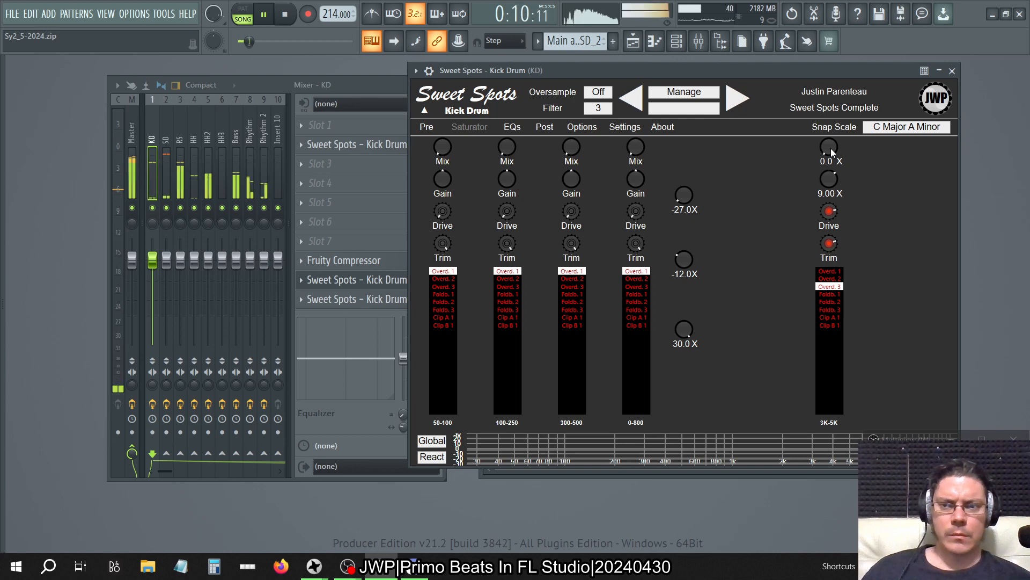
pyautogui.press('space')
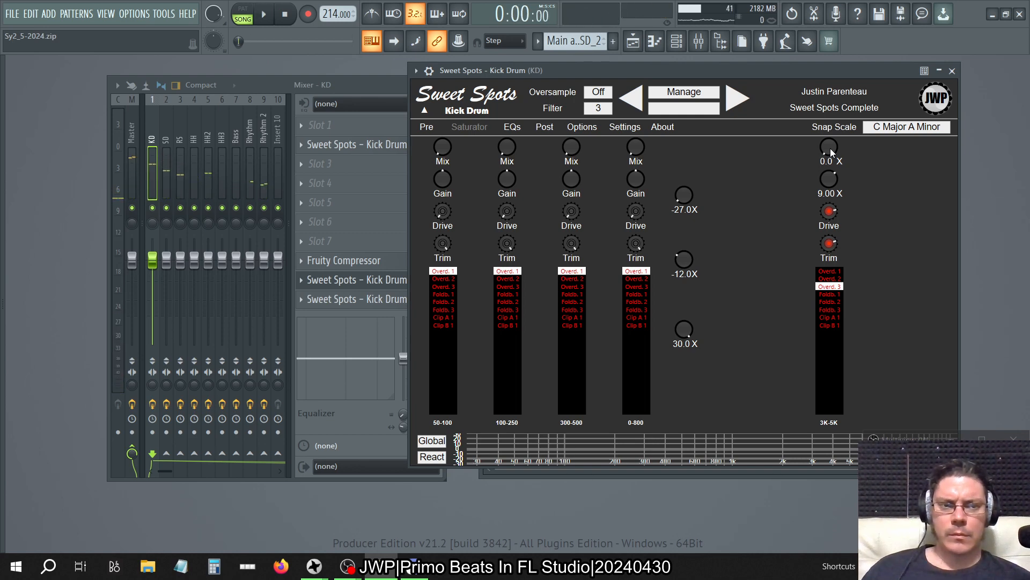
pyautogui.moveTo(829, 148); pyautogui.dragTo(819, 108)
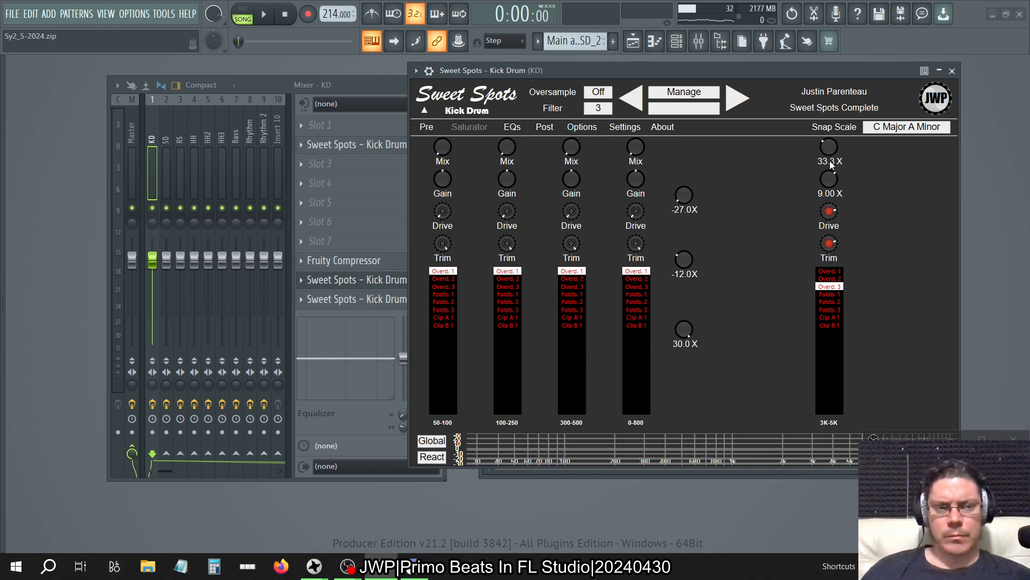
pyautogui.press('space')
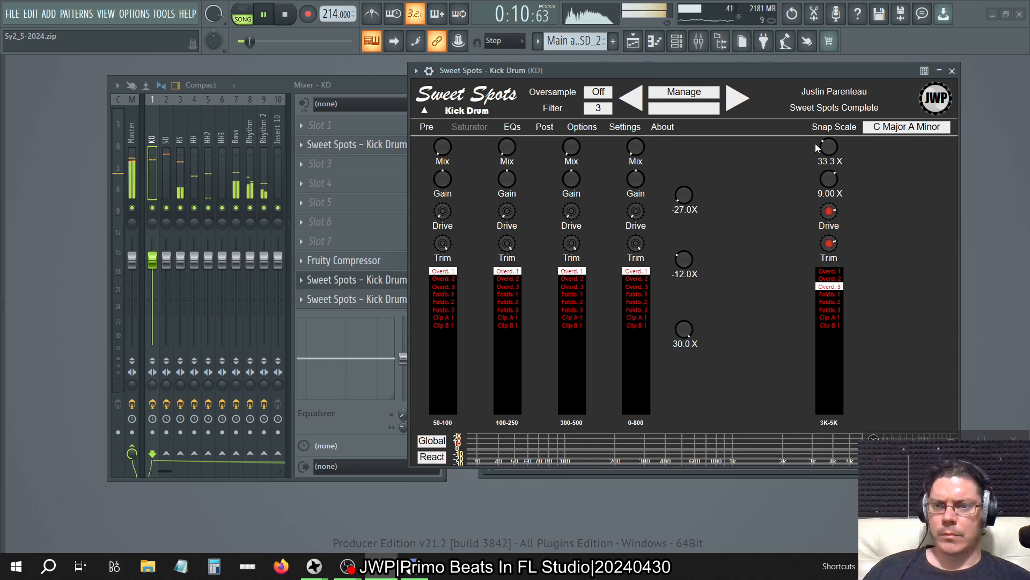
pyautogui.moveTo(830, 146); pyautogui.dragTo(829, 107)
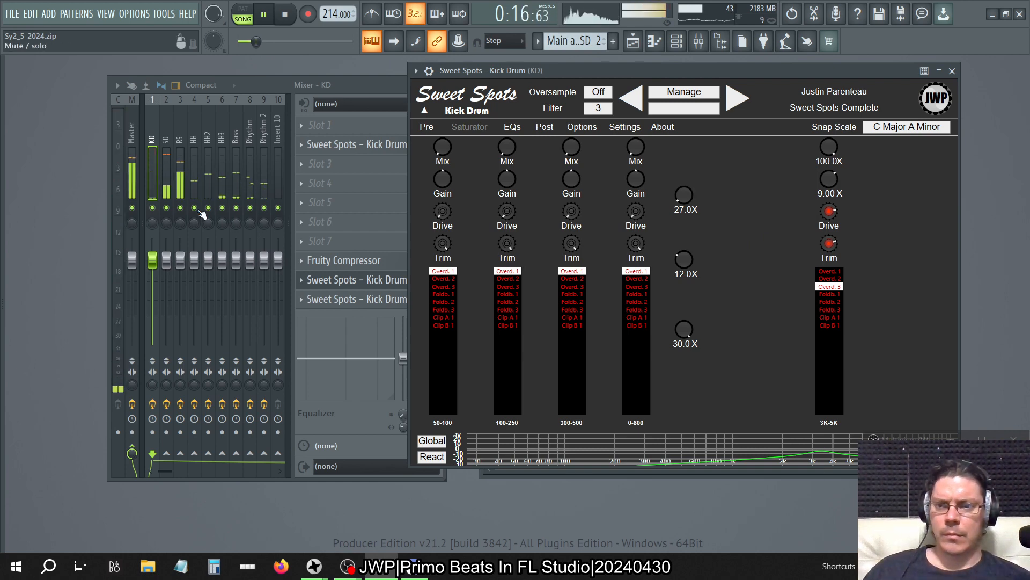
# - Solo the KD track and compare a lower 3K-5K Mix in the Sweet Spots saturator with 100.0X
pyautogui.rightClick(152, 208)
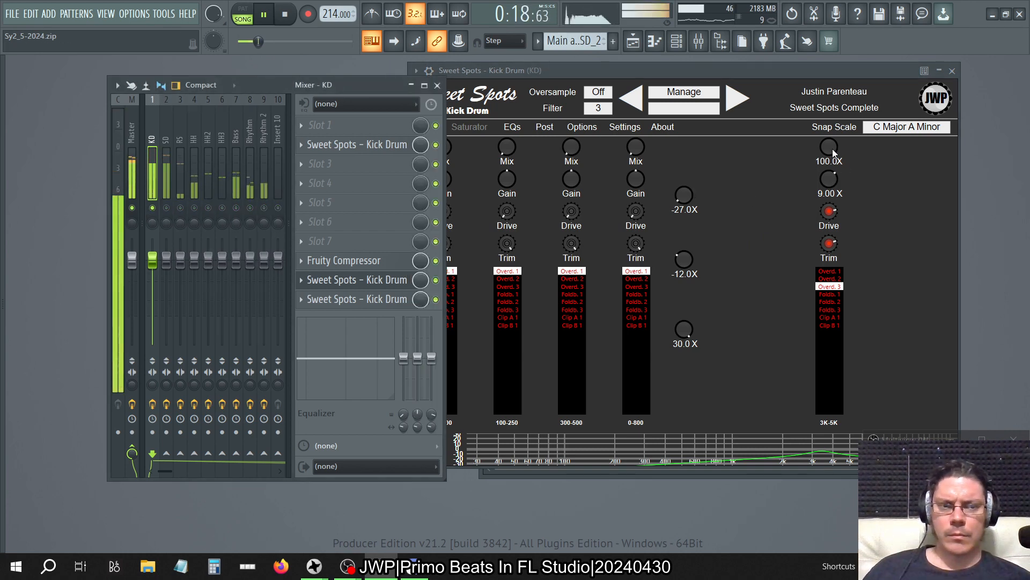
pyautogui.moveTo(832, 149); pyautogui.dragTo(875, 232)
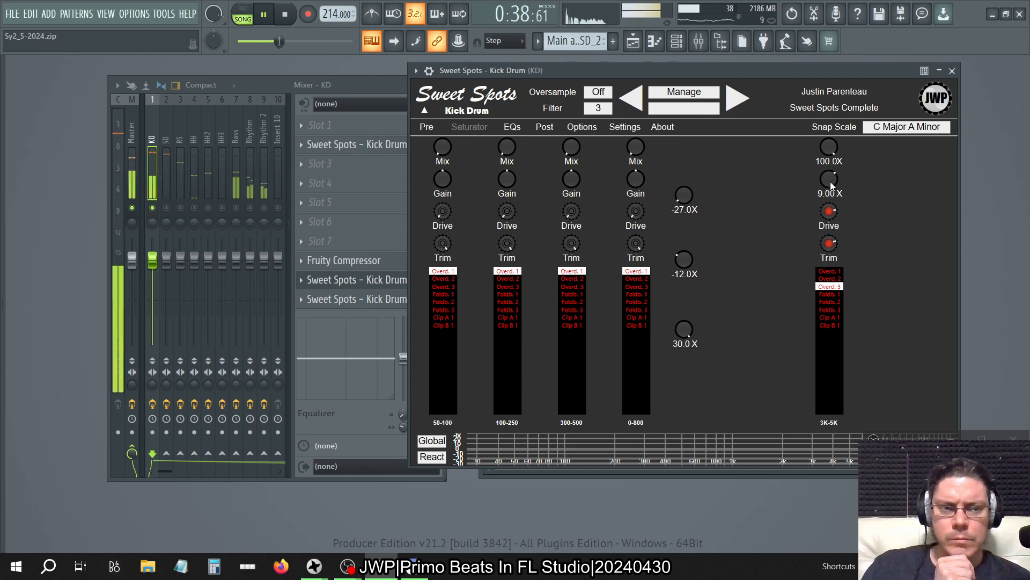
# - Try the 3K-5K Gain of the KD track's Sweet Spots saturator around 9.00 X, settle on 7.50 X, and close the effect
pyautogui.moveTo(829, 178); pyautogui.dragTo(834, 189)
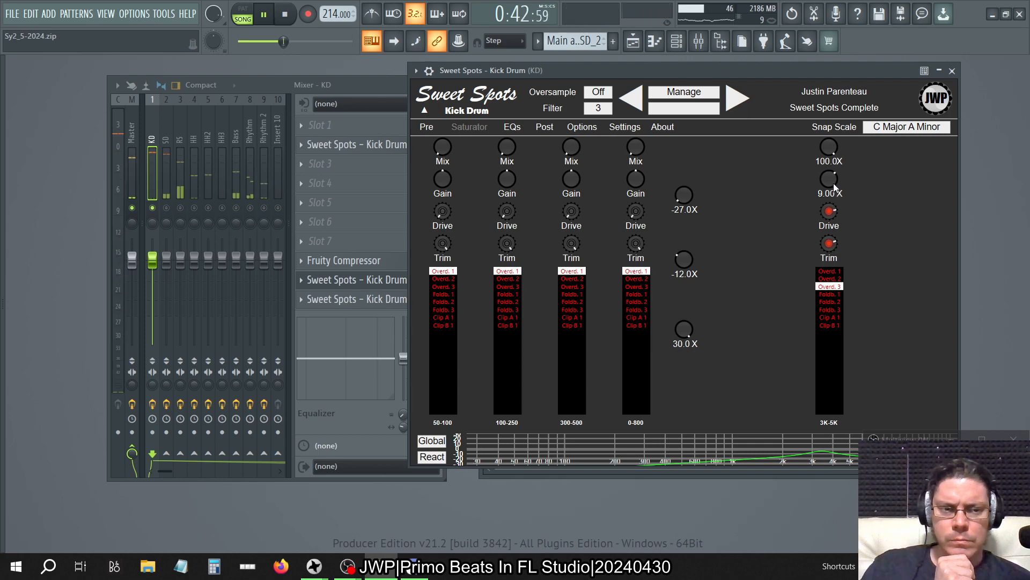
pyautogui.rightClick(831, 182)
pyautogui.click(856, 211)
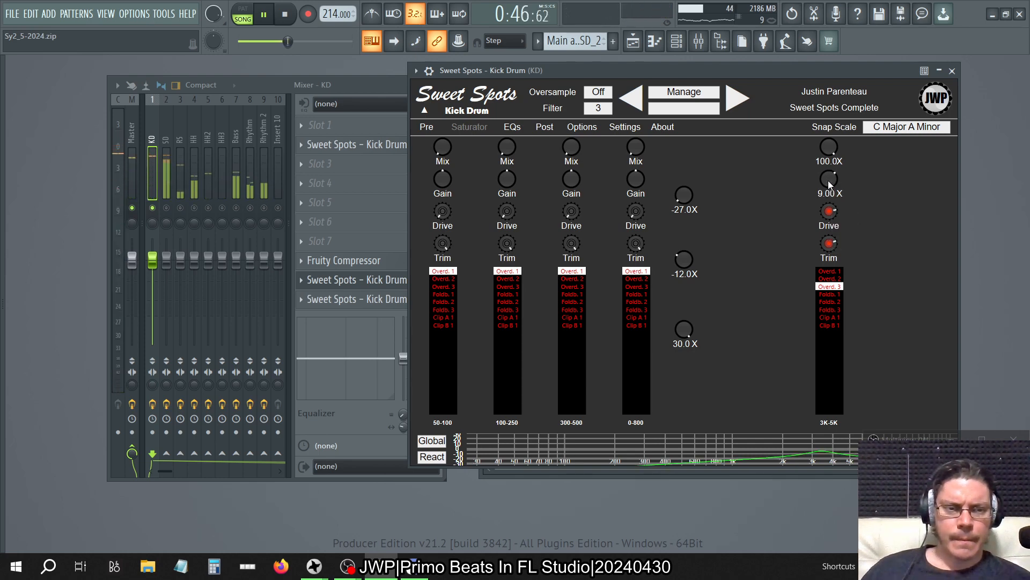
pyautogui.moveTo(829, 180); pyautogui.dragTo(828, 183)
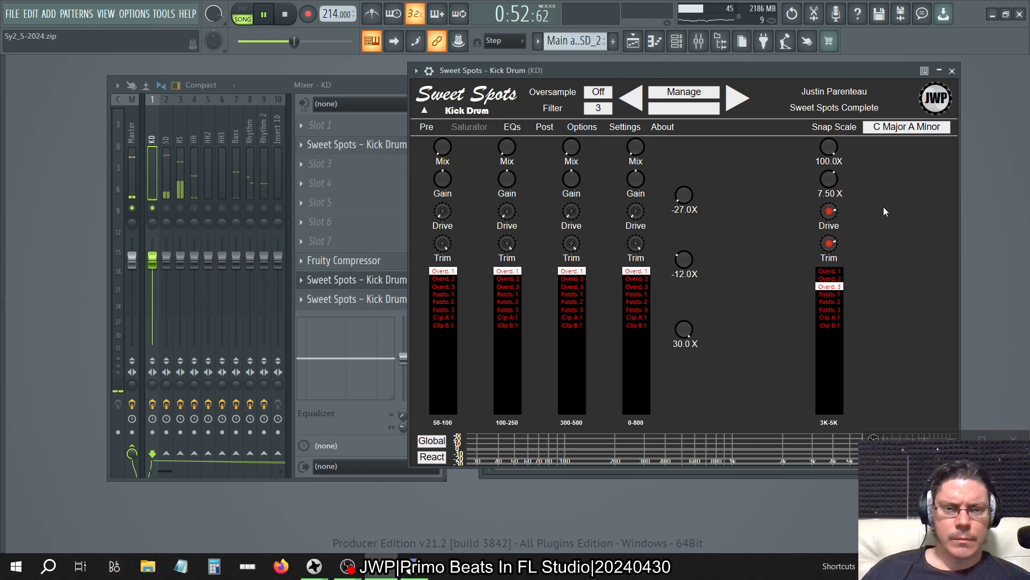
pyautogui.click(952, 70)
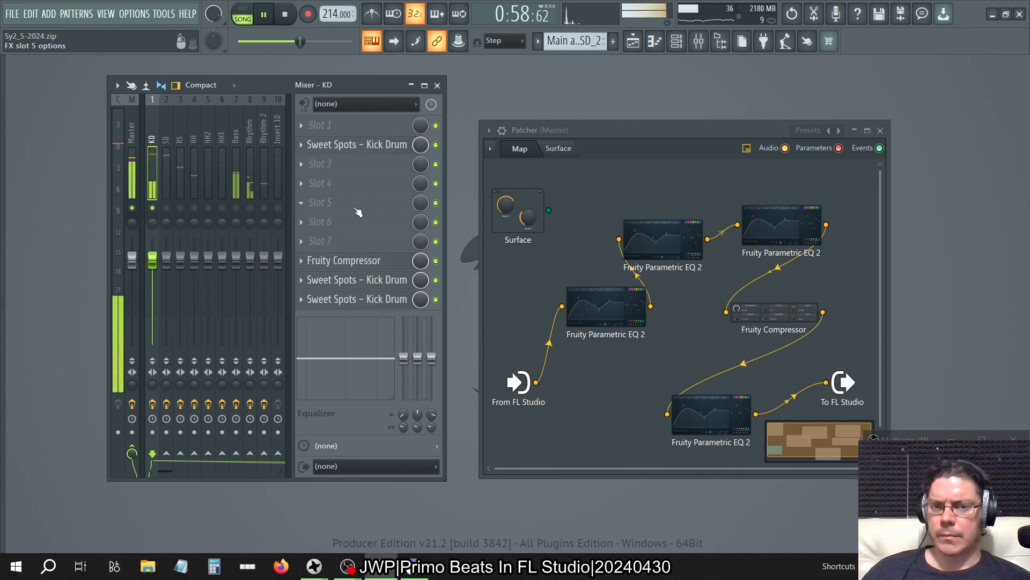
# - Toggle the KD track's solo and compare the kick alone with the full mix in the Master track's SPAN Plus spectrum
pyautogui.rightClick(154, 209)
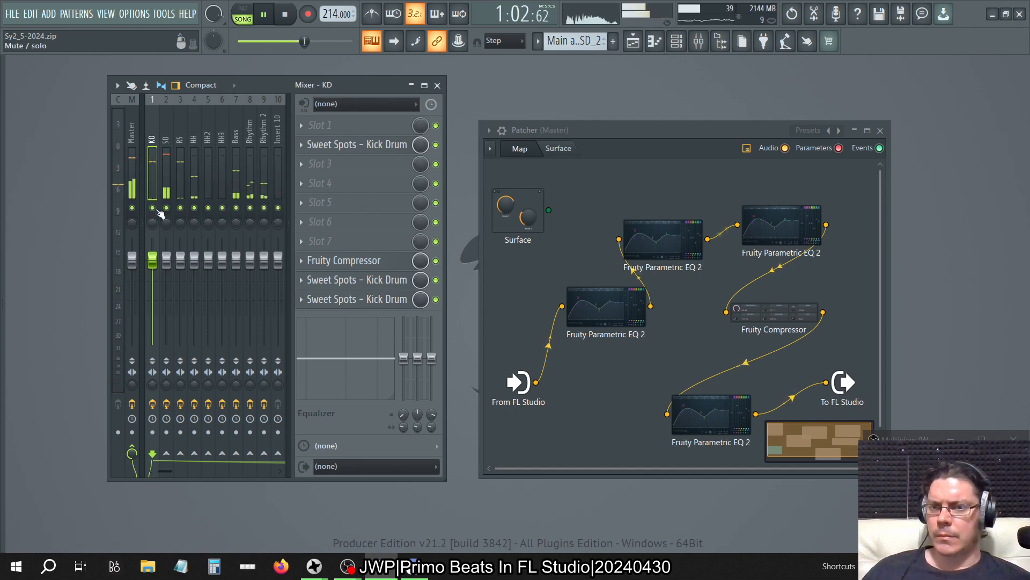
pyautogui.rightClick(153, 208)
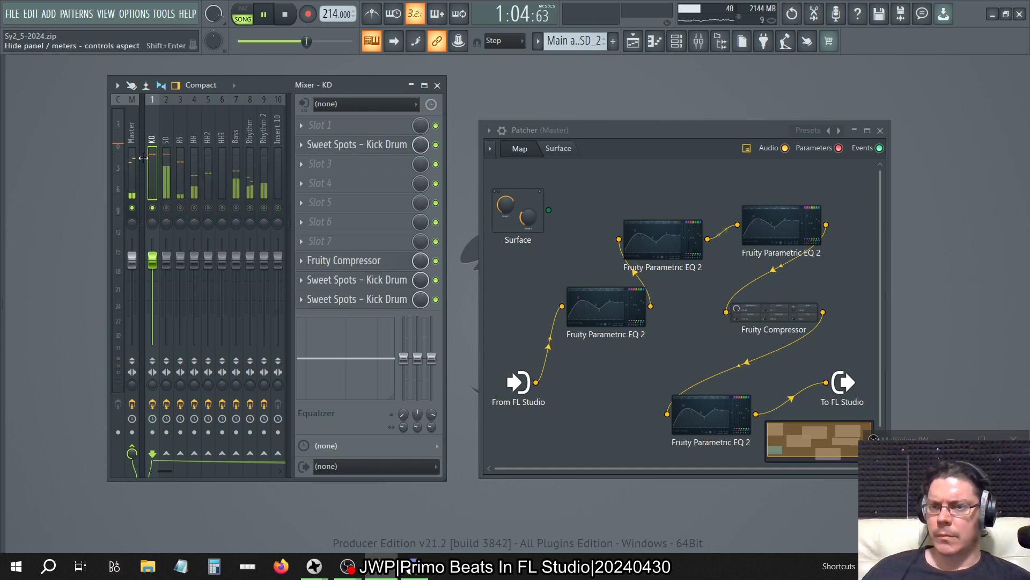
pyautogui.click(135, 161)
pyautogui.click(322, 241)
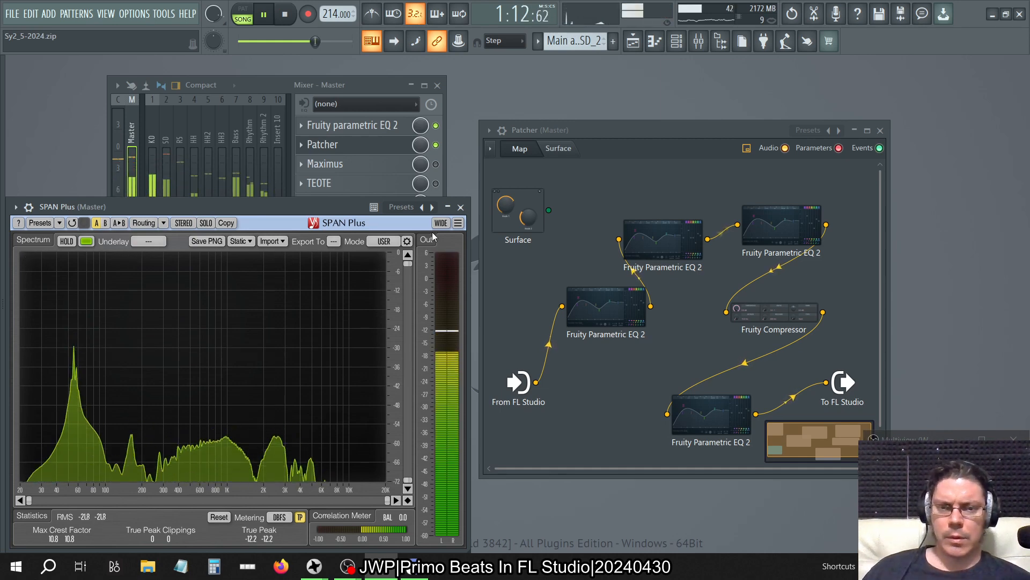
pyautogui.click(460, 207)
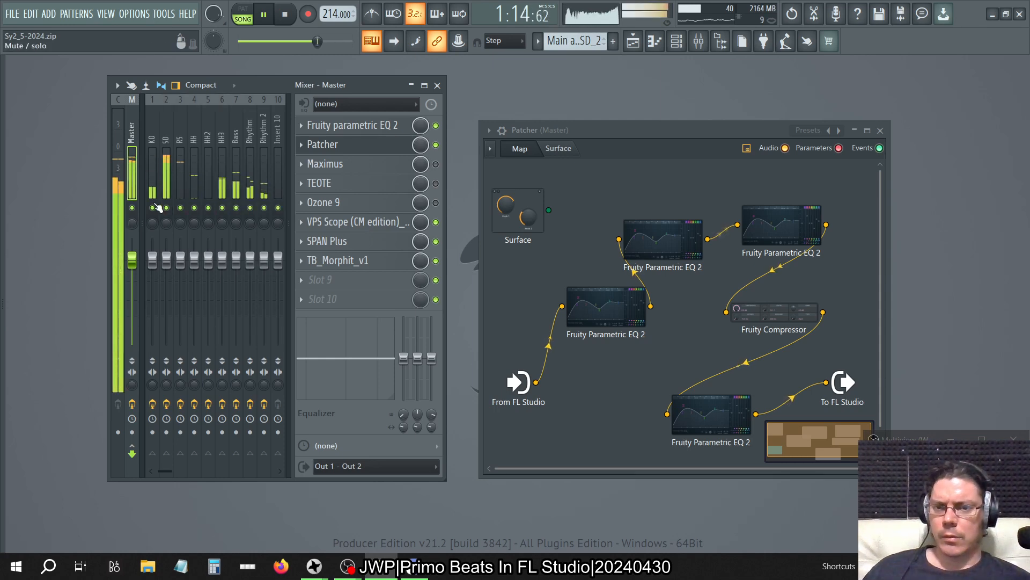
pyautogui.click(327, 241)
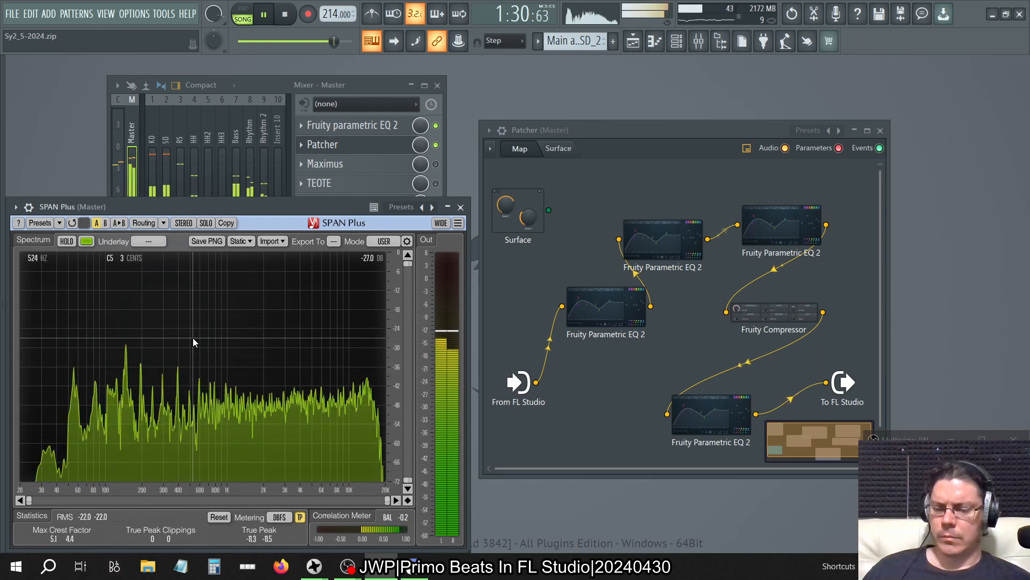
pyautogui.click(249, 83)
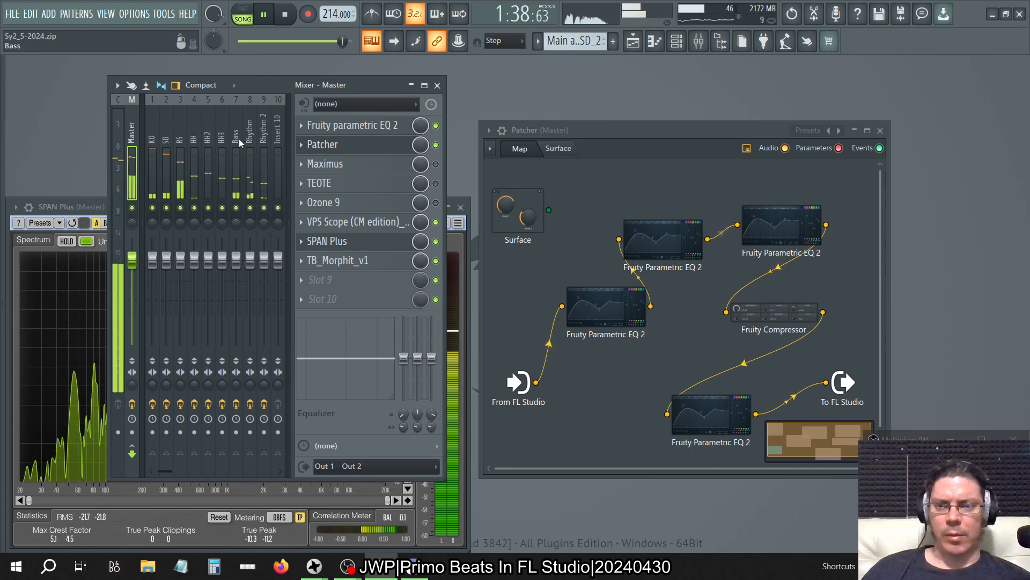
# - Set the 3K-5K Mix to 33.3 X and the Gain to 9.00 X in the KD track's slot 9 Sweet Spots saturator
pyautogui.click(147, 122)
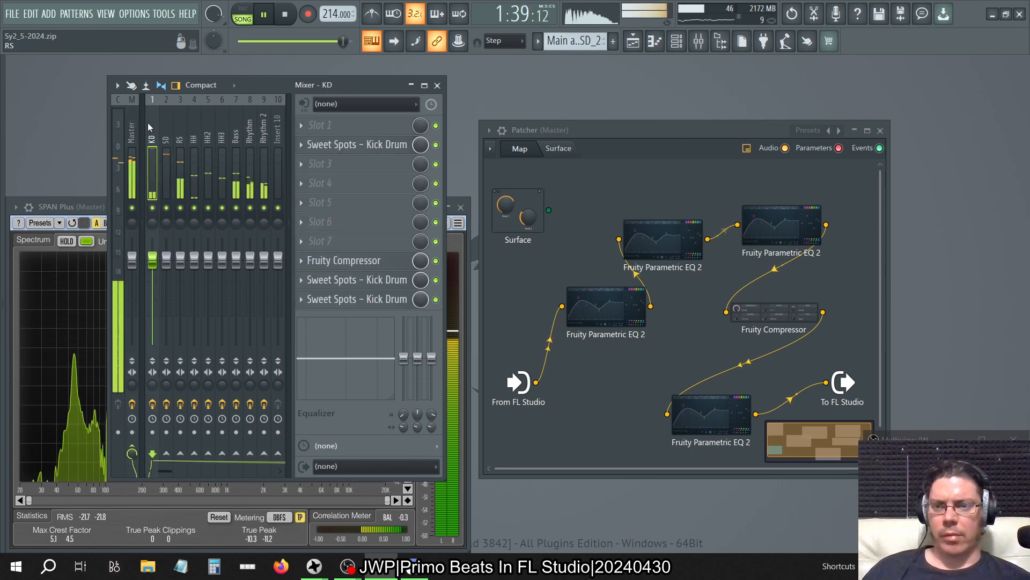
pyautogui.click(369, 146)
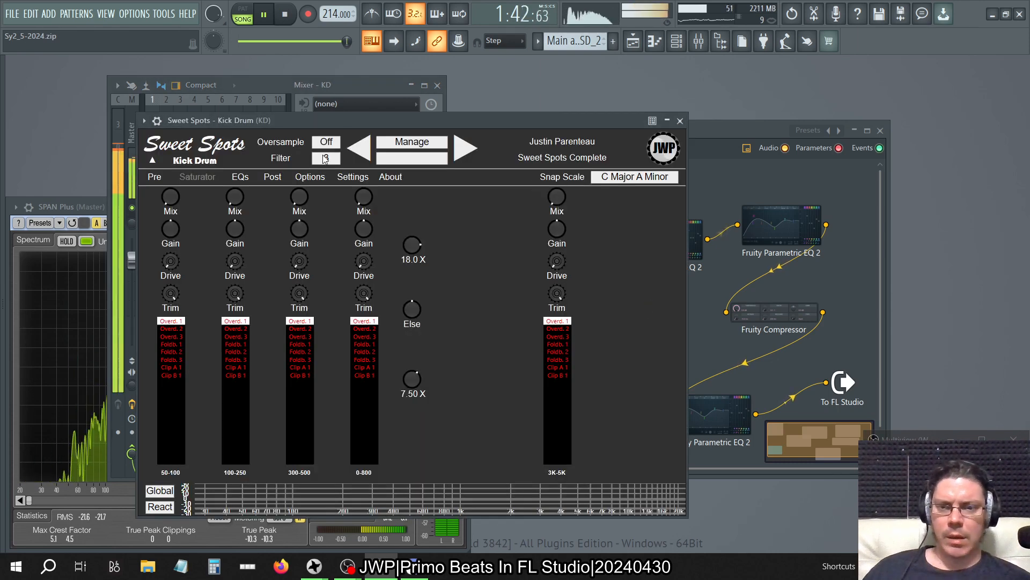
pyautogui.click(679, 120)
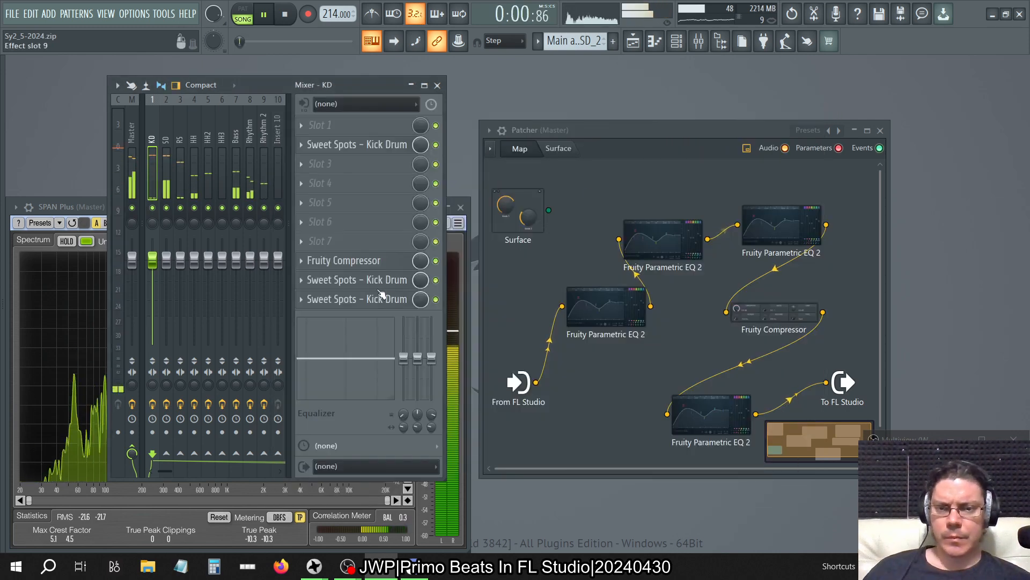
pyautogui.click(373, 280)
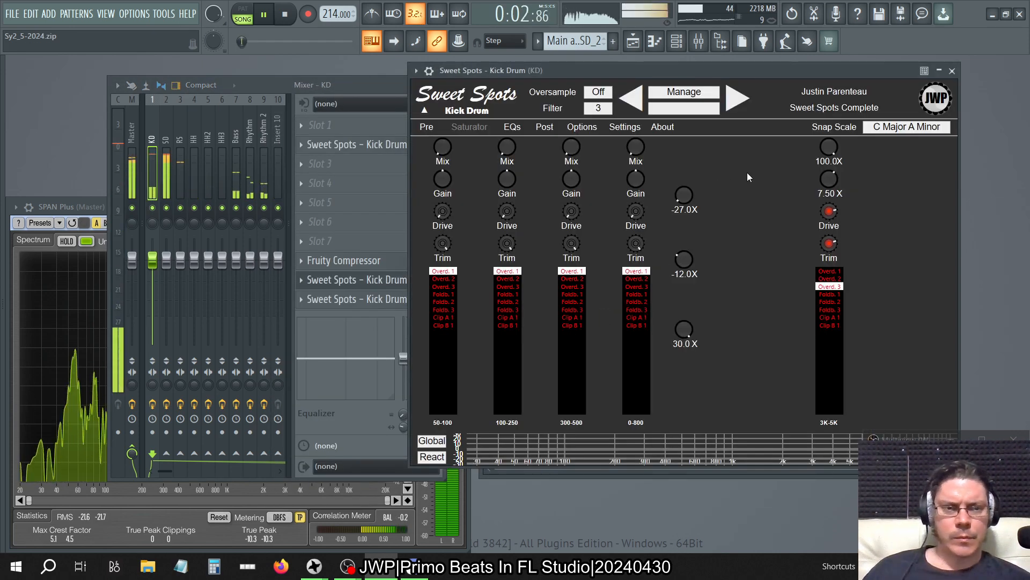
pyautogui.doubleClick(829, 160)
pyautogui.write('33.3')
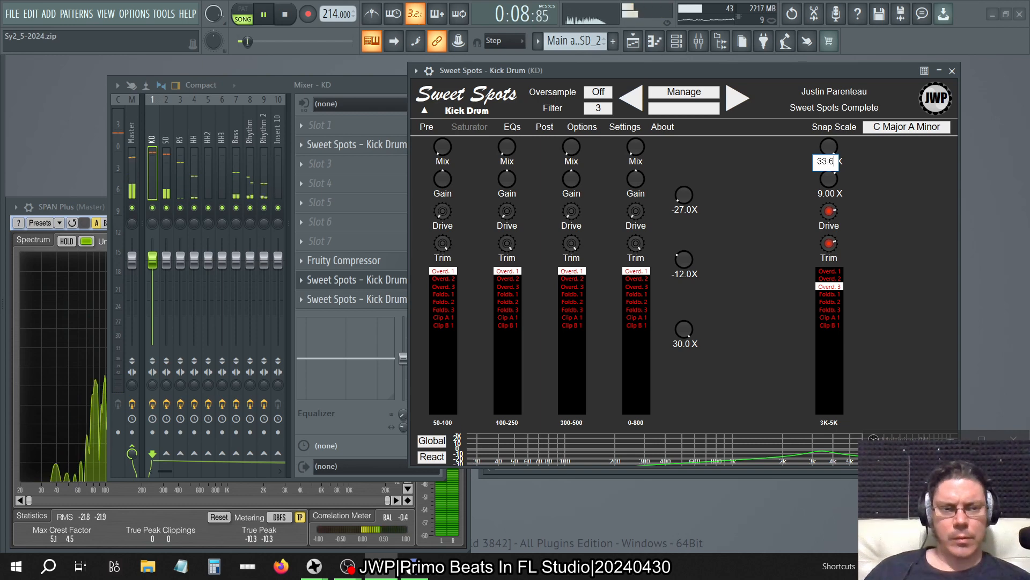
pyautogui.write('3 X')
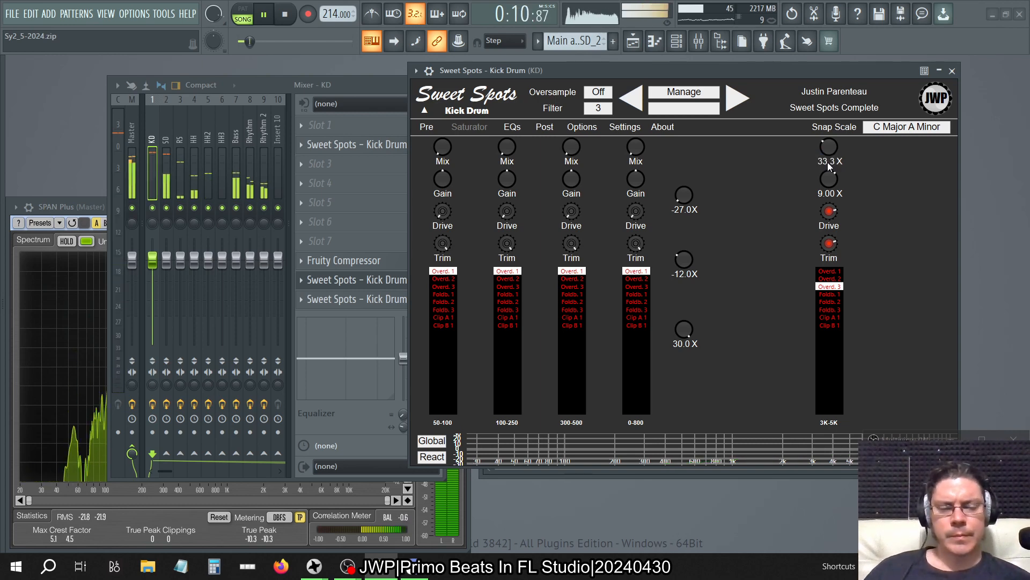
pyautogui.click(952, 70)
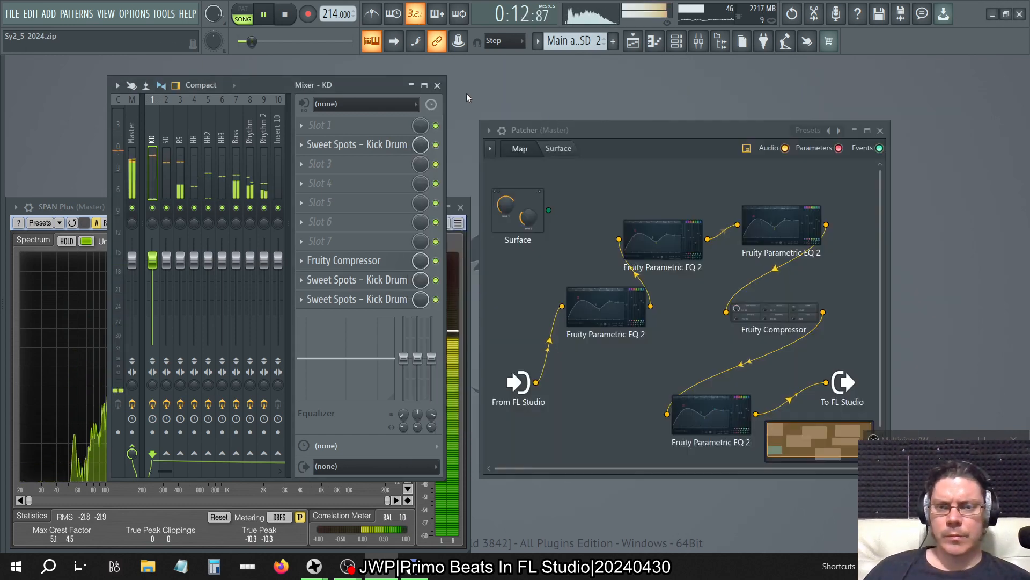
# - Listen to the mix on another Windows playback device with the Bass track muted and unmuted, and return playback to the headphones
pyautogui.press('XF86AudioRaiseVolume')
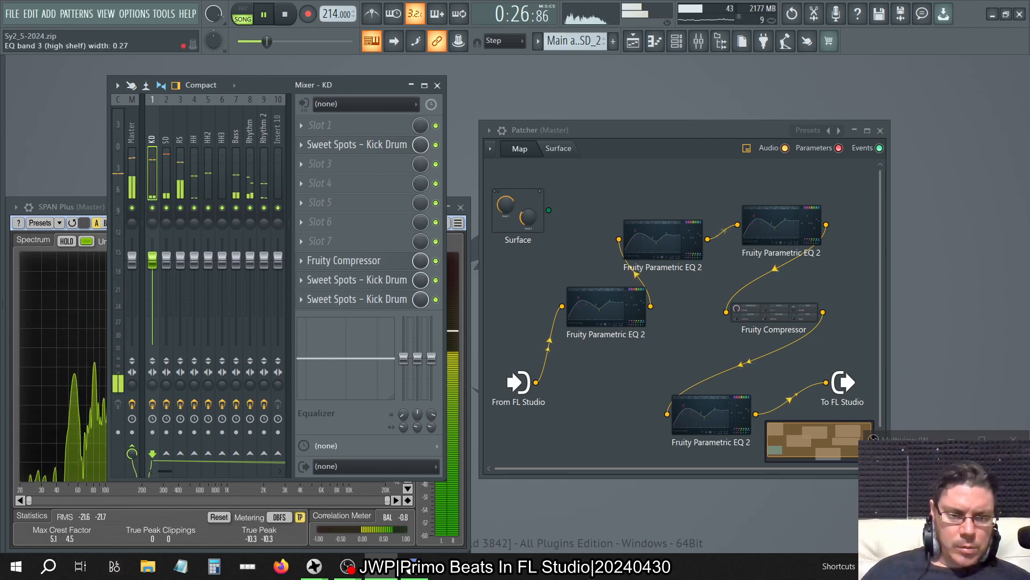
pyautogui.click(960, 566)
pyautogui.click(1018, 500)
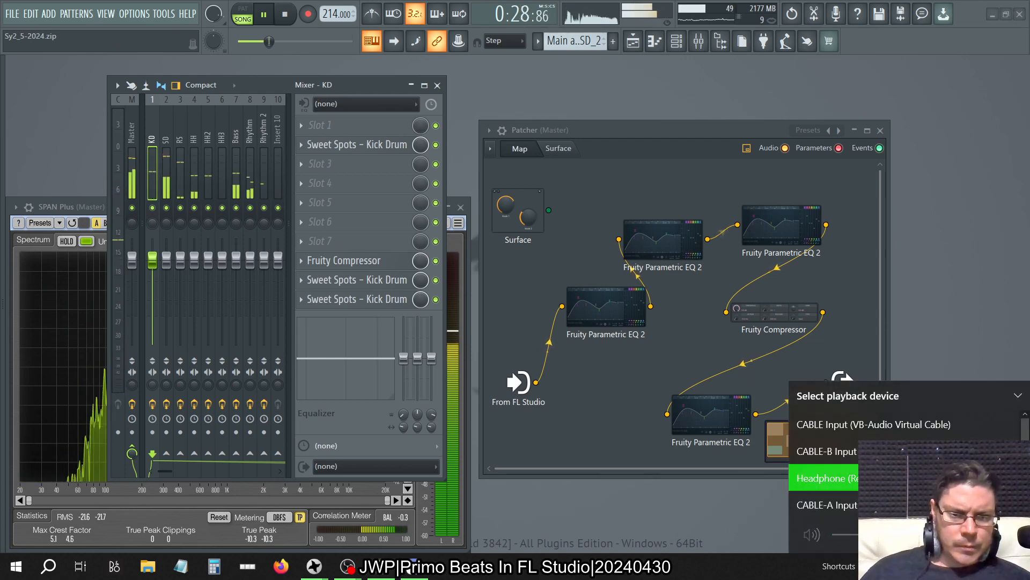
pyautogui.scroll(-1, 912, 475)
pyautogui.click(827, 502)
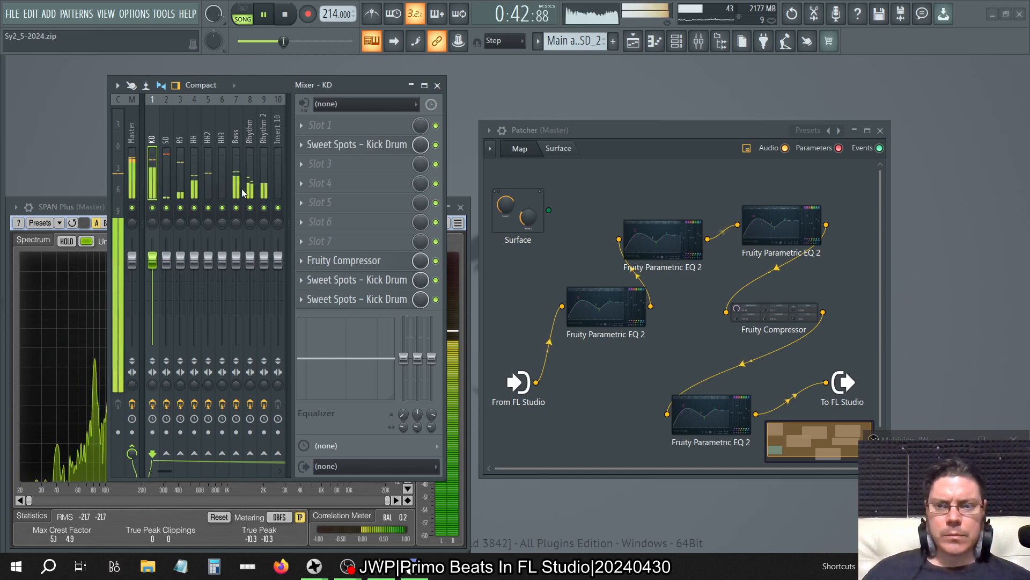
pyautogui.click(236, 208)
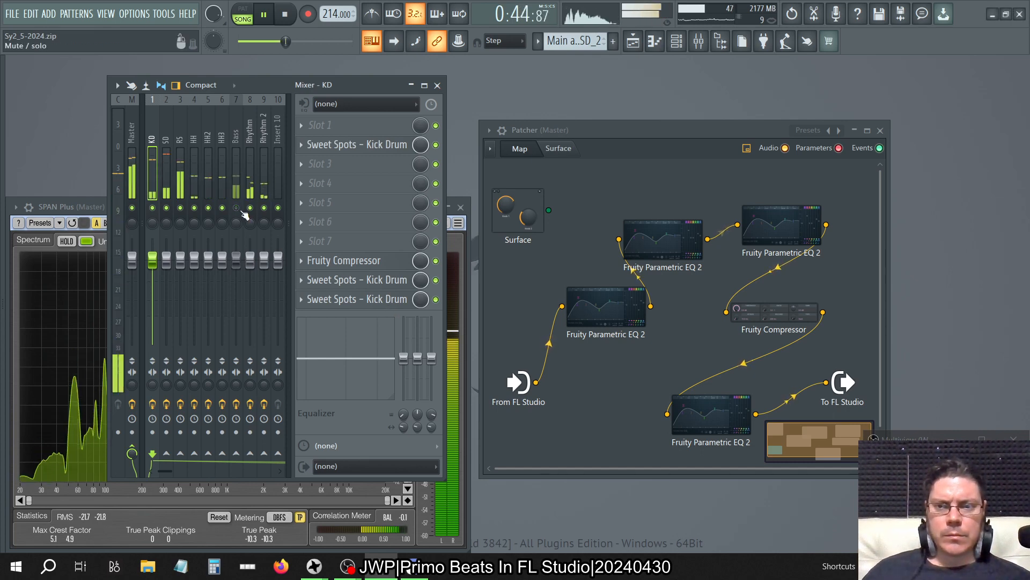
pyautogui.click(237, 208)
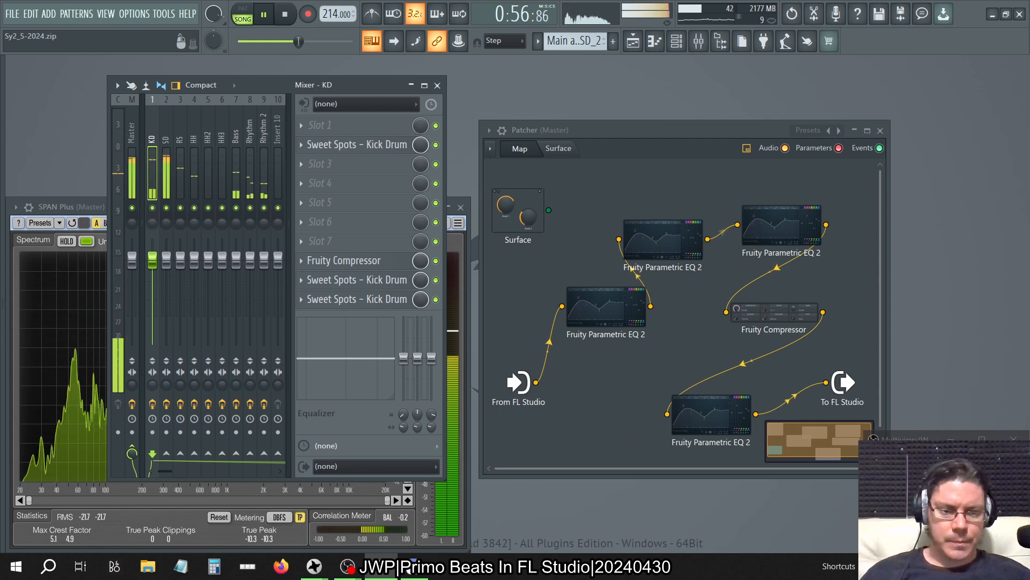
pyautogui.click(931, 567)
pyautogui.click(1012, 501)
pyautogui.click(966, 478)
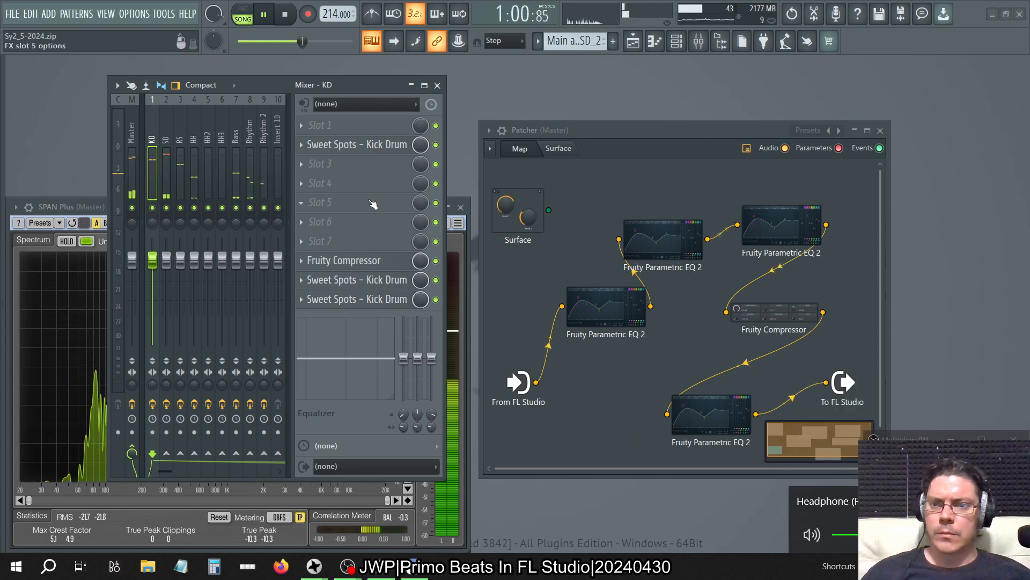
# - Raise the main level of the Fruity Parametric EQ 2 directly before the compressor in the Master Patcher to its maximum
pyautogui.click(781, 228)
pyautogui.moveTo(639, 265)
pyautogui.mouseDown()
pyautogui.moveTo(638, 201)
pyautogui.moveTo(638, 263)
pyautogui.moveTo(637, 245)
pyautogui.mouseUp()
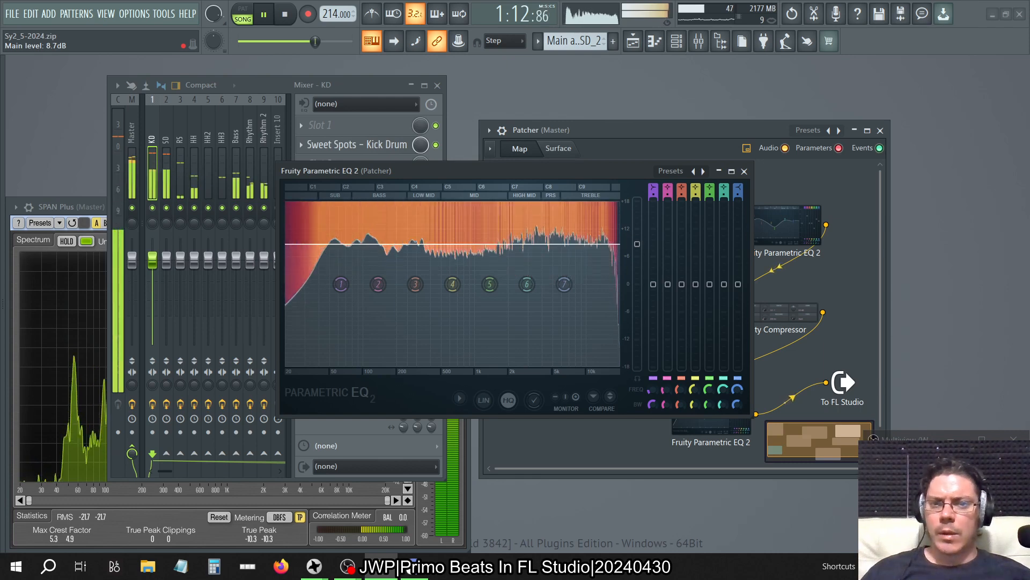
pyautogui.click(132, 122)
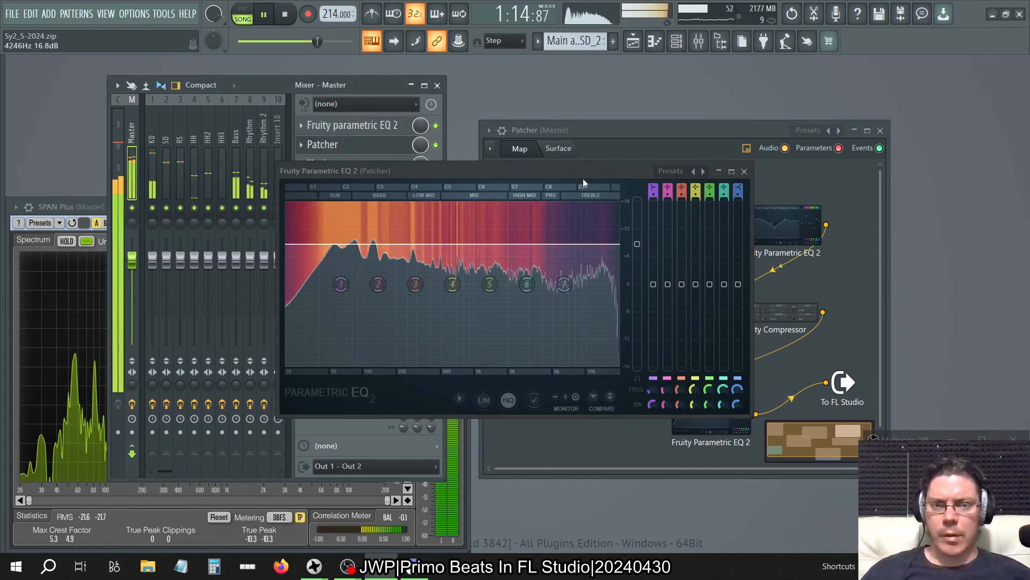
pyautogui.moveTo(578, 173); pyautogui.dragTo(427, 251)
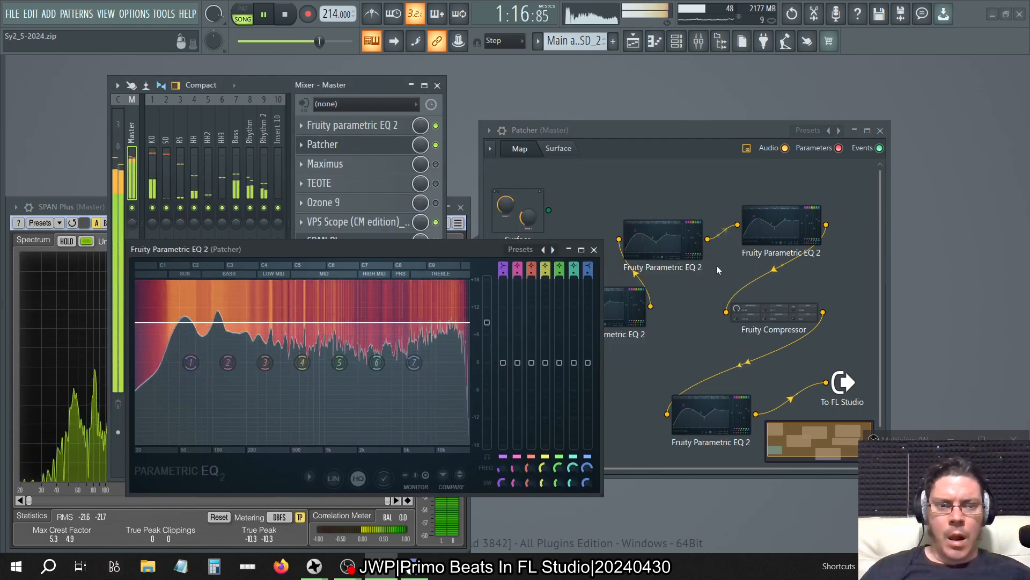
pyautogui.moveTo(487, 322); pyautogui.dragTo(487, 279)
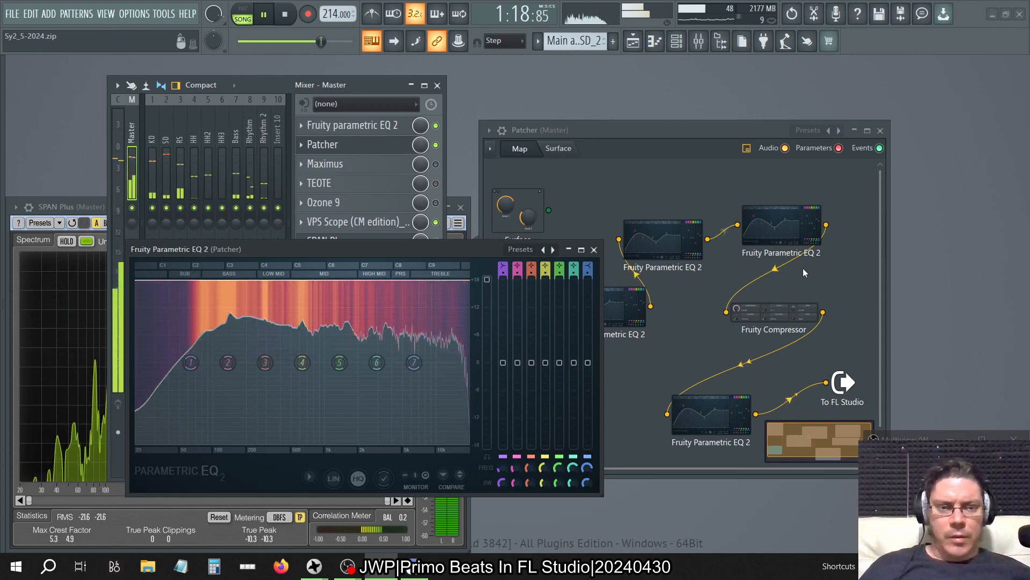
# - Add another Fruity Parametric EQ 2 to the Patcher map and wire it between the third EQ and the Fruity Compressor
pyautogui.rightClick(841, 275)
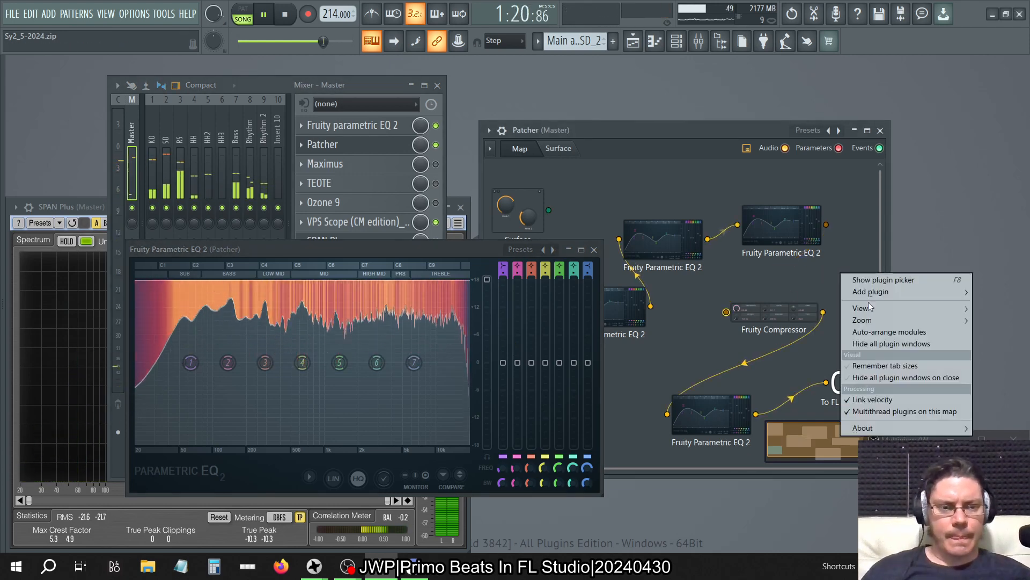
pyautogui.moveTo(880, 292)
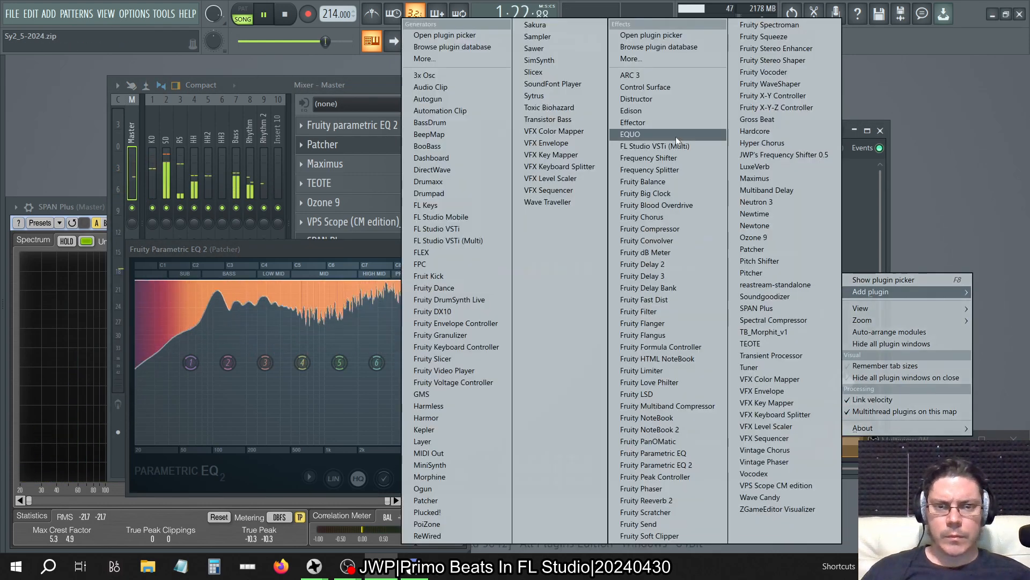
pyautogui.click(678, 465)
pyautogui.moveTo(820, 289); pyautogui.dragTo(672, 350)
pyautogui.click(815, 247)
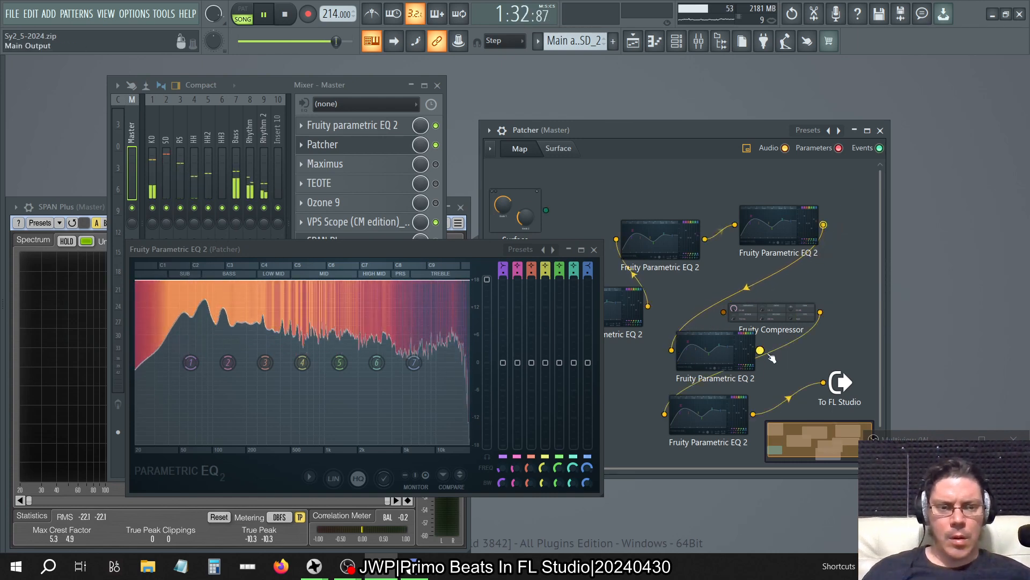
# - Raise the added EQ's main level to its maximum and close its window
pyautogui.click(714, 351)
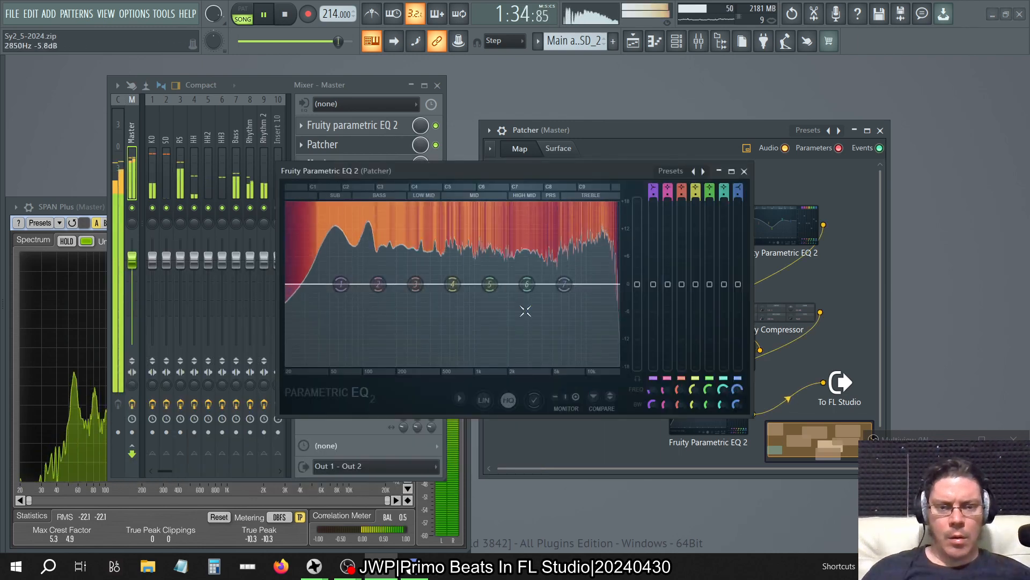
pyautogui.moveTo(638, 283); pyautogui.dragTo(638, 203)
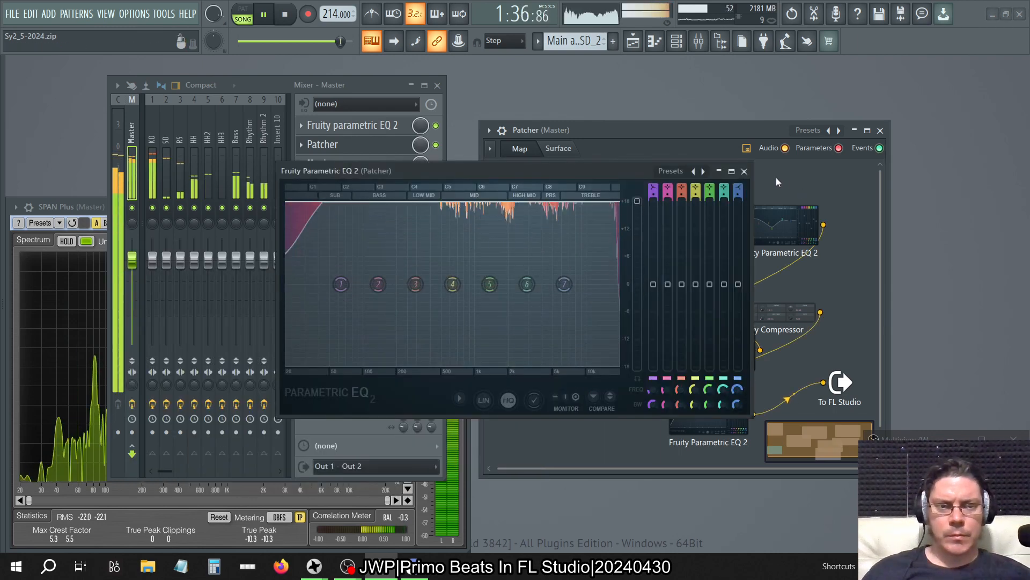
pyautogui.click(744, 172)
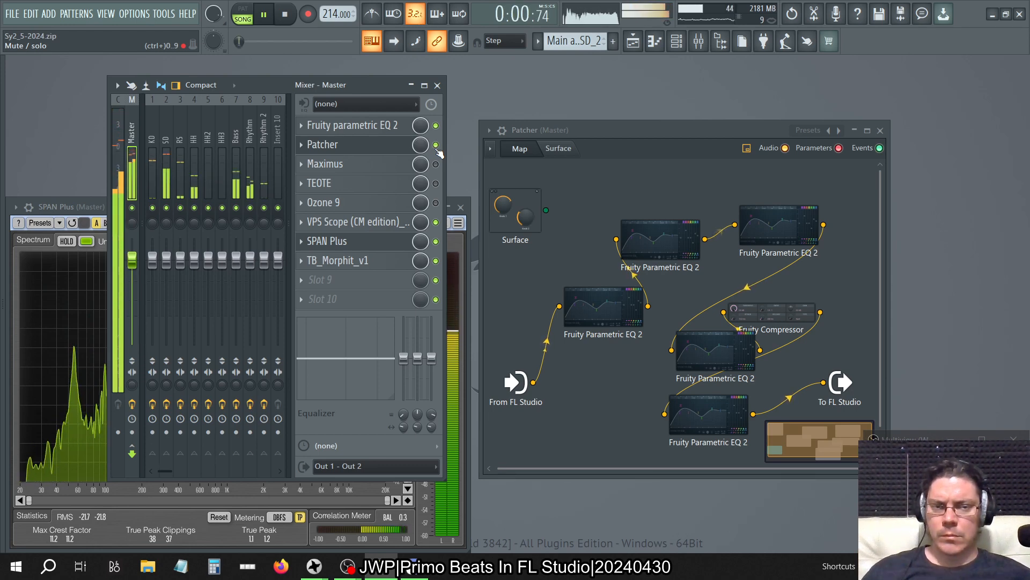
# - Delete the added Fruity Parametric EQ 2 from the Patcher map
pyautogui.moveTo(722, 352); pyautogui.dragTo(691, 360)
pyautogui.rightClick(691, 360)
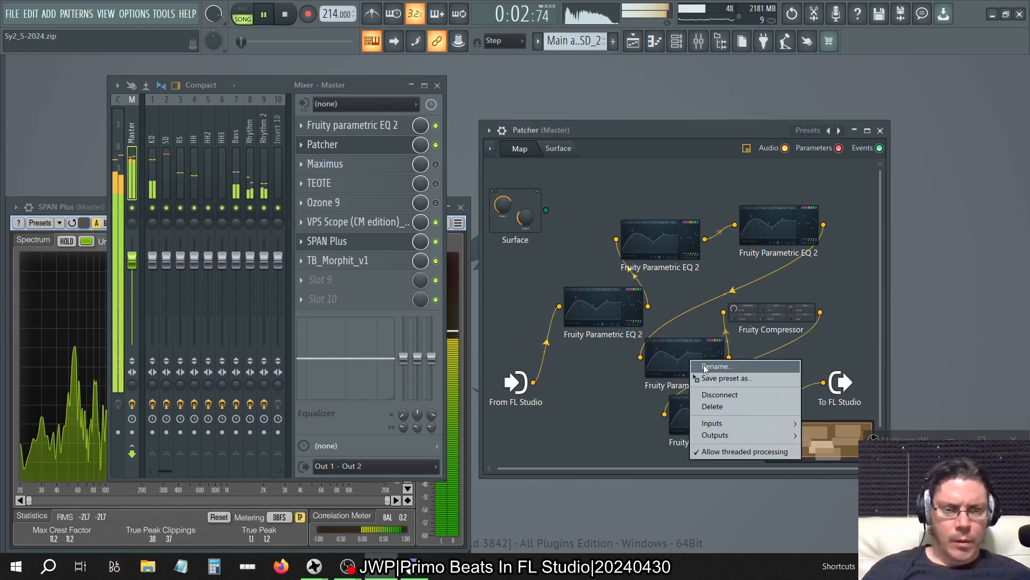
pyautogui.click(711, 408)
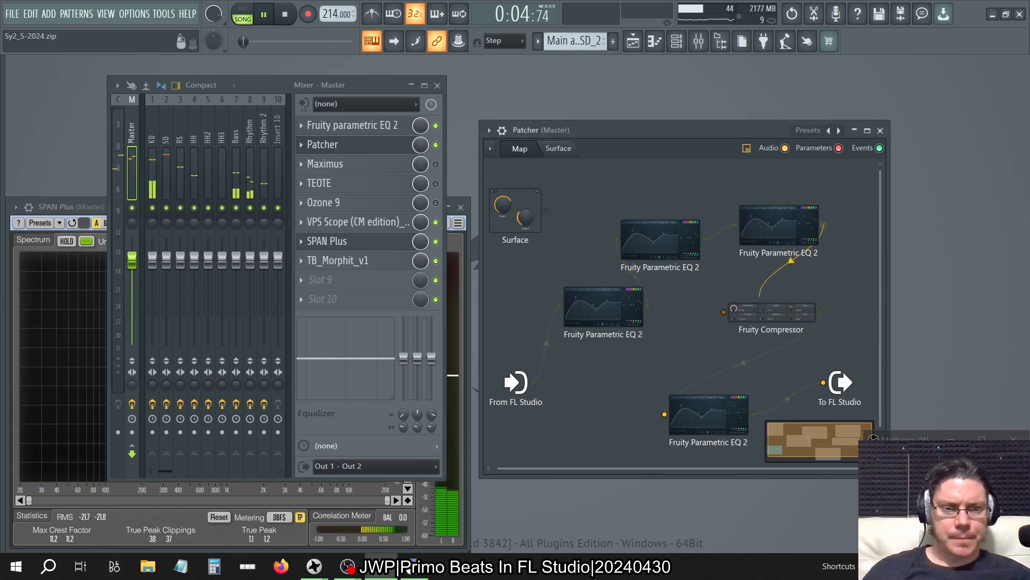
# - Reset the main level of the Fruity Parametric EQ 2 directly before the compressor in the Patcher to 0 dB
pyautogui.doubleClick(774, 226)
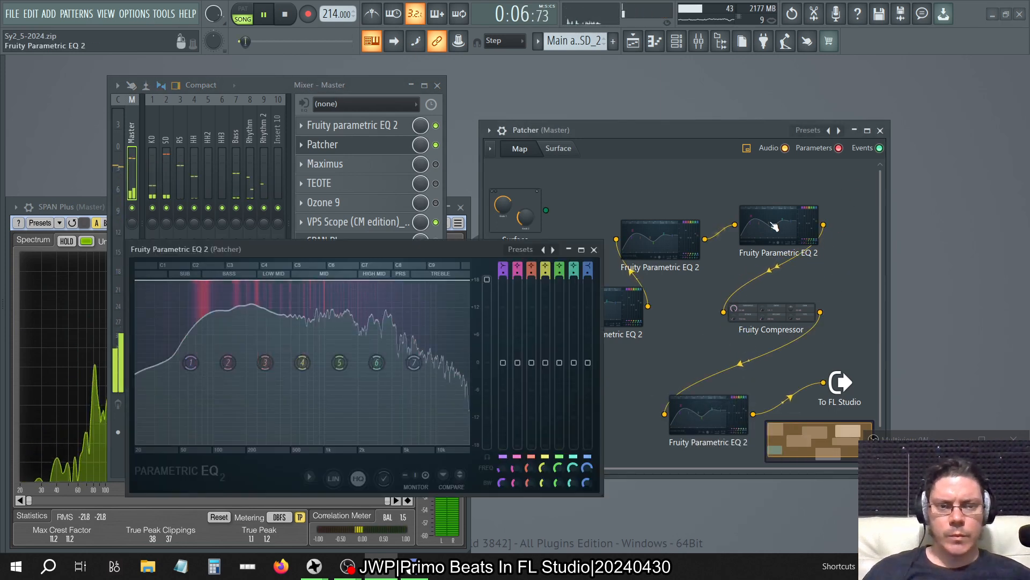
pyautogui.rightClick(491, 290)
pyautogui.click(502, 300)
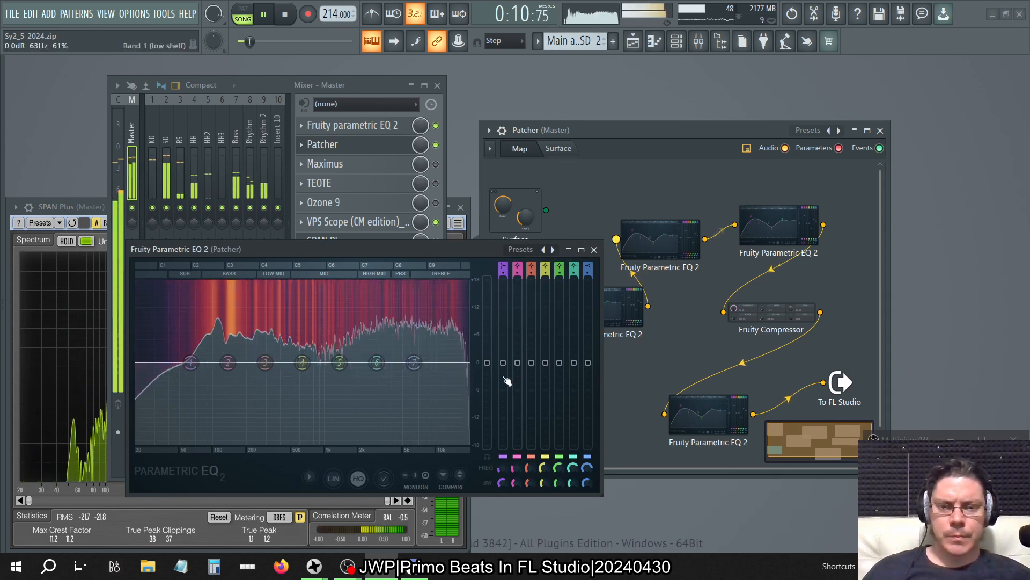
# - Compare the master sound with the Patcher bypassed and enabled, then stop playback and close the EQ window
pyautogui.click(436, 145)
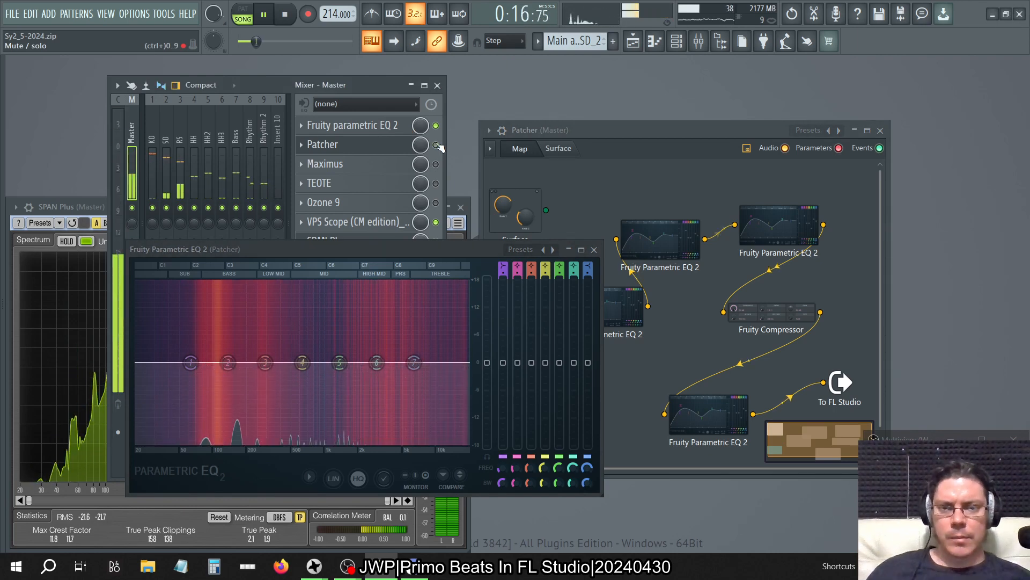
pyautogui.click(436, 145)
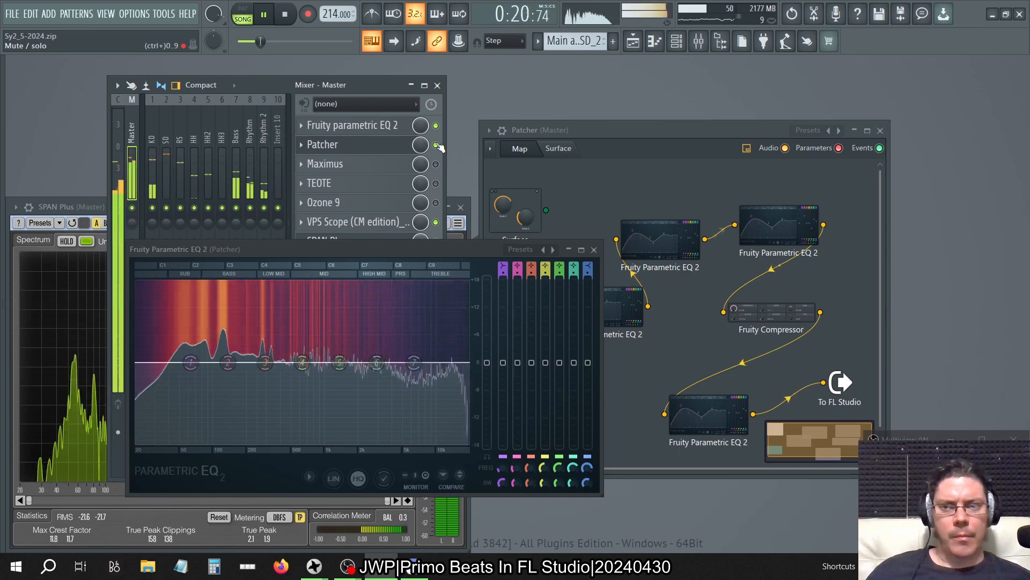
pyautogui.press('space')
pyautogui.click(594, 249)
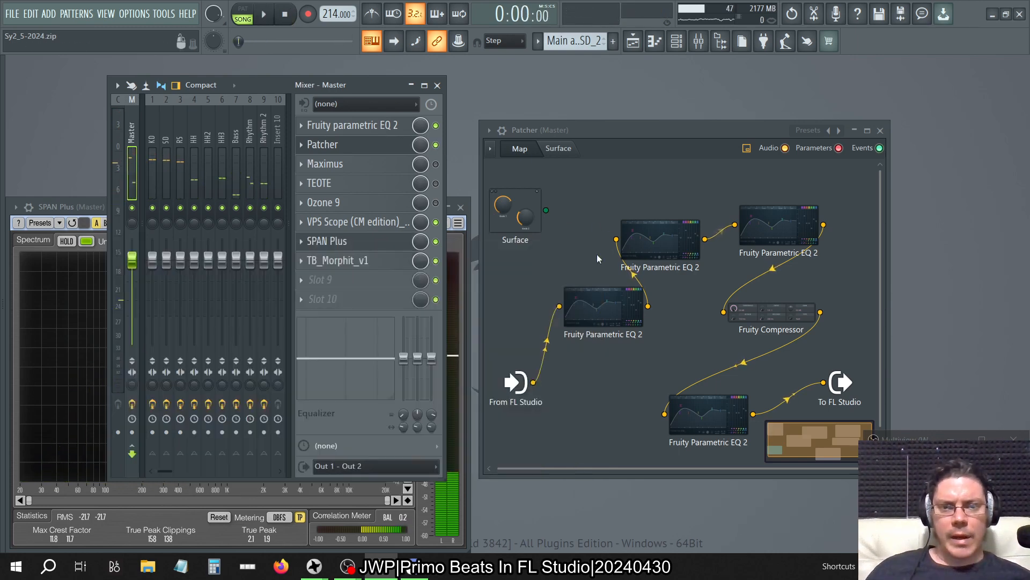
# - Bypass the Patcher and TB_Morphit_v1 on the Master track and play the song while viewing its spectrum in SPAN Plus
pyautogui.click(183, 144)
pyautogui.click(153, 142)
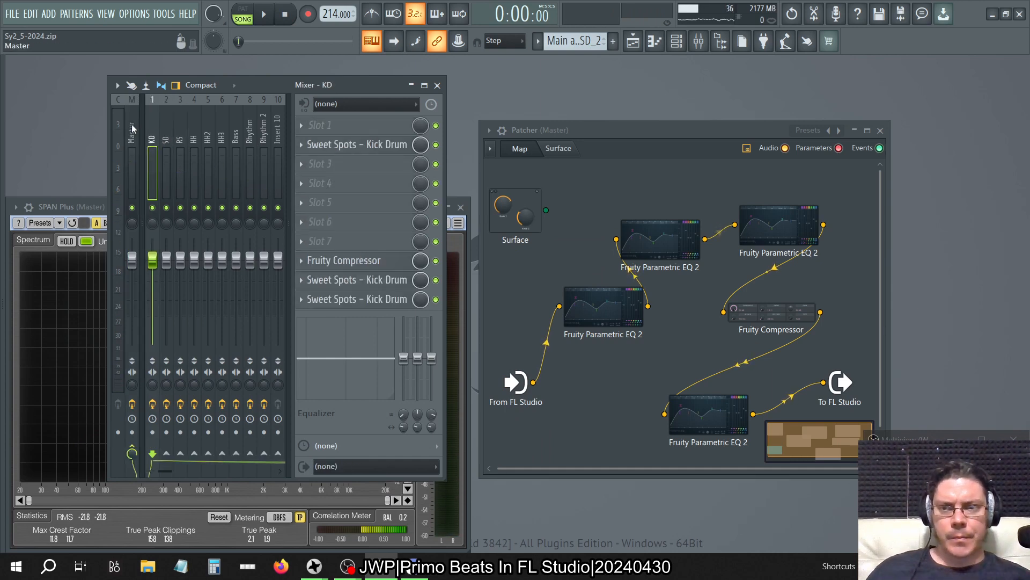
pyautogui.click(133, 127)
pyautogui.click(435, 145)
pyautogui.press('space')
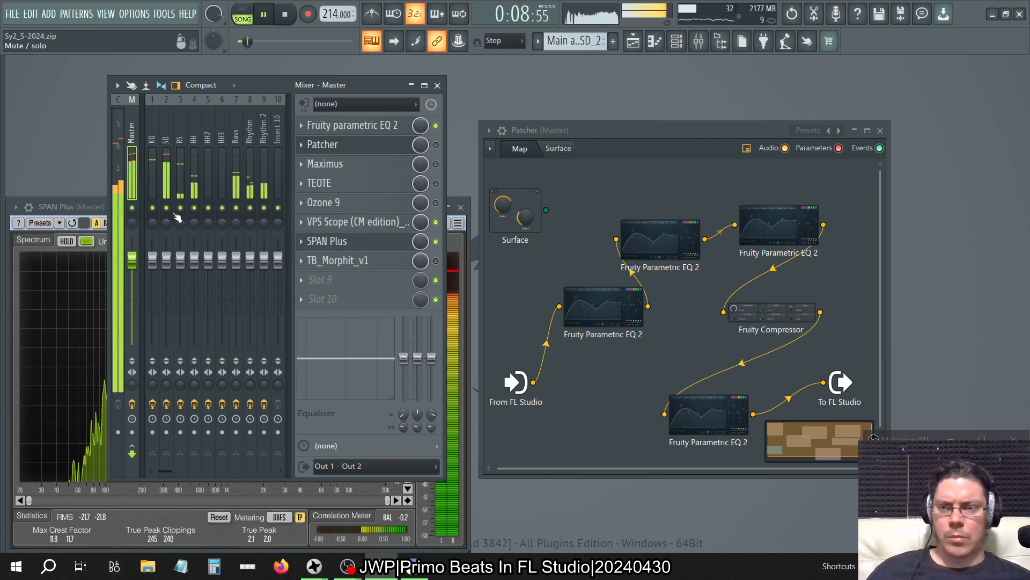
pyautogui.click(313, 241)
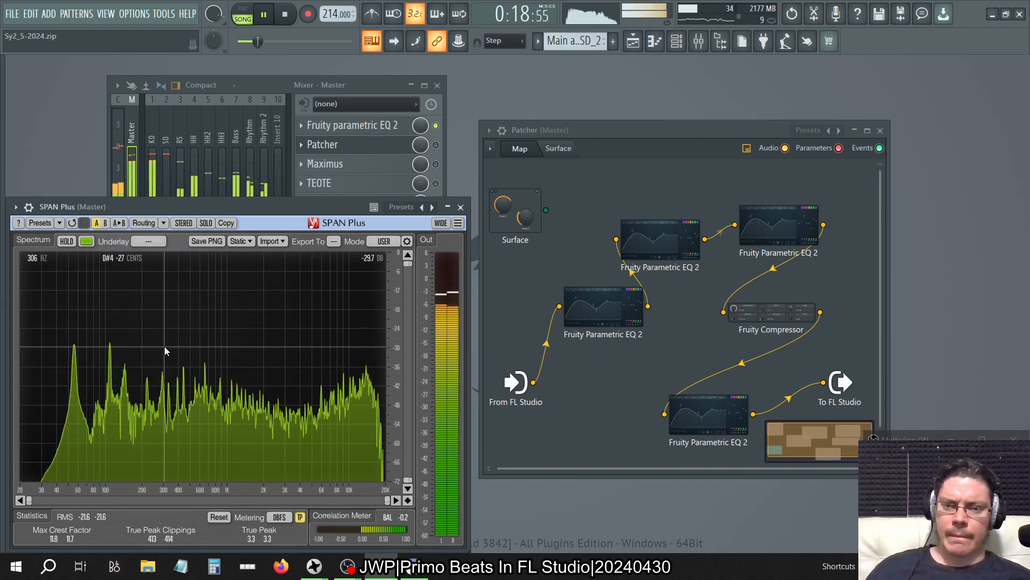
# - Lower the main level of the HH track's slot 8 Fruity parametric EQ 2 to -10.5 dB and close its window
pyautogui.click(187, 152)
pyautogui.click(350, 260)
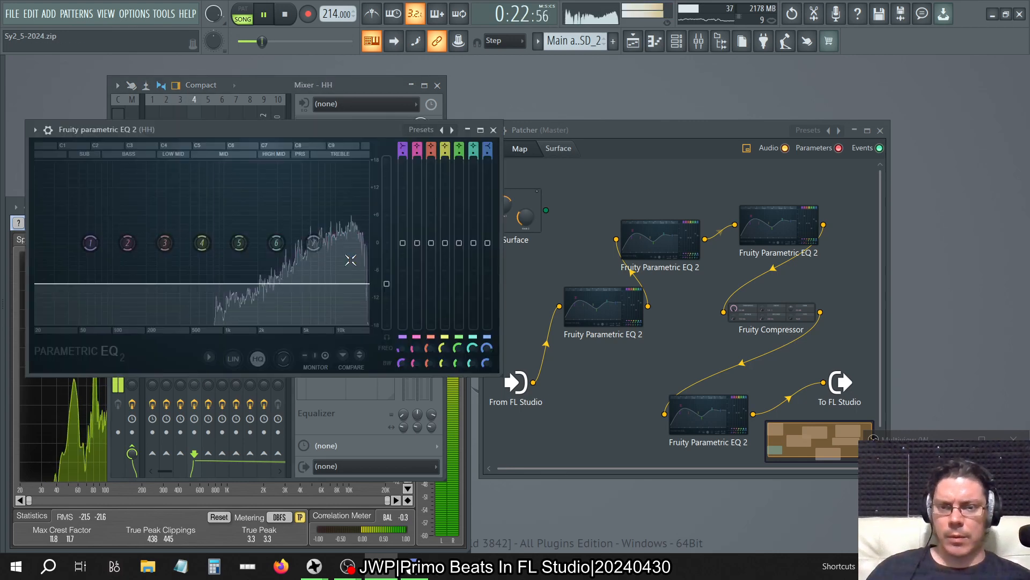
pyautogui.moveTo(386, 286); pyautogui.dragTo(386, 291)
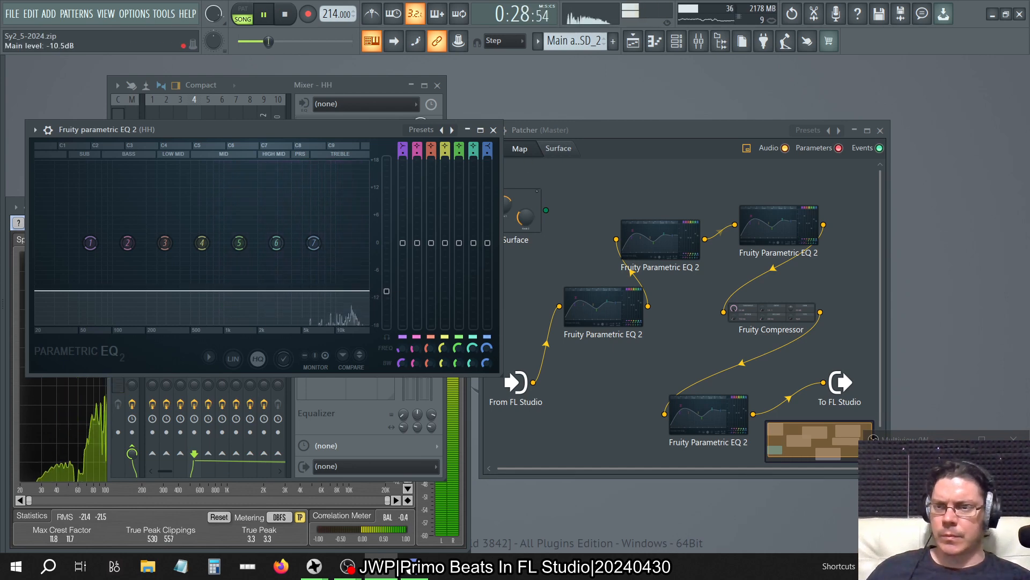
pyautogui.click(493, 130)
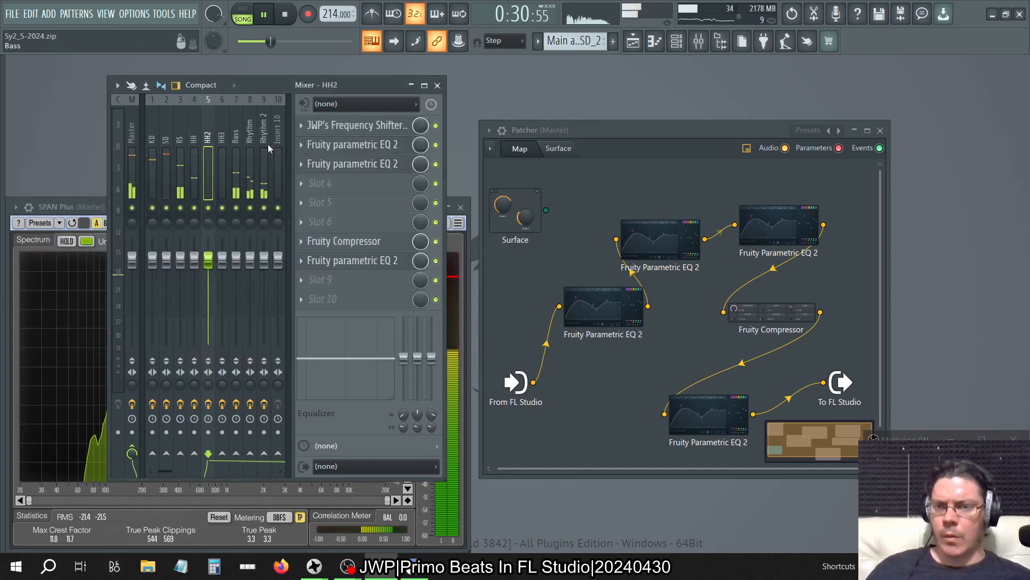
# - Set the main level of the Fruity parametric EQ 2 after the compressor to -7.5 dB on HH2 and -10.2 dB on HH3
pyautogui.click(391, 262)
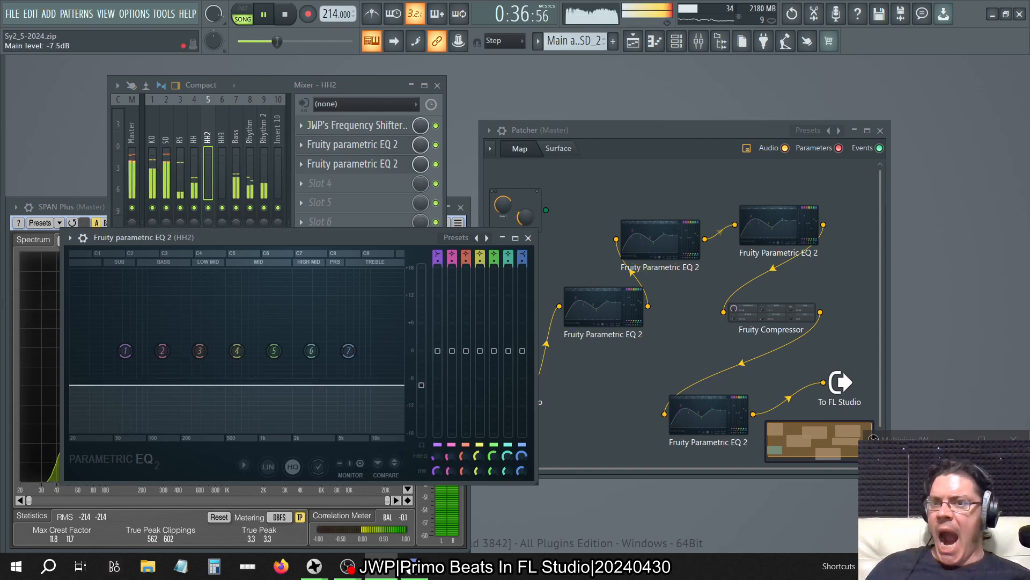
pyautogui.click(528, 238)
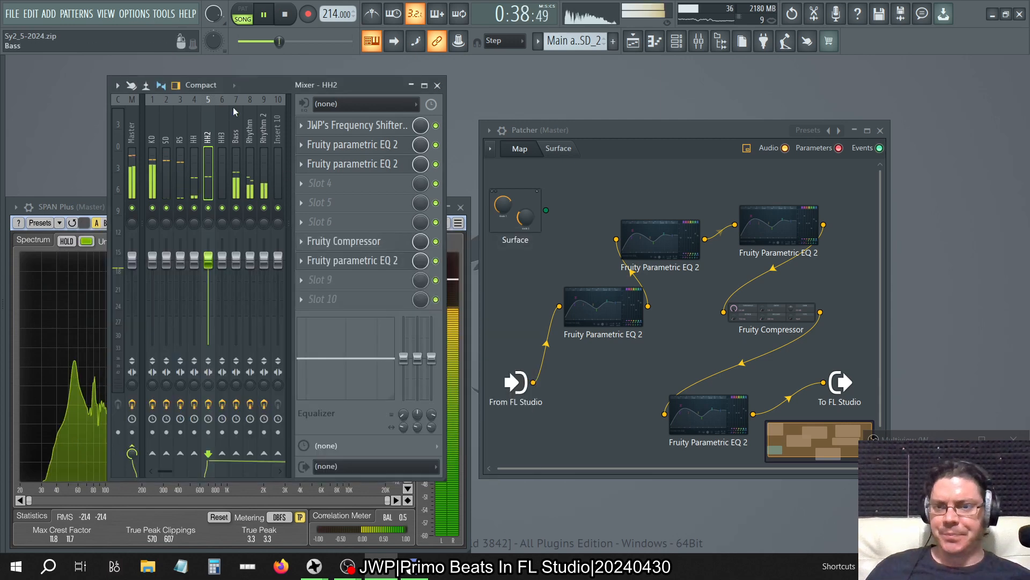
pyautogui.click(221, 128)
pyautogui.click(338, 260)
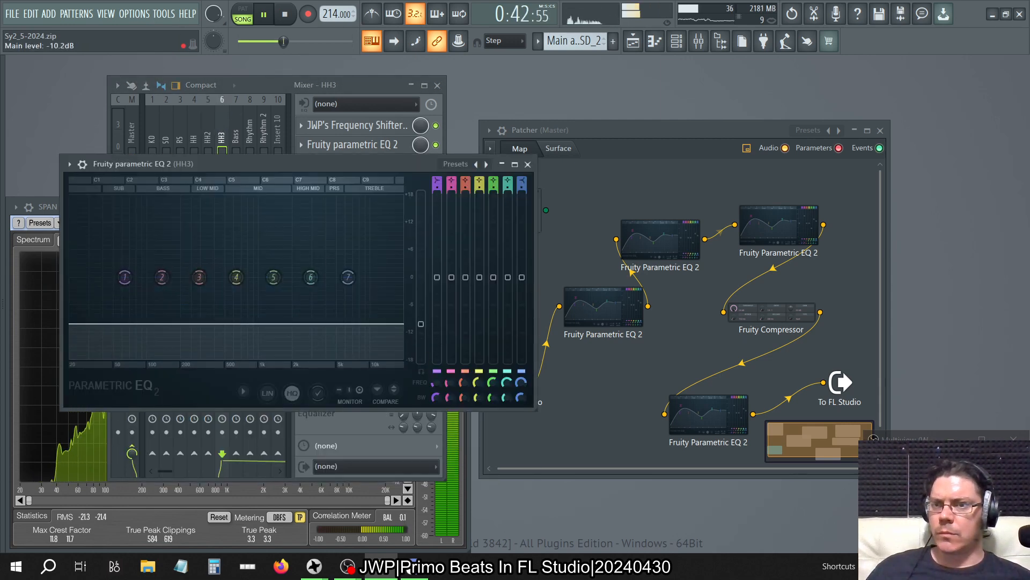
pyautogui.click(528, 165)
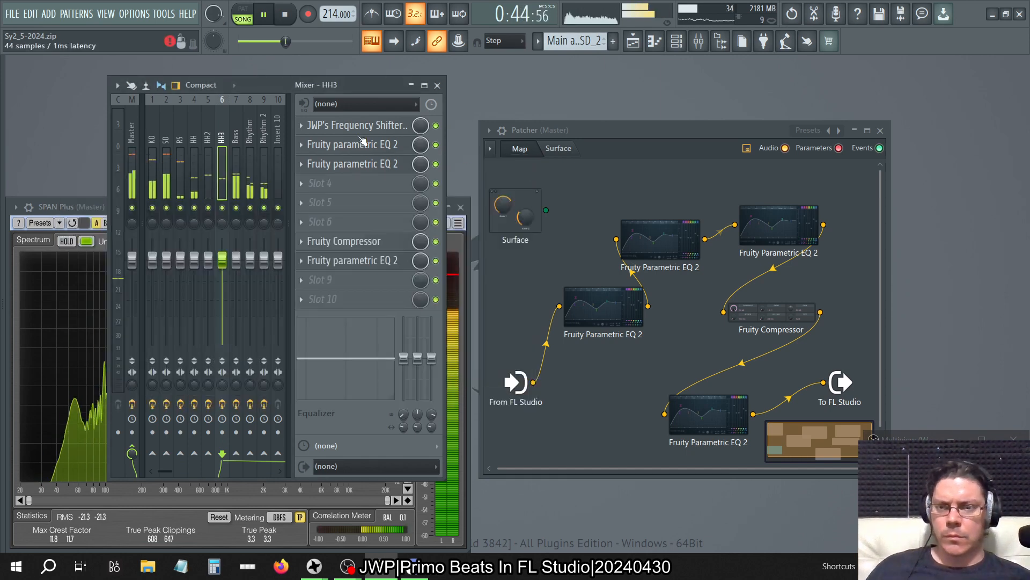
# - Check the master spectrum in SPAN Plus, close it, and re-enable the Patcher on the Master track
pyautogui.click(76, 206)
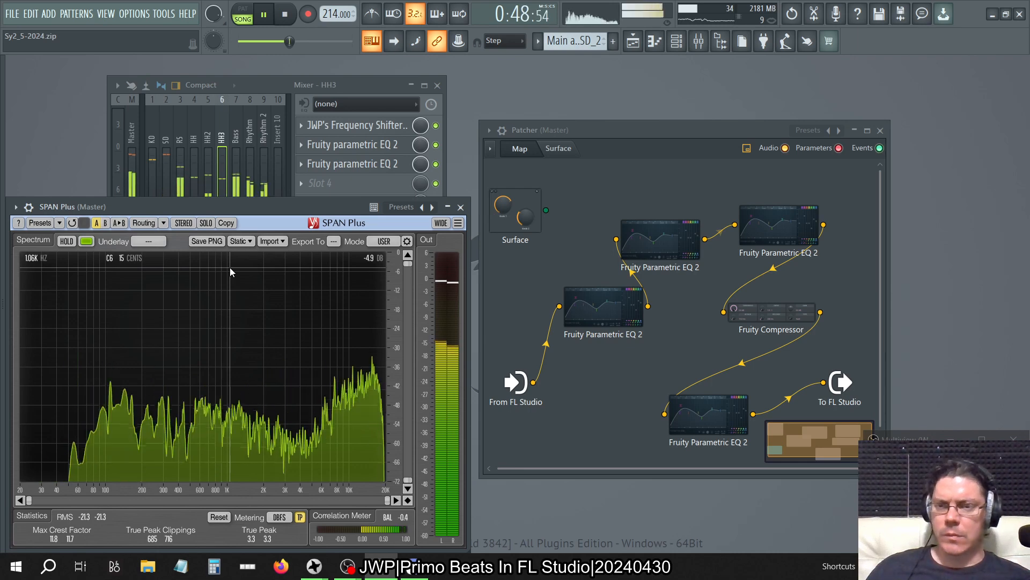
pyautogui.click(461, 208)
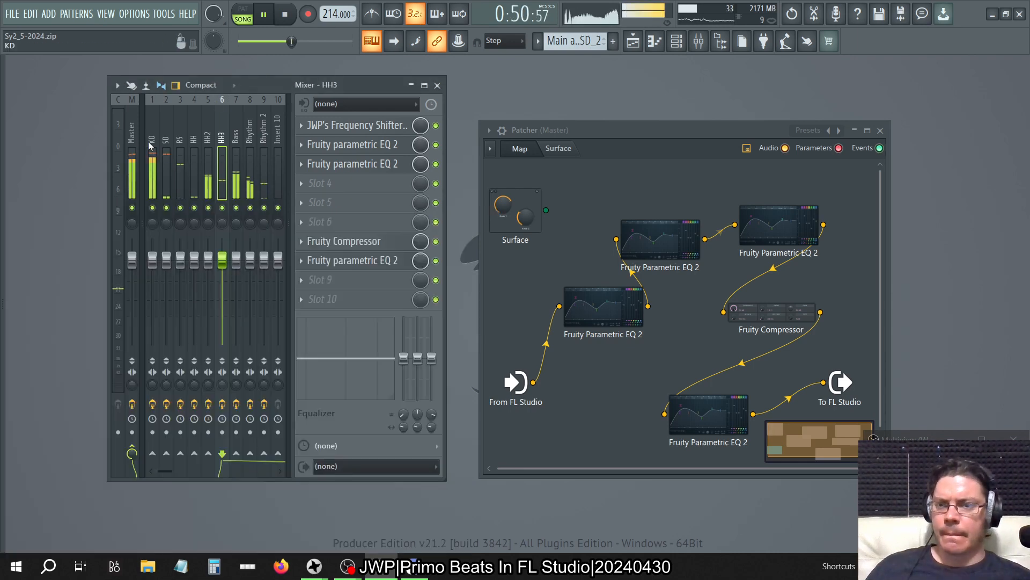
pyautogui.click(134, 127)
pyautogui.moveTo(436, 145); pyautogui.dragTo(435, 203)
pyautogui.click(436, 261)
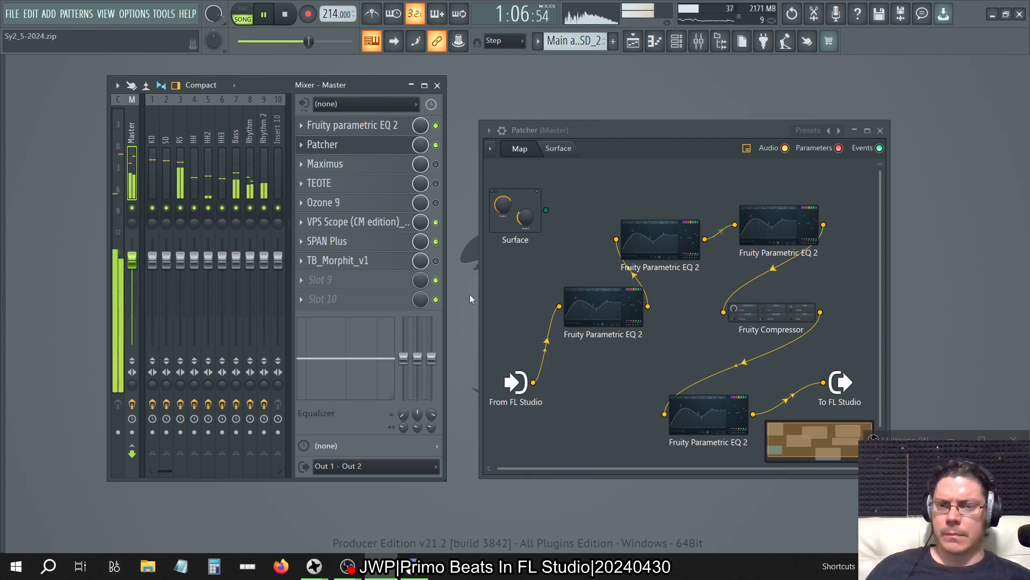
# - Lower the main level of the second Fruity Parametric EQ 2 in the Patcher chain to 0 dB
pyautogui.click(577, 309)
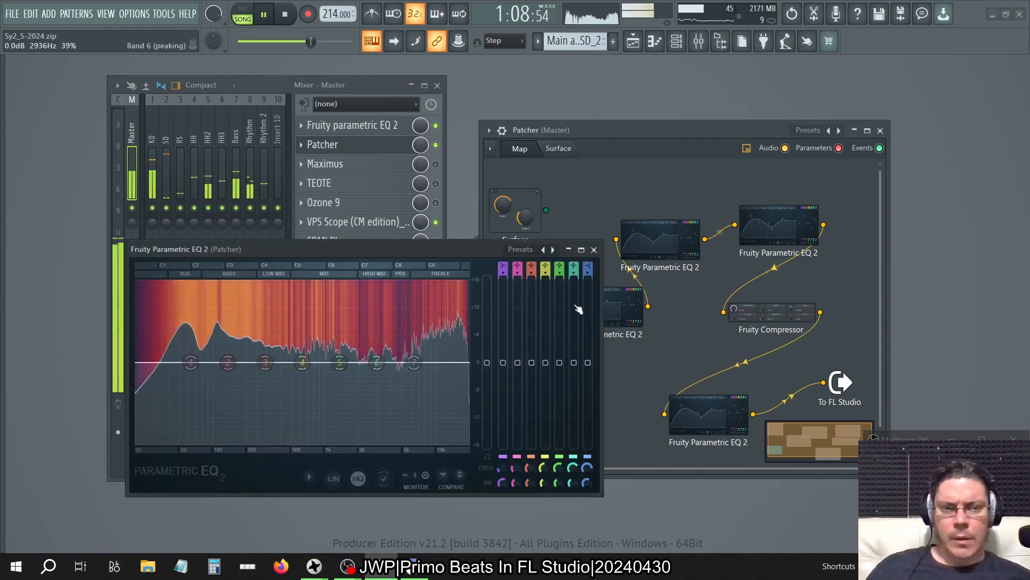
pyautogui.doubleClick(678, 228)
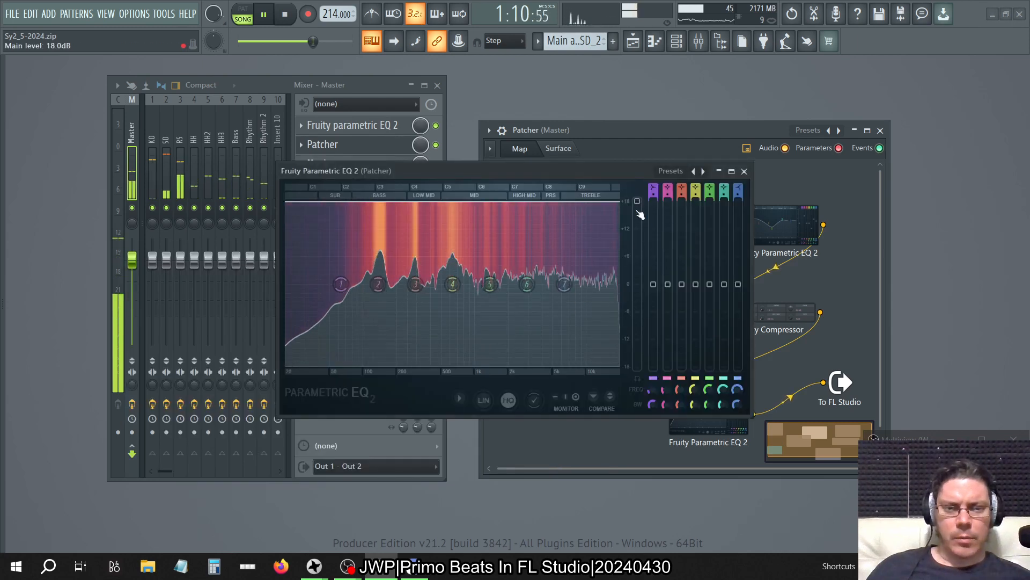
pyautogui.moveTo(638, 210); pyautogui.dragTo(637, 285)
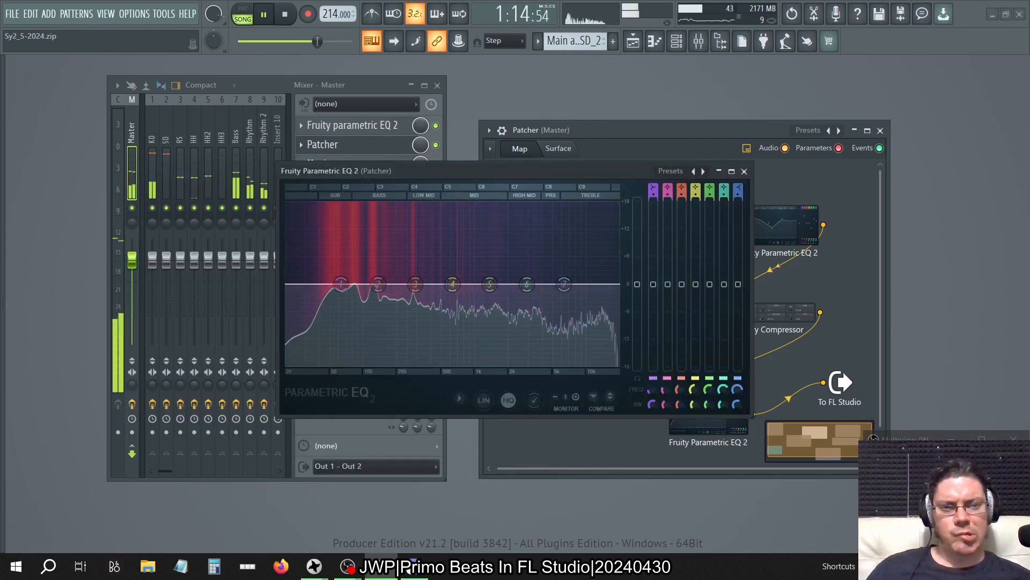
# - Reset the gain of the Patcher's Fruity Compressor to 0.0 dB
pyautogui.doubleClick(786, 315)
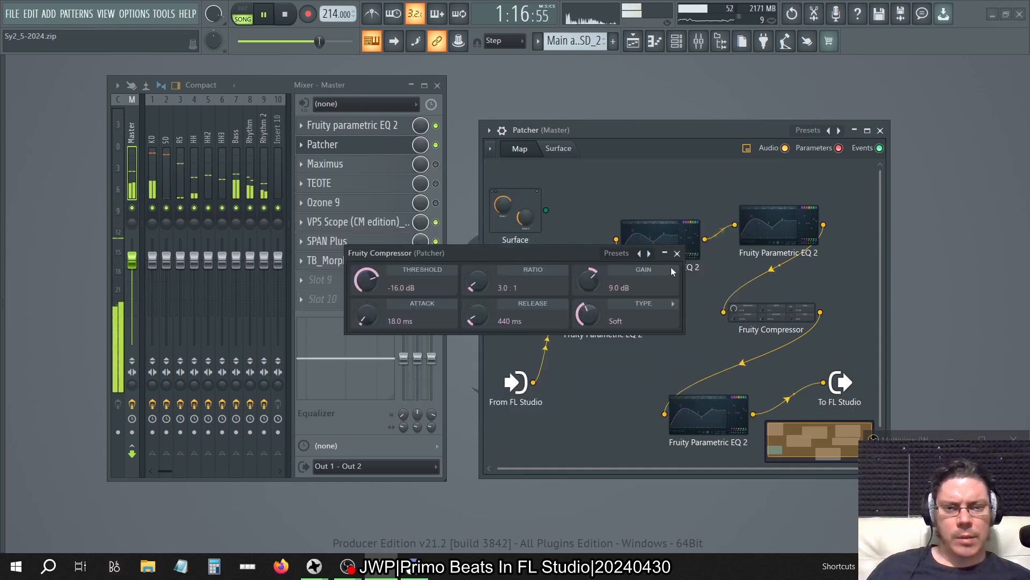
pyautogui.rightClick(599, 279)
pyautogui.click(615, 284)
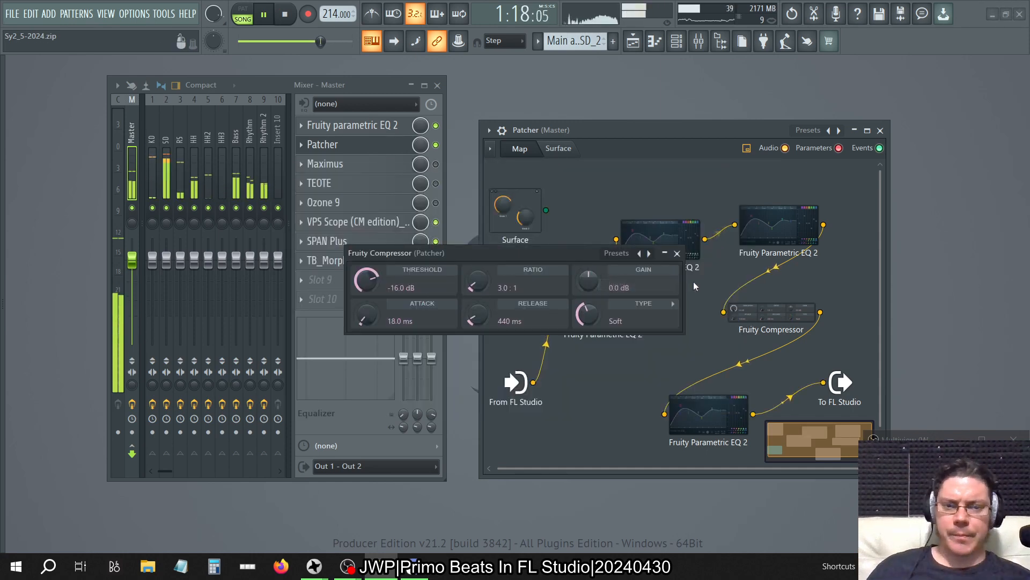
# - Raise the second Patcher EQ's main level to 18.0 dB and set the third EQ's main level to 7.6 dB
pyautogui.doubleClick(691, 244)
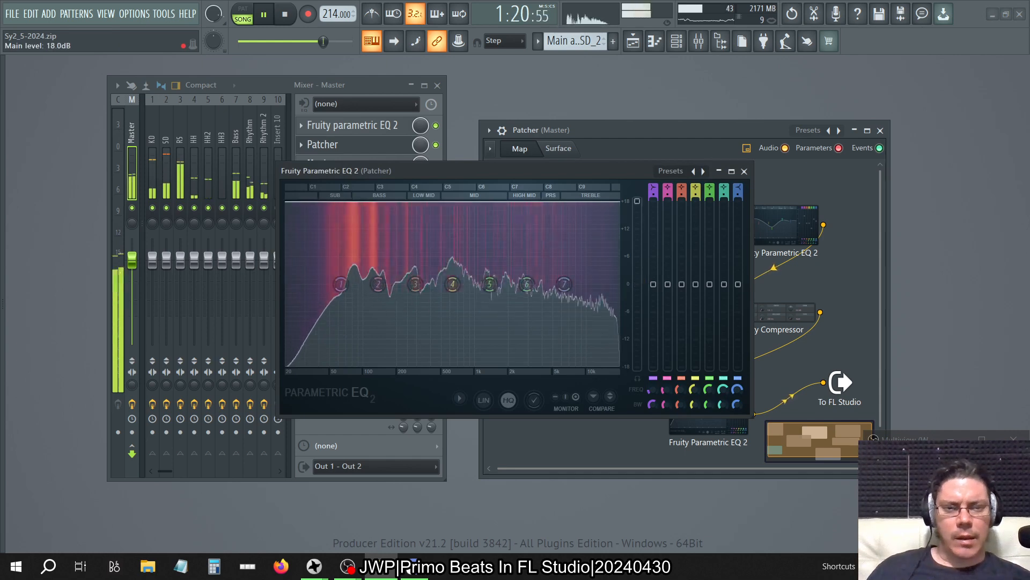
pyautogui.click(745, 172)
pyautogui.doubleClick(777, 233)
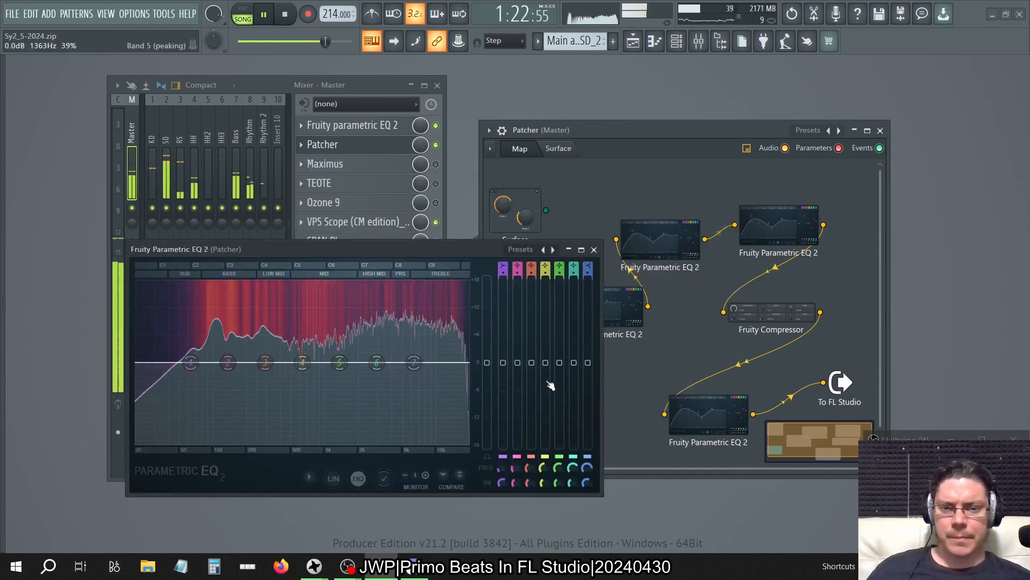
pyautogui.moveTo(487, 362); pyautogui.dragTo(487, 326)
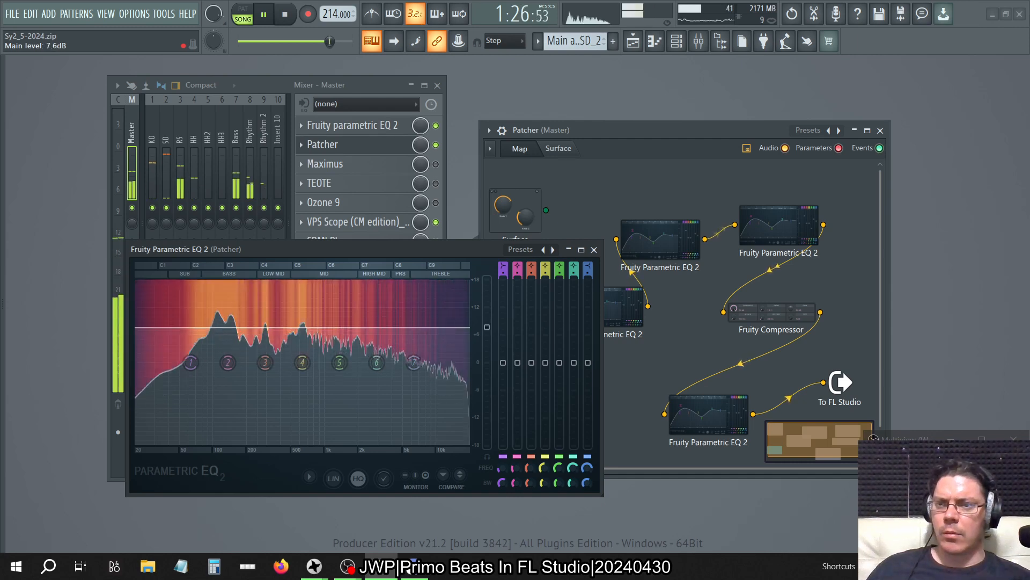
pyautogui.click(594, 250)
# - Reset the main level of the first Fruity Parametric EQ 2 in the Patcher chain to 0 dB and close its window
pyautogui.click(624, 307)
pyautogui.rightClick(637, 344)
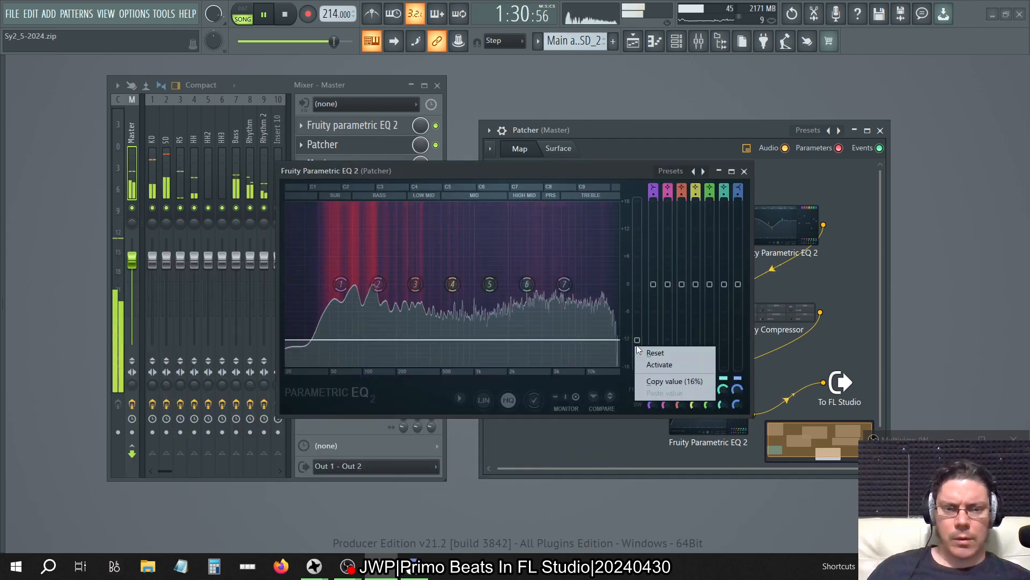
pyautogui.click(656, 352)
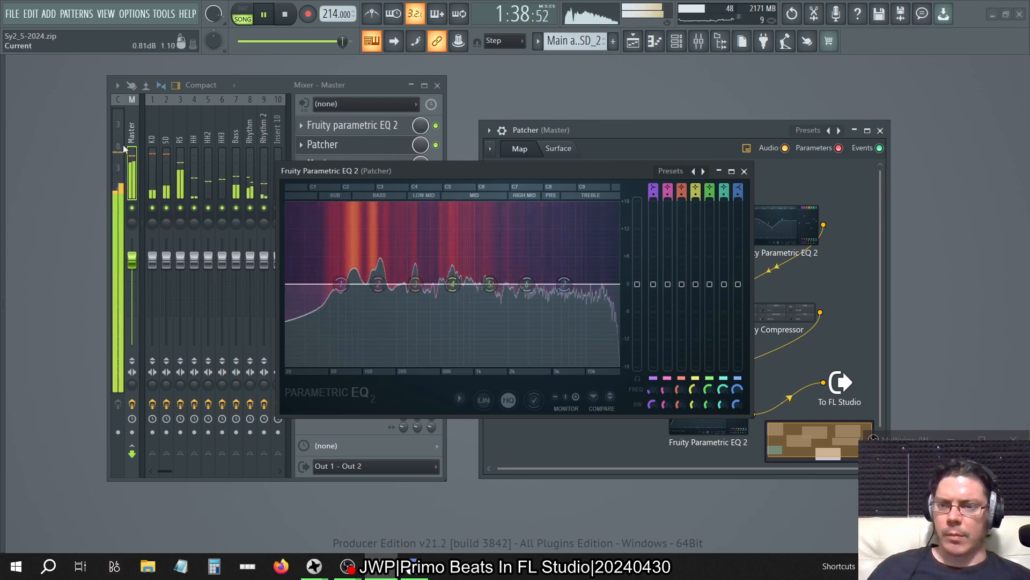
pyautogui.click(745, 171)
# - Try the third Patcher EQ's main level at 18.0 dB, then reset it to 0 dB
pyautogui.doubleClick(779, 226)
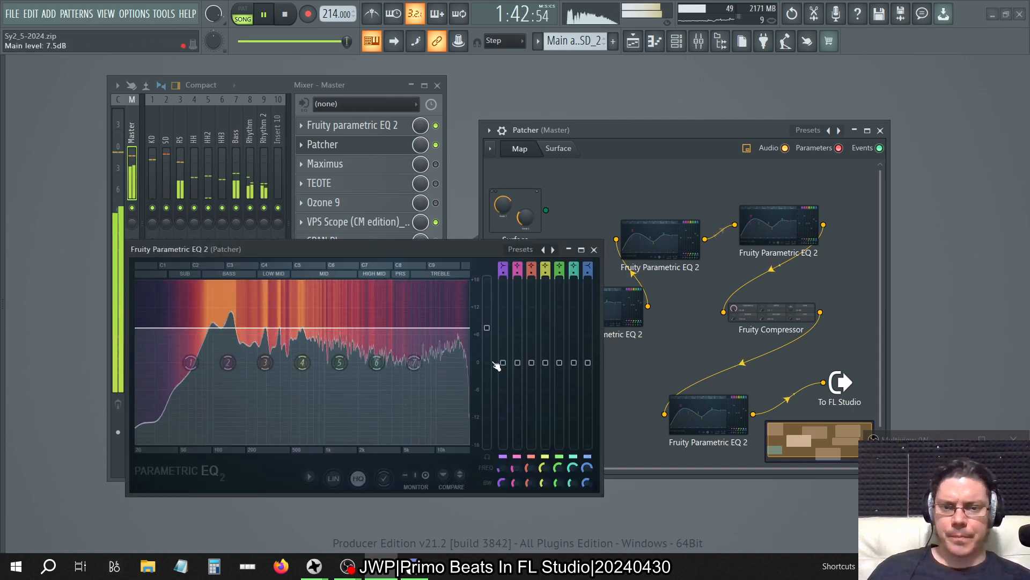
pyautogui.moveTo(488, 327); pyautogui.dragTo(490, 280)
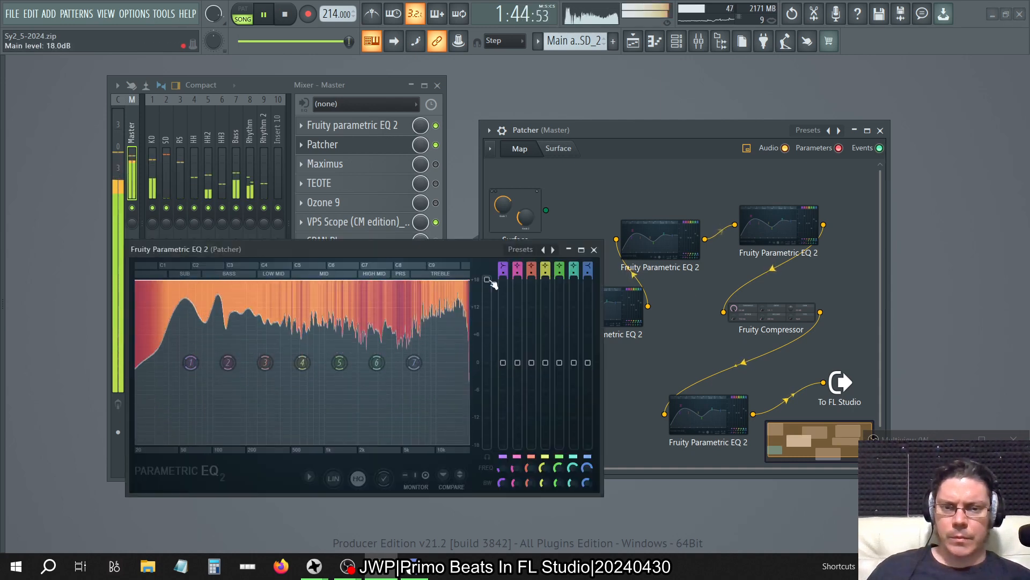
pyautogui.rightClick(488, 280)
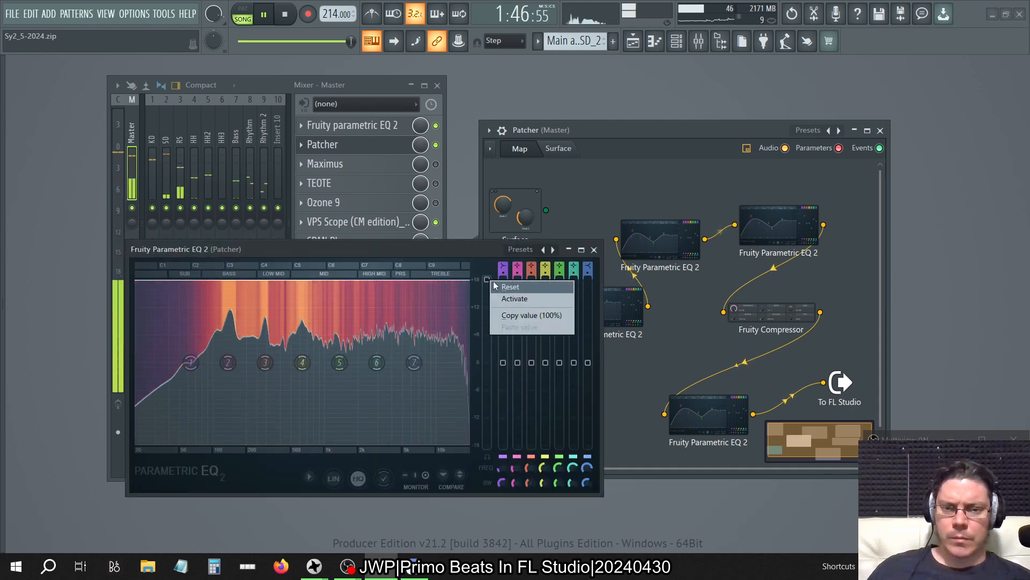
pyautogui.click(510, 294)
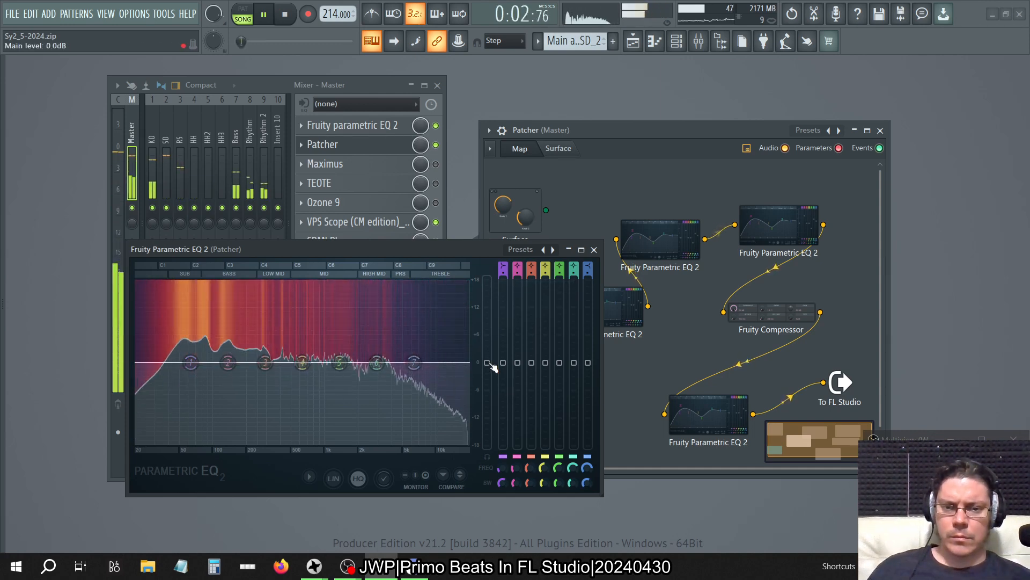
# - Raise the third Patcher EQ's main level to 18.0 dB and close its window
pyautogui.moveTo(488, 363); pyautogui.dragTo(491, 284)
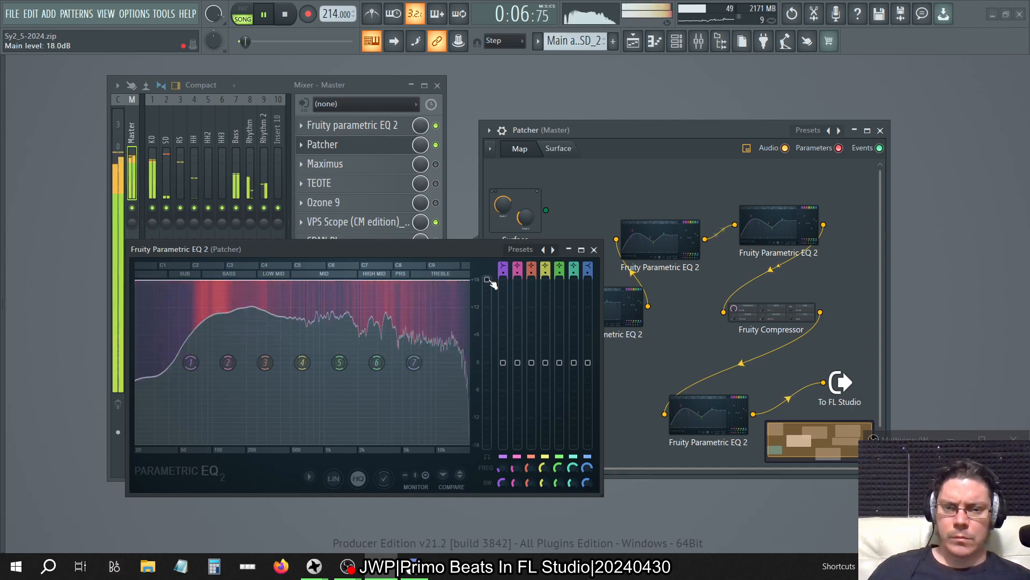
pyautogui.rightClick(488, 279)
pyautogui.click(553, 233)
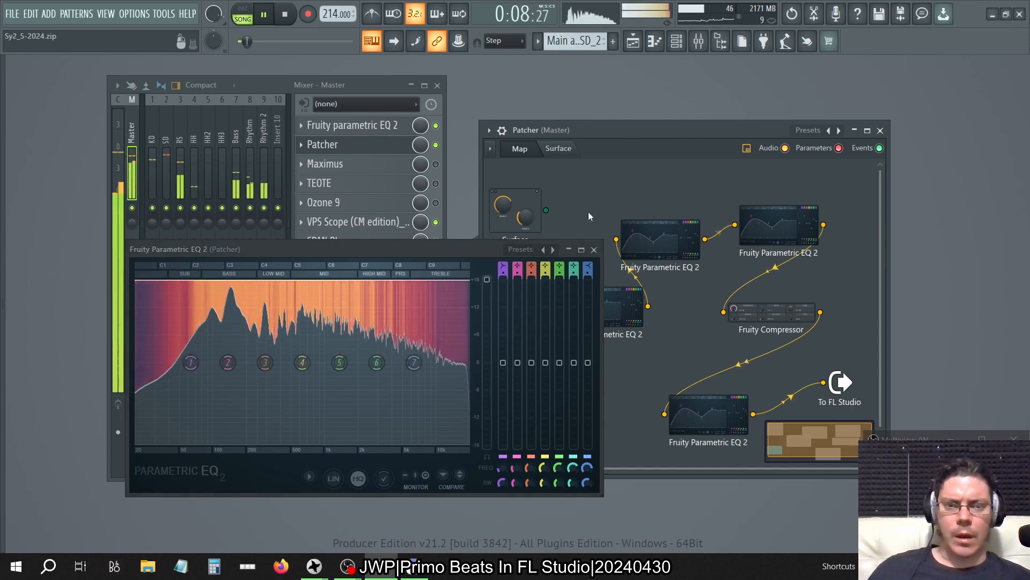
pyautogui.click(594, 250)
pyautogui.rightClick(695, 352)
pyautogui.moveTo(728, 390)
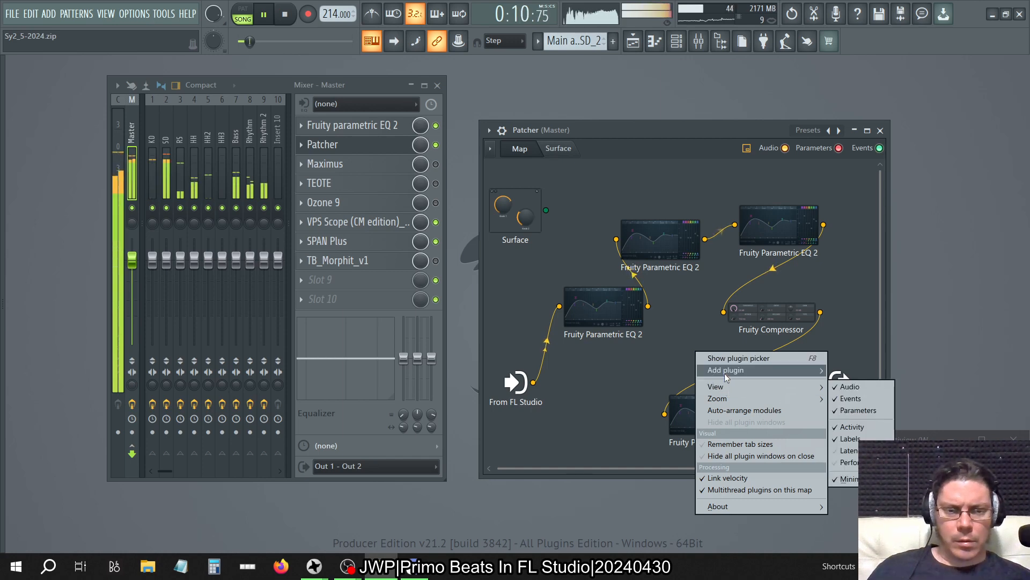
pyautogui.moveTo(724, 372)
pyautogui.click(564, 445)
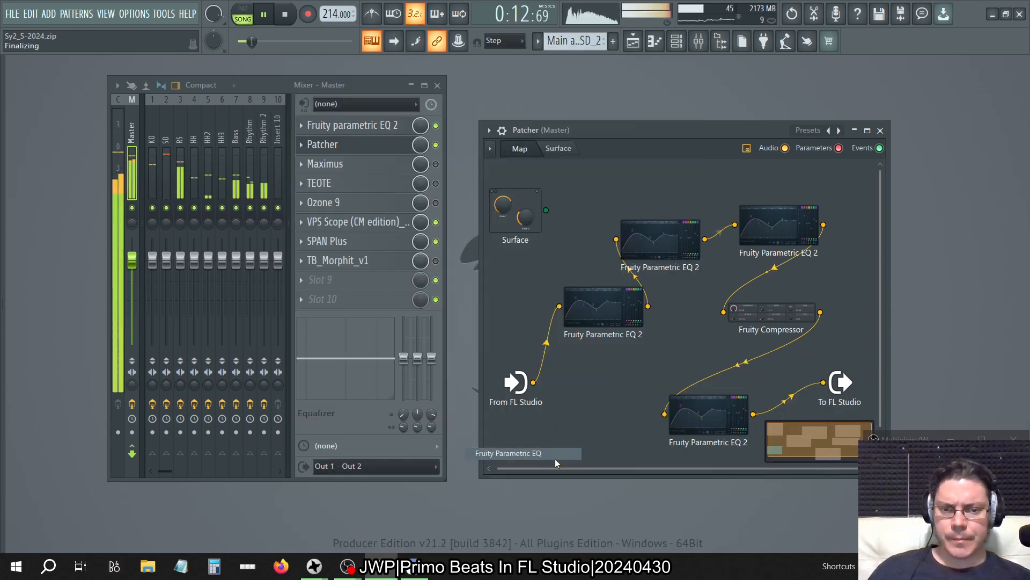
pyautogui.moveTo(703, 368); pyautogui.dragTo(653, 370)
pyautogui.rightClick(653, 370)
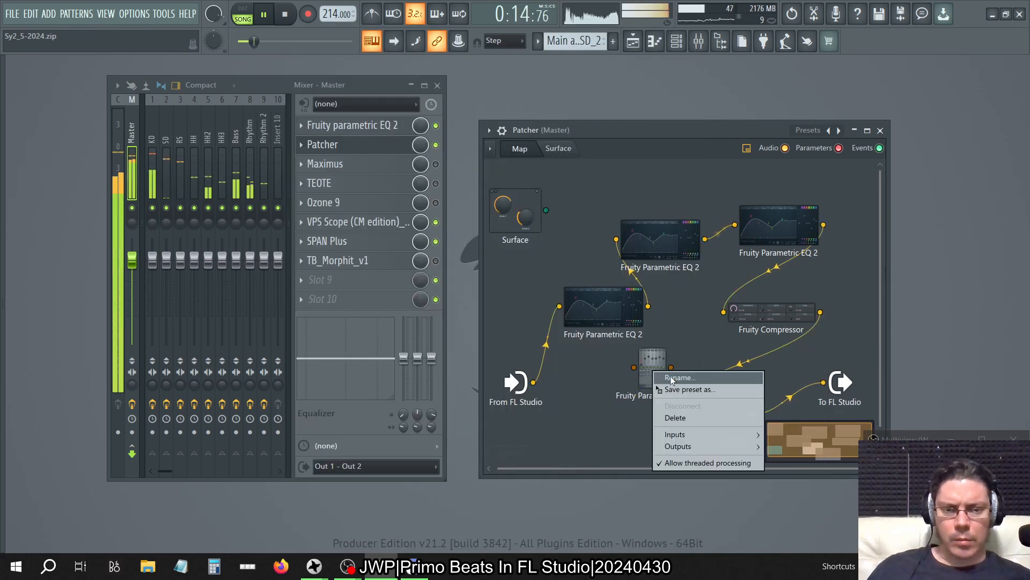
pyautogui.click(676, 424)
# - Add a Fruity Parametric EQ 2 to the Patcher map, fed from the third EQ's output, and separate the overlapping EQ modules
pyautogui.rightClick(667, 384)
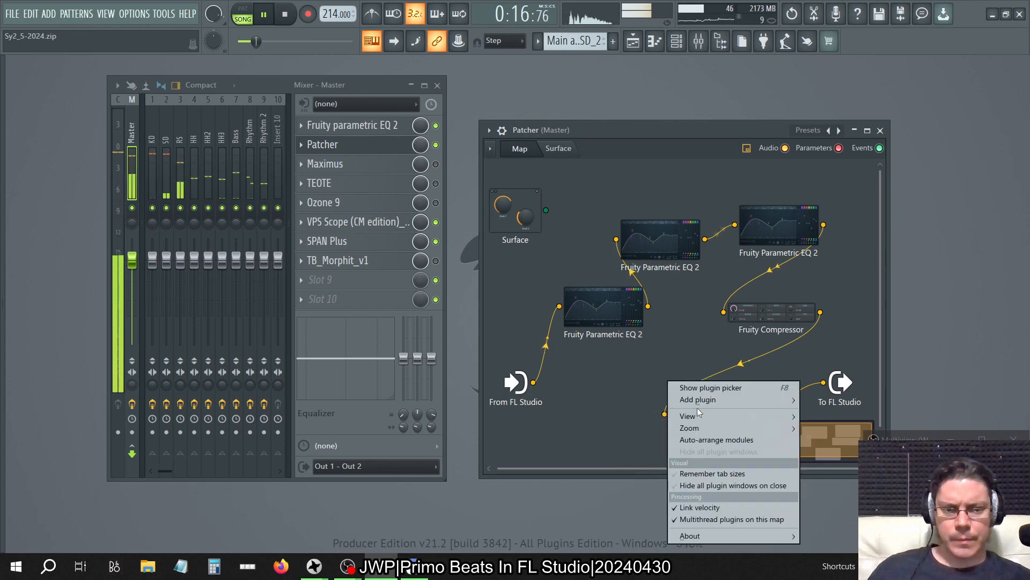
pyautogui.moveTo(698, 402)
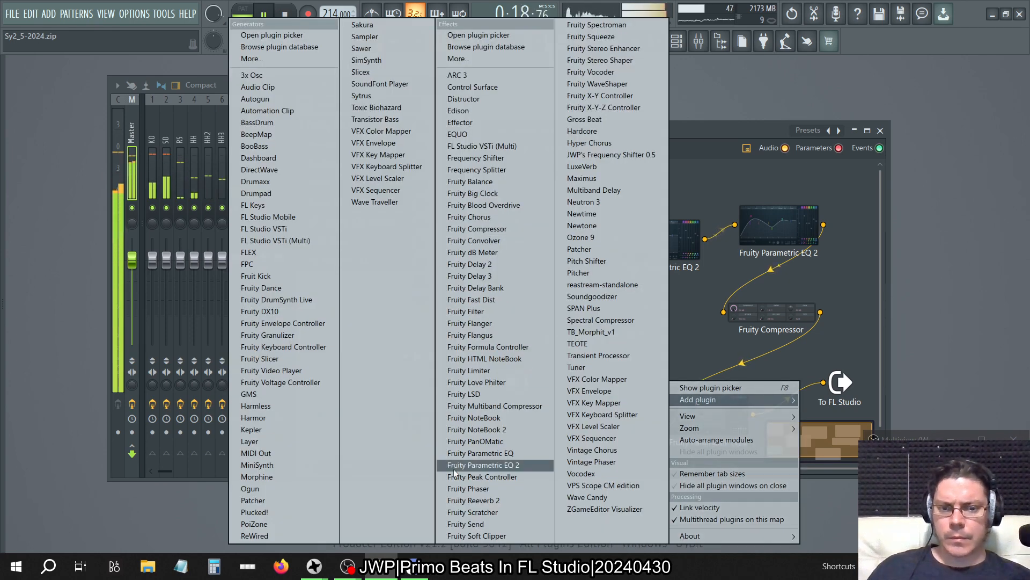
pyautogui.click(483, 464)
pyautogui.moveTo(632, 394); pyautogui.dragTo(646, 351)
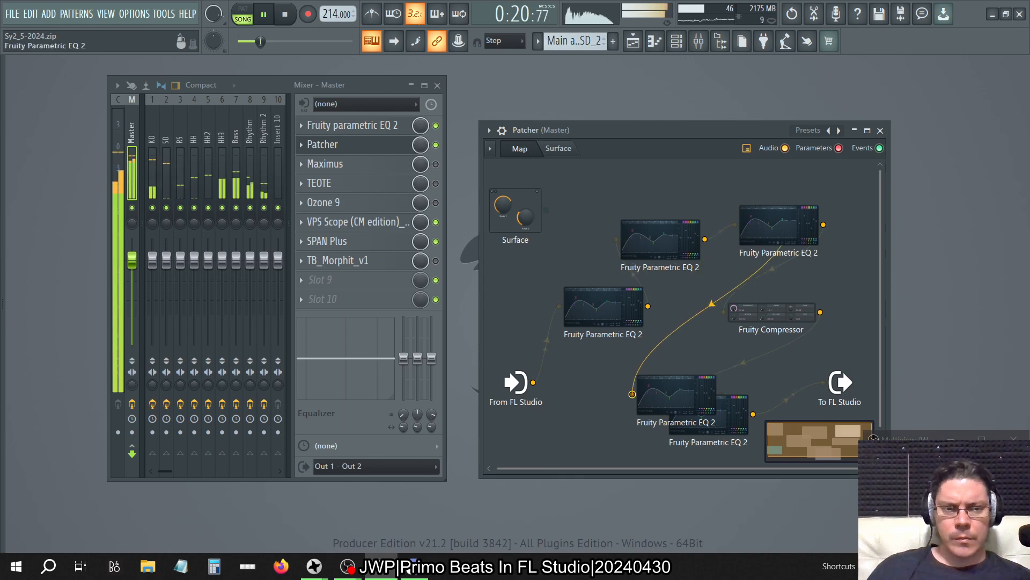
pyautogui.moveTo(780, 247); pyautogui.dragTo(824, 224)
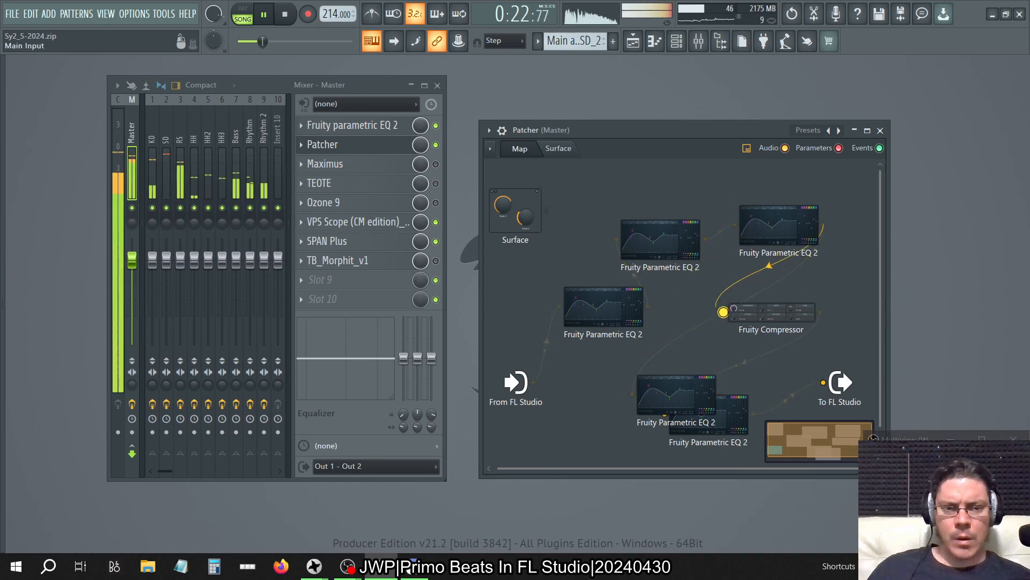
pyautogui.moveTo(713, 418)
pyautogui.mouseDown()
pyautogui.moveTo(698, 406)
pyautogui.moveTo(731, 421)
pyautogui.mouseUp()
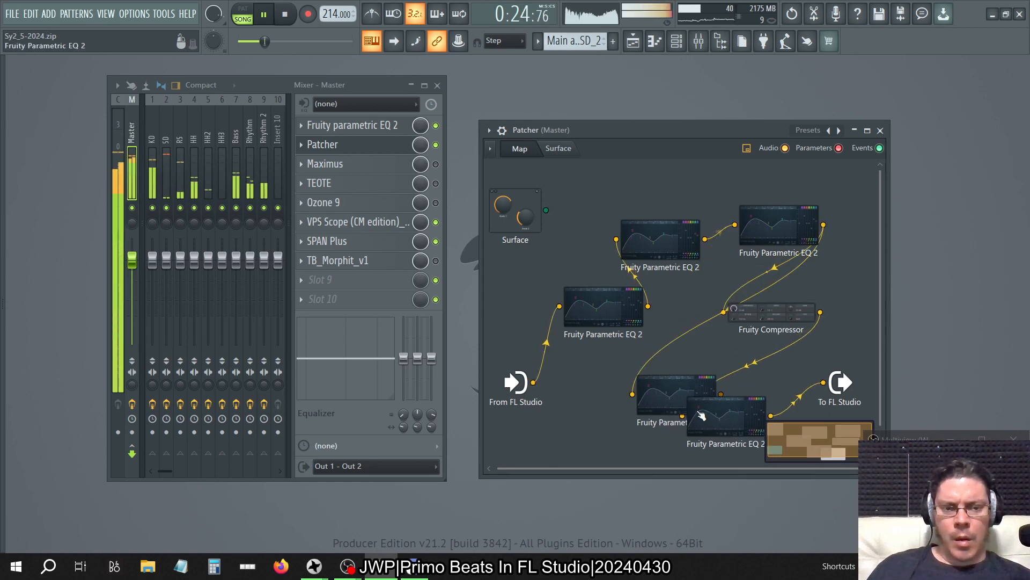
pyautogui.moveTo(665, 393); pyautogui.dragTo(628, 386)
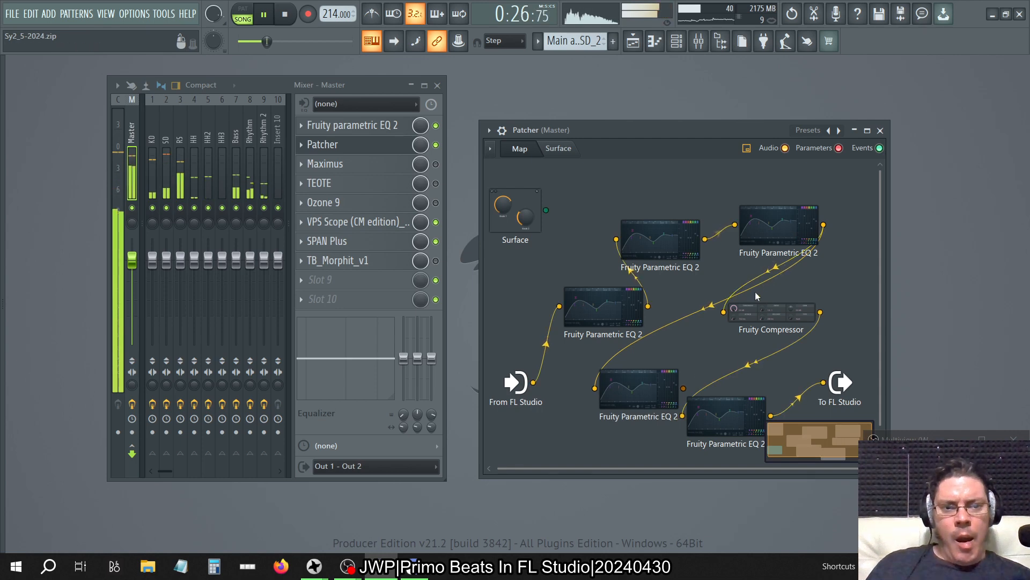
# - Feed the Fruity Compressor from the new EQ instead of the third EQ, and check the new EQ's window
pyautogui.moveTo(723, 311); pyautogui.dragTo(758, 289)
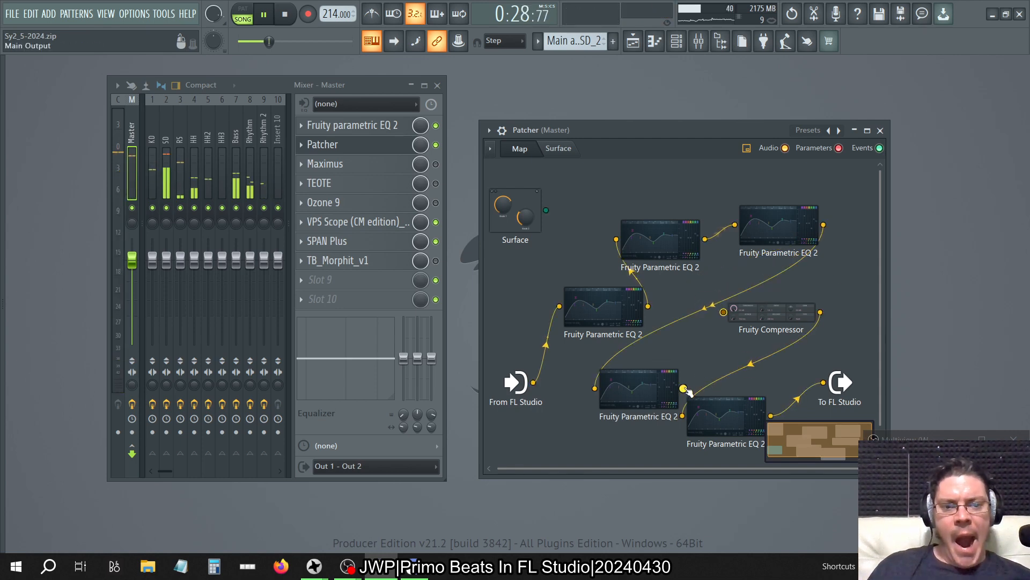
pyautogui.moveTo(727, 331); pyautogui.dragTo(723, 313)
pyautogui.doubleClick(663, 380)
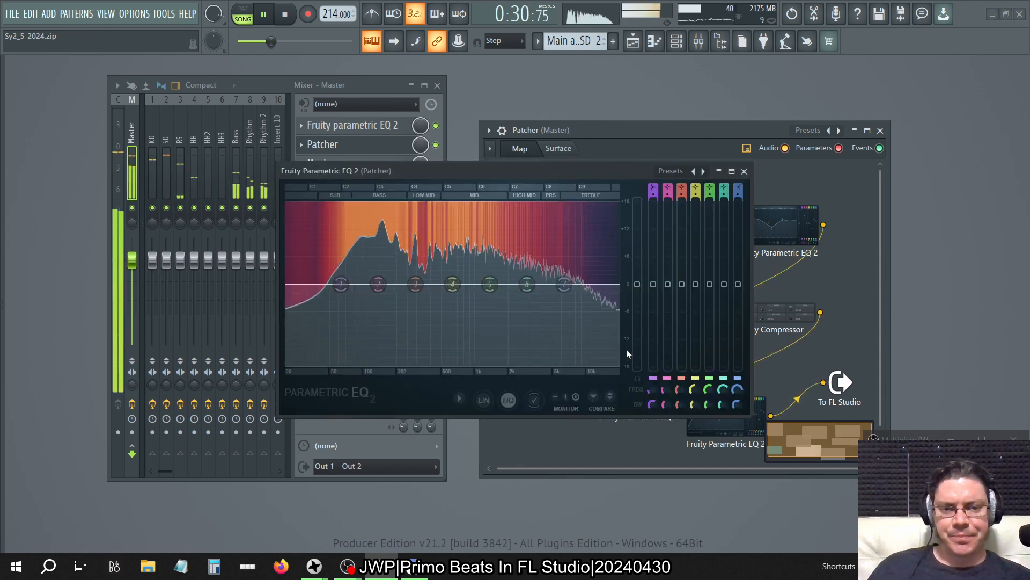
pyautogui.click(745, 171)
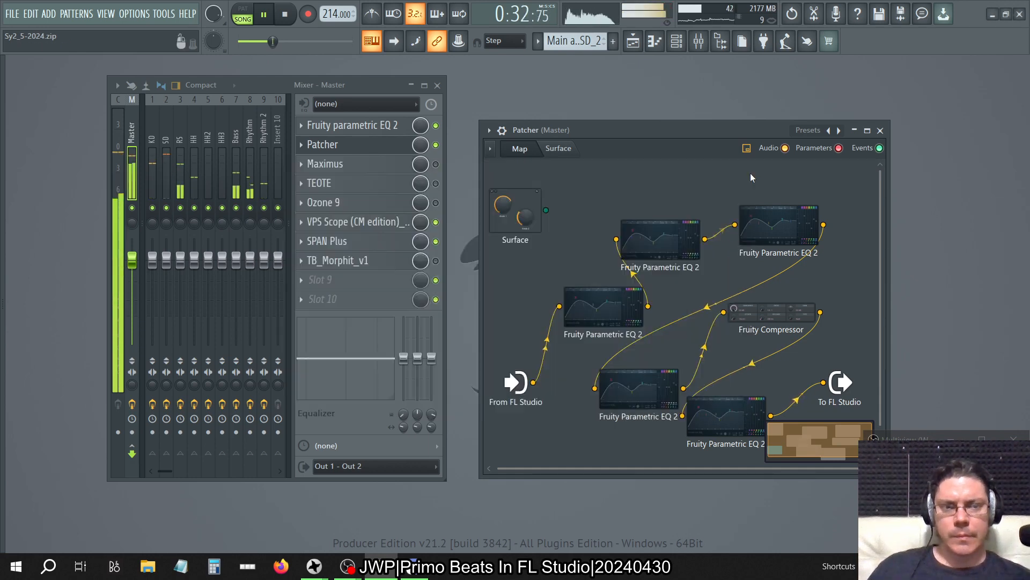
# - Stop playback and open the Fruity Compressor on the KD mixer track to examine its settings
pyautogui.click(285, 14)
pyautogui.click(150, 161)
pyautogui.click(358, 262)
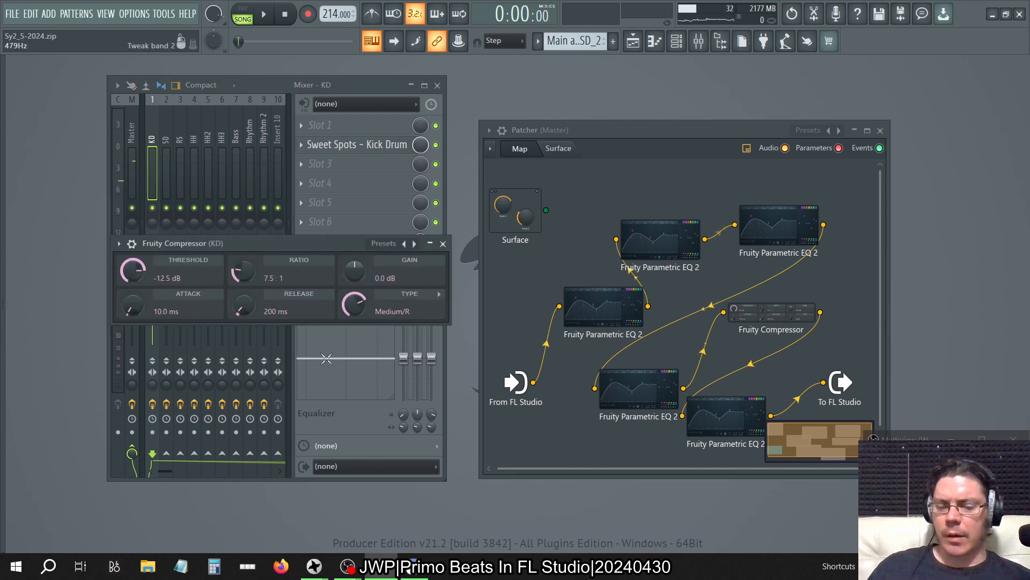
# - Launch FL Studio 10 alongside the current project
pyautogui.press('super')
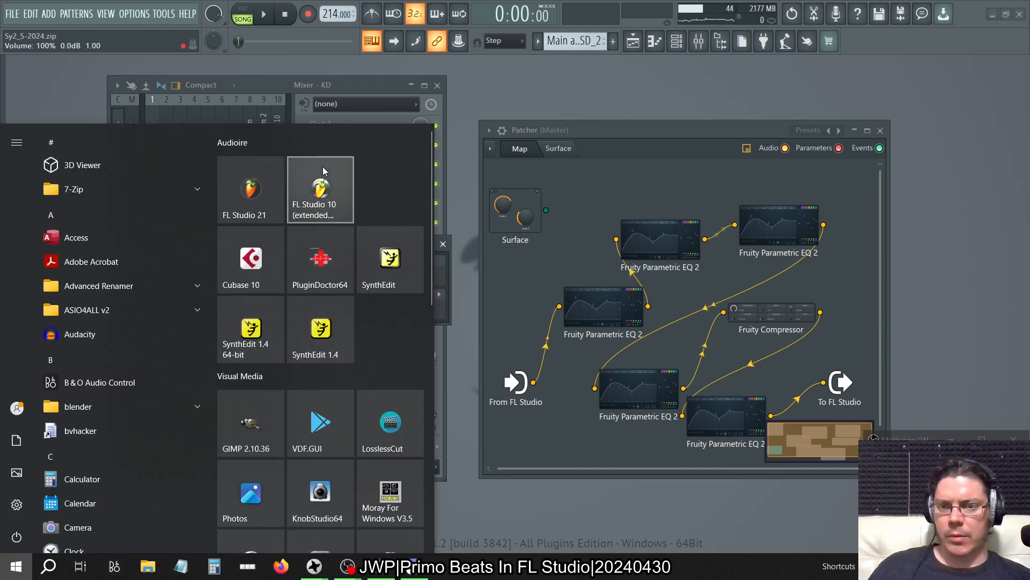
pyautogui.click(323, 167)
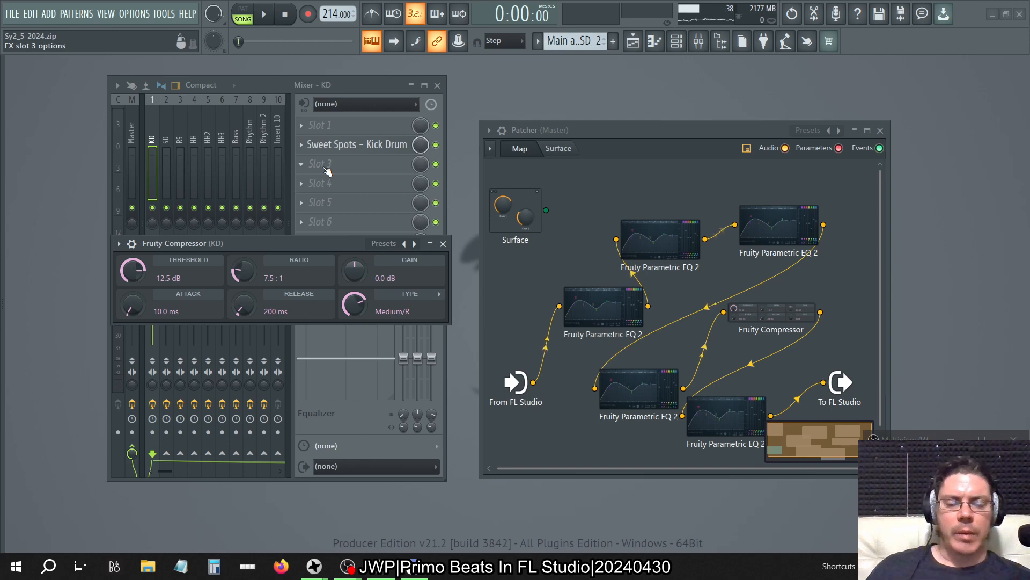
pyautogui.press('super')
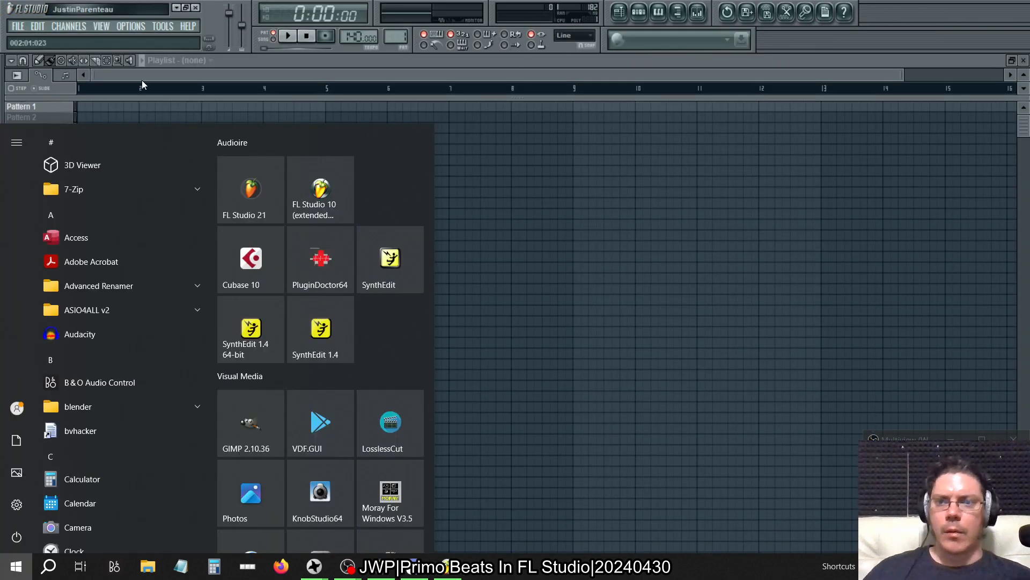
# - Show the FL Studio 10 mixer and load Fruity Compressor into the second effect slot of the Master track
pyautogui.click(188, 26)
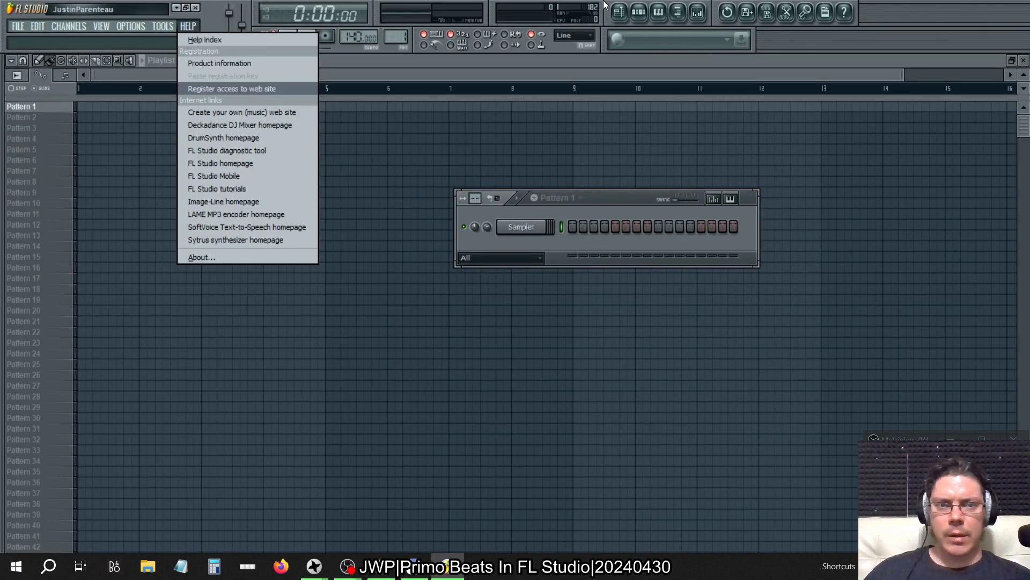
pyautogui.click(664, 17)
pyautogui.click(658, 12)
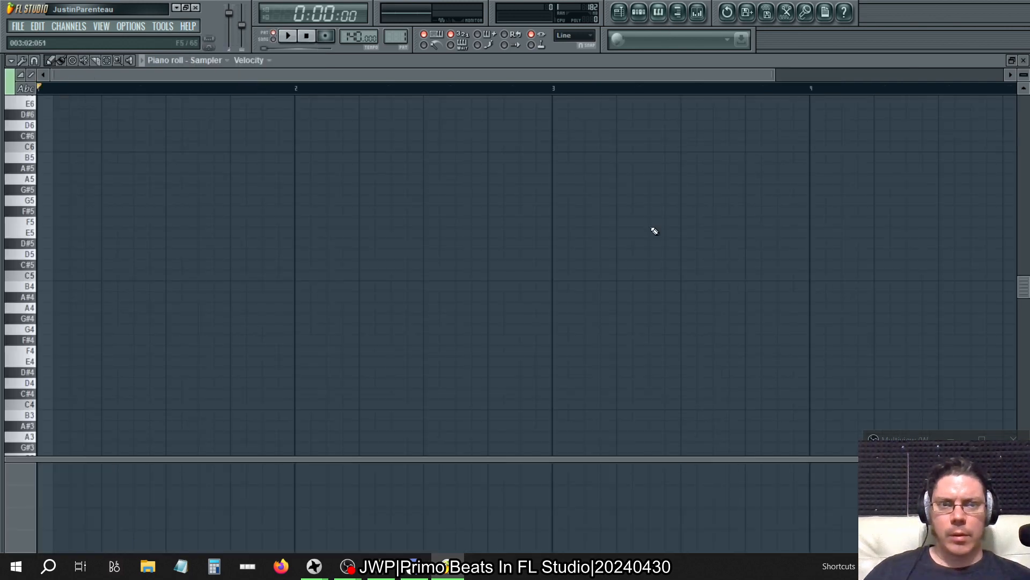
pyautogui.click(699, 13)
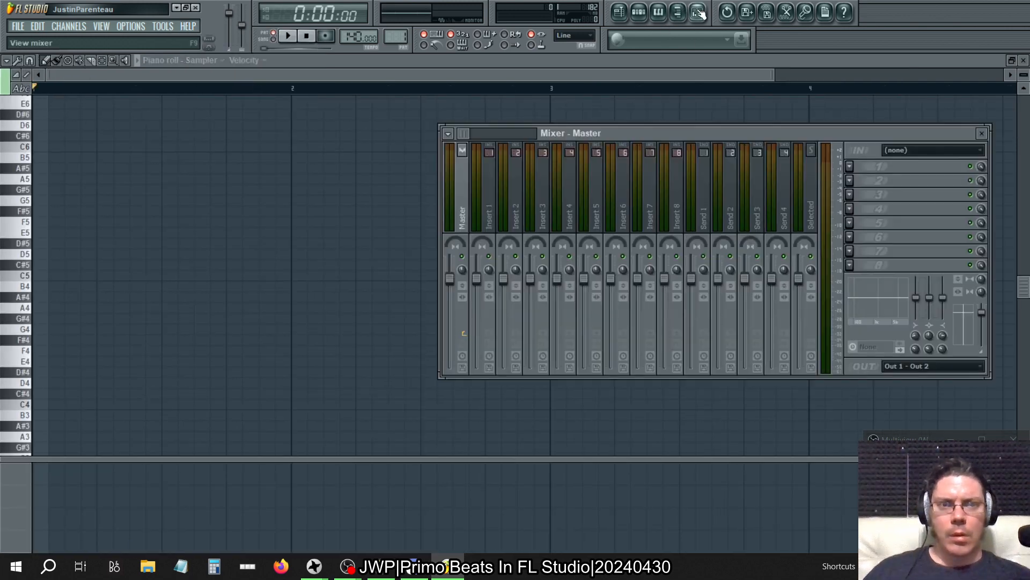
pyautogui.click(869, 212)
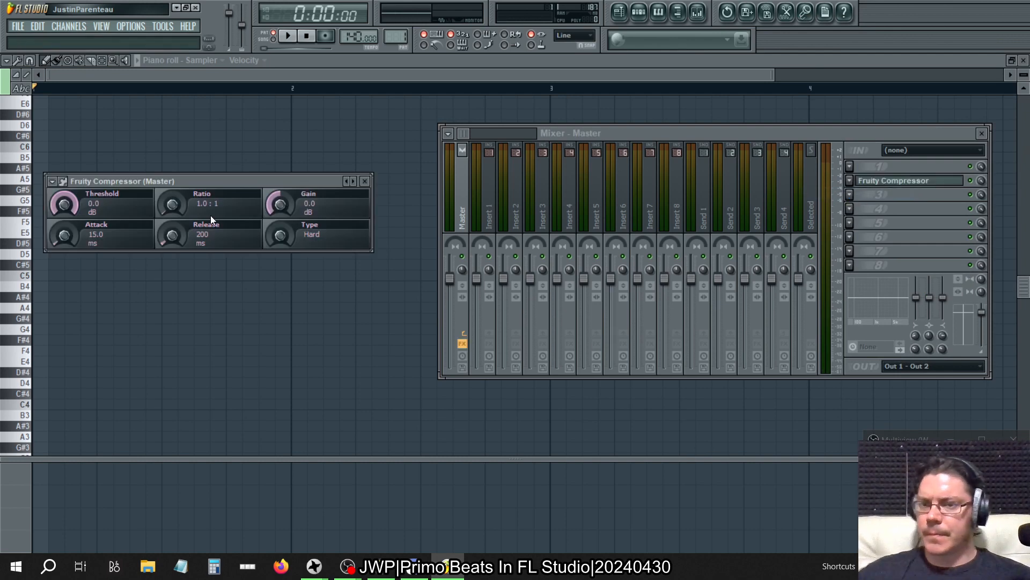
# - Examine the Fruity Compressor's plugin options, wrapper settings and info page, and return to its parameter controls
pyautogui.click(53, 181)
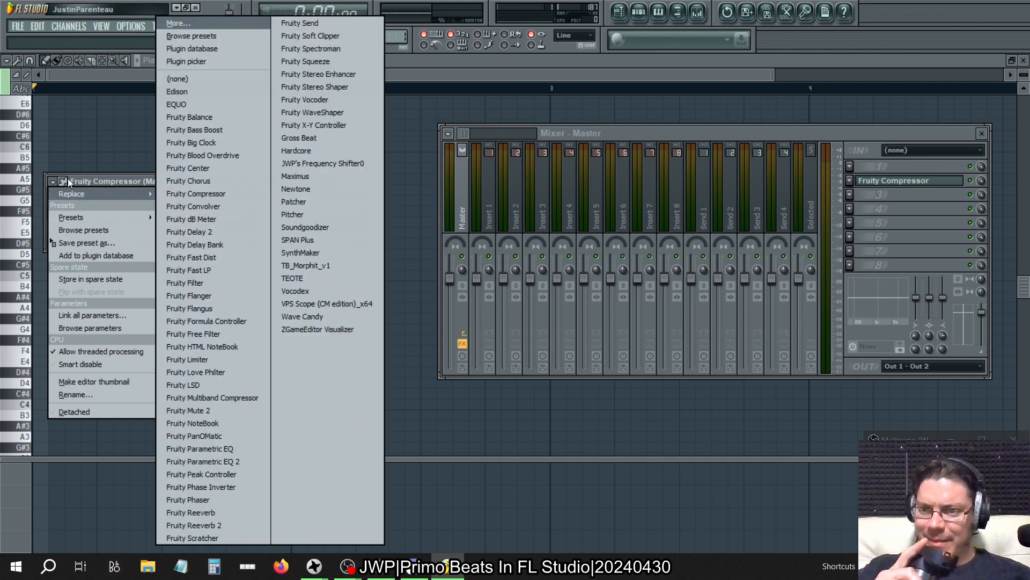
pyautogui.click(66, 180)
pyautogui.click(63, 182)
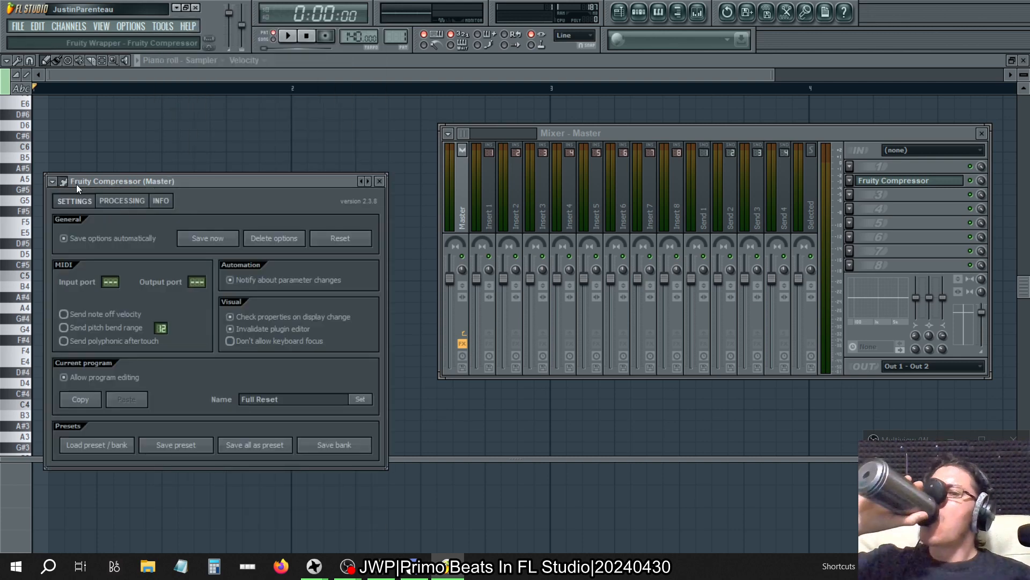
pyautogui.click(148, 202)
pyautogui.click(160, 202)
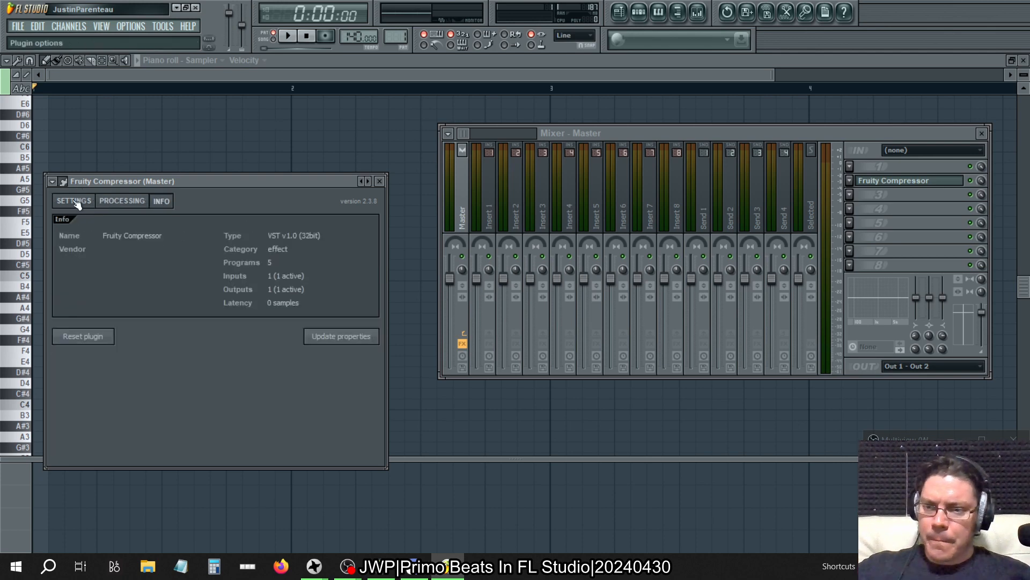
pyautogui.click(64, 182)
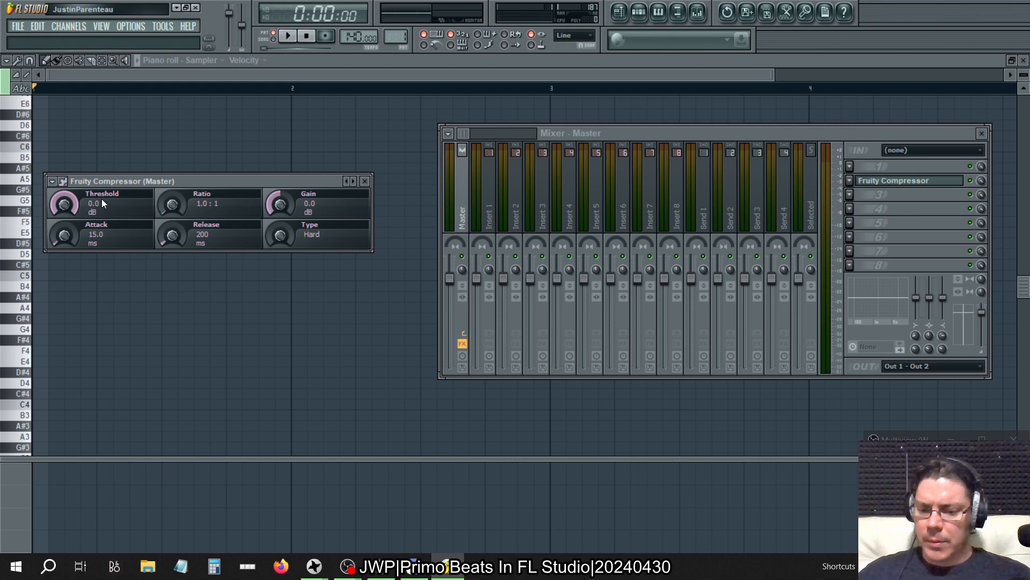
# - Look up "Compression - effect plugin" in the reference manual, read the Fruity Compressor parameters and knee types, and close the manual
pyautogui.click(188, 26)
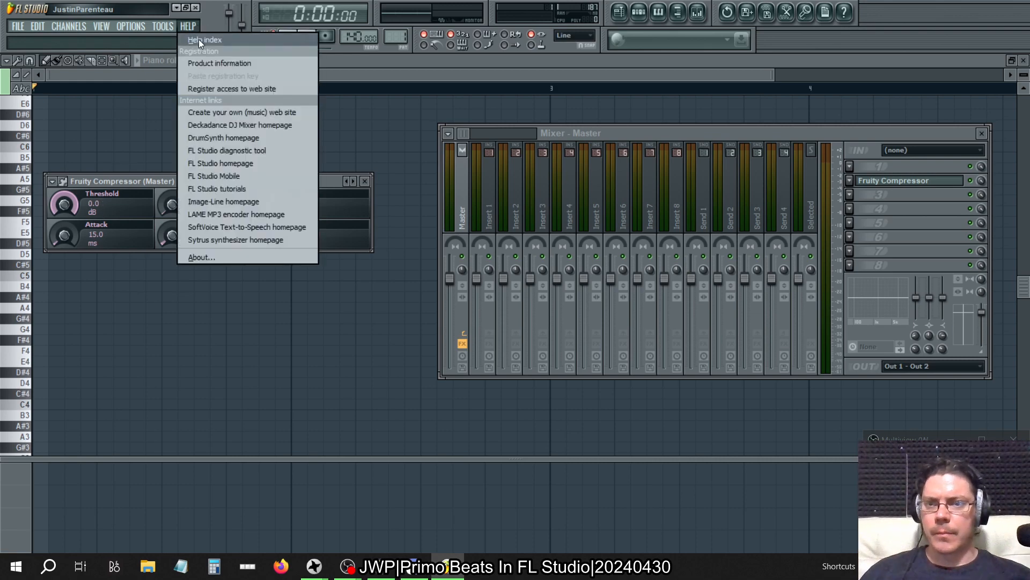
pyautogui.click(199, 39)
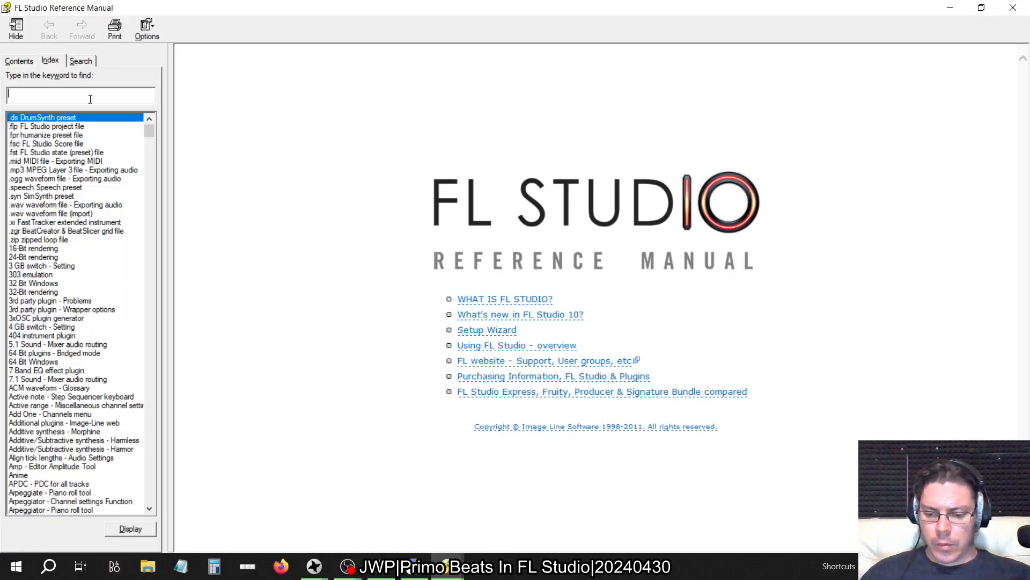
pyautogui.write('compo')
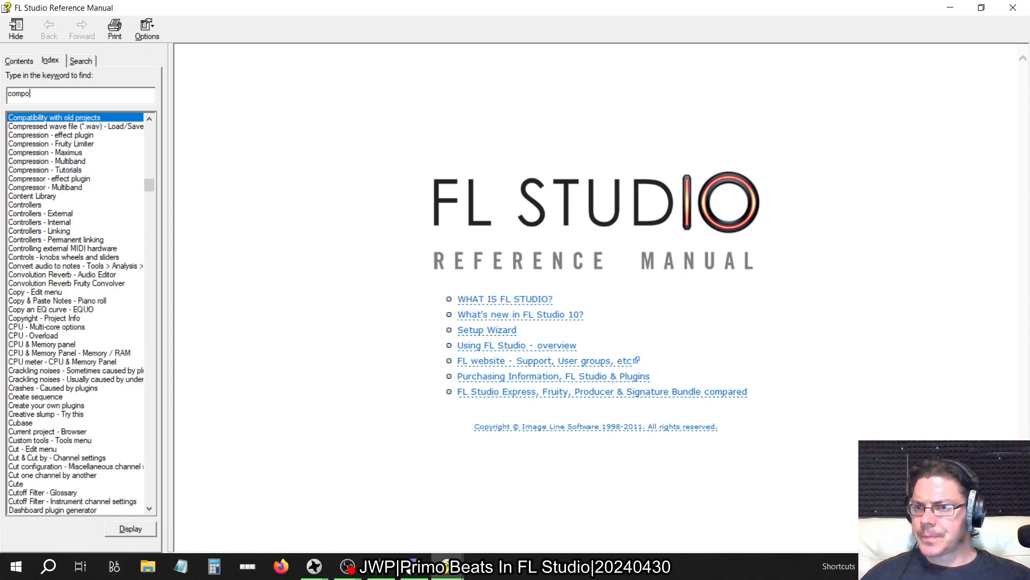
pyautogui.doubleClick(50, 135)
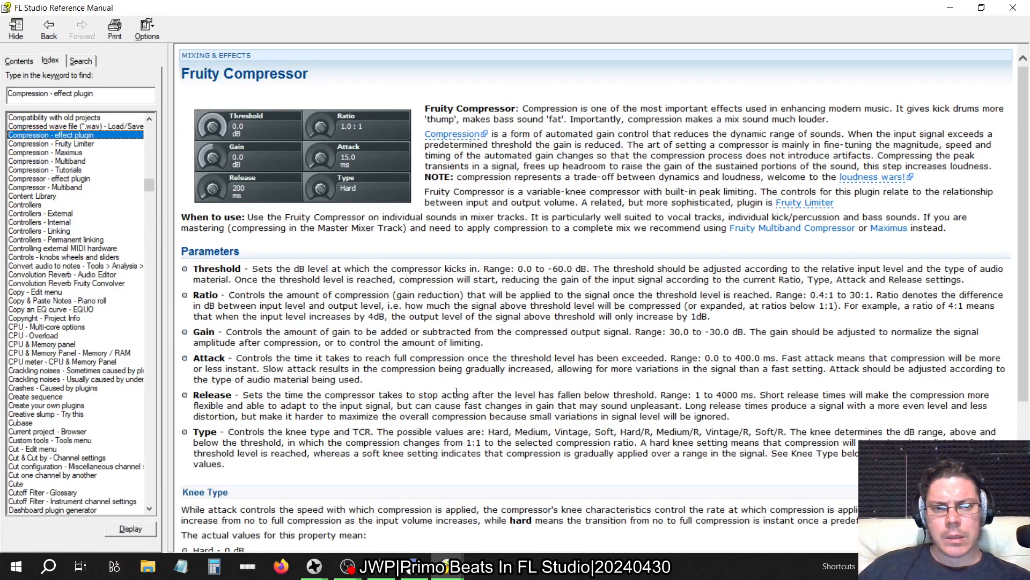
pyautogui.scroll(-3, 456, 392)
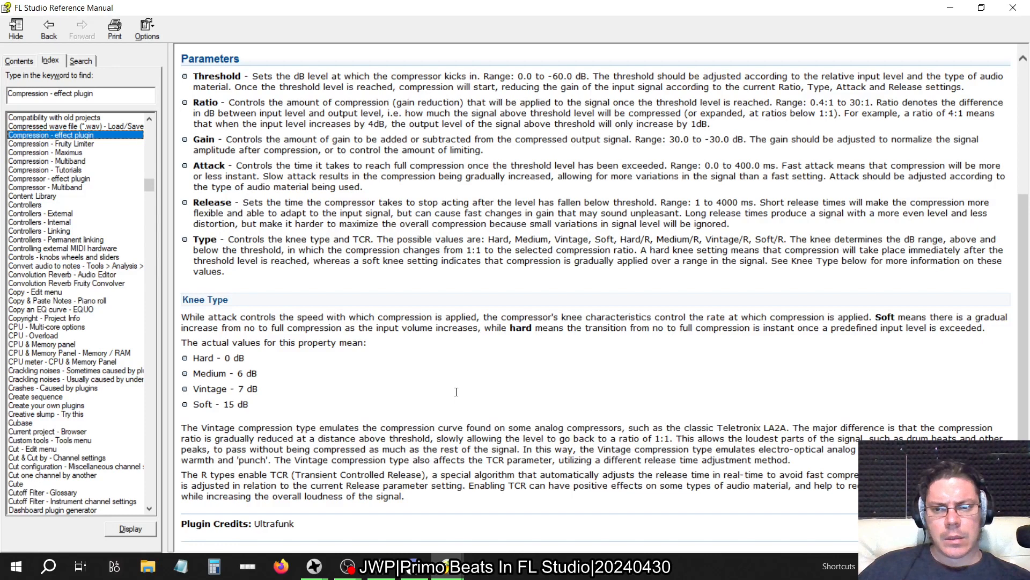
pyautogui.scroll(3, 456, 392)
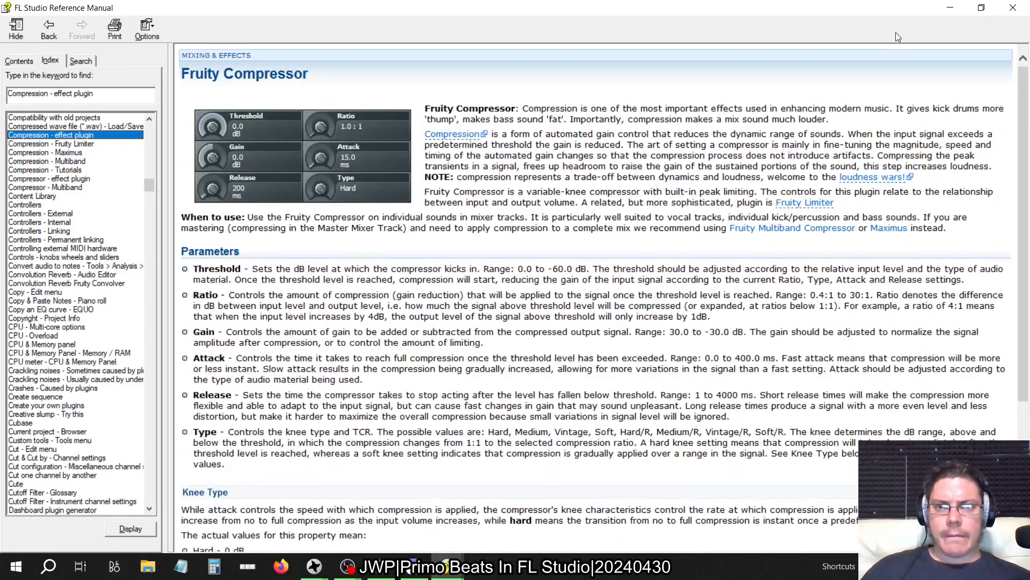
pyautogui.click(1015, 13)
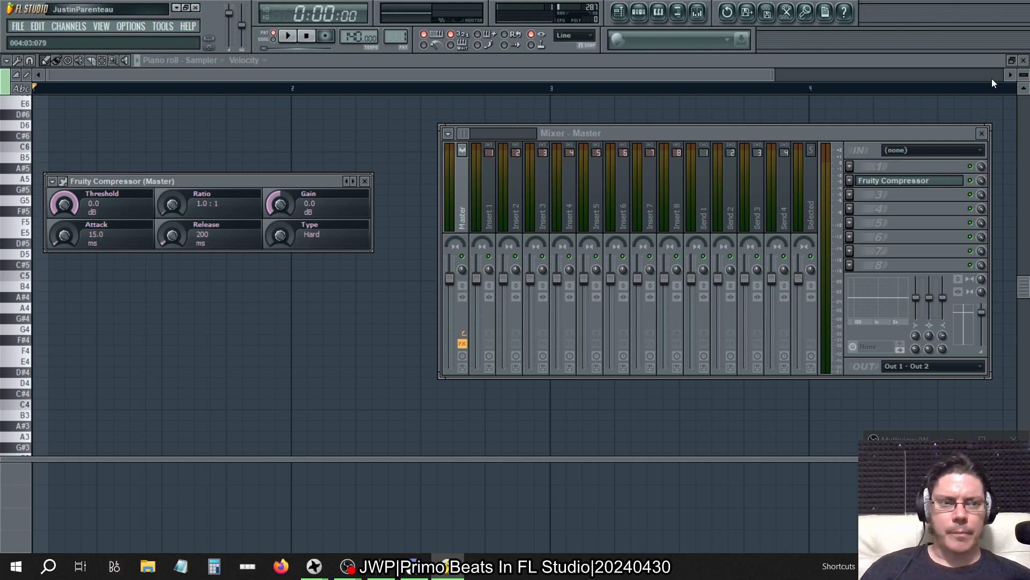
# - Close FL Studio 10 without saving untitled.flp and return to the Sy2_5-2024 project
pyautogui.click(196, 8)
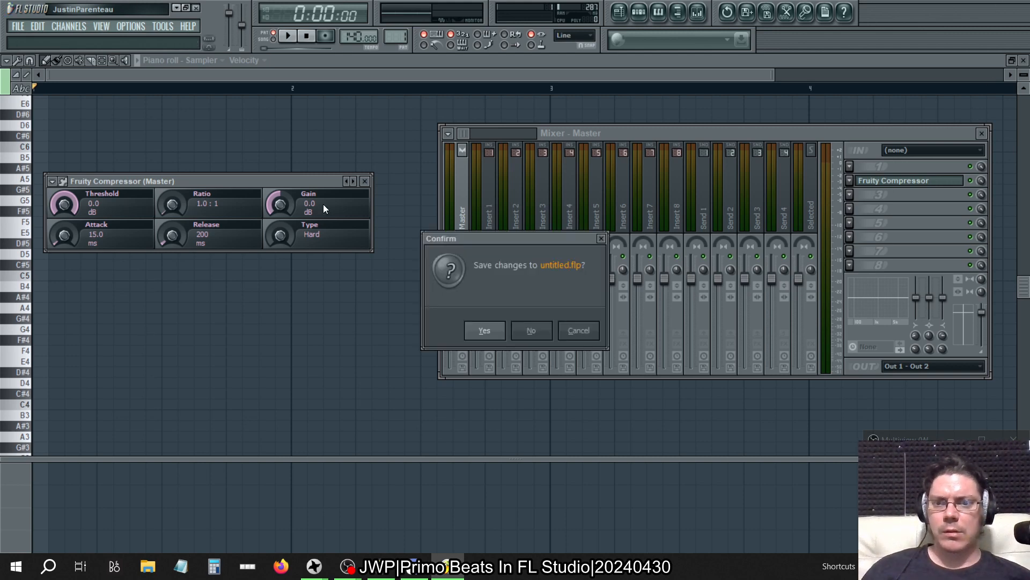
pyautogui.click(545, 331)
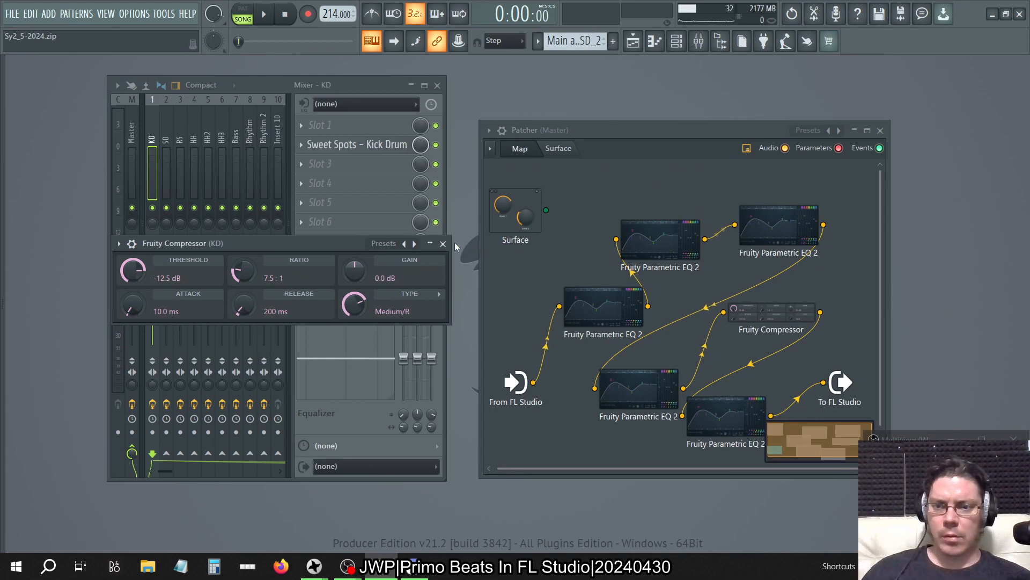
# - Close the KD track's Fruity Compressor window and play the song to hear the extended master chain
pyautogui.click(442, 243)
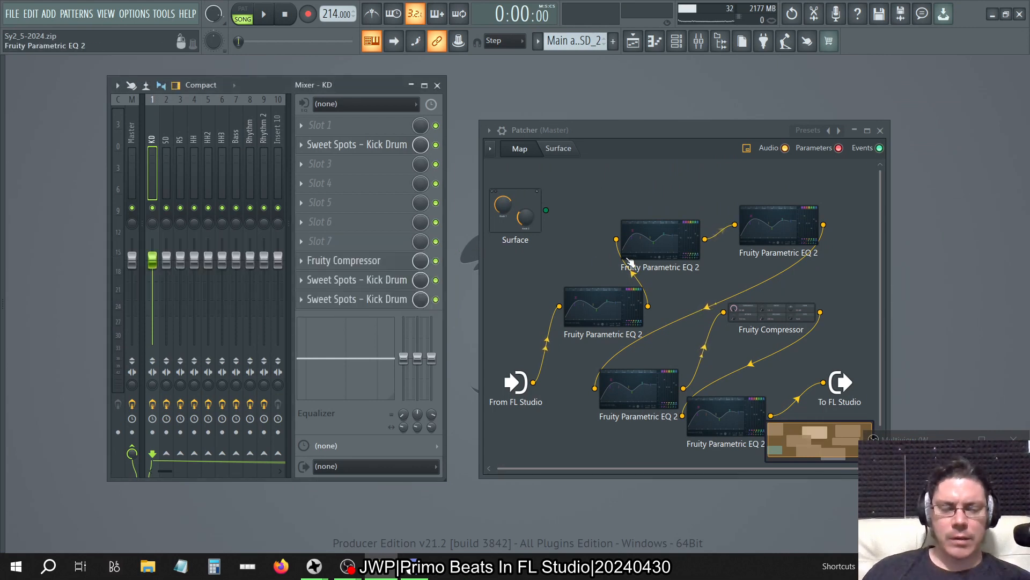
pyautogui.press('space')
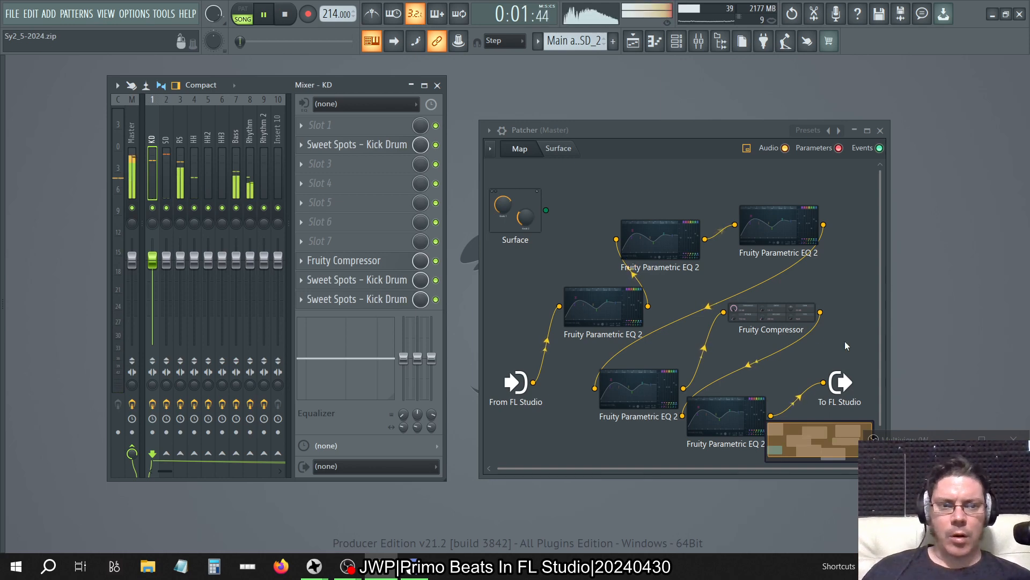
# - Select the Master track and bypass and re-enable its Patcher to compare the mix with and without the chain
pyautogui.click(135, 127)
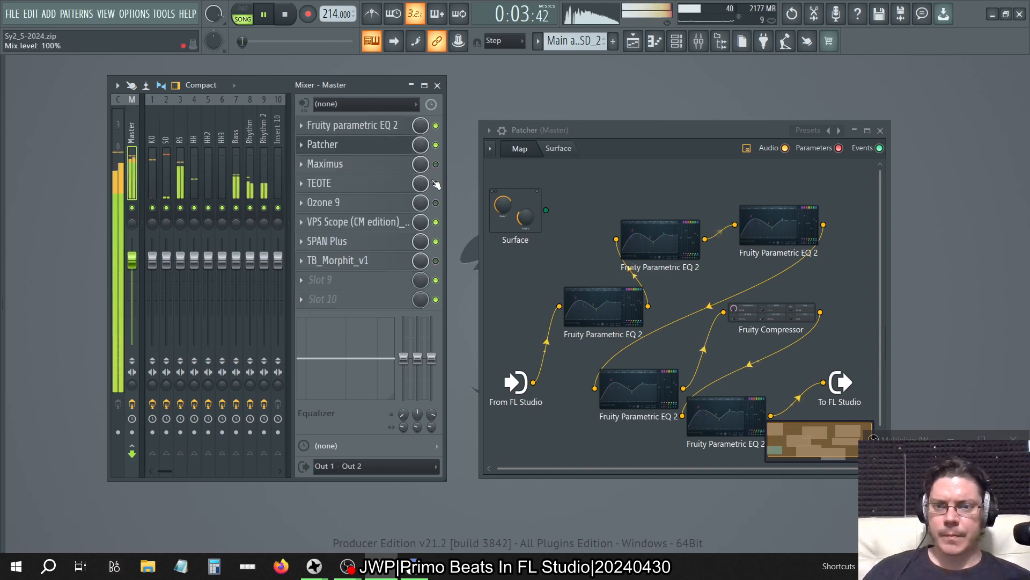
pyautogui.click(436, 145)
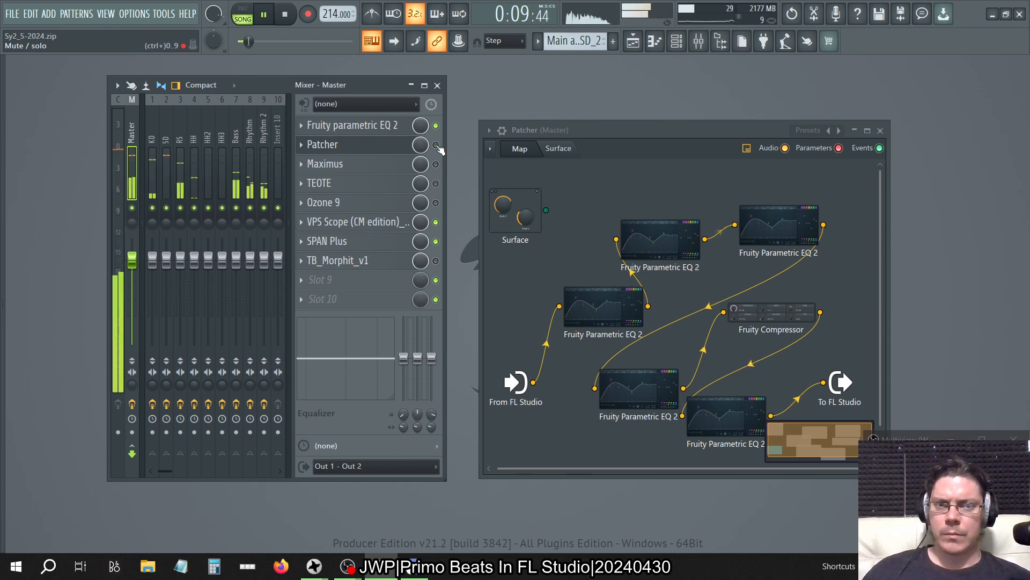
pyautogui.click(435, 145)
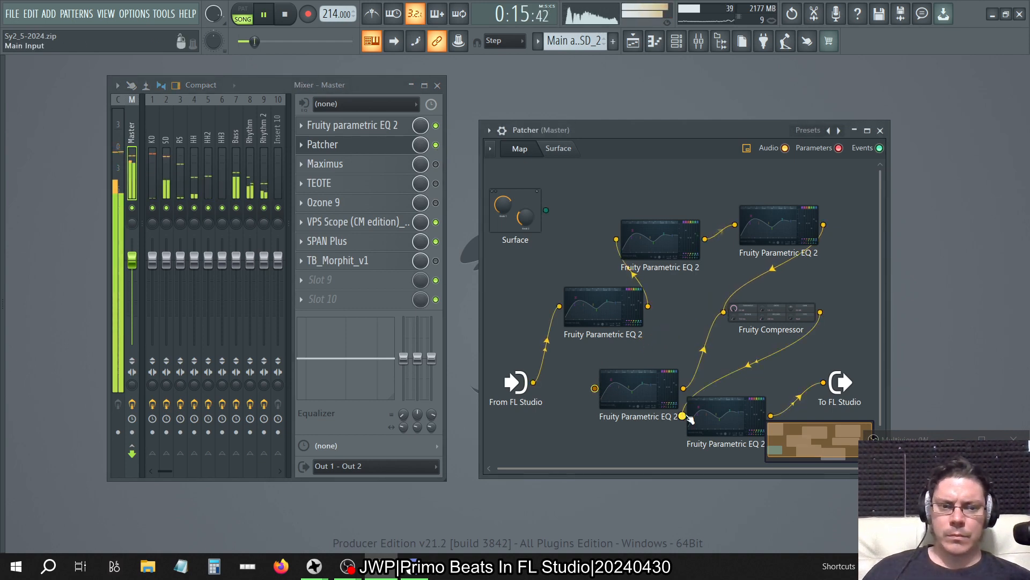
# - Sweep the main level of the Parametric EQ 2 feeding the Fruity Compressor and settle it at 7.5 dB
pyautogui.doubleClick(794, 224)
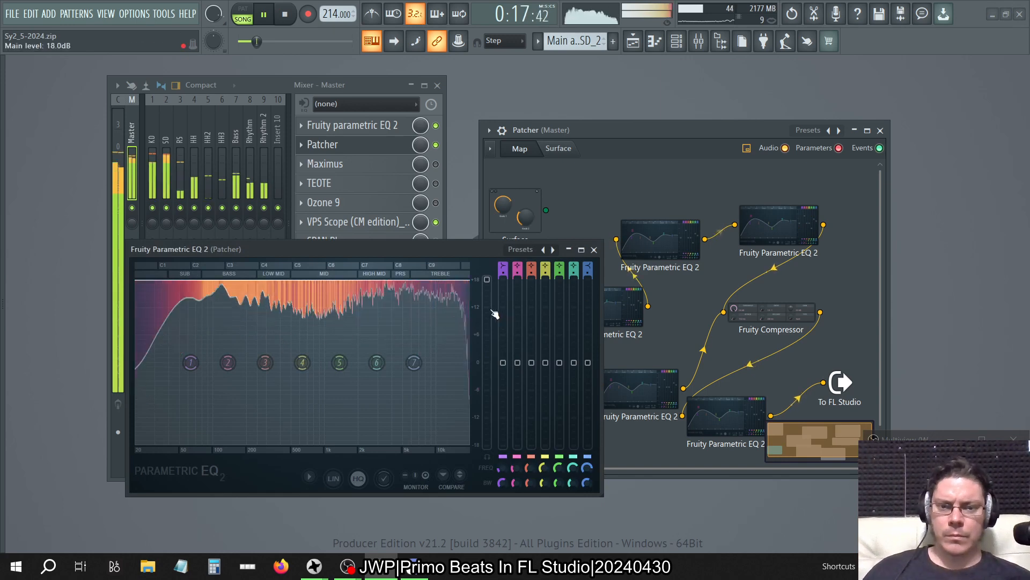
pyautogui.moveTo(488, 383)
pyautogui.mouseDown()
pyautogui.moveTo(487, 394)
pyautogui.moveTo(488, 363)
pyautogui.mouseUp()
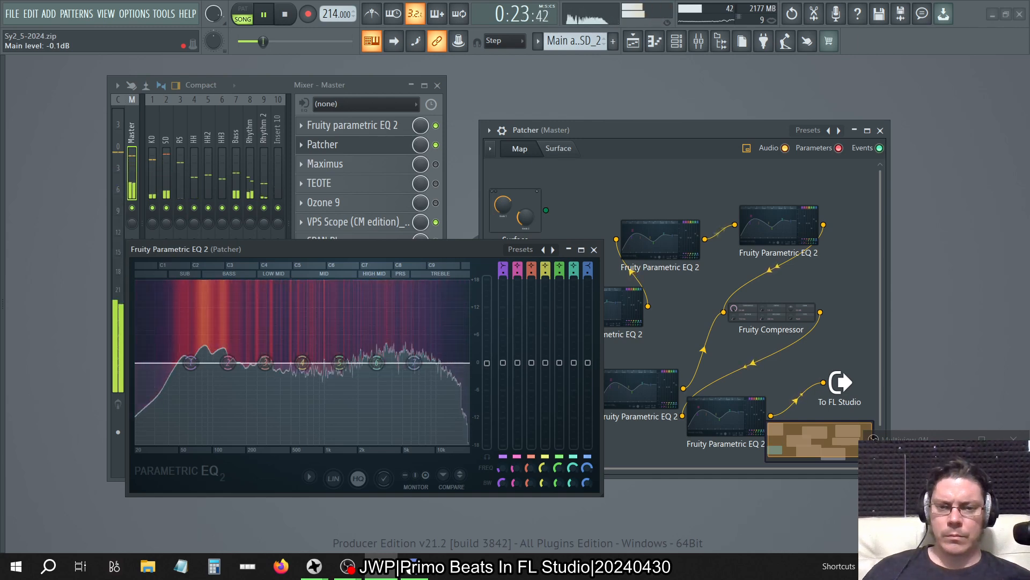
pyautogui.moveTo(487, 362); pyautogui.dragTo(487, 445)
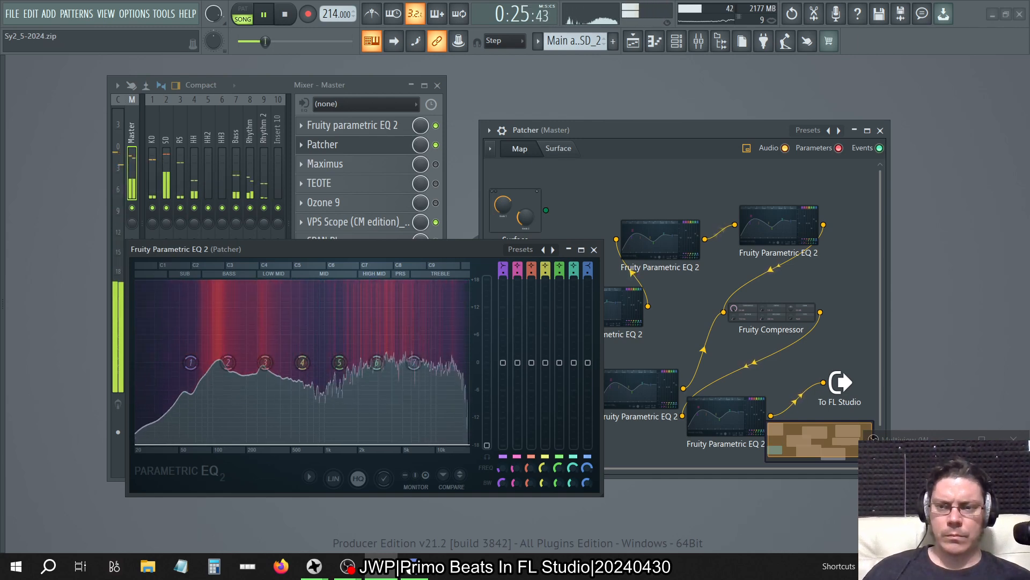
pyautogui.moveTo(487, 445); pyautogui.dragTo(487, 379)
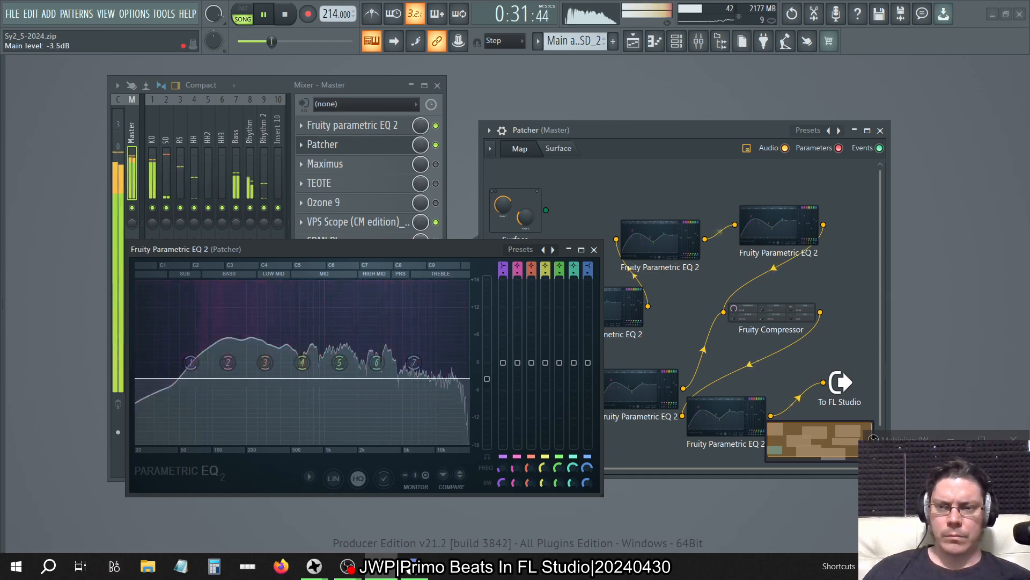
pyautogui.moveTo(487, 378); pyautogui.dragTo(487, 328)
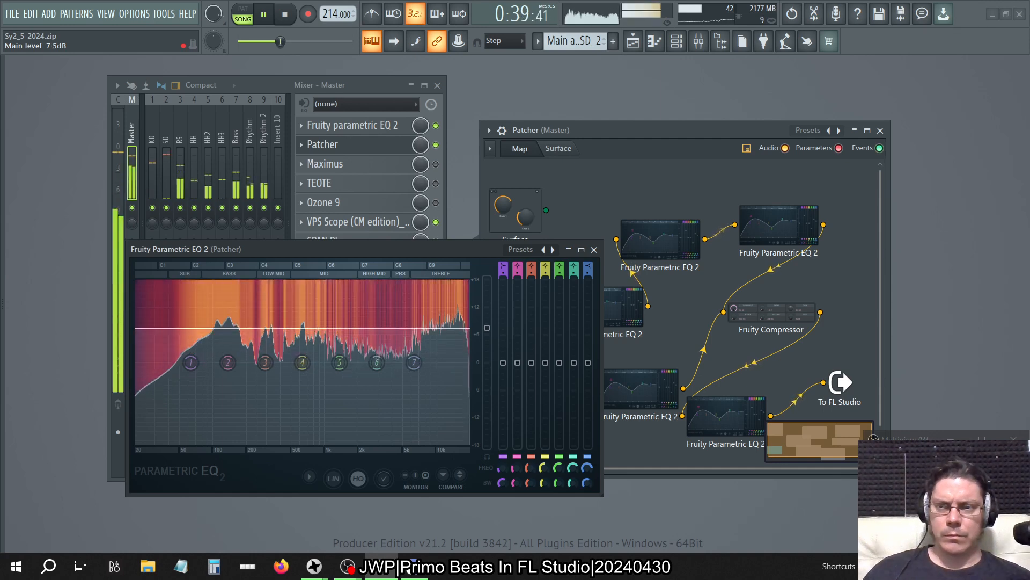
pyautogui.click(594, 250)
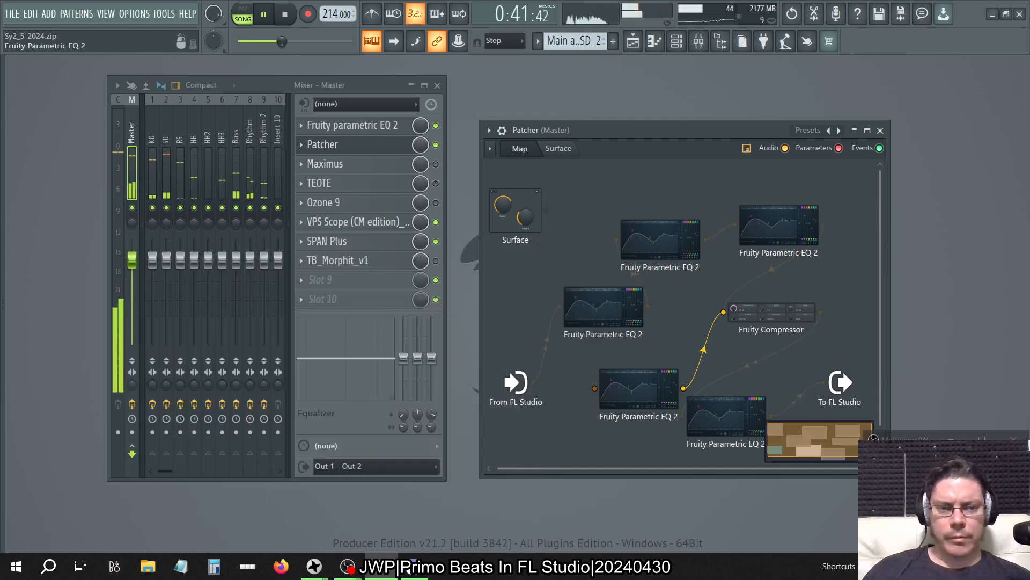
# - Delete the Parametric EQ 2 that no longer receives input from the Patcher chain and close Patcher
pyautogui.moveTo(648, 404); pyautogui.dragTo(635, 395)
pyautogui.rightClick(635, 395)
pyautogui.click(656, 438)
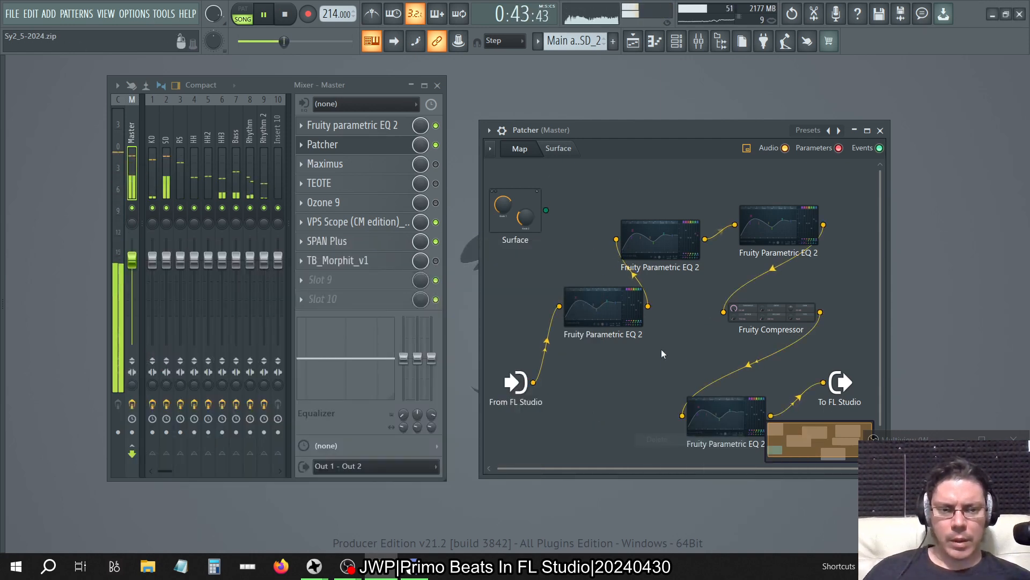
pyautogui.click(880, 131)
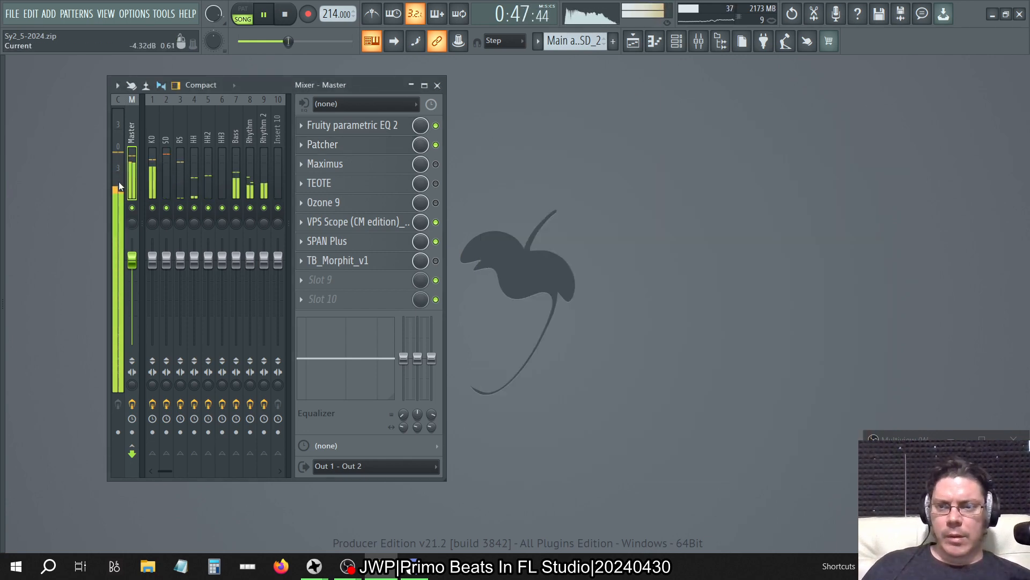
# - Set the main level of the final Parametric EQ 2 in Patcher to -3.0 dB with its bands kept at zero
pyautogui.click(391, 144)
pyautogui.doubleClick(737, 419)
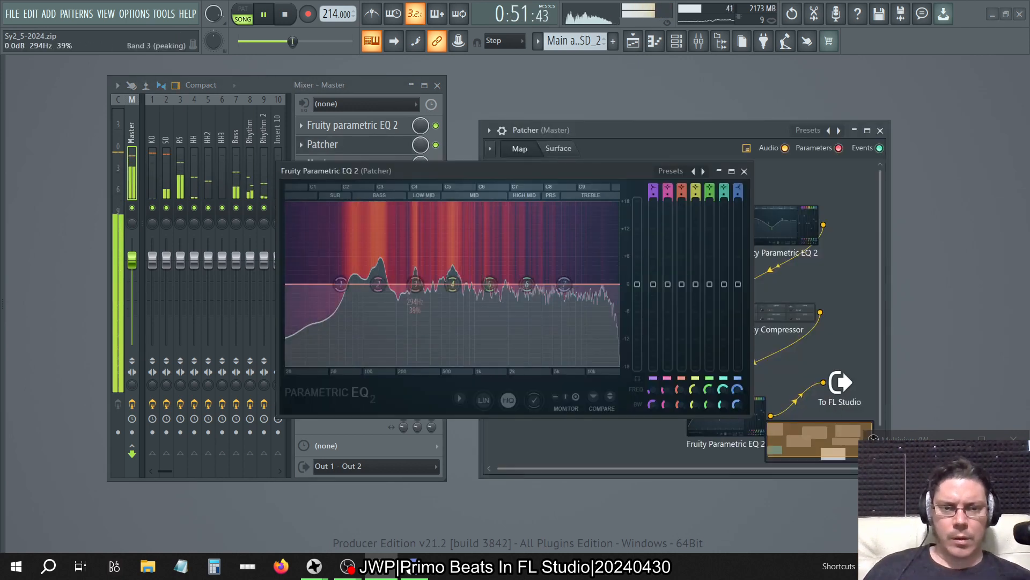
pyautogui.moveTo(415, 285); pyautogui.dragTo(415, 287)
pyautogui.rightClick(682, 286)
pyautogui.click(693, 295)
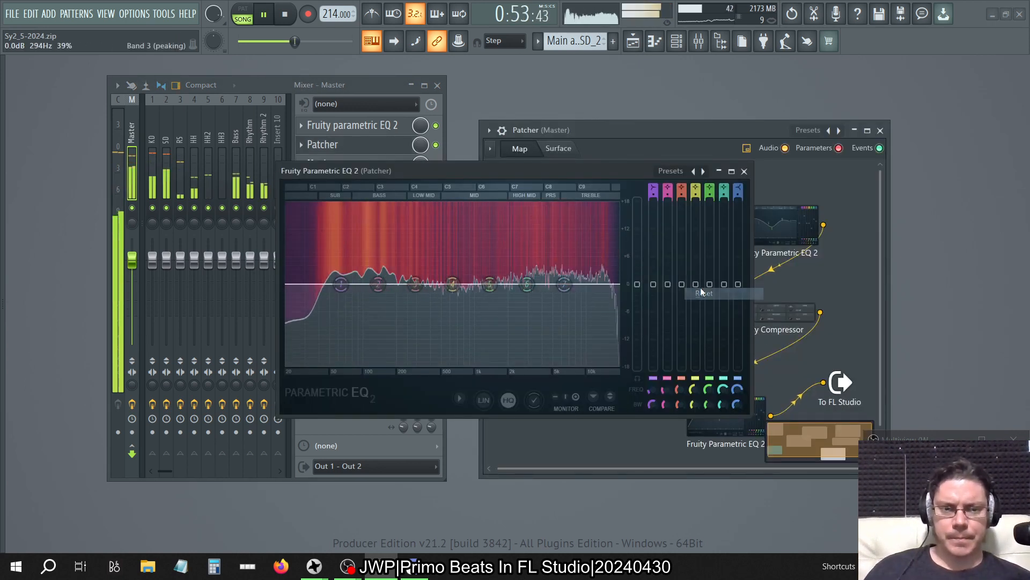
pyautogui.moveTo(642, 289); pyautogui.dragTo(642, 301)
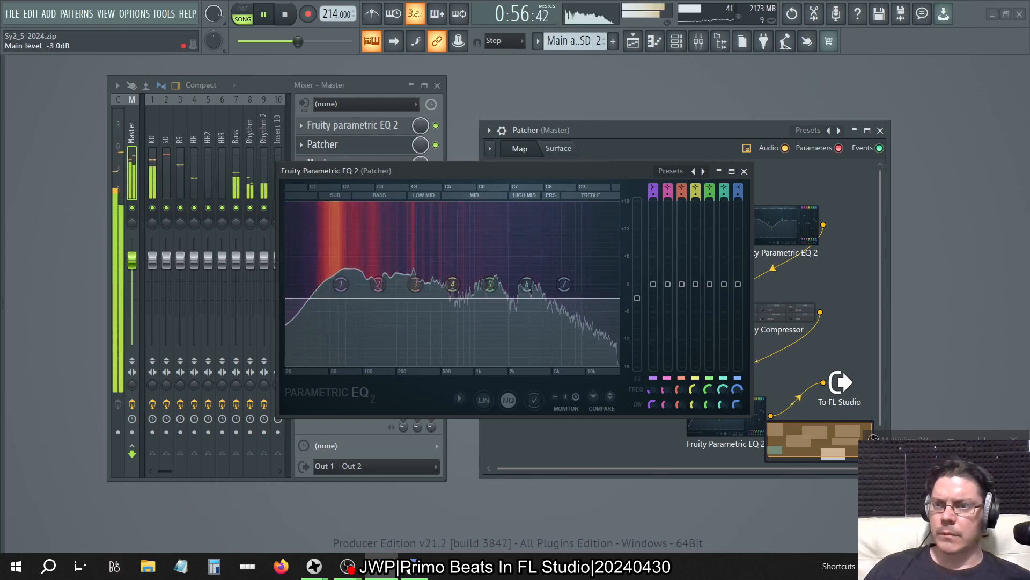
pyautogui.click(744, 171)
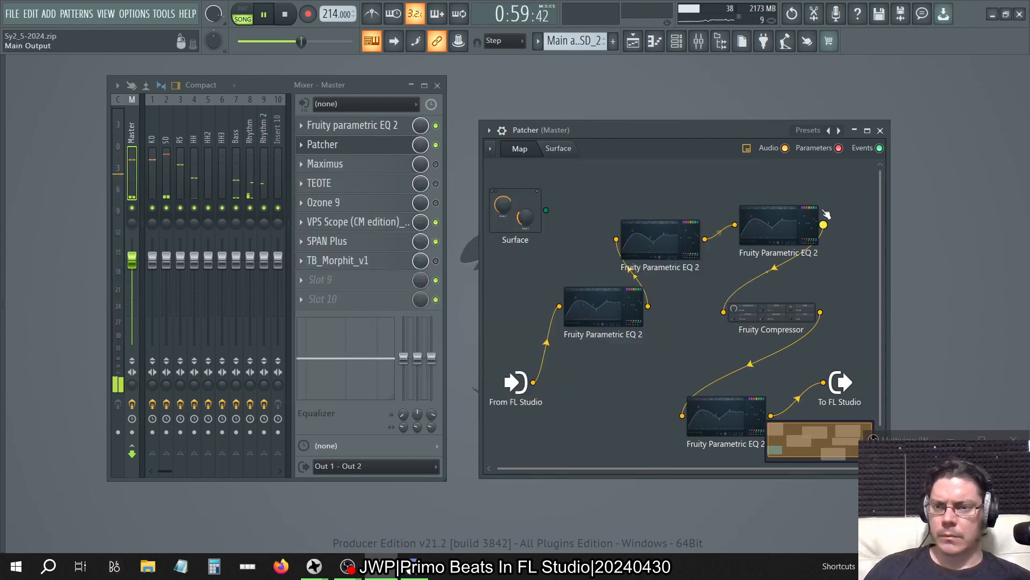
pyautogui.click(880, 131)
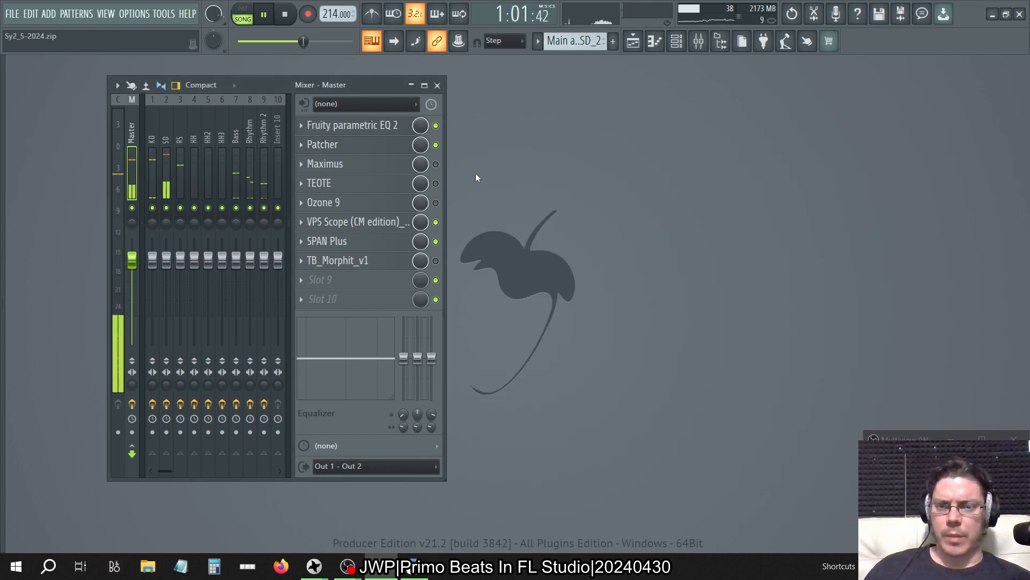
# - Enable Maximus, TEOTE and Ozone 9 on the master, with TEOTE moved up ahead of Maximus
pyautogui.click(435, 164)
pyautogui.click(435, 183)
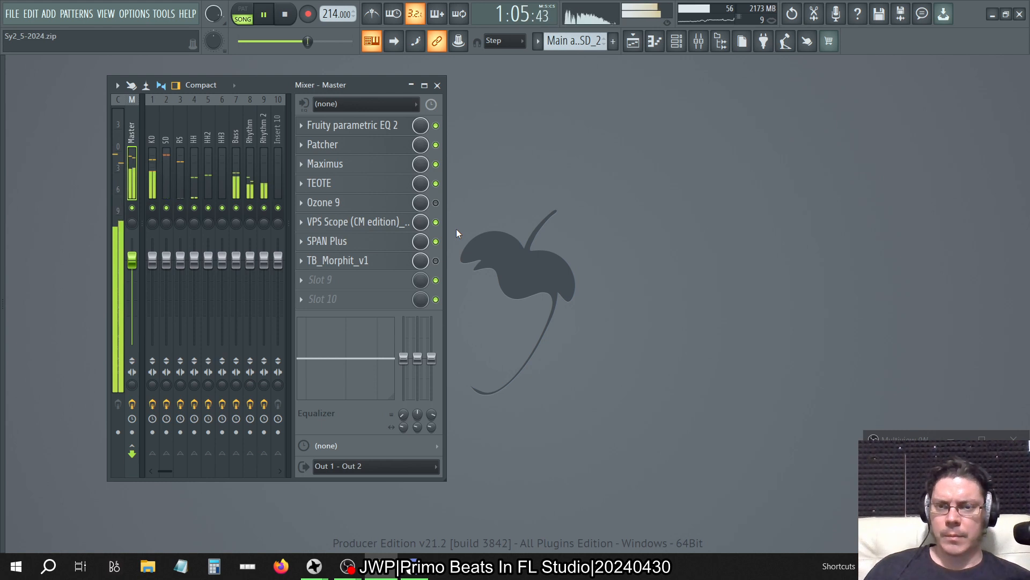
pyautogui.click(301, 183)
pyautogui.click(341, 392)
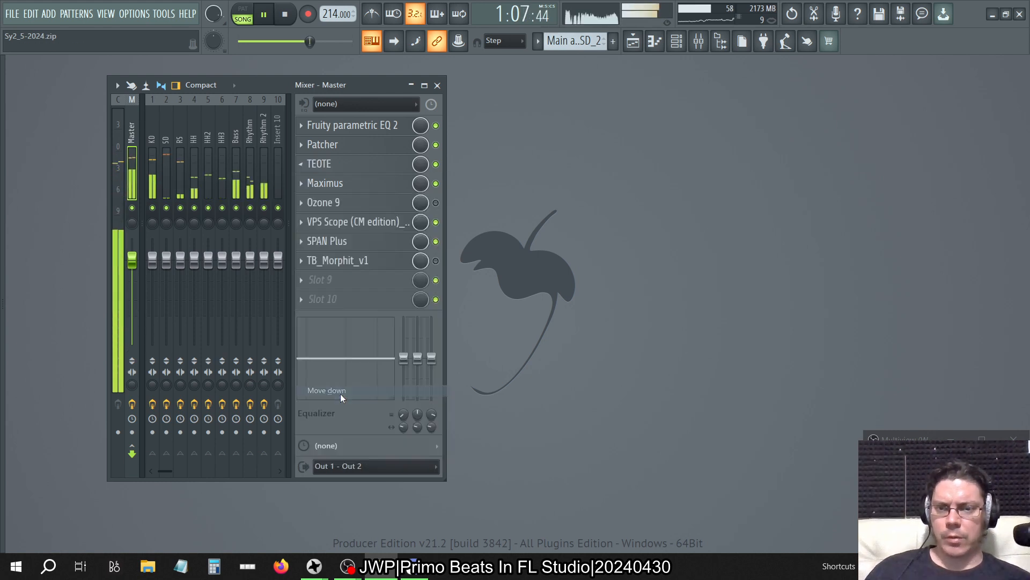
pyautogui.click(435, 202)
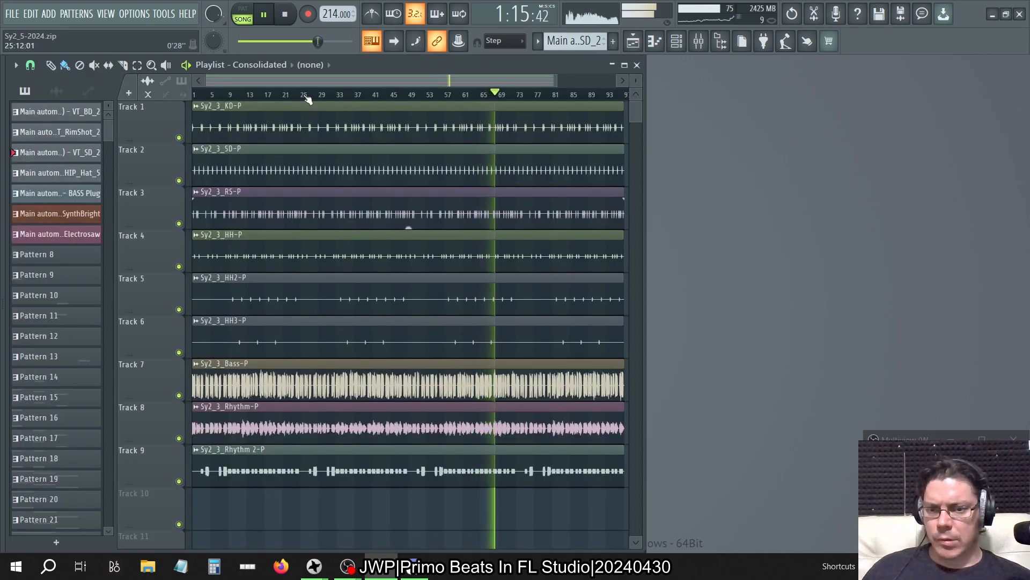
# - Try several short playback loop ranges on the playlist timeline, beginning with bars 13 to 19 and moving on to around bar 33
pyautogui.moveTo(250, 95); pyautogui.dragTo(271, 96)
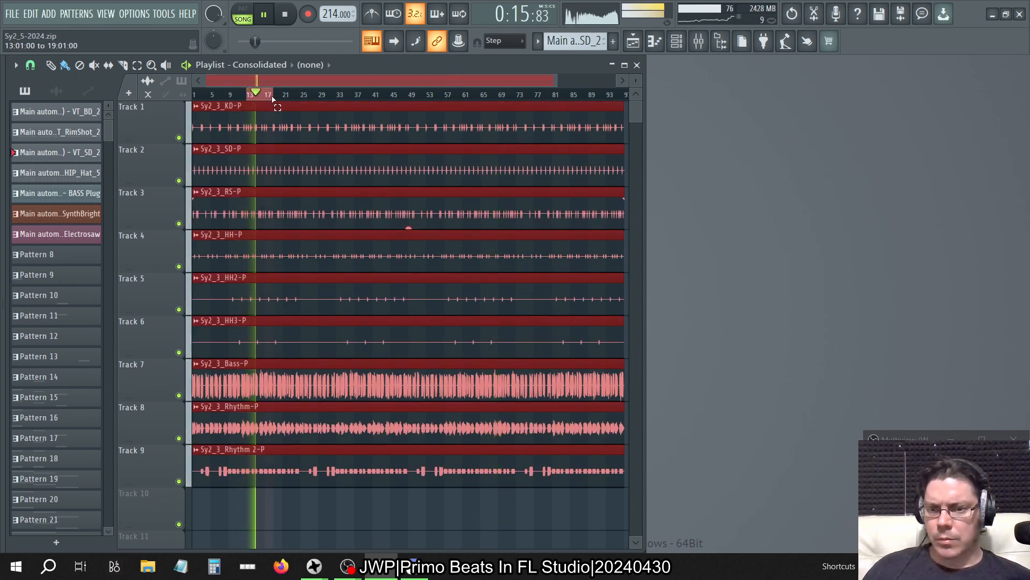
pyautogui.click(311, 103)
pyautogui.moveTo(311, 101); pyautogui.dragTo(360, 97)
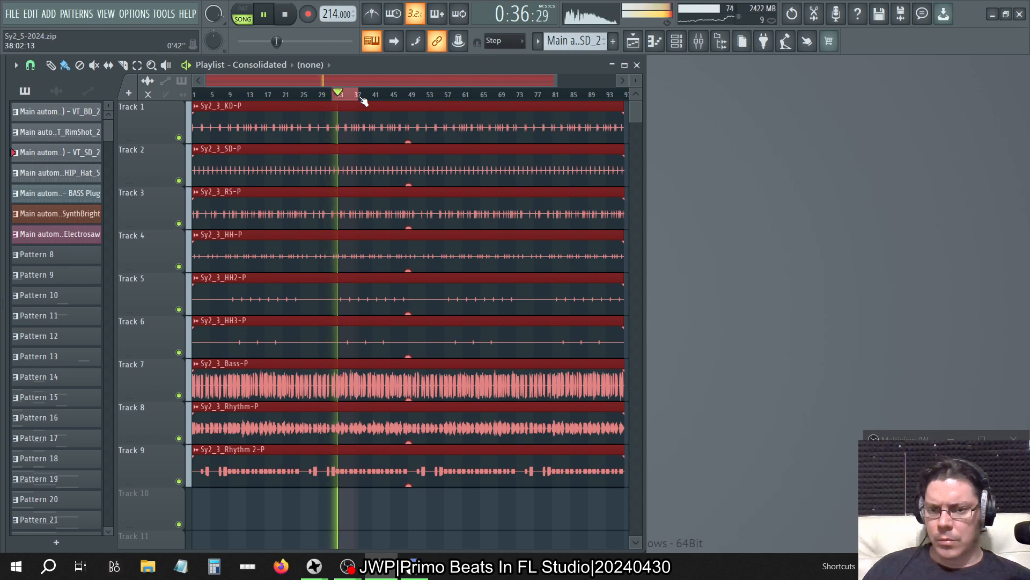
pyautogui.moveTo(325, 96); pyautogui.dragTo(352, 102)
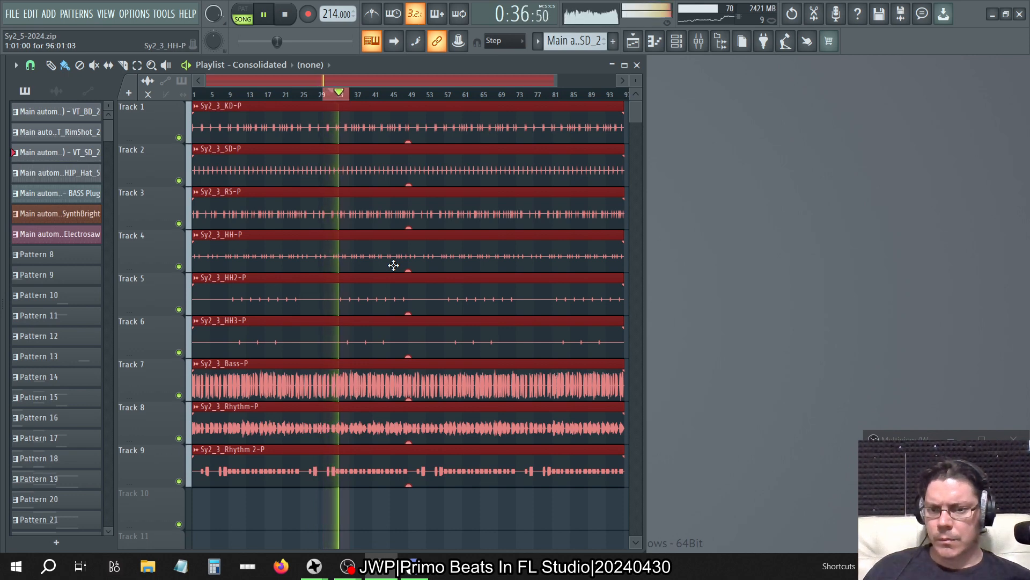
# - Check the Ozone 9 window on the master track and return to the playlist
pyautogui.press('F9')
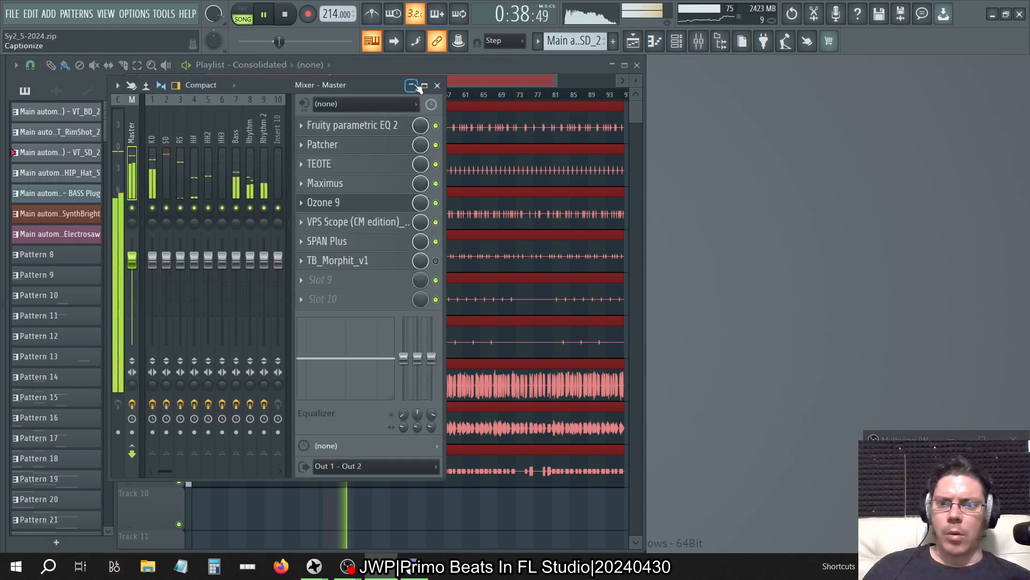
pyautogui.click(376, 204)
pyautogui.click(471, 69)
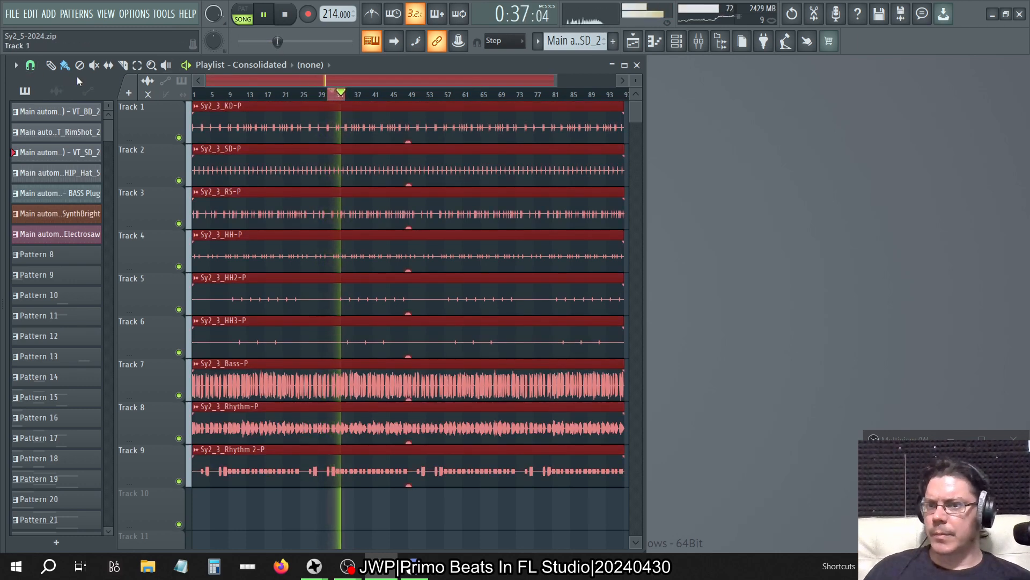
# - Change the playlist's snap setting and select a short playback loop of about bars 31 to 34
pyautogui.click(30, 66)
pyautogui.click(224, 180)
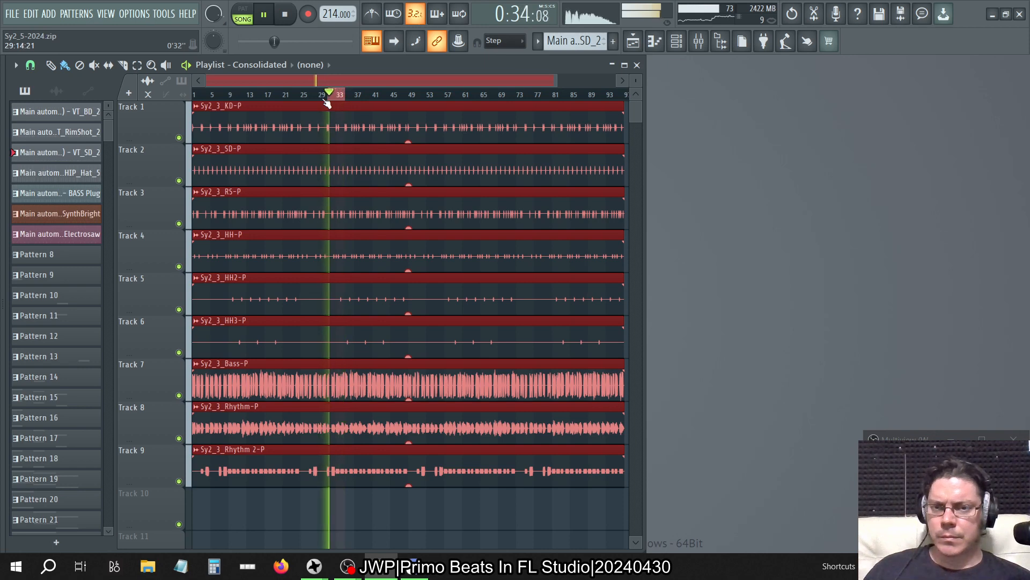
pyautogui.moveTo(326, 97); pyautogui.dragTo(338, 101)
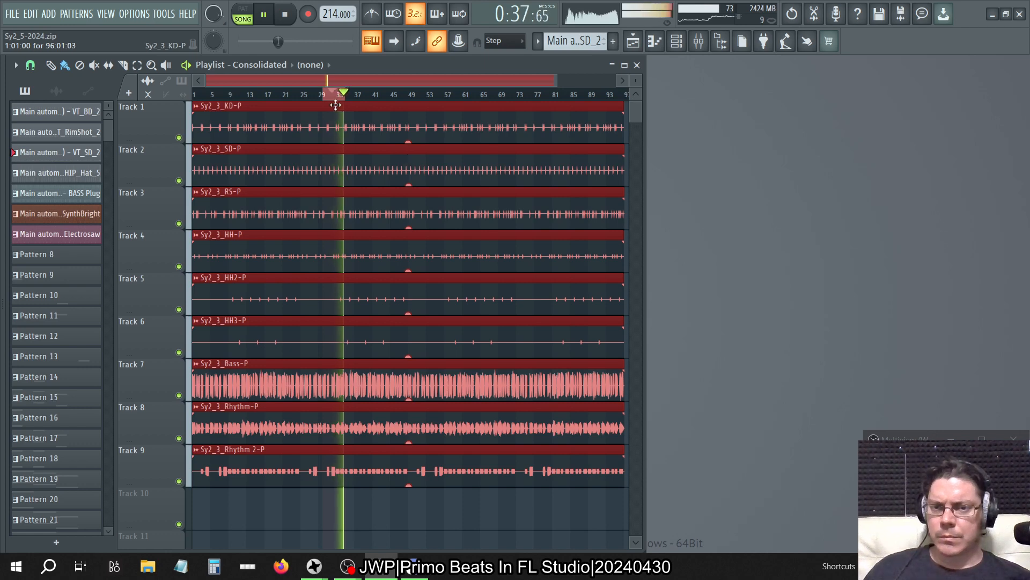
pyautogui.moveTo(328, 96); pyautogui.dragTo(350, 103)
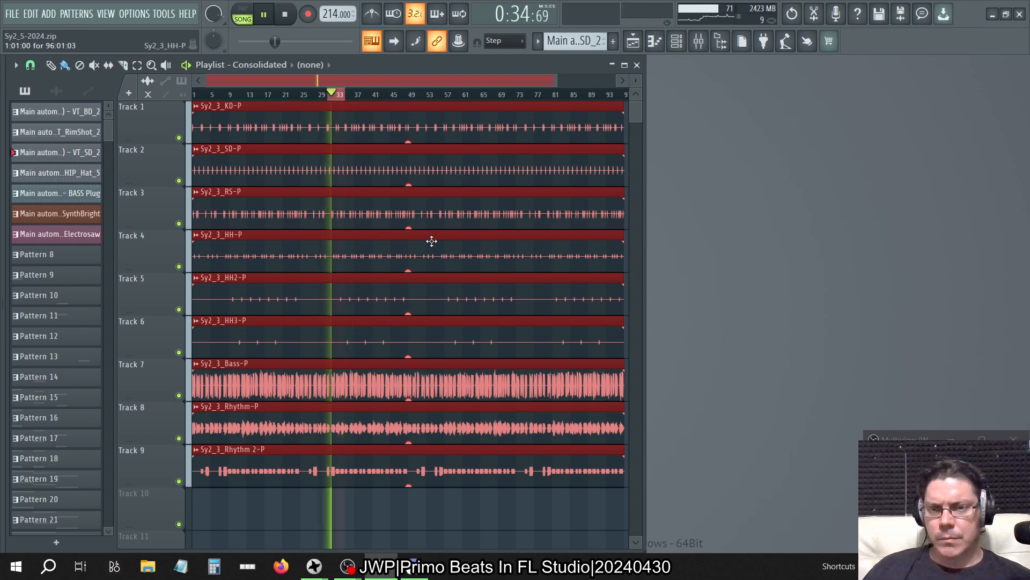
# - Run Ozone 9's Master Assistant on the master with Modern modules, manual High intensity and Streaming as the destination
pyautogui.click(699, 42)
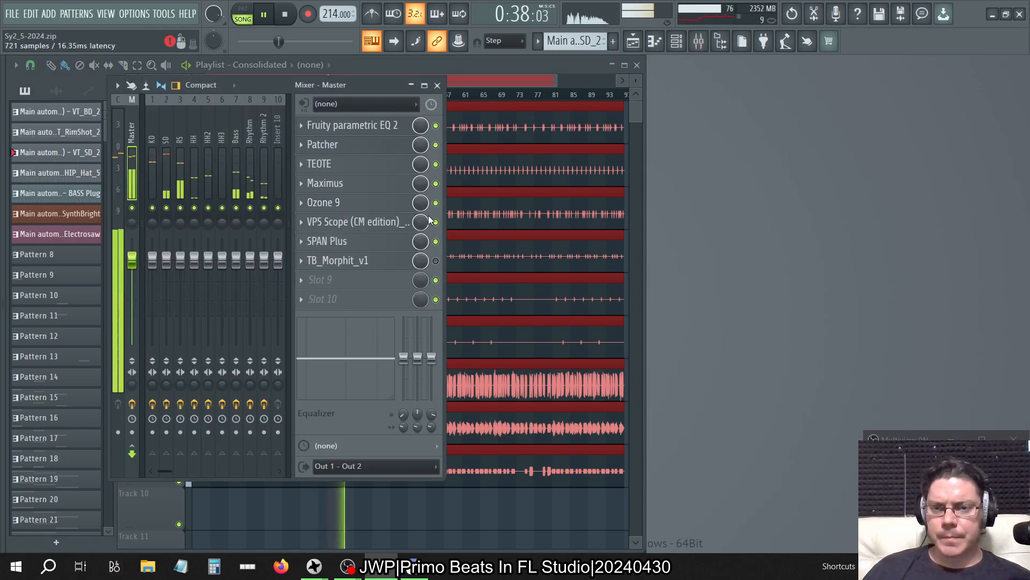
pyautogui.click(325, 202)
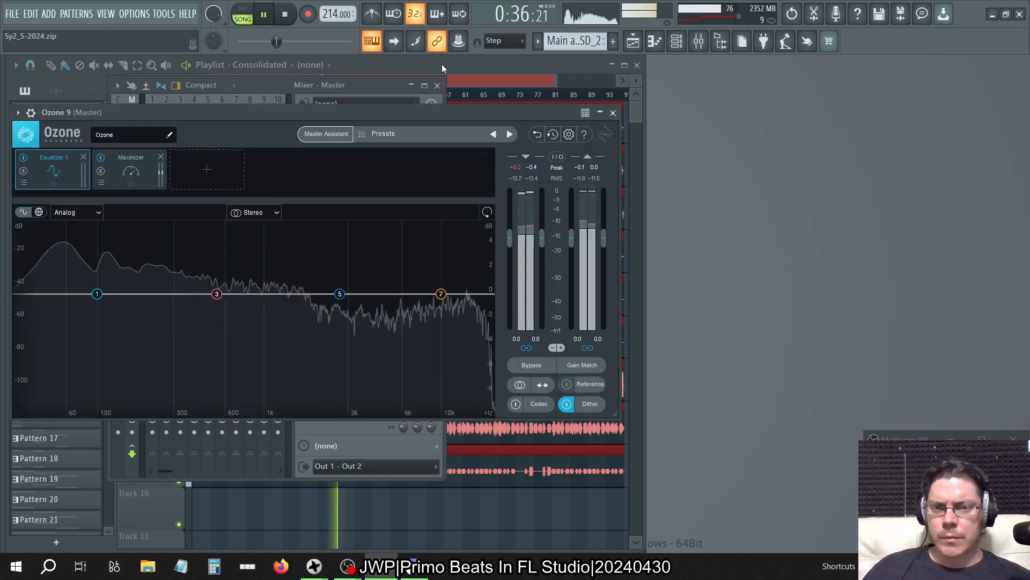
pyautogui.click(328, 134)
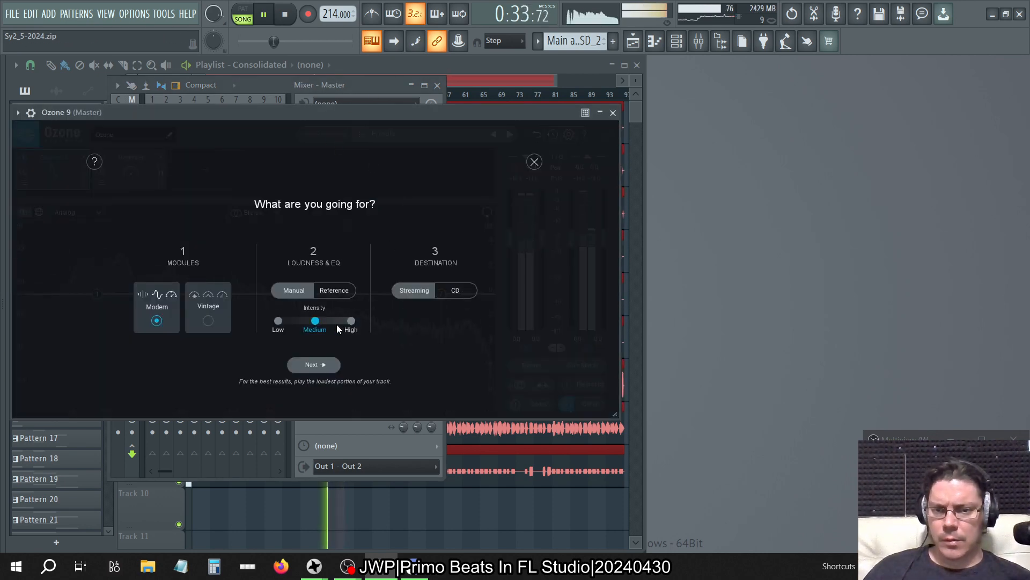
pyautogui.click(468, 290)
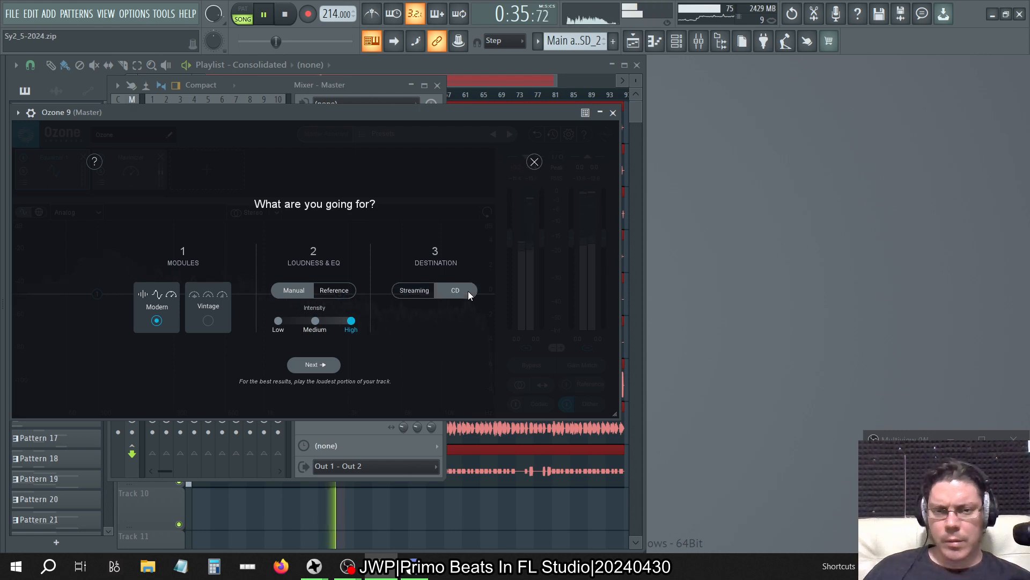
pyautogui.click(419, 289)
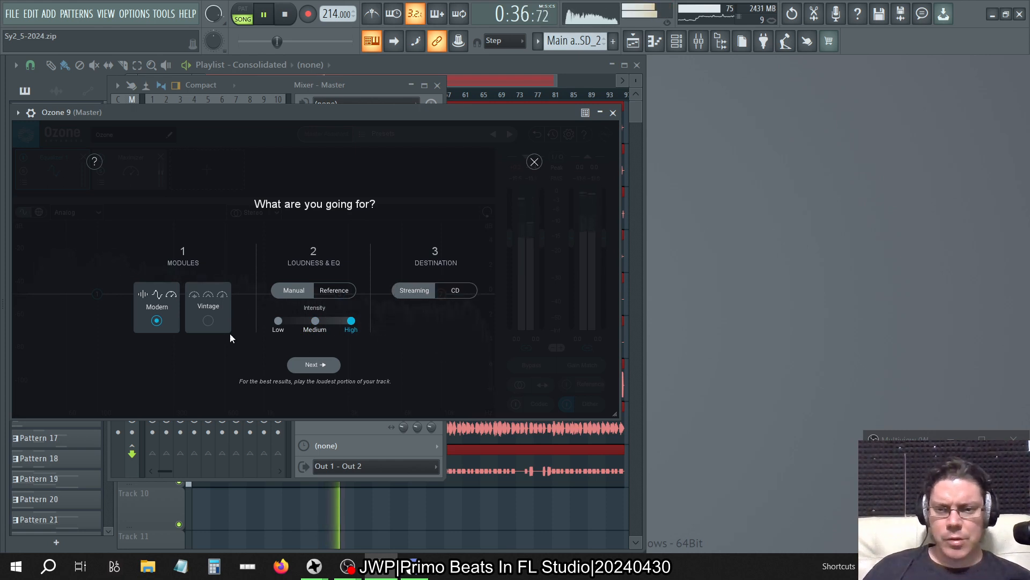
pyautogui.click(316, 365)
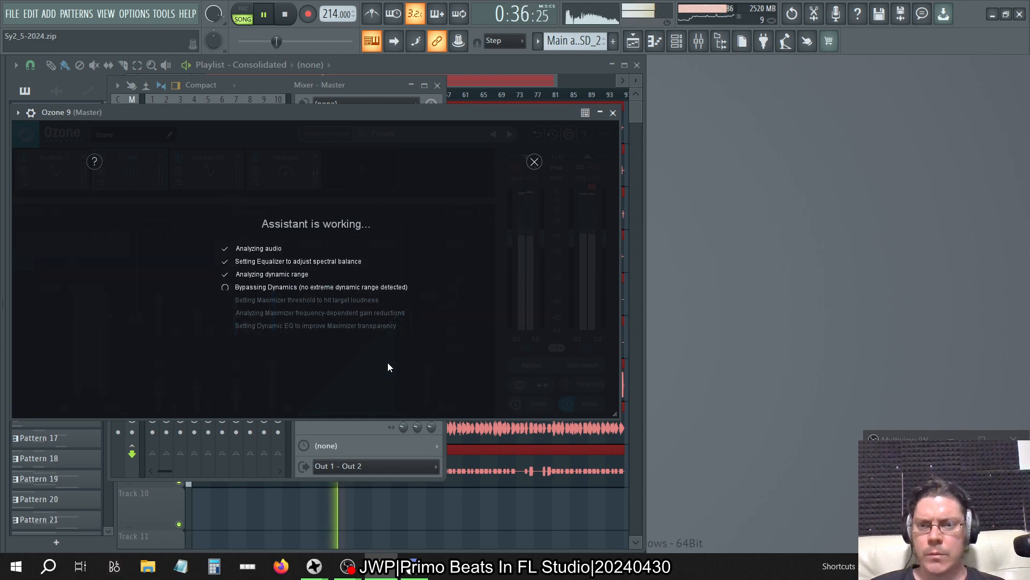
# - Monitor the master levels during the assistant's analysis, accept its mastering suggestion and pause playback
pyautogui.click(367, 86)
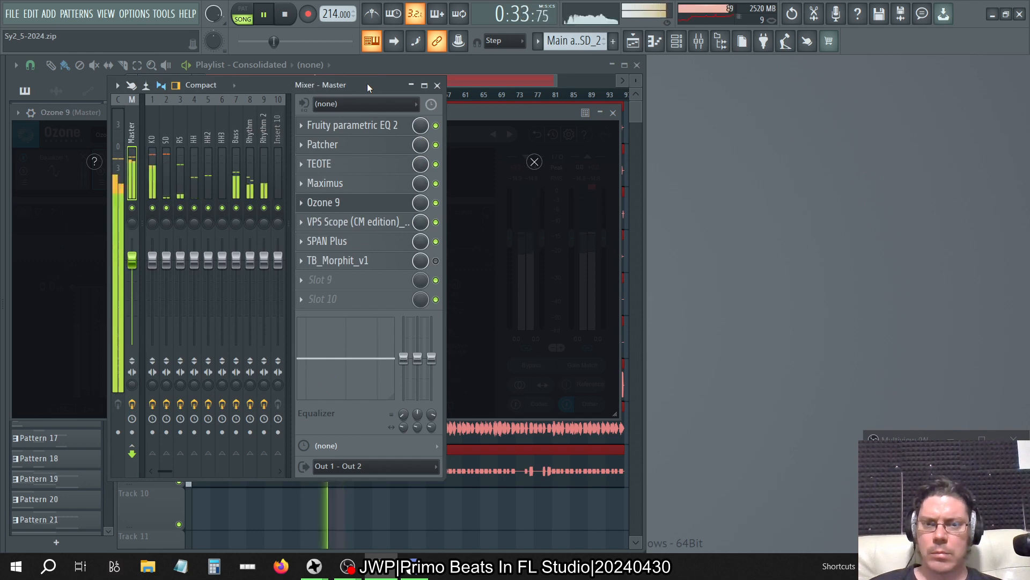
pyautogui.click(462, 113)
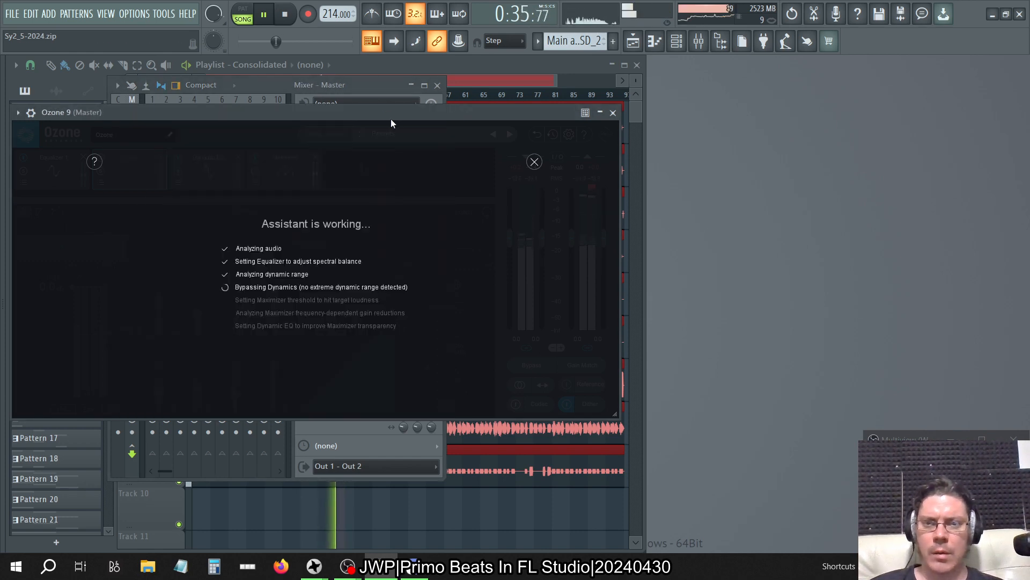
pyautogui.click(373, 85)
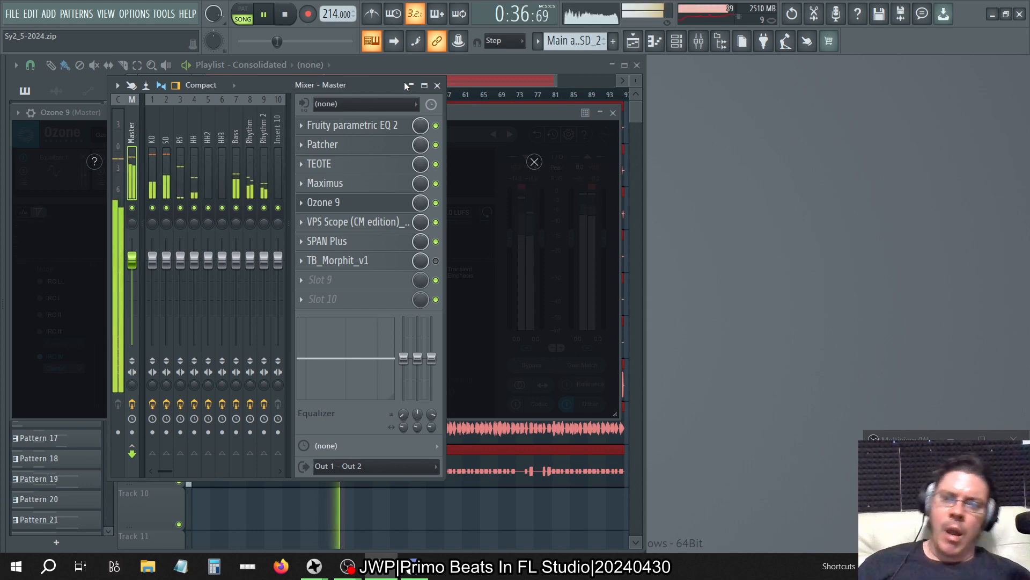
pyautogui.click(471, 111)
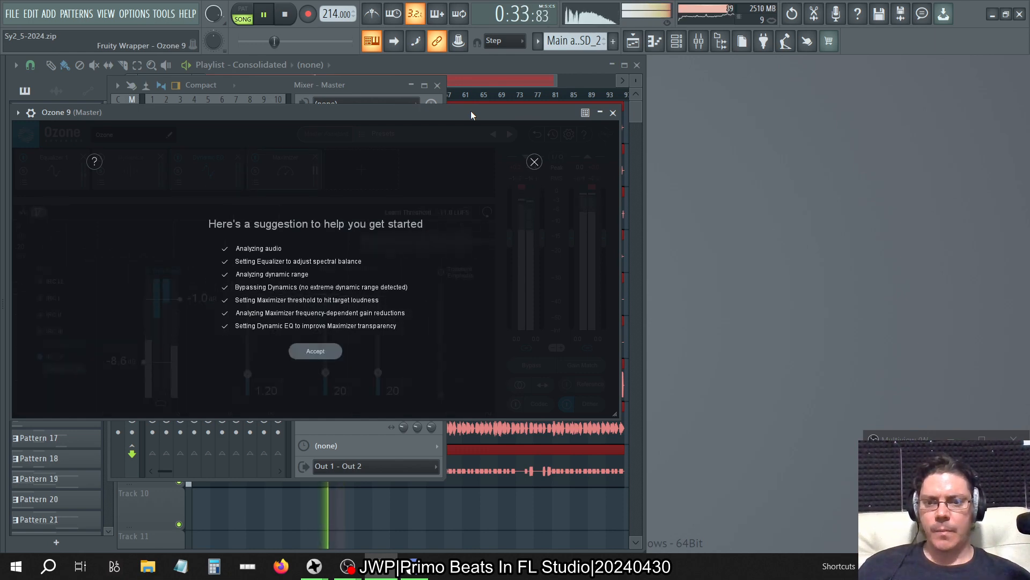
pyautogui.click(327, 352)
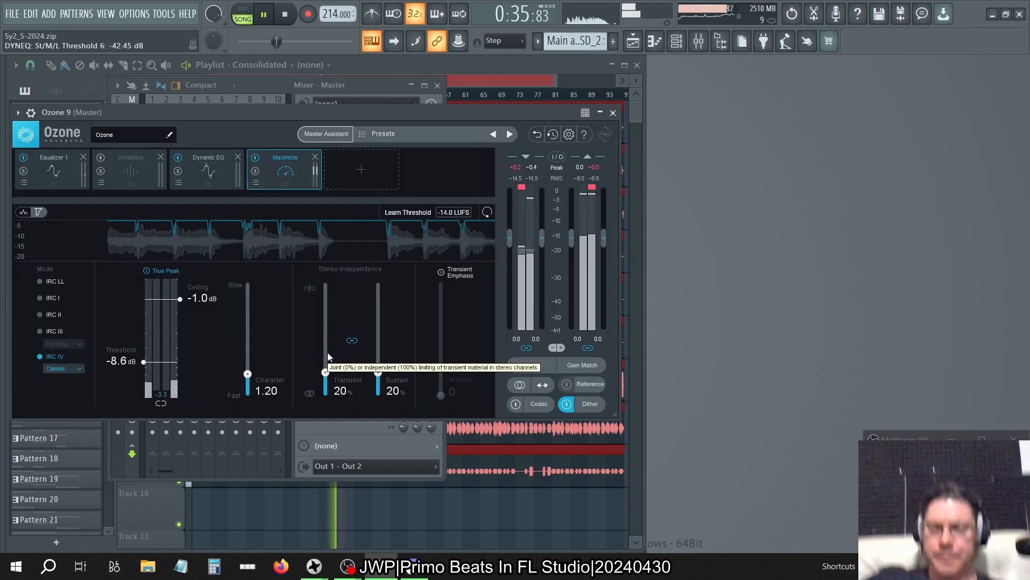
pyautogui.press('space')
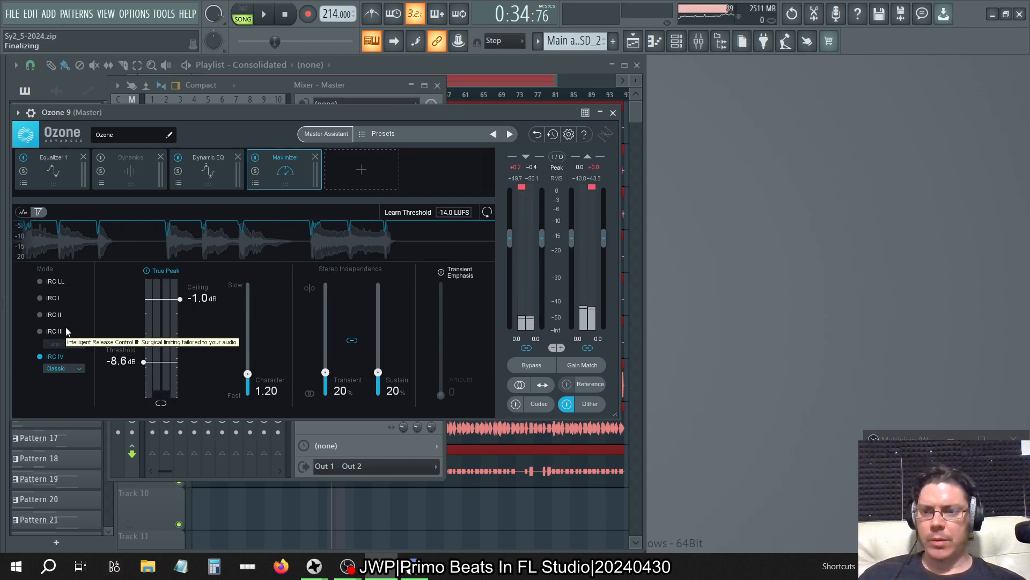
# - Set the Ozone 9 Maximizer to IRC I mode and bypass the Equalizer 1 and Dynamic EQ modules
pyautogui.click(52, 298)
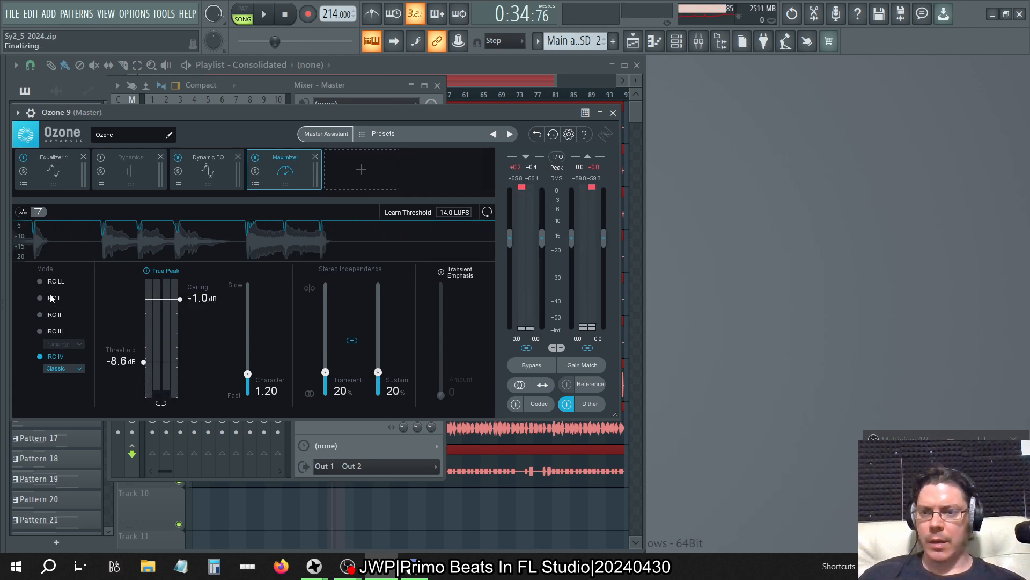
pyautogui.click(52, 159)
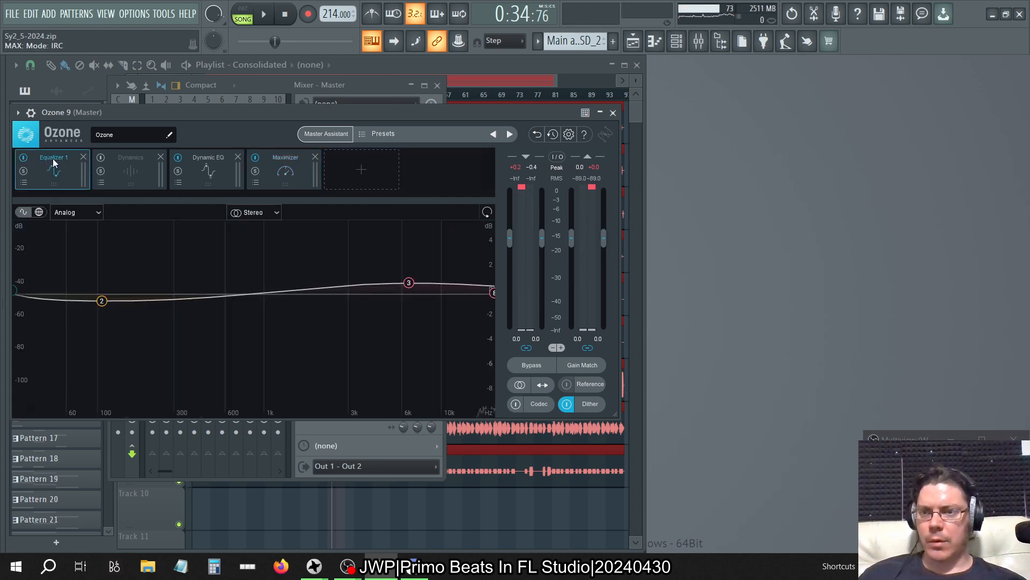
pyautogui.click(152, 172)
pyautogui.click(189, 174)
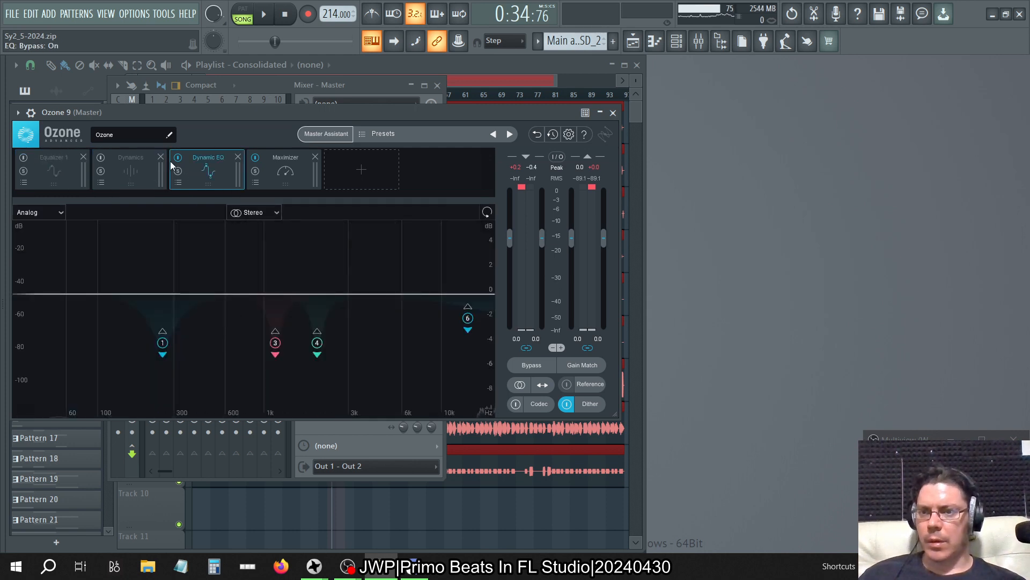
# - Set the Maximizer's ceiling to -1.5 dB and its Learn Threshold target to -13.5 LUFS
pyautogui.click(294, 176)
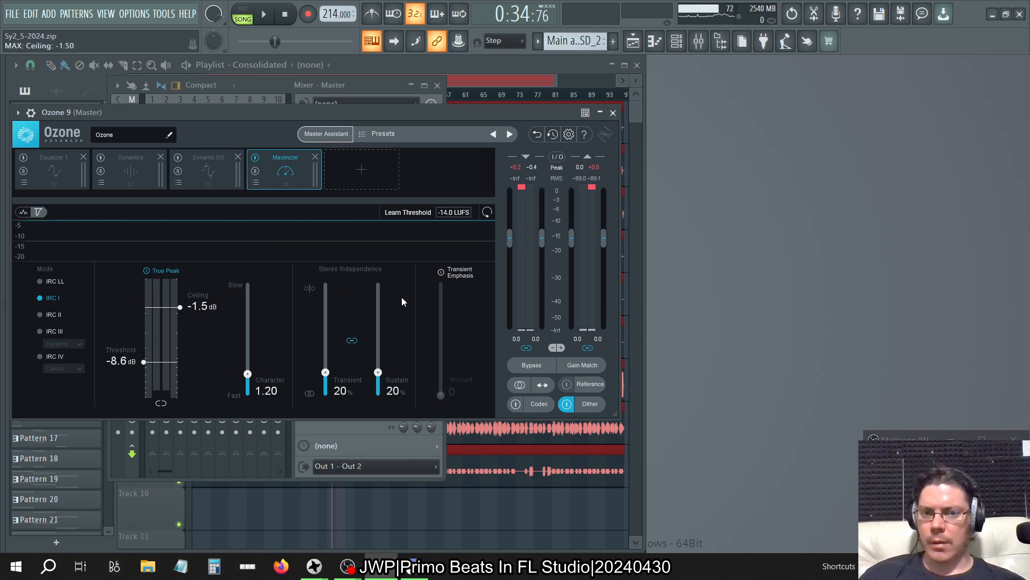
pyautogui.doubleClick(442, 211)
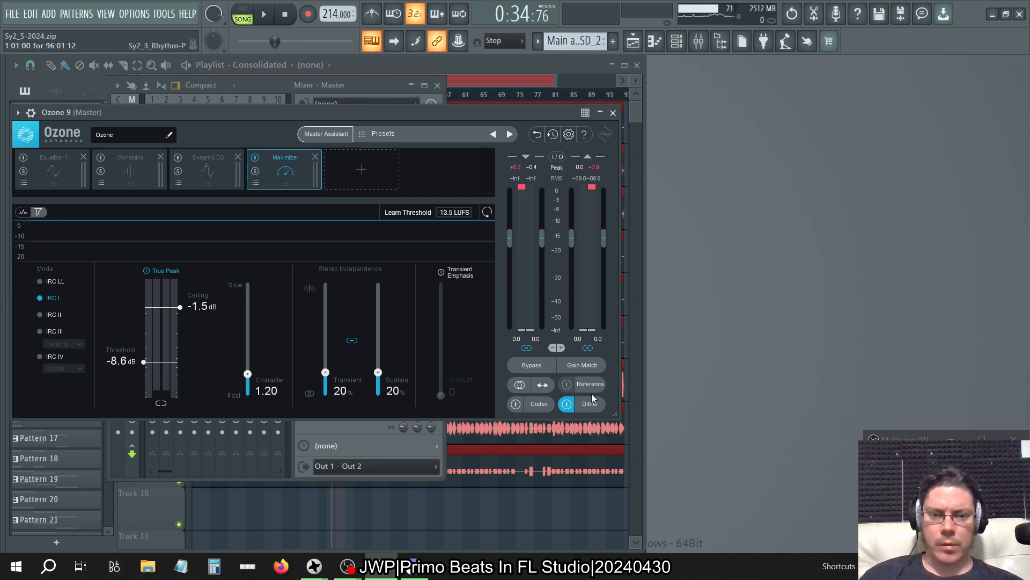
# - Close all open windows, then reopen the playlist without the loop selection and return playback to the song's start
pyautogui.click(612, 112)
pyautogui.press('F12')
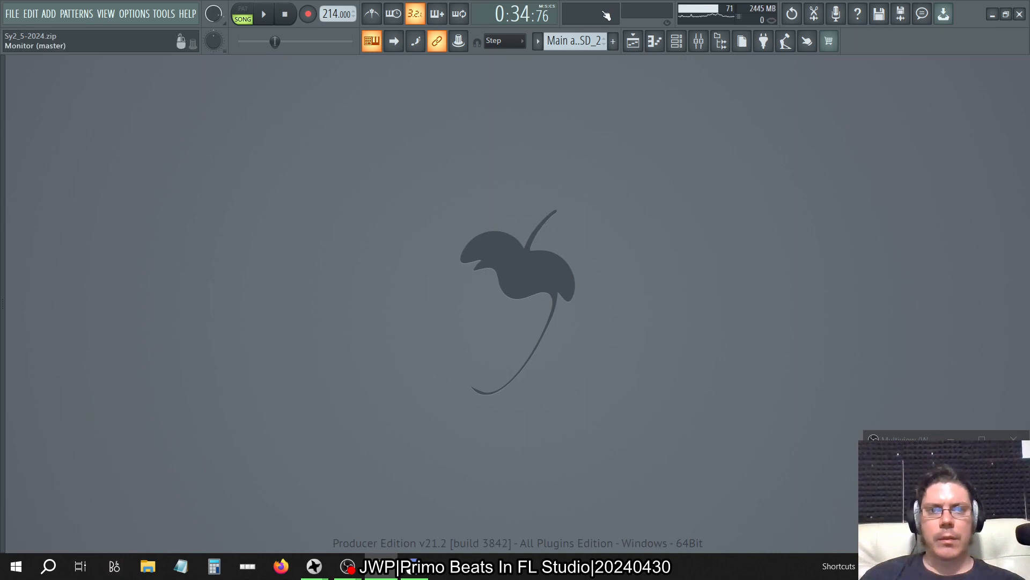
pyautogui.click(642, 42)
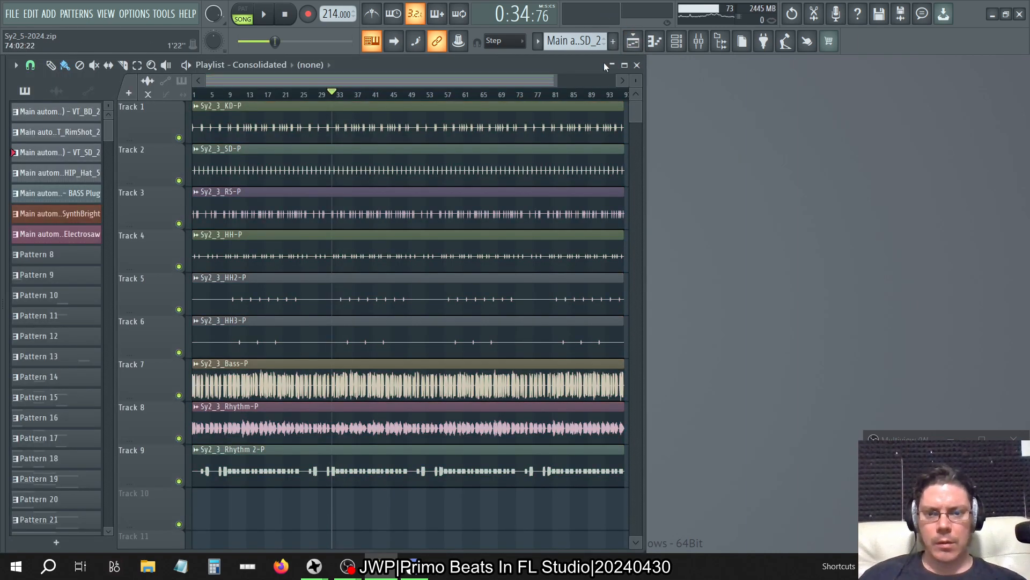
pyautogui.click(284, 14)
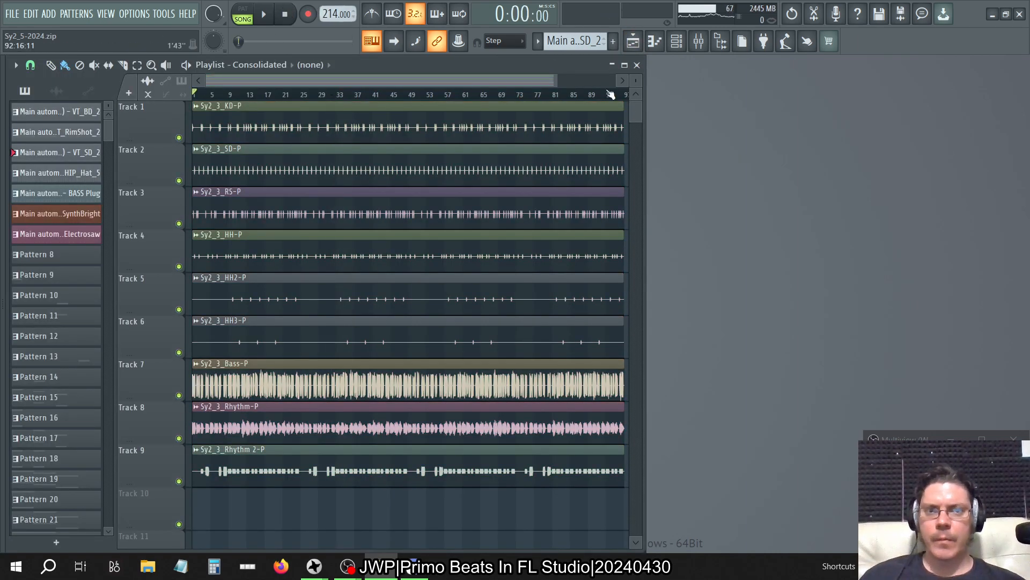
# - Enable TB_Morphit_v1 on the master and reset its output gain to 0.0 dB
pyautogui.click(699, 42)
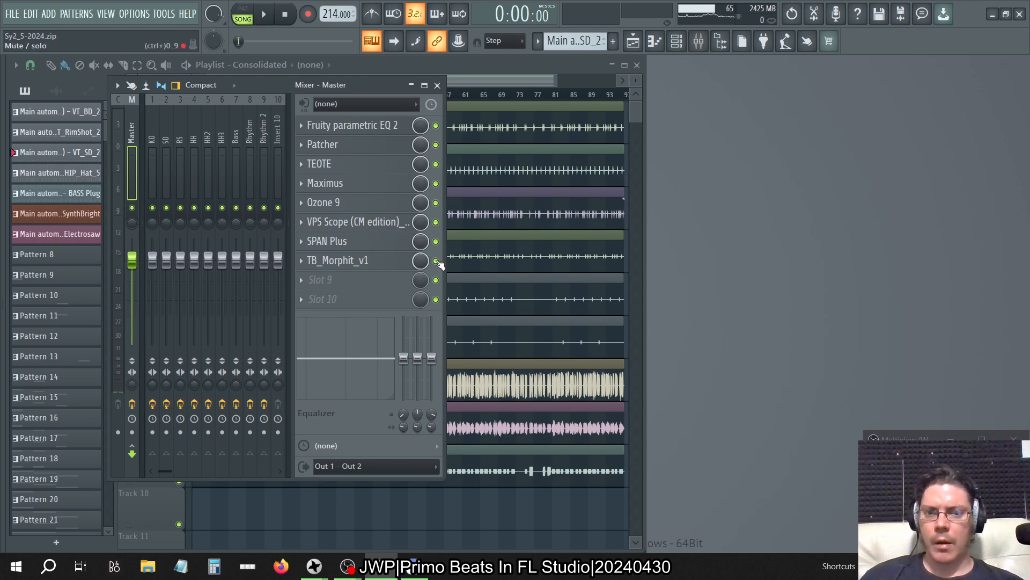
pyautogui.click(360, 210)
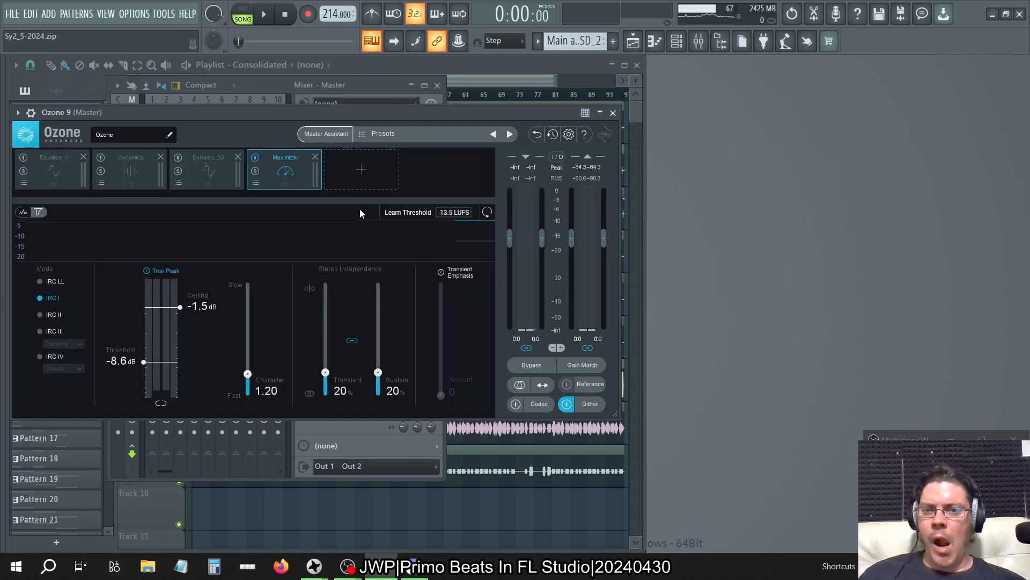
pyautogui.click(418, 337)
pyautogui.click(378, 267)
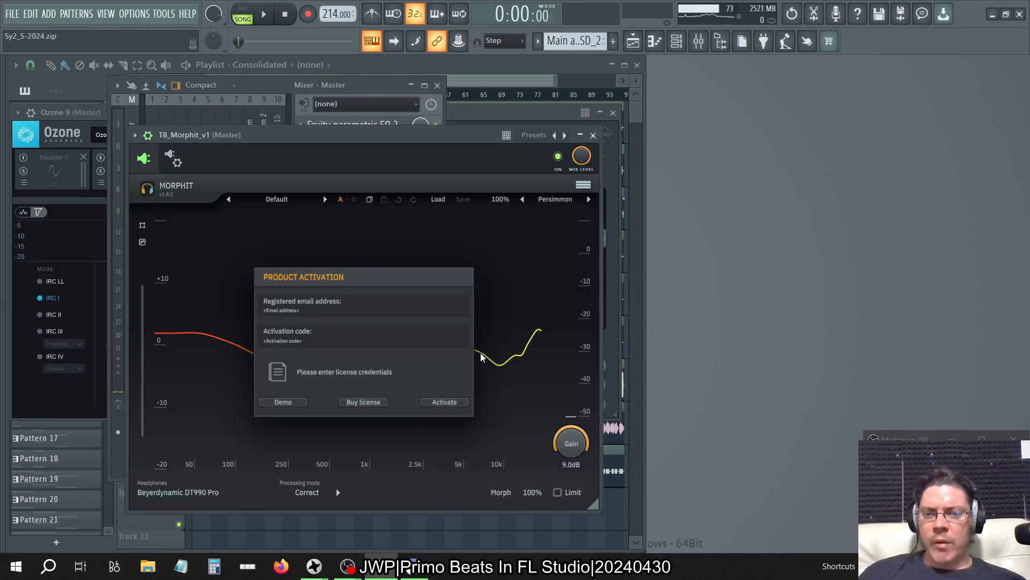
pyautogui.doubleClick(574, 443)
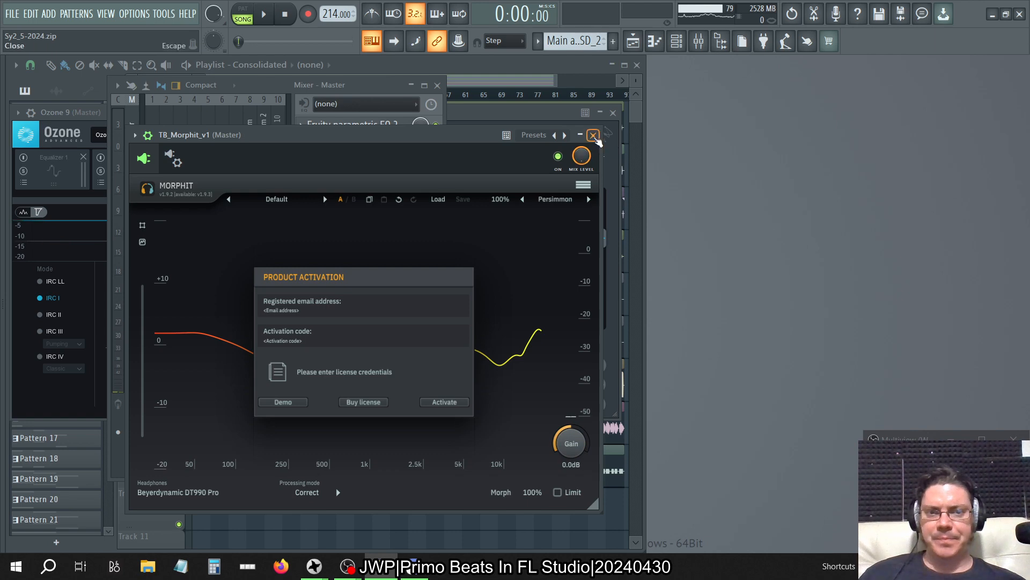
pyautogui.click(593, 135)
# - Activate Learn Threshold in the Ozone 9 Maximizer and play the whole song from the beginning
pyautogui.click(494, 116)
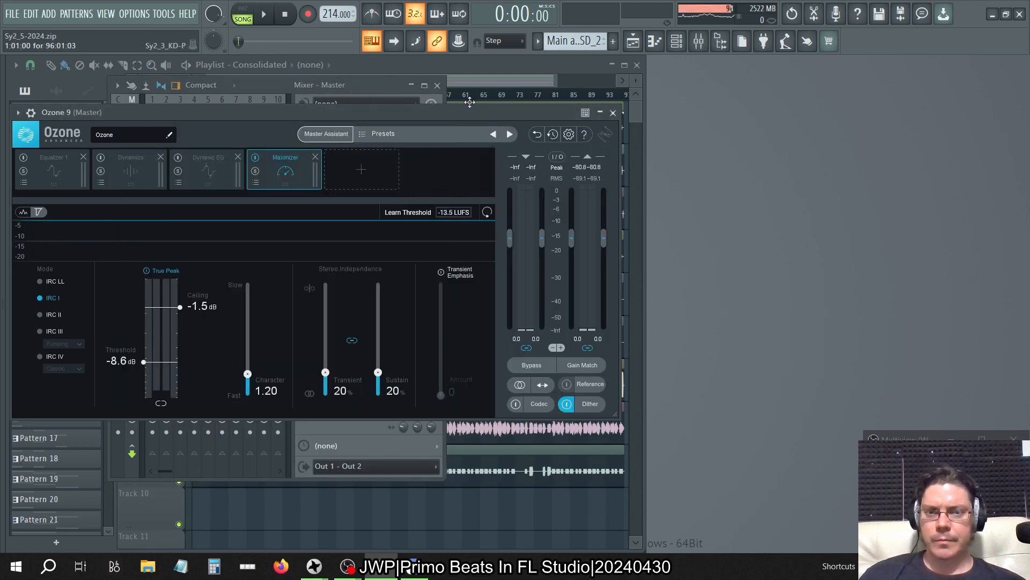
pyautogui.click(436, 86)
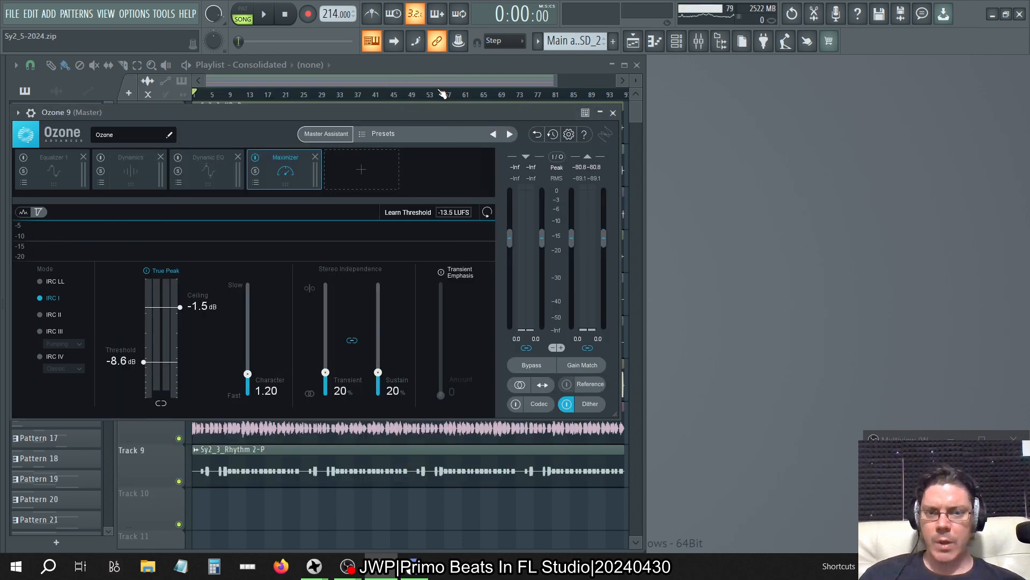
pyautogui.click(424, 213)
pyautogui.press('space')
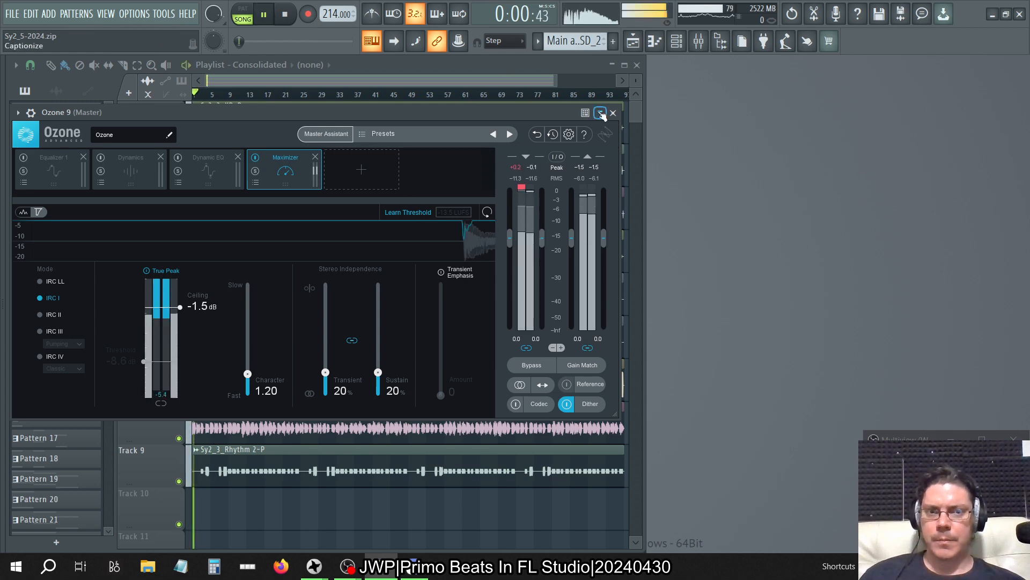
pyautogui.click(613, 113)
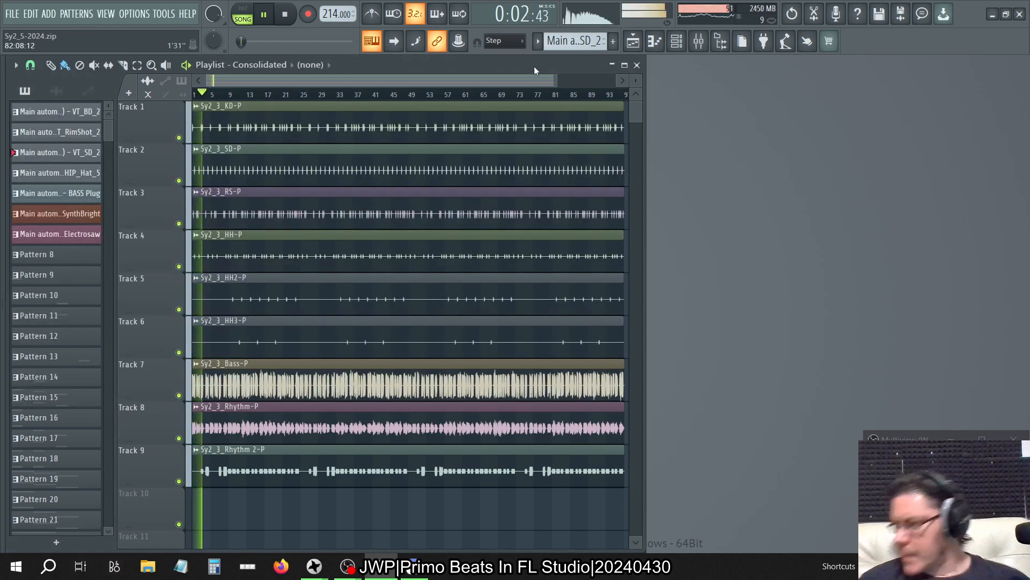
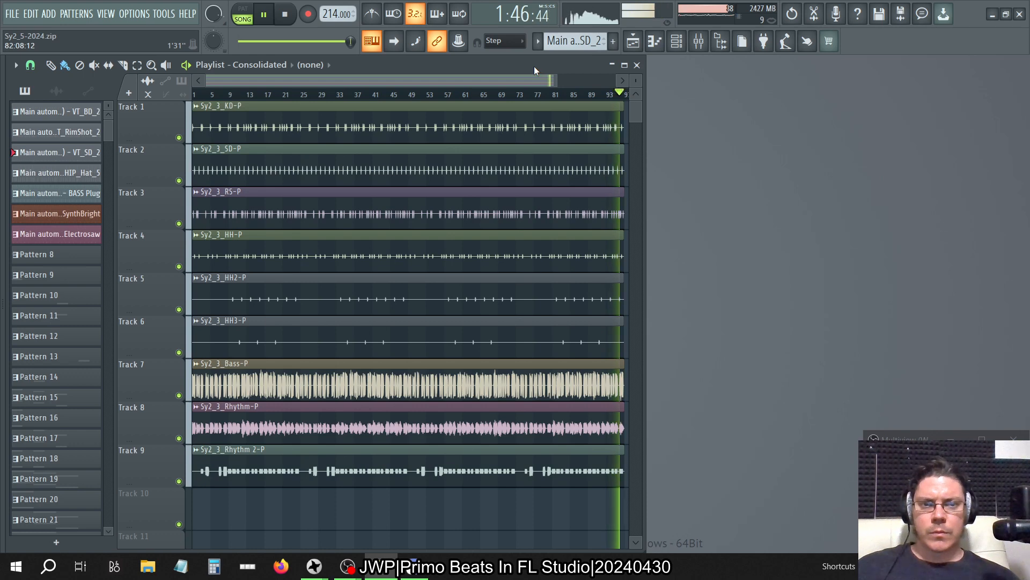
# - Stop playback at the song's end and turn off Learn Threshold in the master's Ozone 9 Maximizer
pyautogui.click(288, 14)
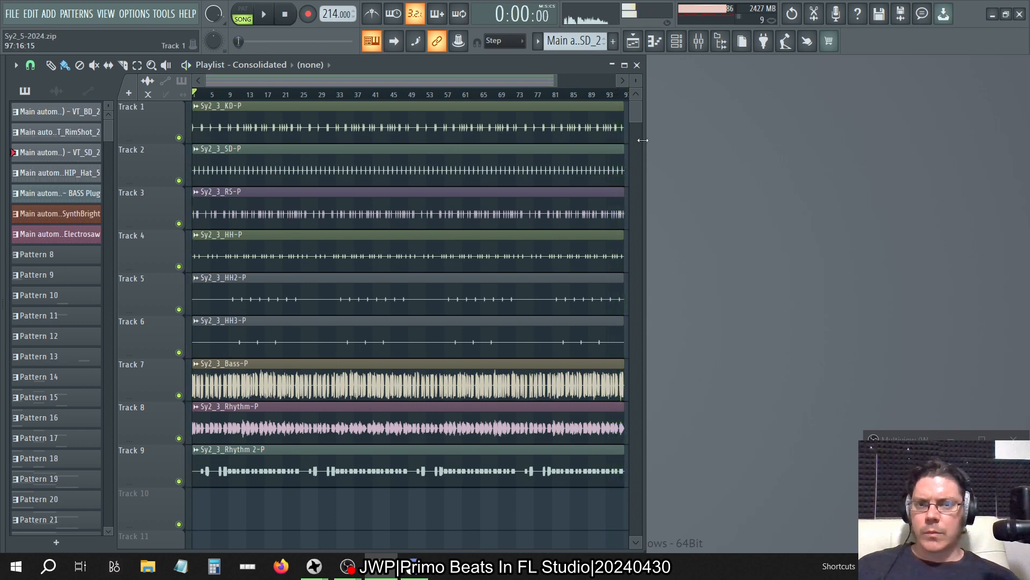
pyautogui.click(637, 65)
pyautogui.click(698, 42)
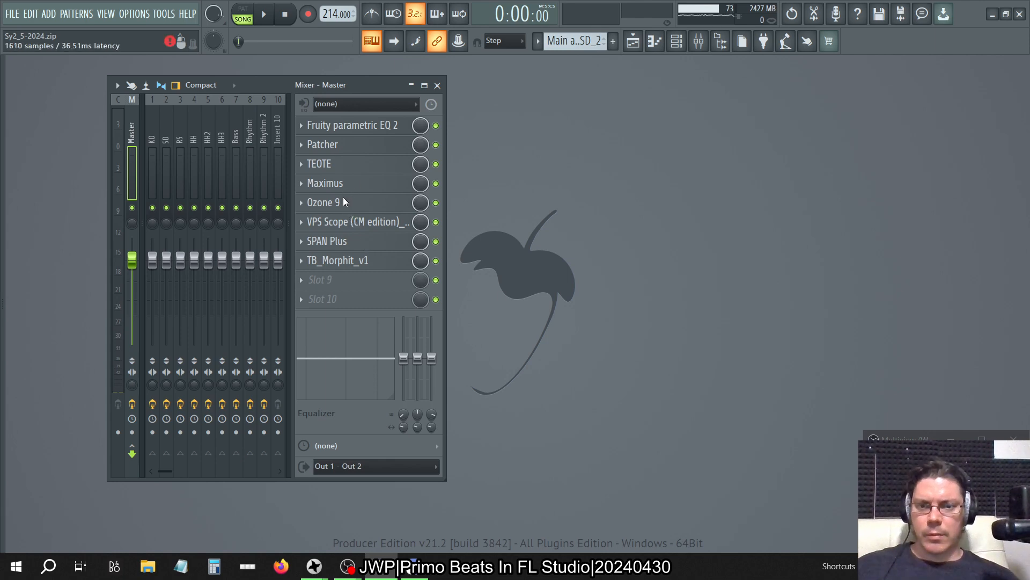
pyautogui.click(442, 201)
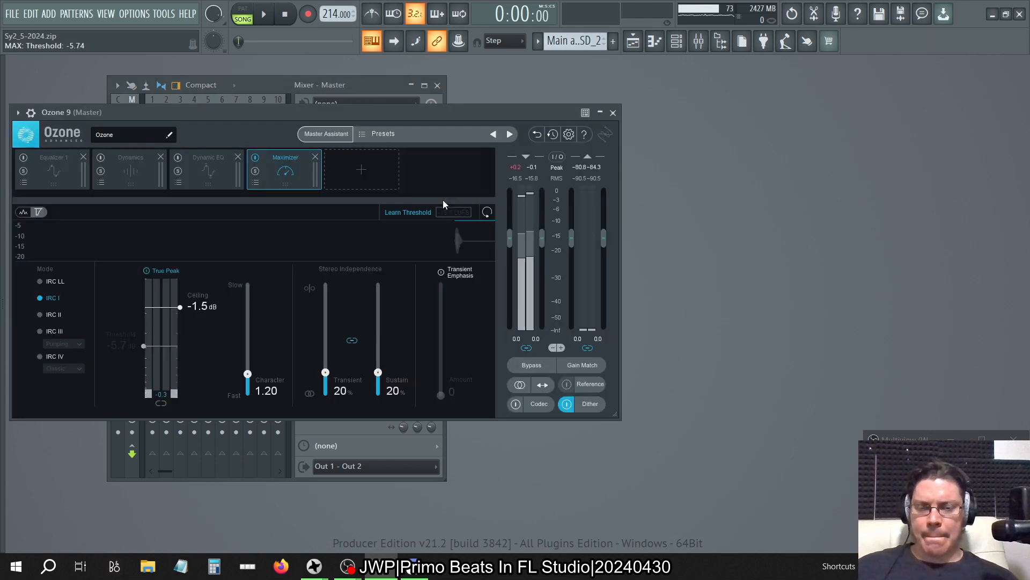
pyautogui.click(417, 211)
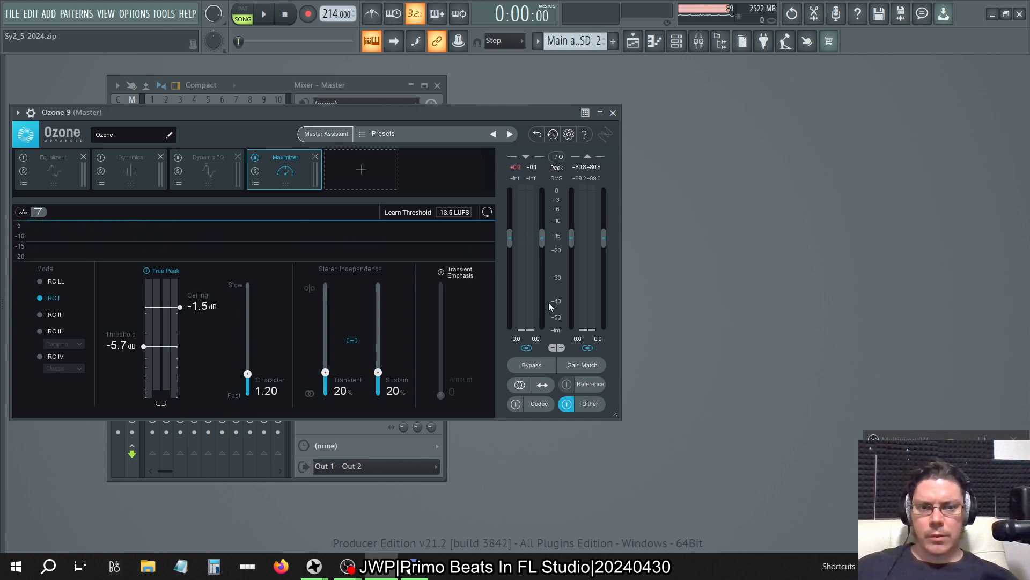
# - Close the Ozone 9 window and switch the Windows audio output from the headphones to the Realtek speaker
pyautogui.click(613, 113)
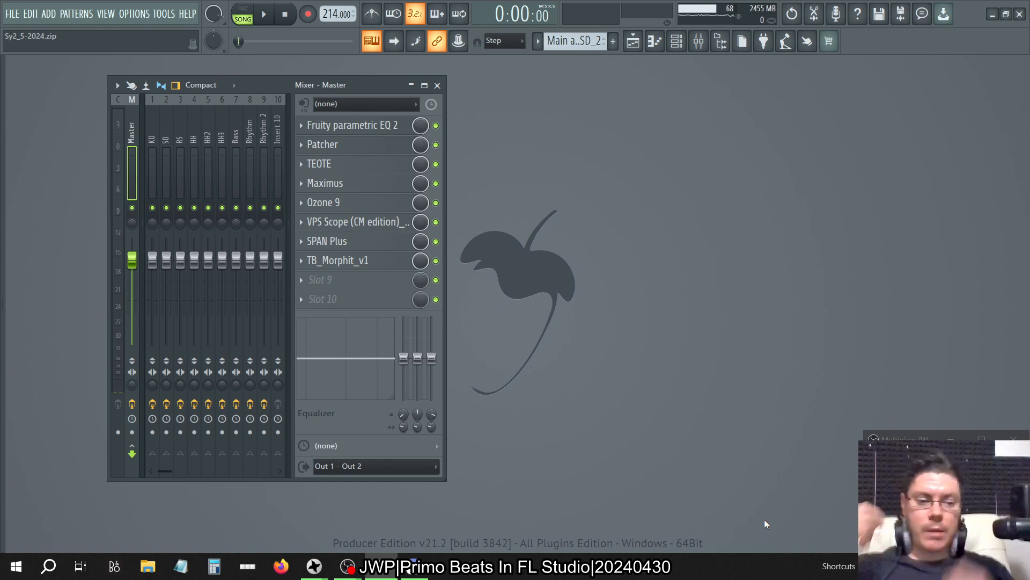
pyautogui.click(940, 566)
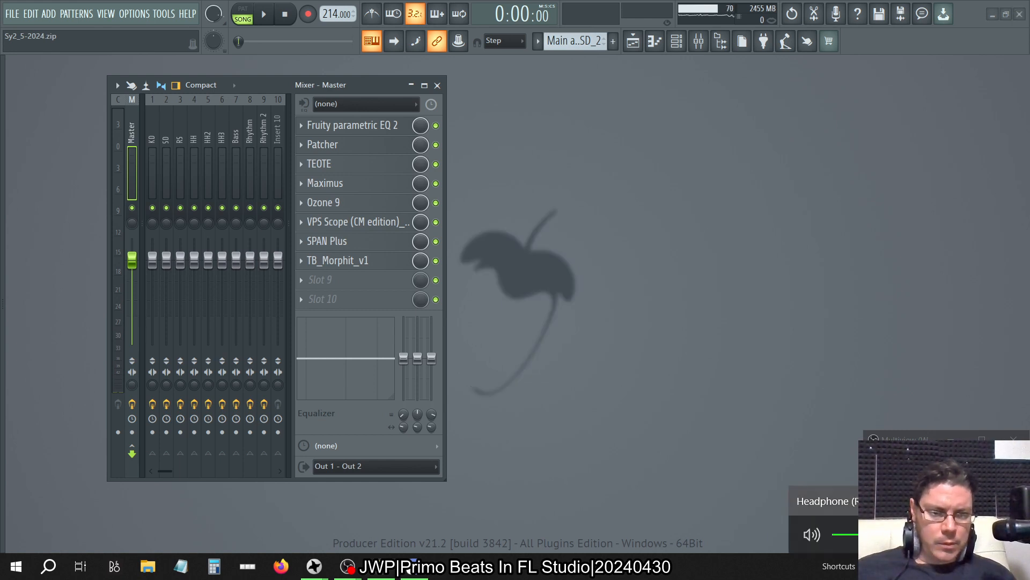
pyautogui.click(1017, 500)
pyautogui.scroll(-2, 987, 475)
pyautogui.click(827, 502)
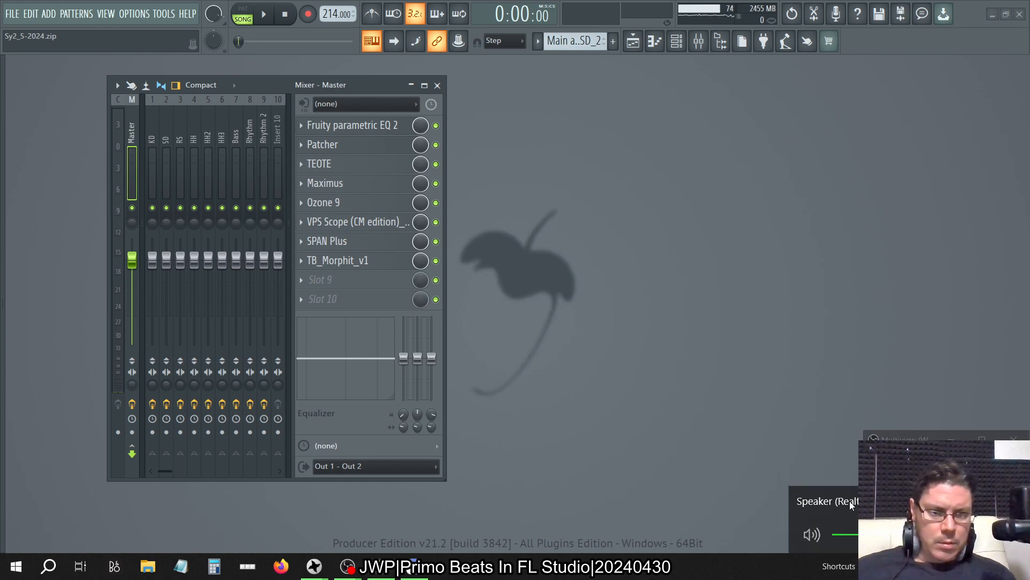
# - Disable TB_Morphit_v1 on the master and play about the first 10 seconds of the song
pyautogui.click(435, 261)
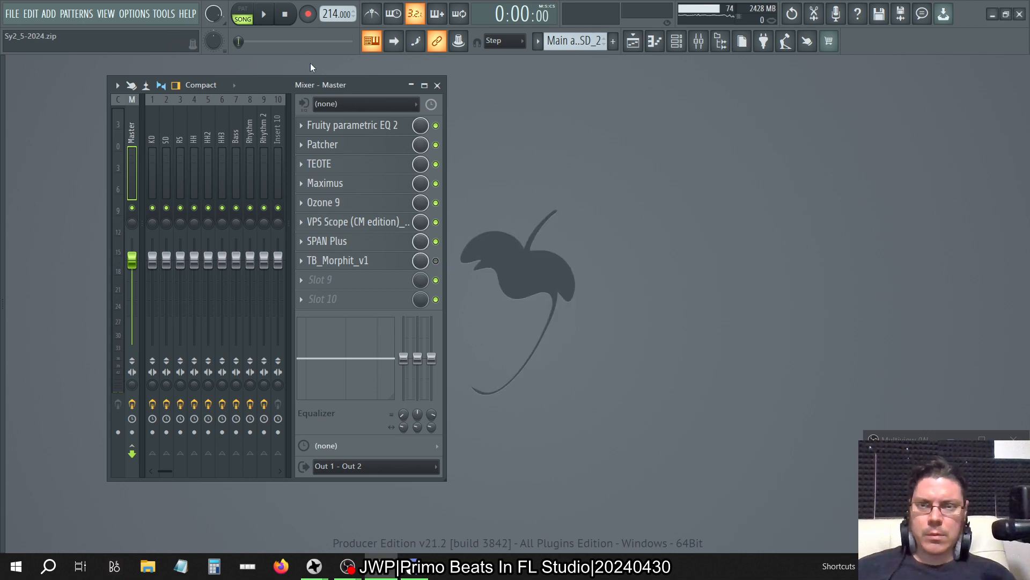
pyautogui.click(263, 14)
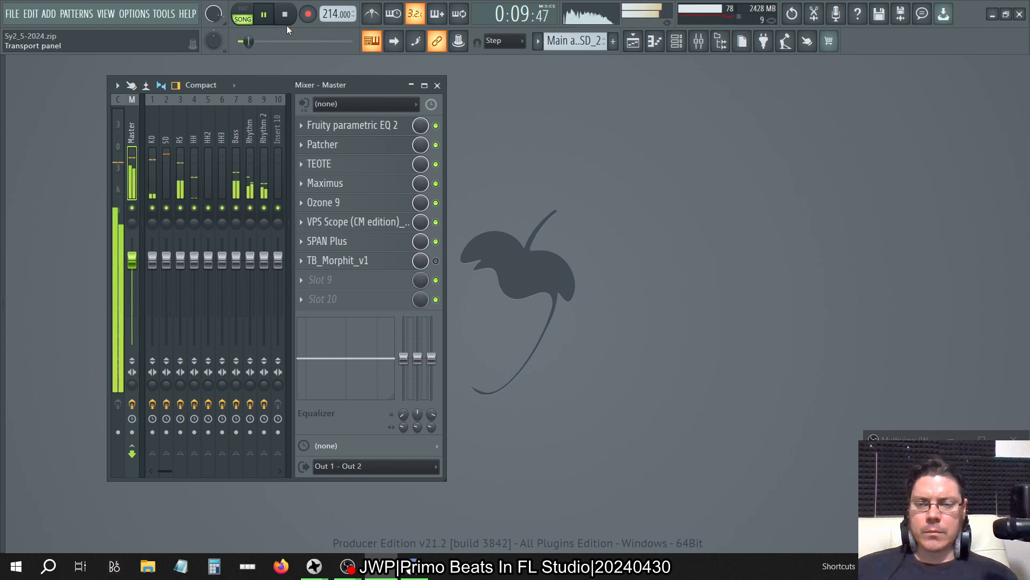
pyautogui.click(287, 19)
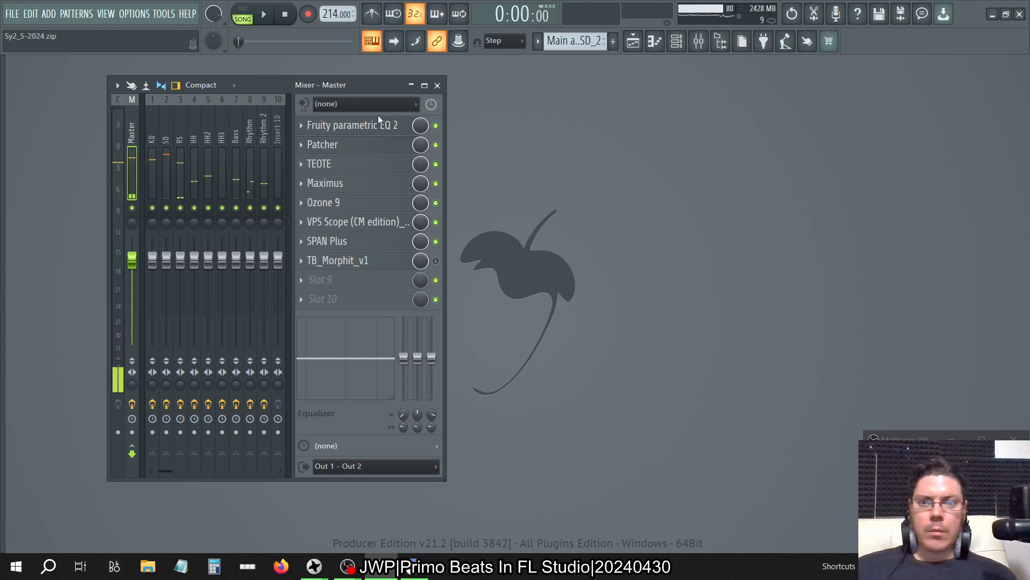
# - Save the project and begin a Wave file export into the PreCuts folder
pyautogui.click(19, 15)
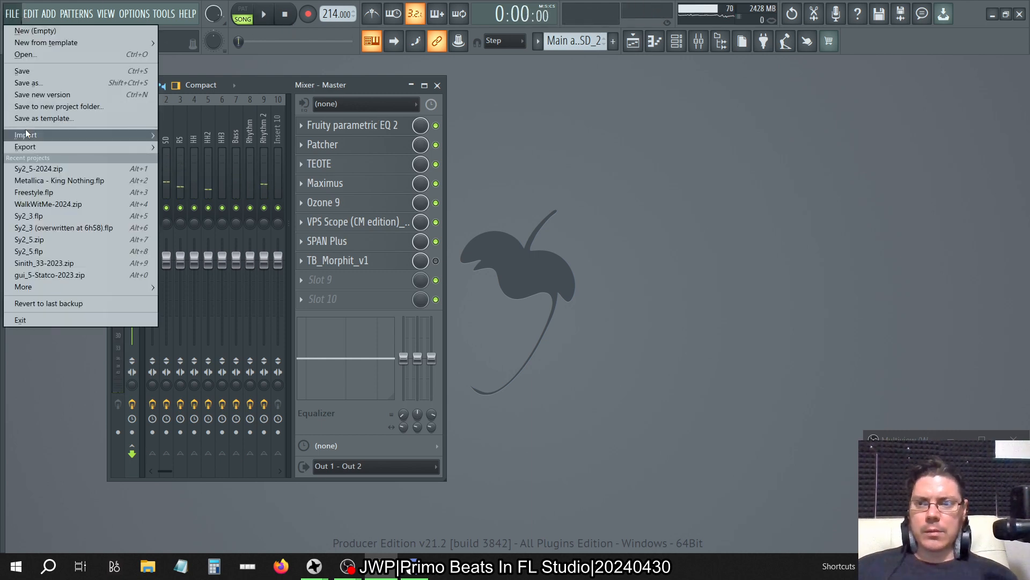
pyautogui.click(18, 70)
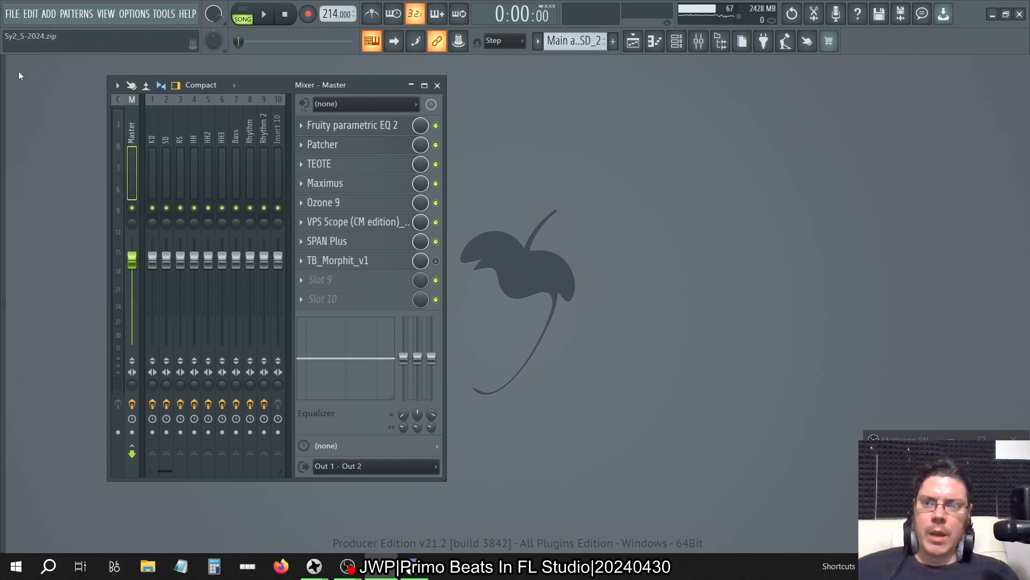
pyautogui.click(12, 14)
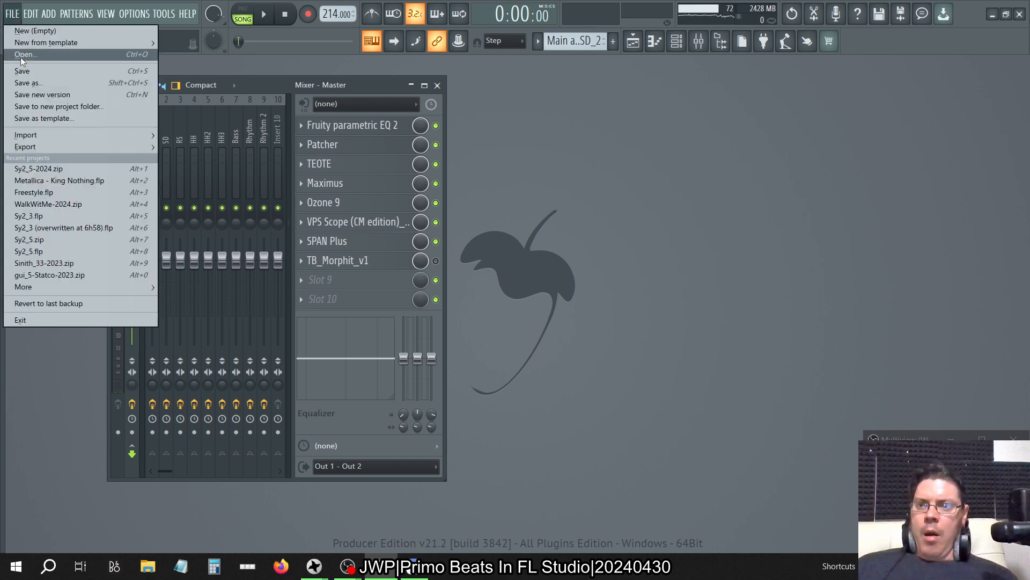
pyautogui.moveTo(27, 141)
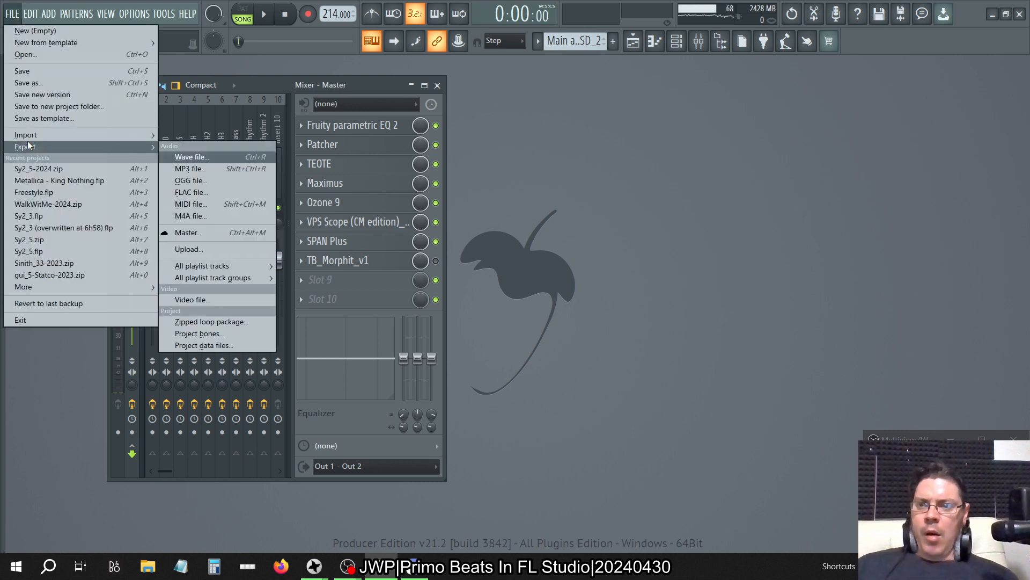
pyautogui.click(183, 156)
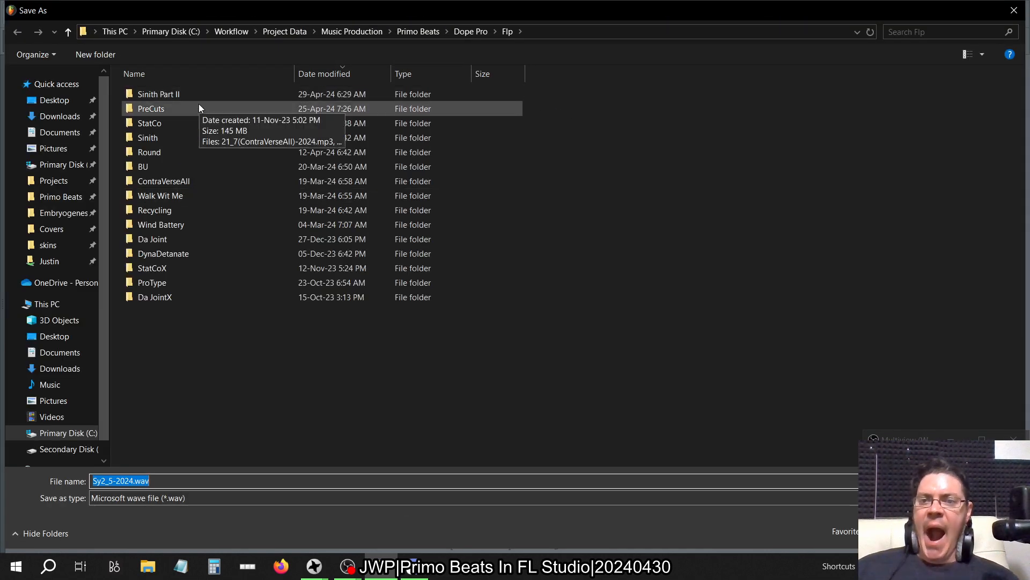
pyautogui.doubleClick(199, 107)
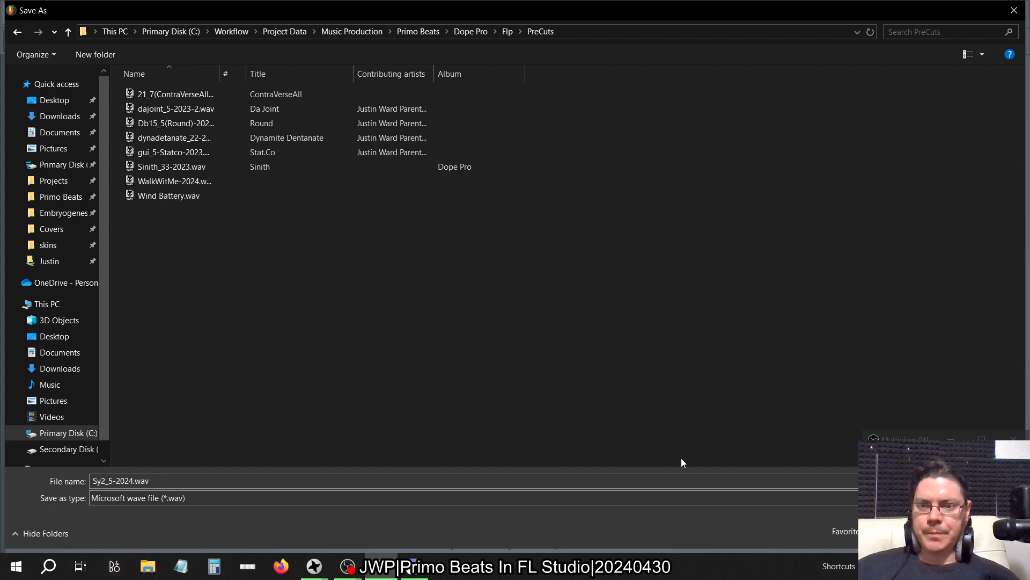
# - Name the export Sy2_5(SinithPartII)-2024.wav and start rendering the full song
pyautogui.click(134, 481)
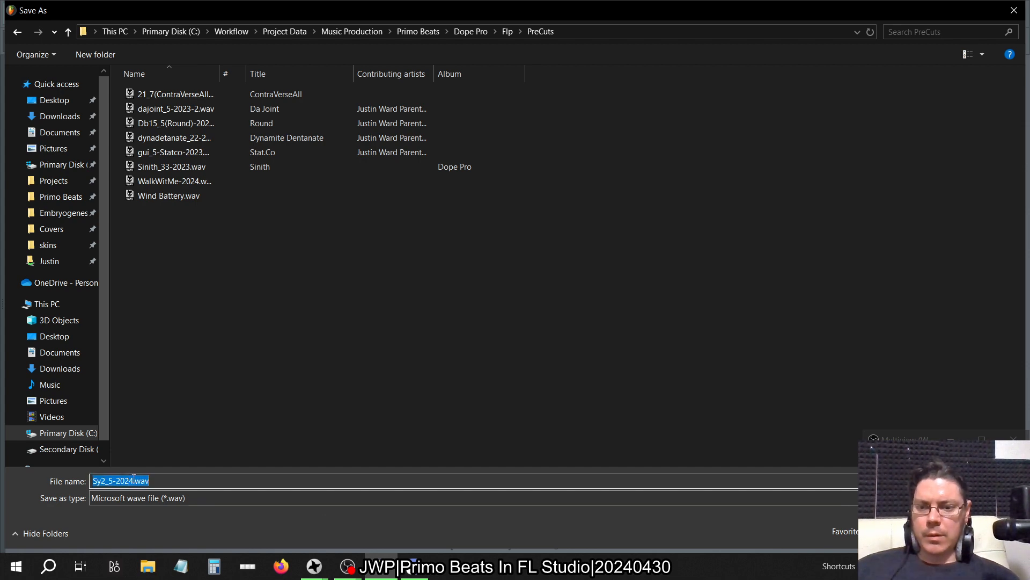
pyautogui.click(133, 481)
pyautogui.write('(Sinith')
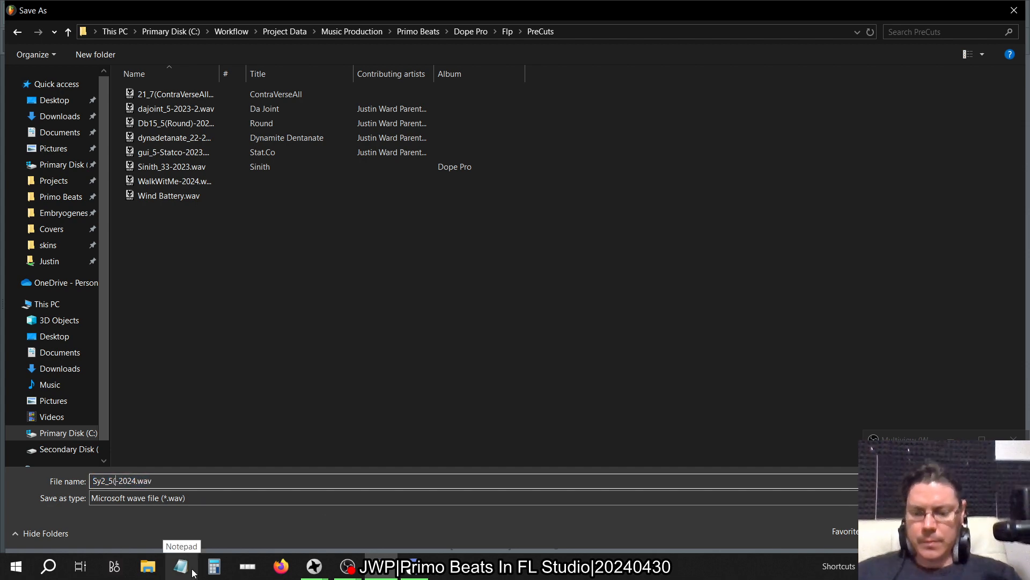
pyautogui.write('Part')
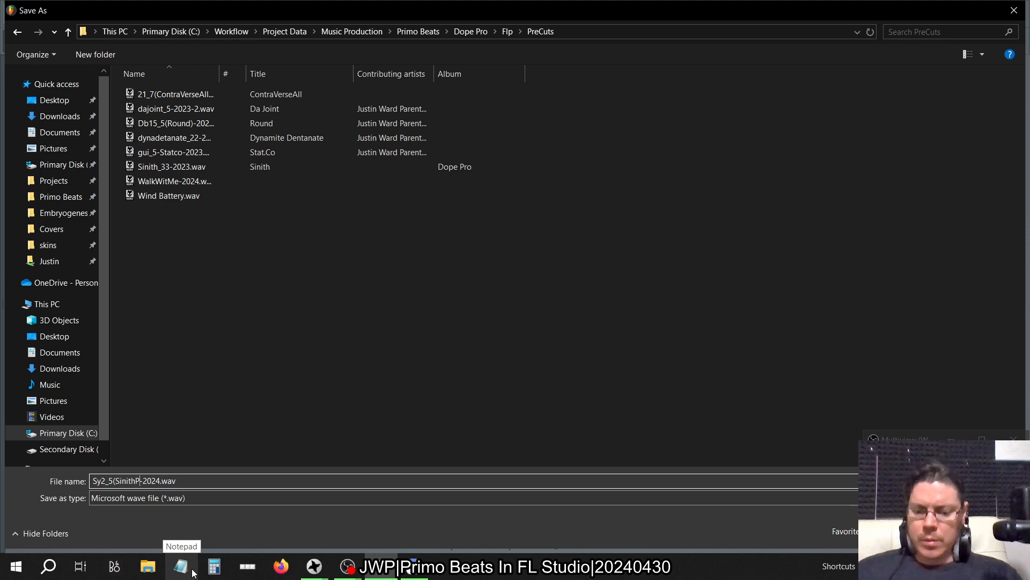
pyautogui.write('II')
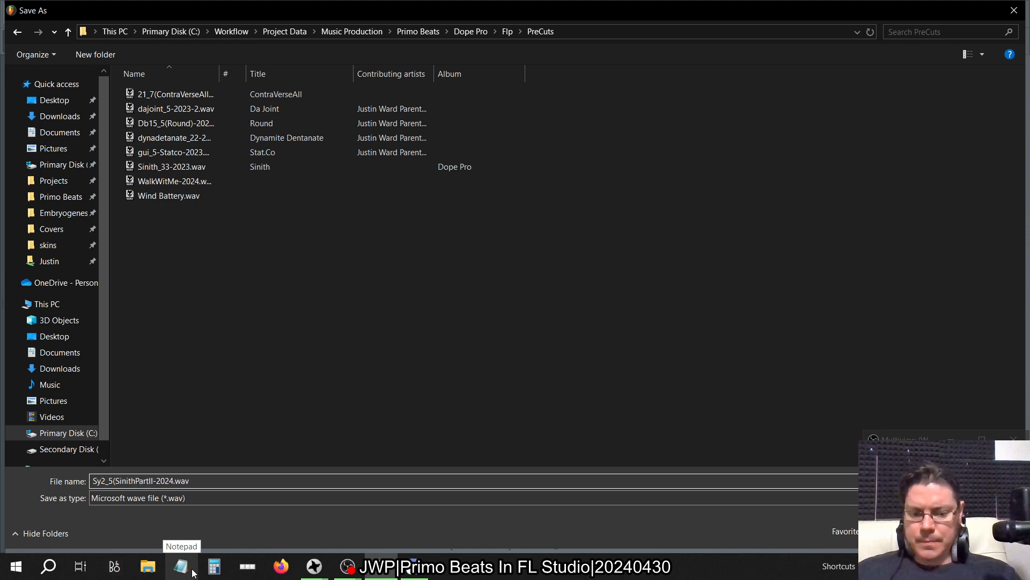
pyautogui.write(')')
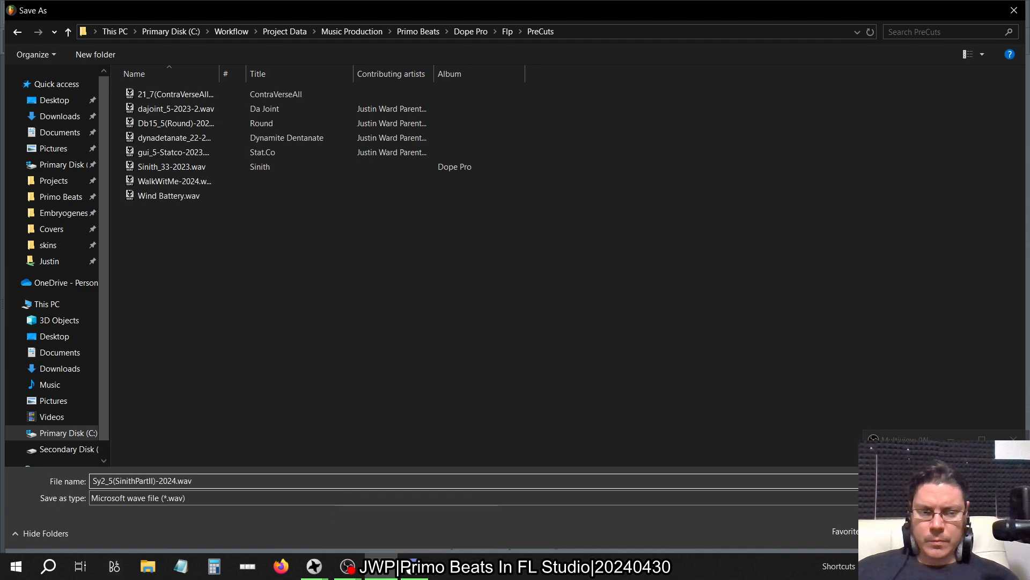
pyautogui.press('Return')
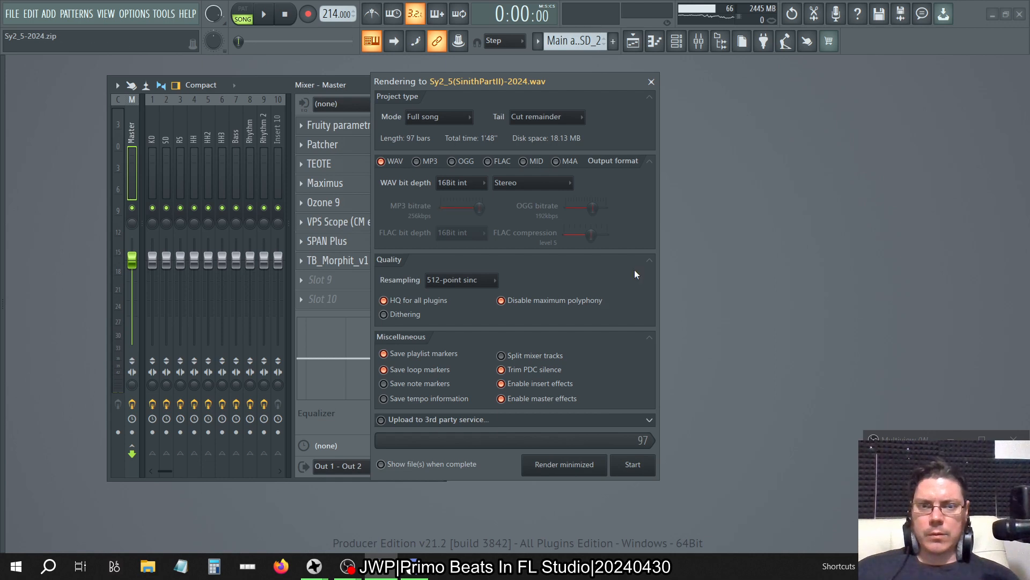
pyautogui.click(633, 463)
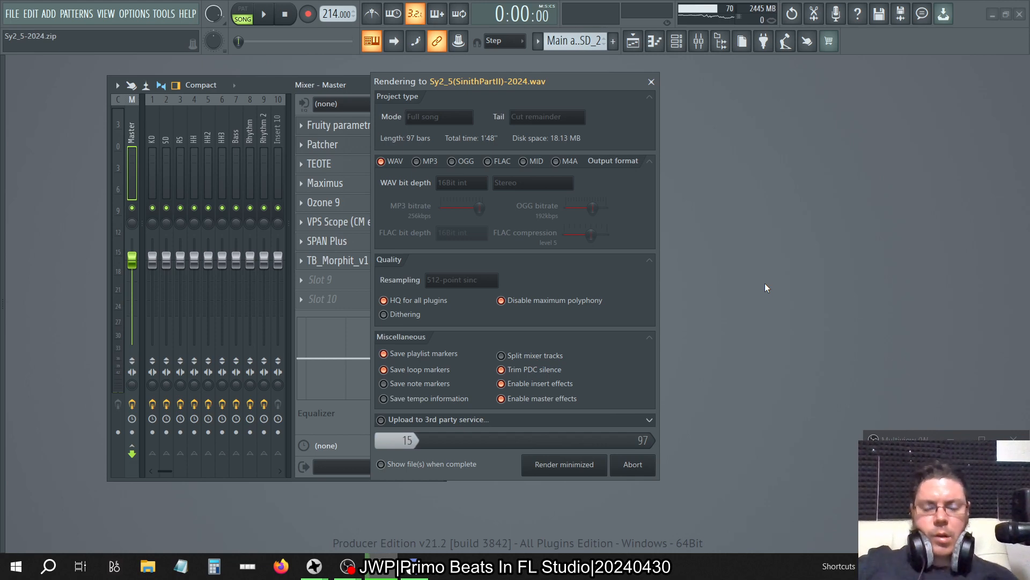
# - Launch iZotope RX 9 Audio Editor and check the render progress in FL Studio before returning to RX 9
pyautogui.click(45, 570)
pyautogui.write('rx')
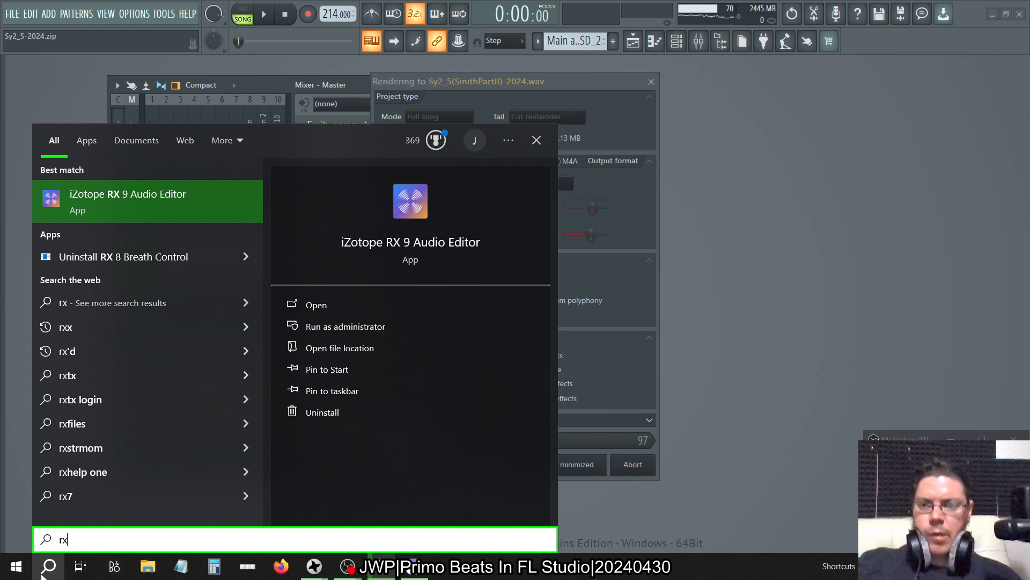
pyautogui.press('Return')
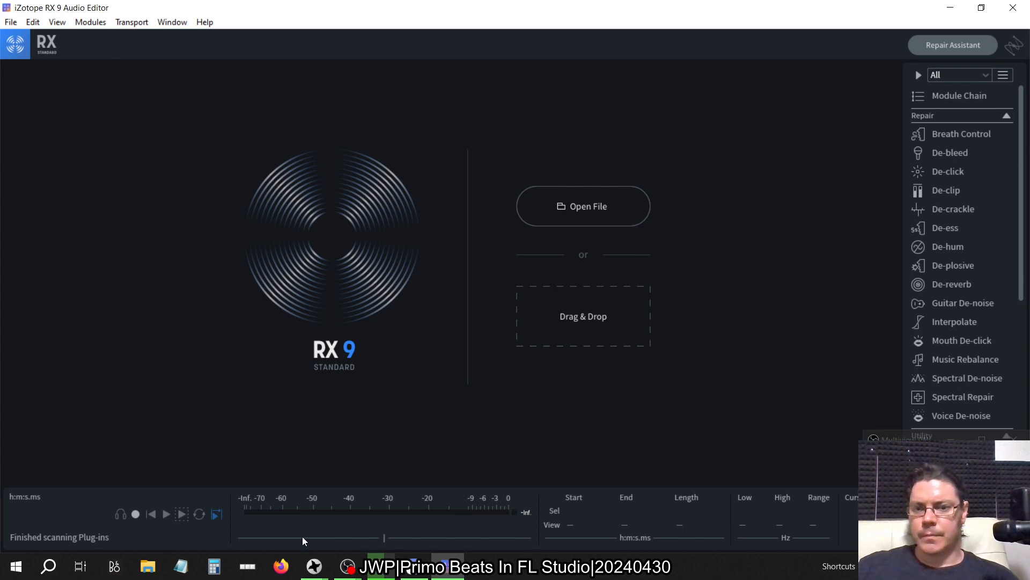
pyautogui.hotkey('alt', 'Tab')
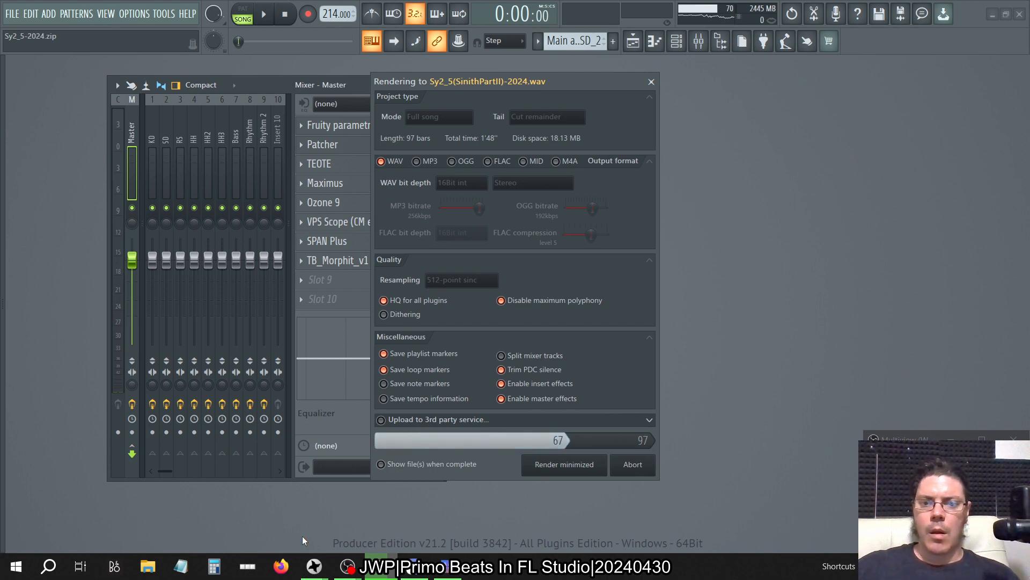
pyautogui.hotkey('alt', 'Tab')
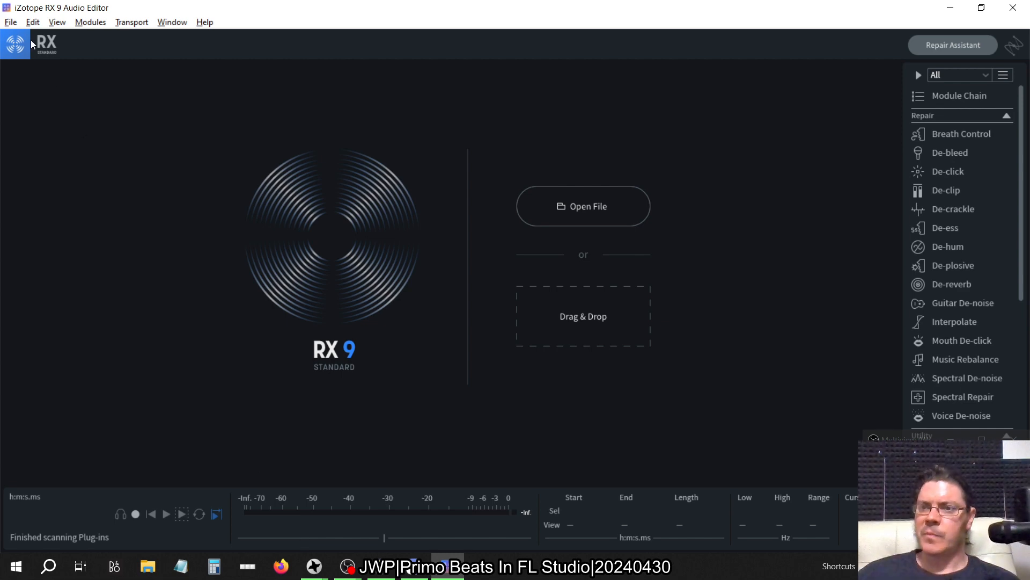
# - Open Sy2_5(SinithPartII)-2024.wav from the PreCuts folder in RX 9
pyautogui.click(10, 22)
pyautogui.click(25, 66)
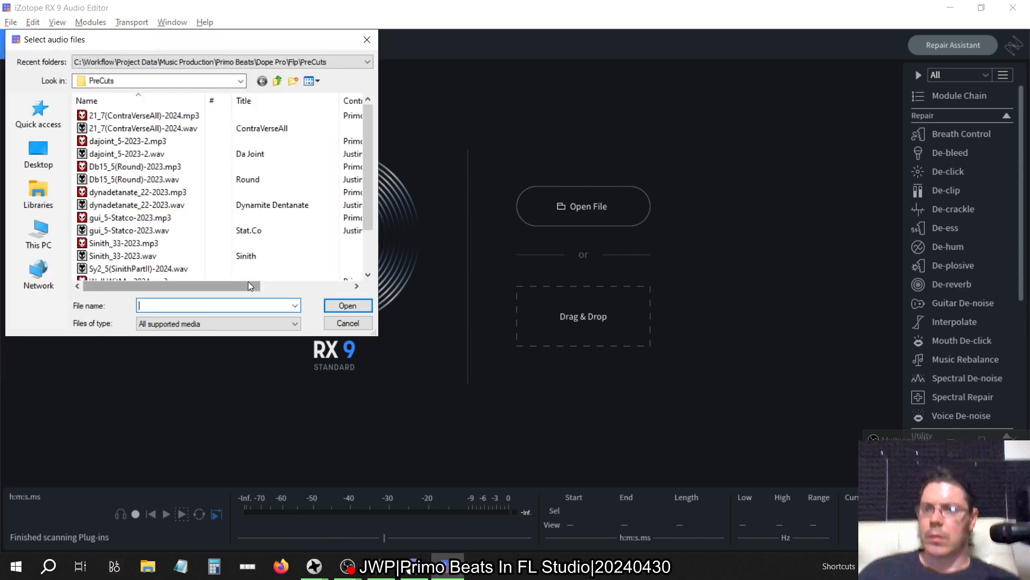
pyautogui.scroll(-2, 254, 229)
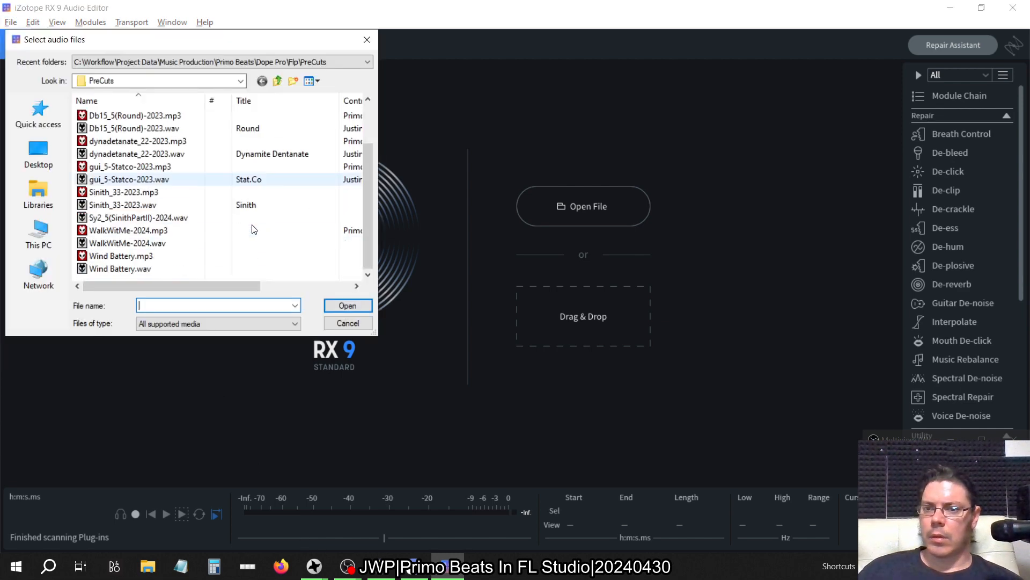
pyautogui.scroll(2, 254, 230)
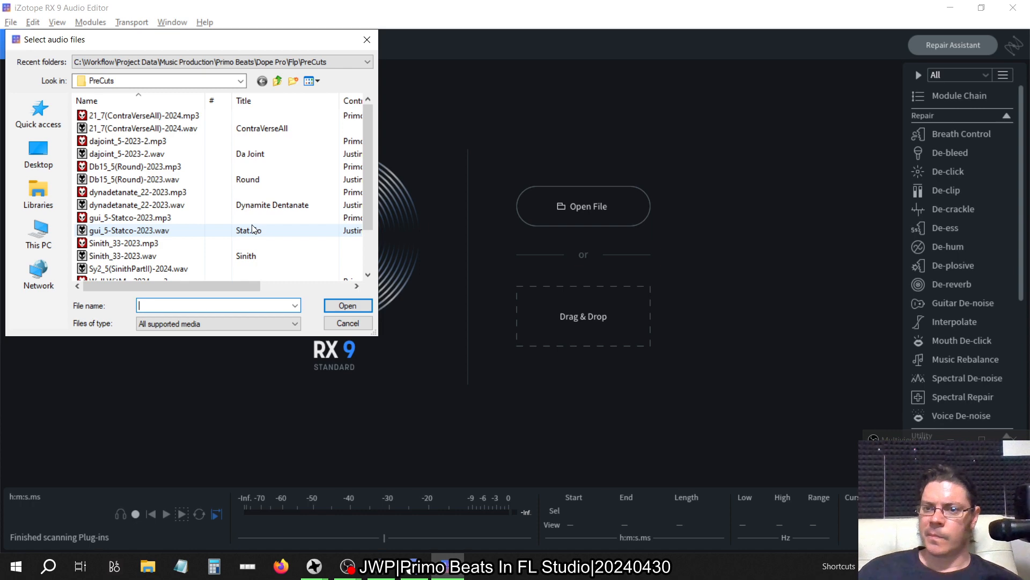
pyautogui.scroll(-2, 254, 230)
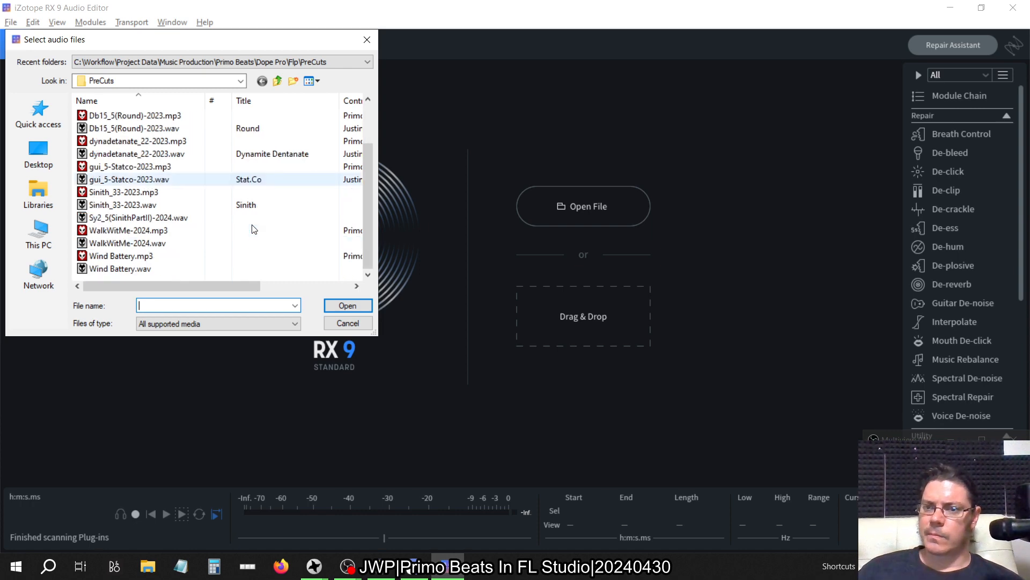
pyautogui.scroll(2, 254, 230)
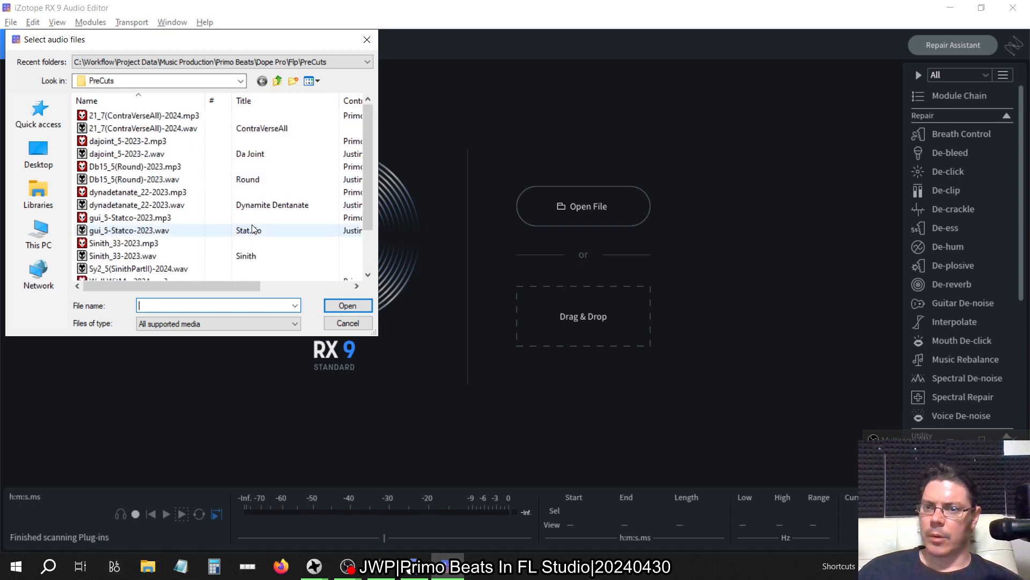
pyautogui.scroll(-2, 254, 230)
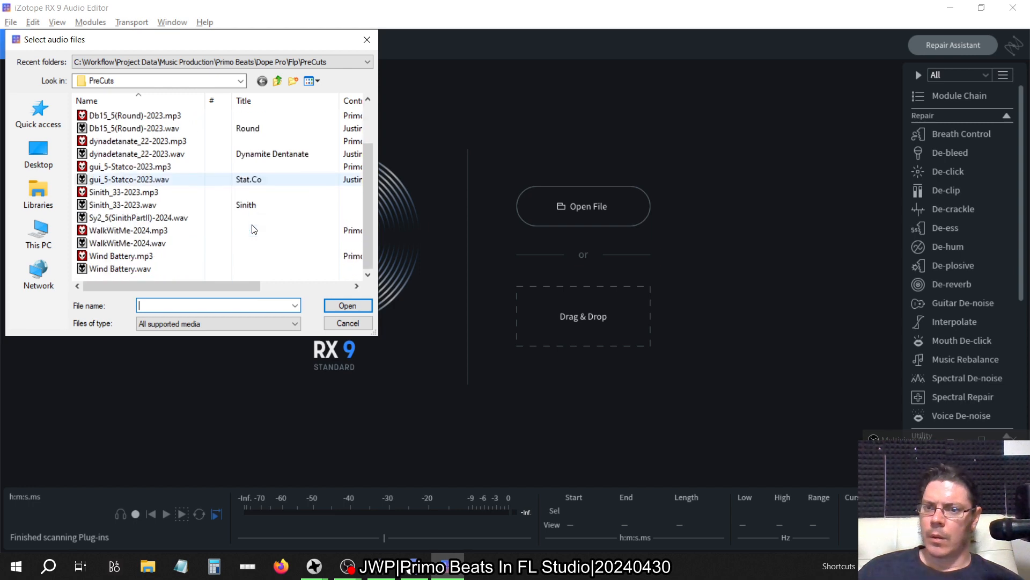
pyautogui.click(212, 217)
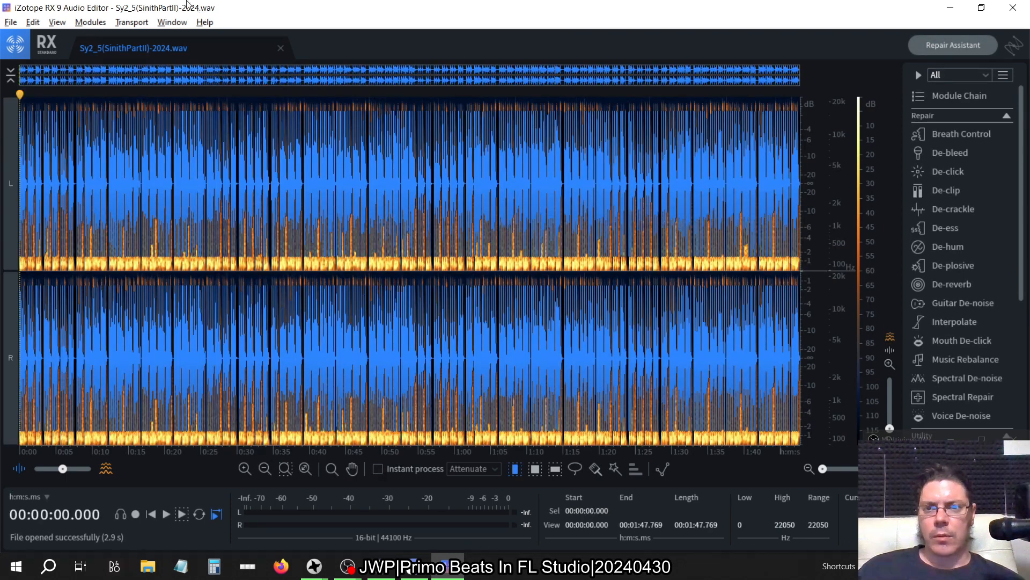
# - Open the Module Chain and render the Plug-in, Phase, Loudness Control and Normalize modules on the file
pyautogui.click(164, 21)
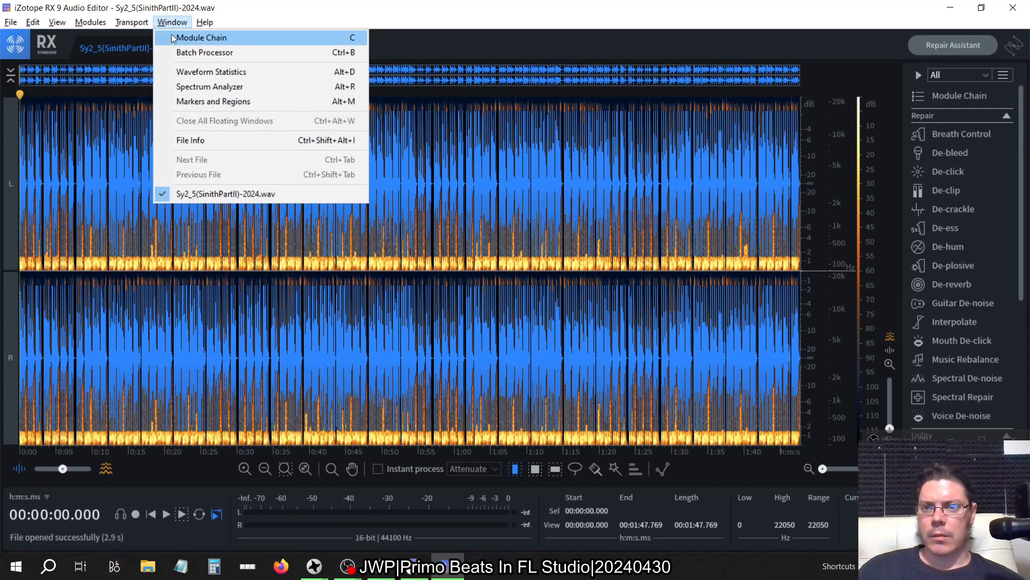
pyautogui.click(173, 36)
pyautogui.hotkey('alt', 'Tab')
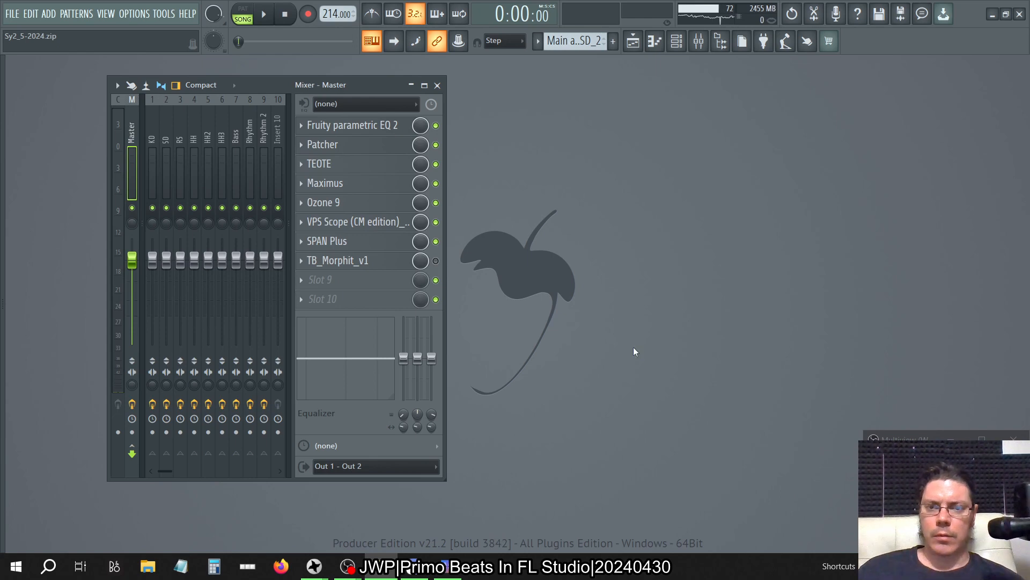
pyautogui.hotkey('alt', 'Tab')
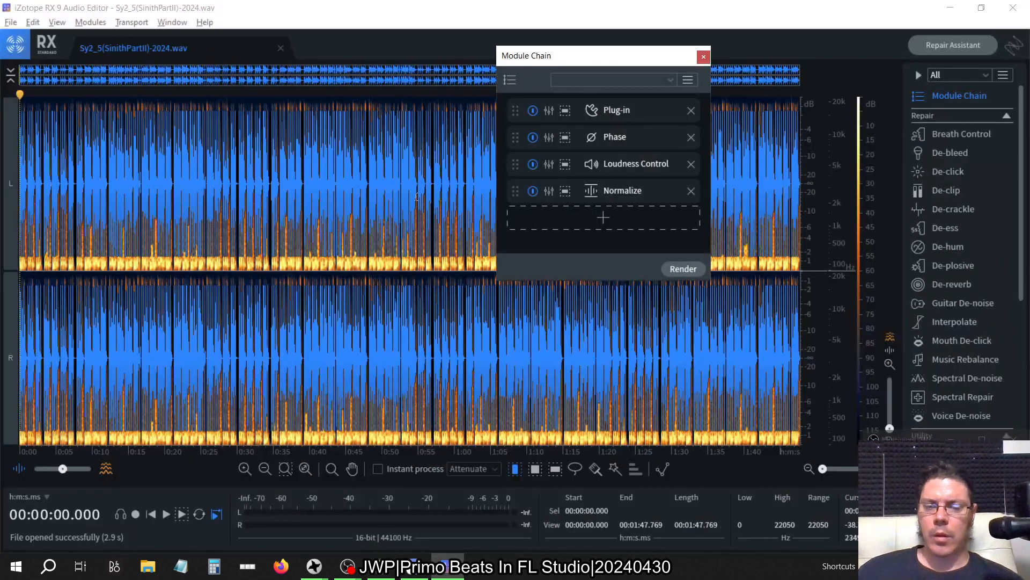
pyautogui.click(684, 269)
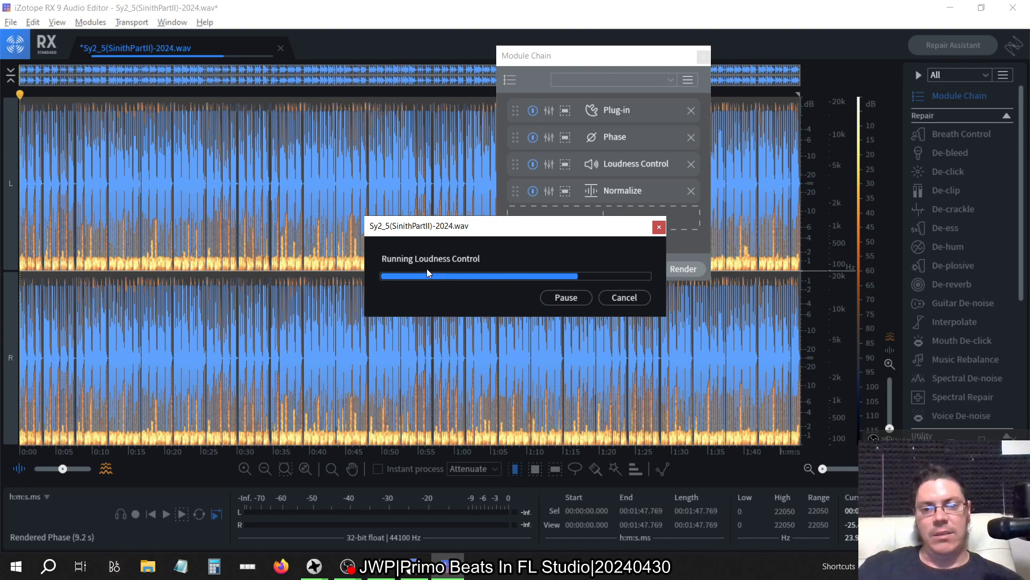
# - Open a File Explorer window and launch foobar2000 by searching for foobar
pyautogui.click(48, 568)
pyautogui.press('super+e')
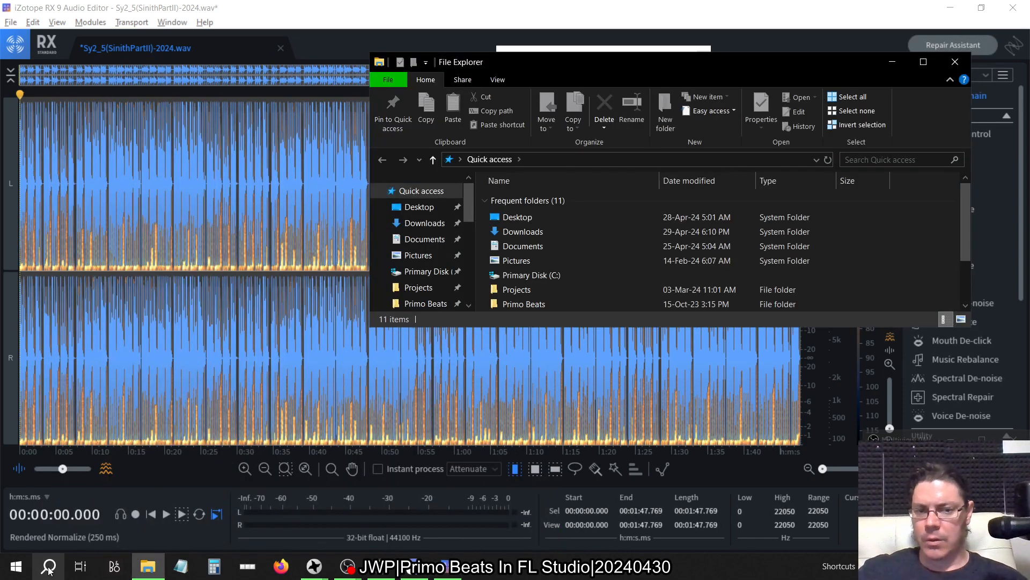
pyautogui.click(48, 567)
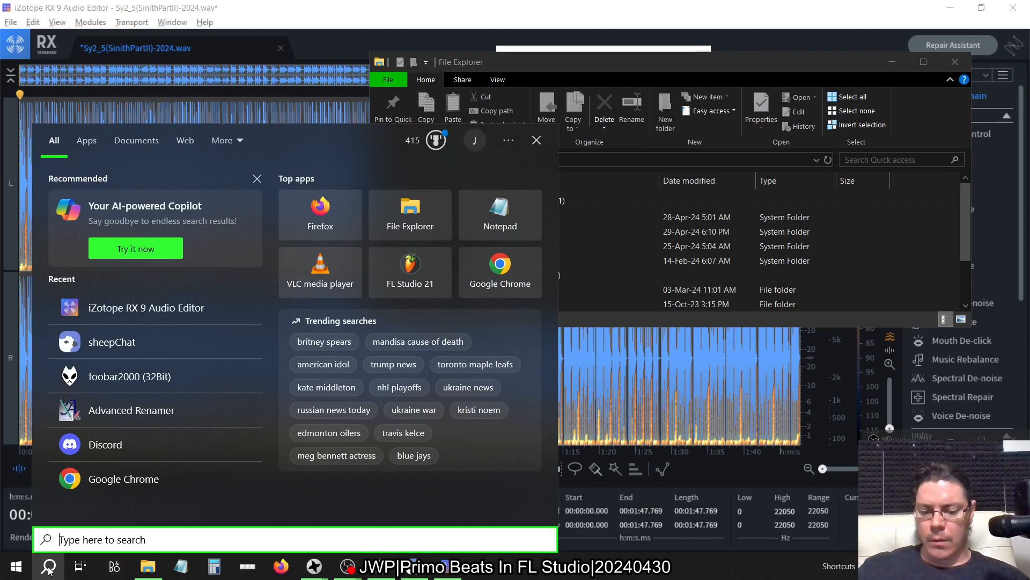
pyautogui.write('foobar')
pyautogui.press('Escape')
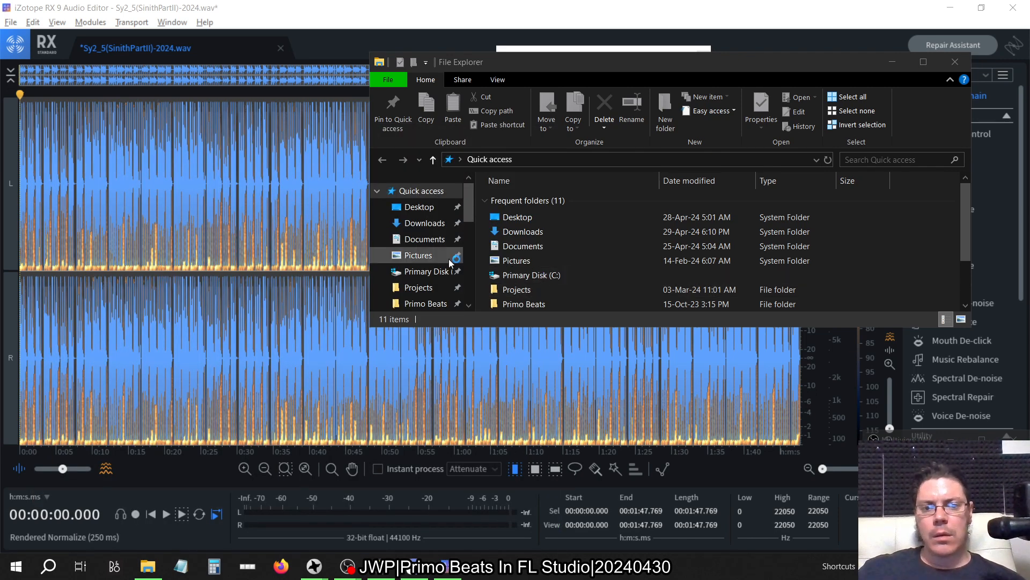
pyautogui.scroll(-2, 462, 263)
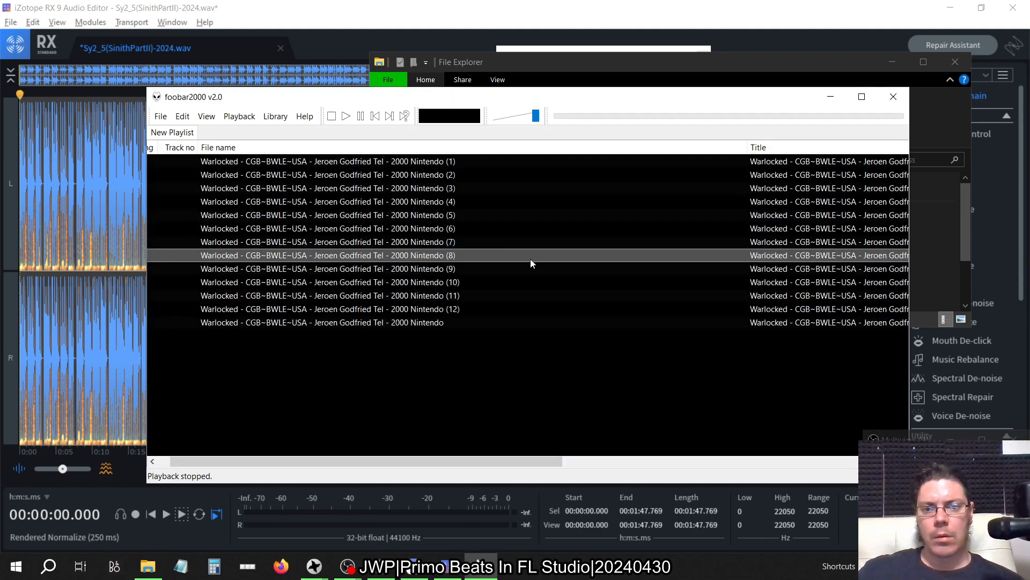
# - Remove all the Warlocked tracks from the foobar2000 playlist
pyautogui.hotkey('ctrl', 'a')
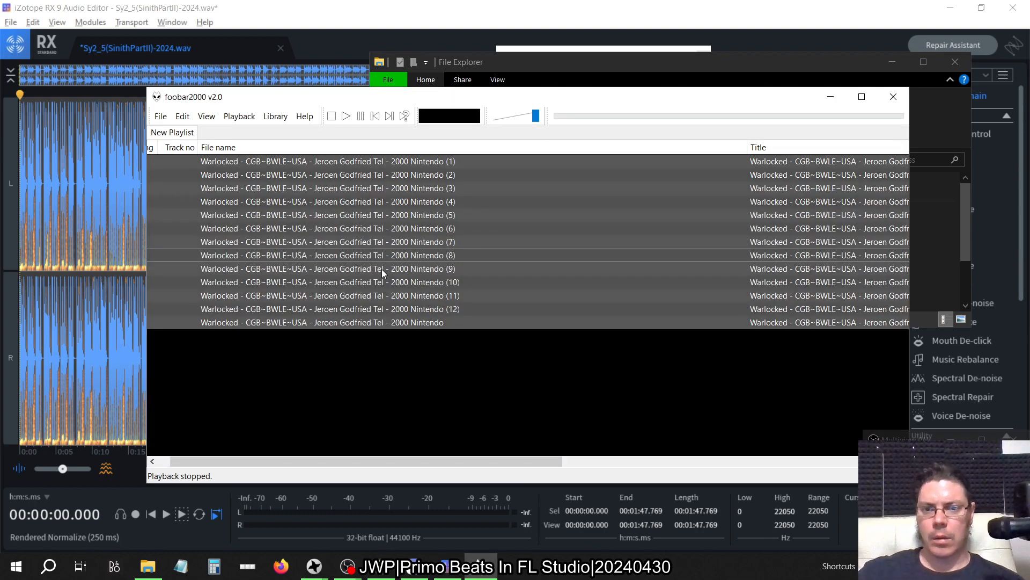
pyautogui.rightClick(382, 269)
pyautogui.click(393, 276)
# - Switch to File Explorer, browse to Primo Beats > Dope Pro > Flp > PreCuts and select Sy2_5(SinithPartII)-2024.wav
pyautogui.hotkey('alt', 'Tab')
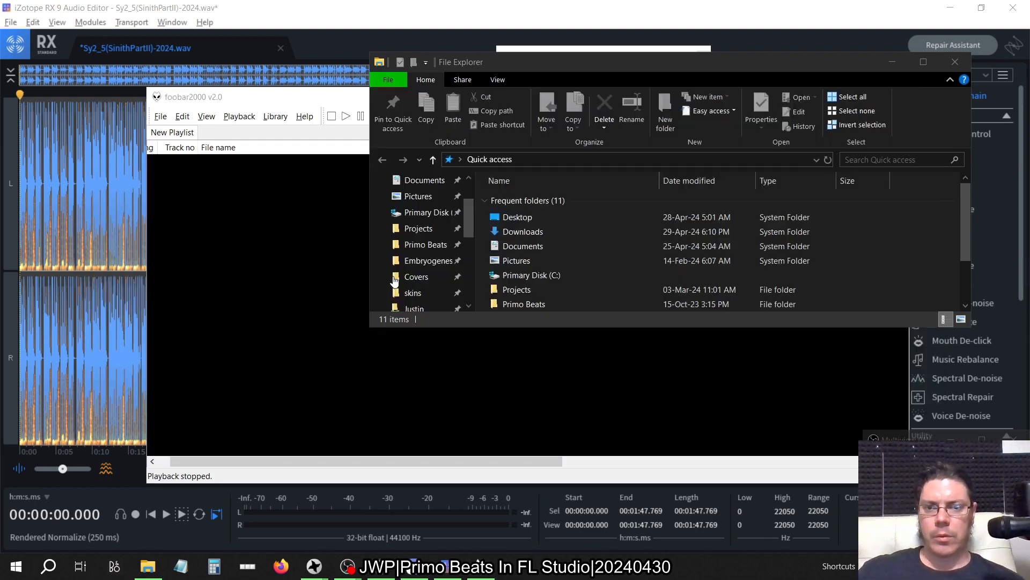
pyautogui.click(437, 244)
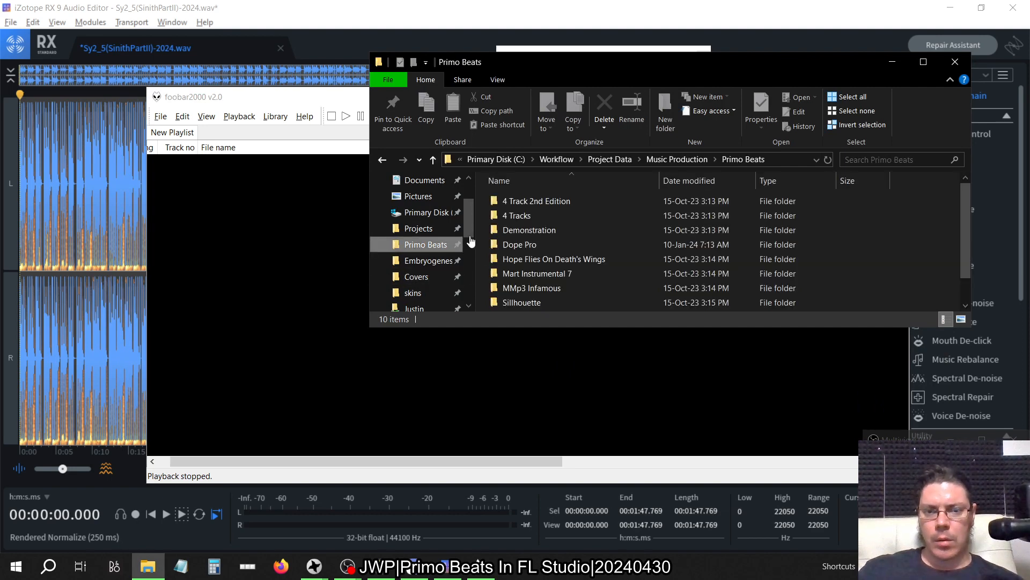
pyautogui.doubleClick(524, 239)
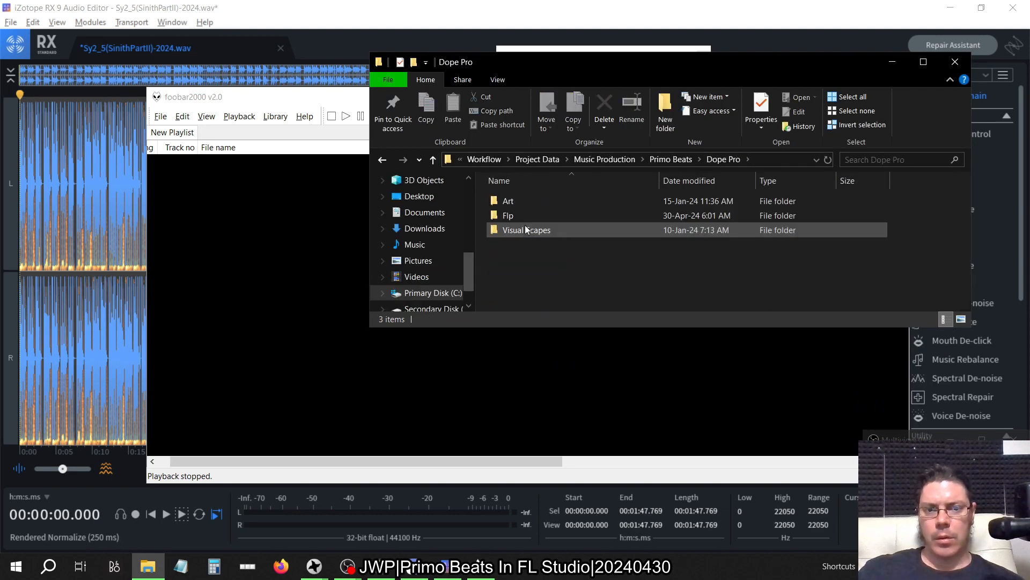
pyautogui.click(517, 216)
pyautogui.doubleClick(517, 214)
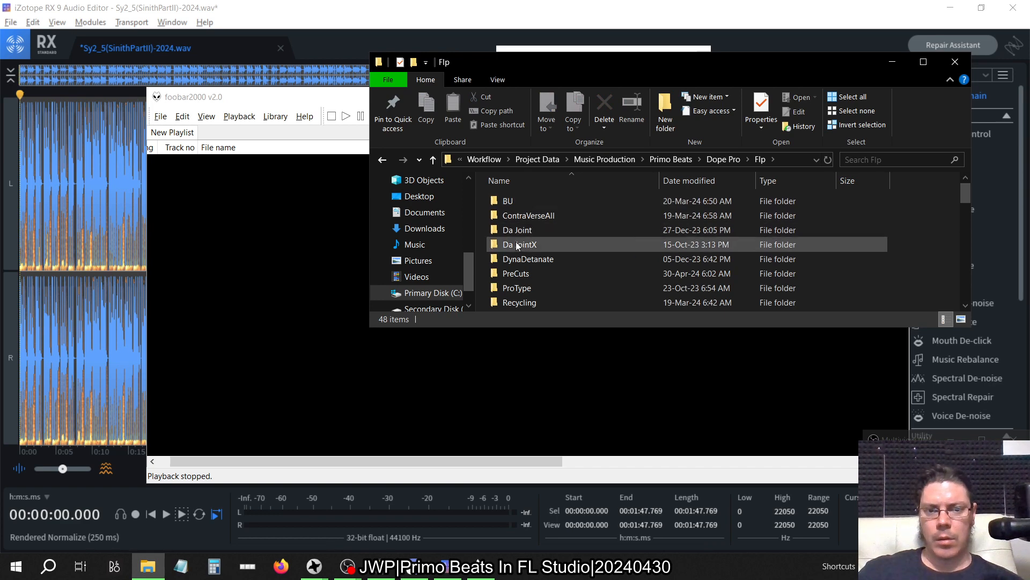
pyautogui.doubleClick(518, 272)
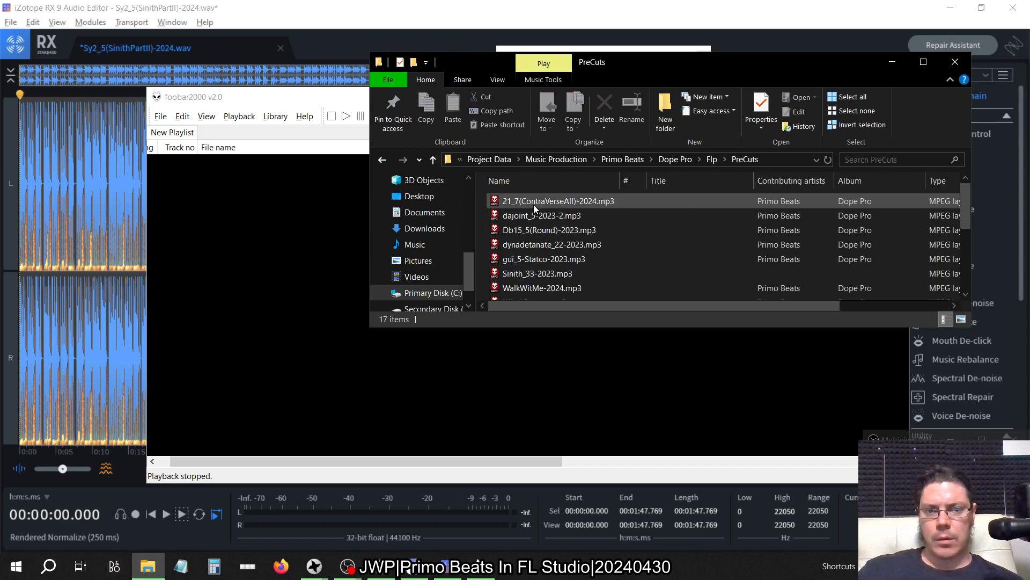
pyautogui.scroll(-3, 534, 257)
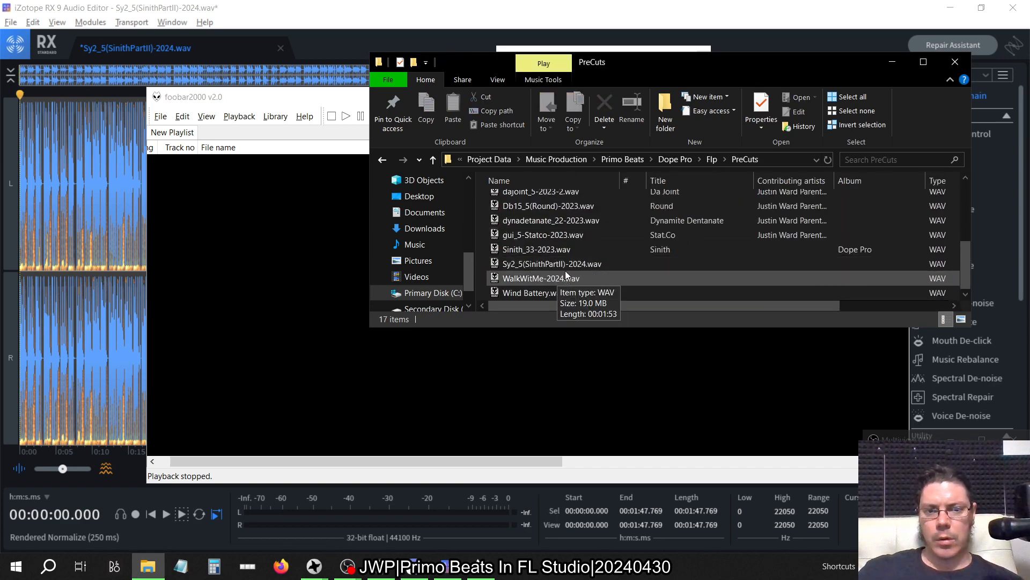
pyautogui.click(561, 263)
pyautogui.scroll(2, 572, 281)
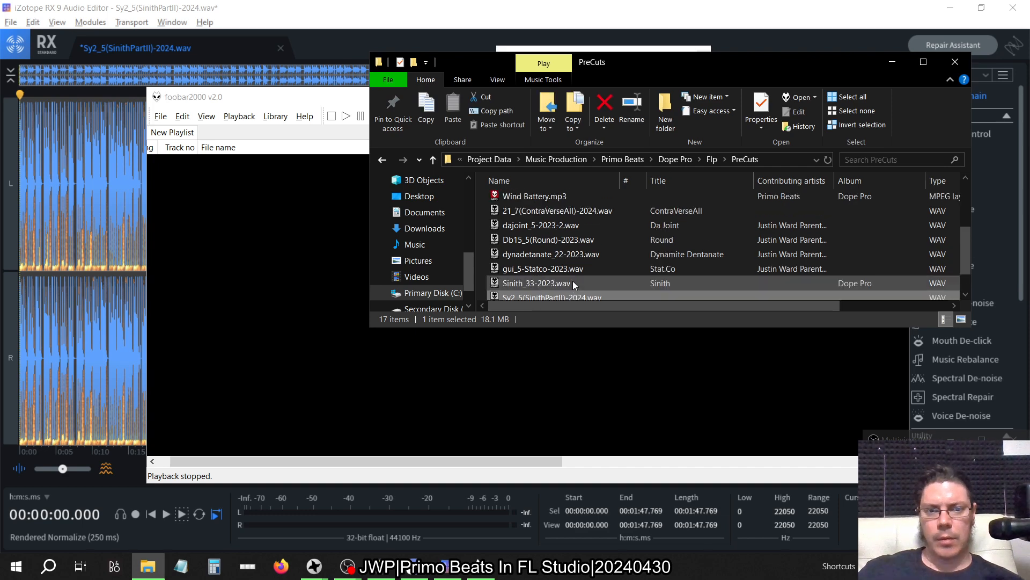
# - Return to RX 9, close the Module Chain, and compare the file before and after processing by undoing and redoing the render
pyautogui.click(134, 6)
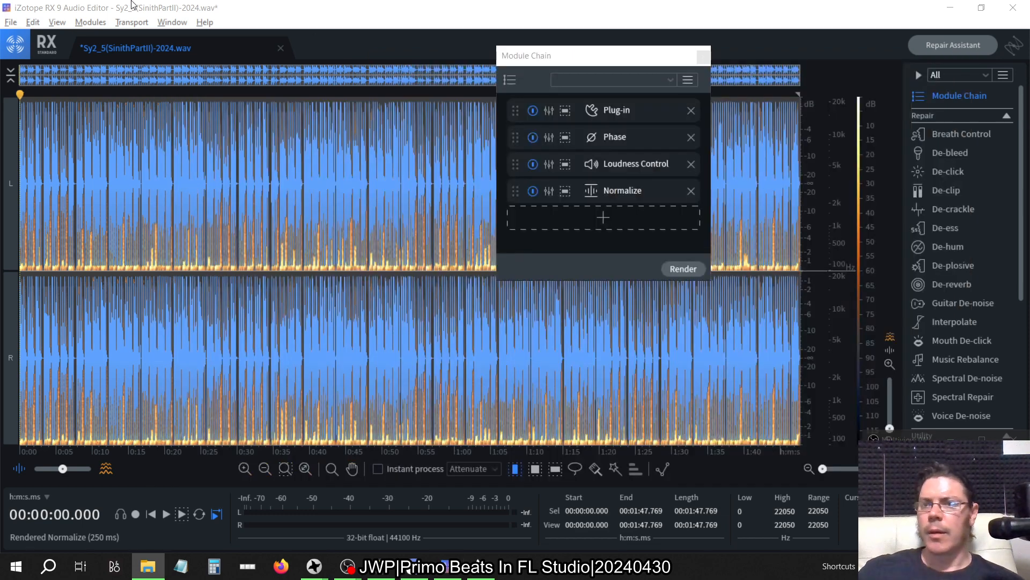
pyautogui.click(704, 57)
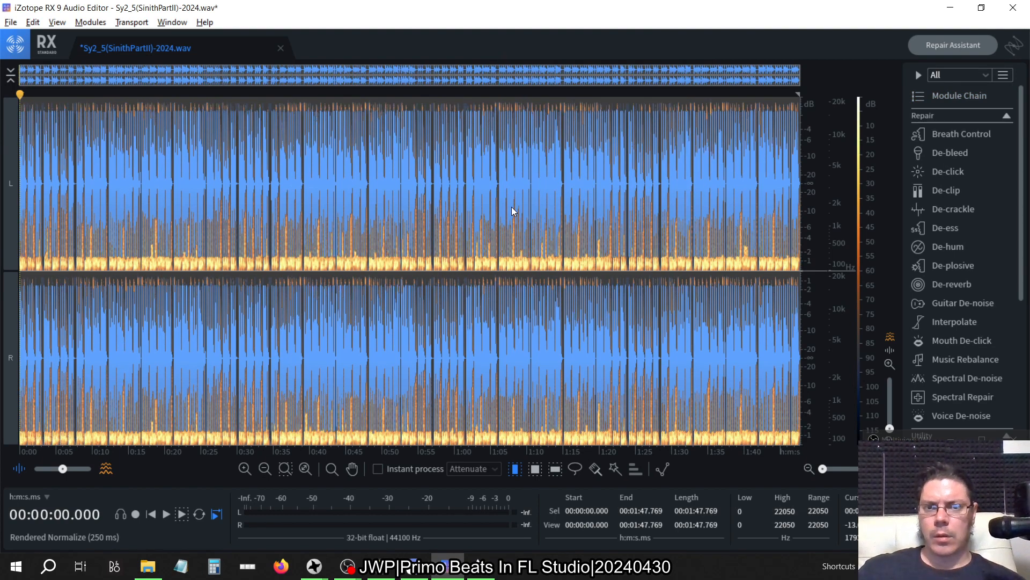
pyautogui.hotkey('ctrl', 's')
pyautogui.hotkey('ctrl', 'shift', 'z')
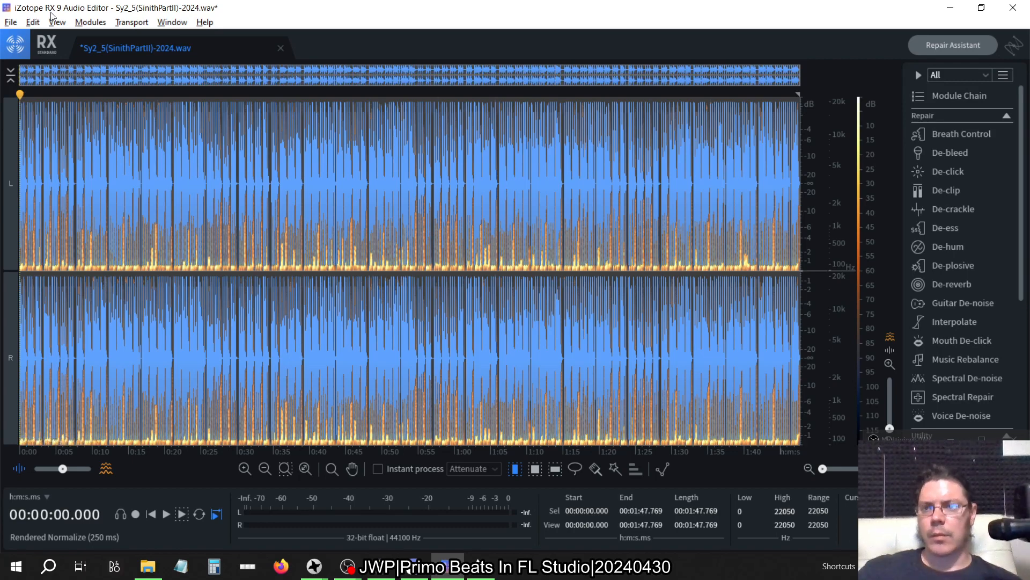
# - Export the processed file as a 256 kbps constant bit rate MP3 named Sy2_5(SinithPartII)-2024 in the PreCuts folder
pyautogui.click(11, 22)
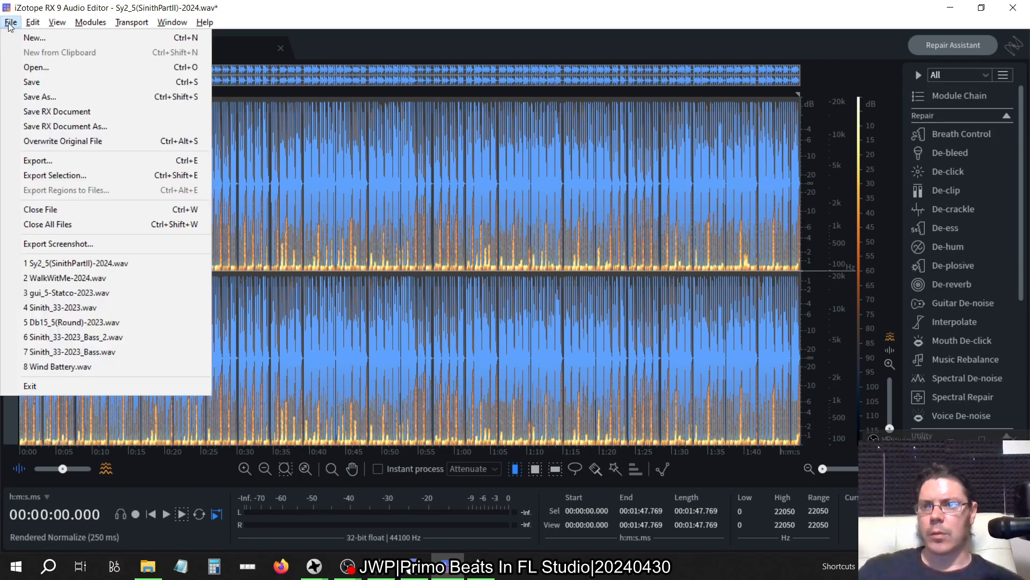
pyautogui.click(53, 161)
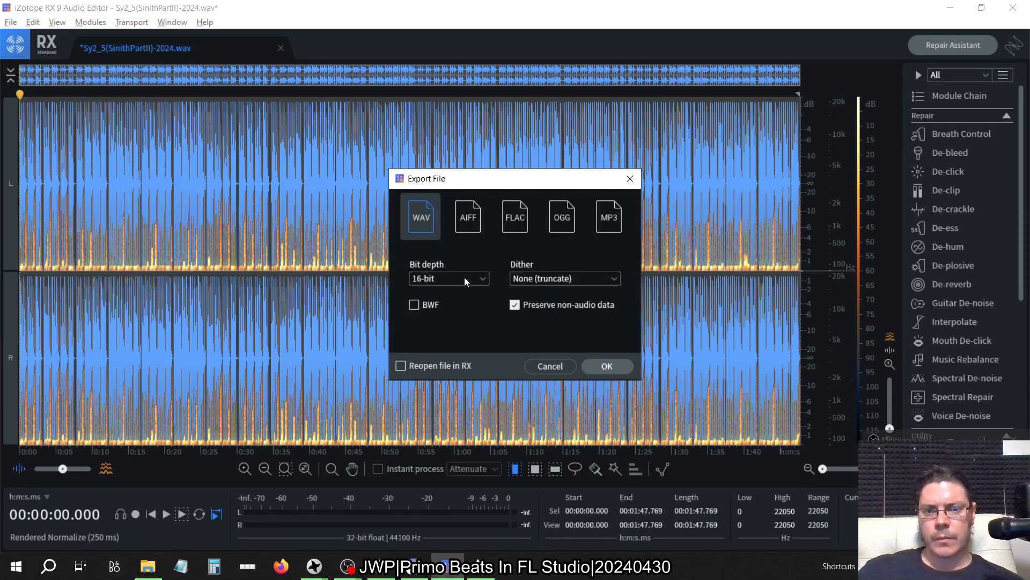
pyautogui.click(601, 233)
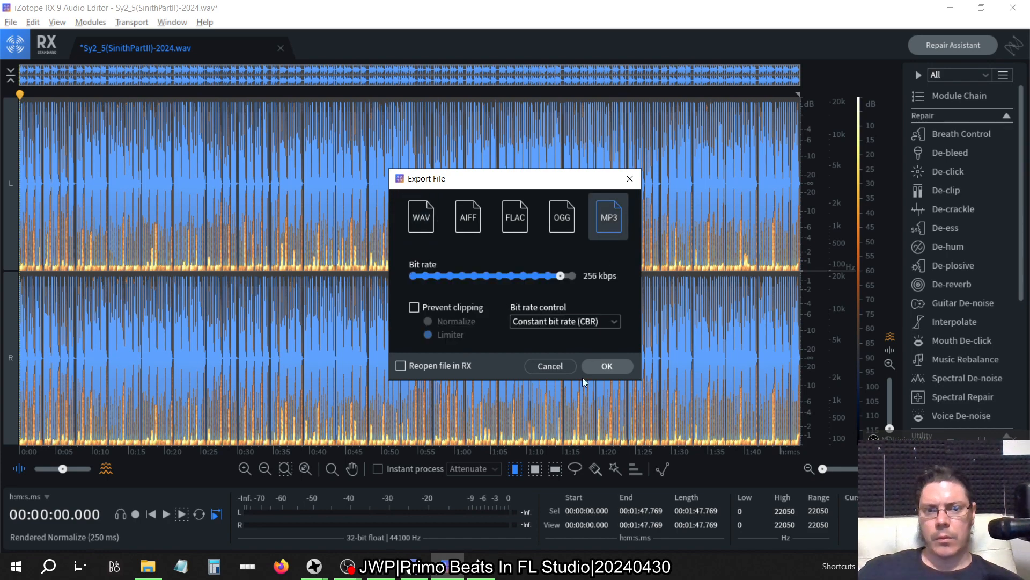
pyautogui.click(607, 365)
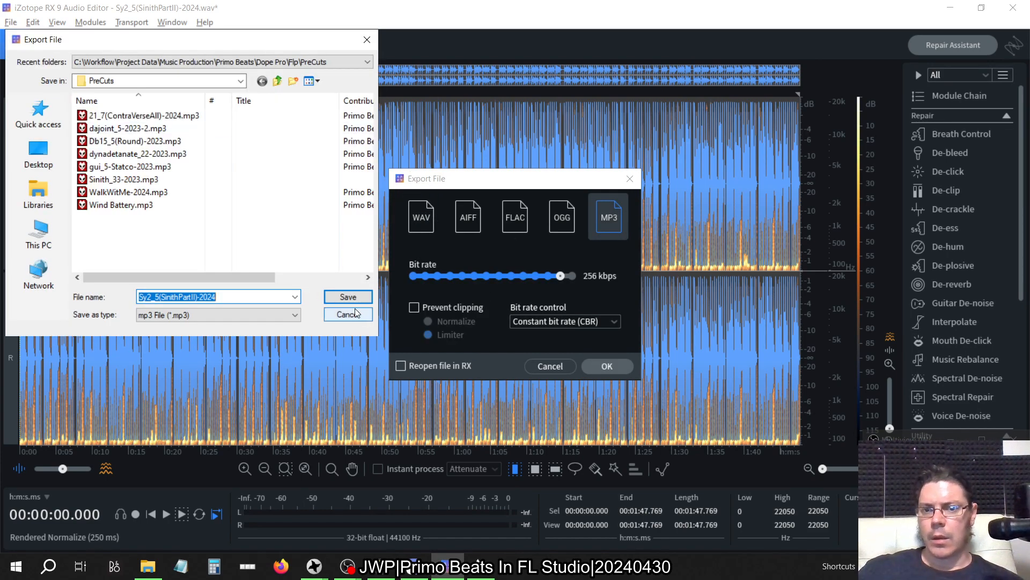
pyautogui.click(356, 313)
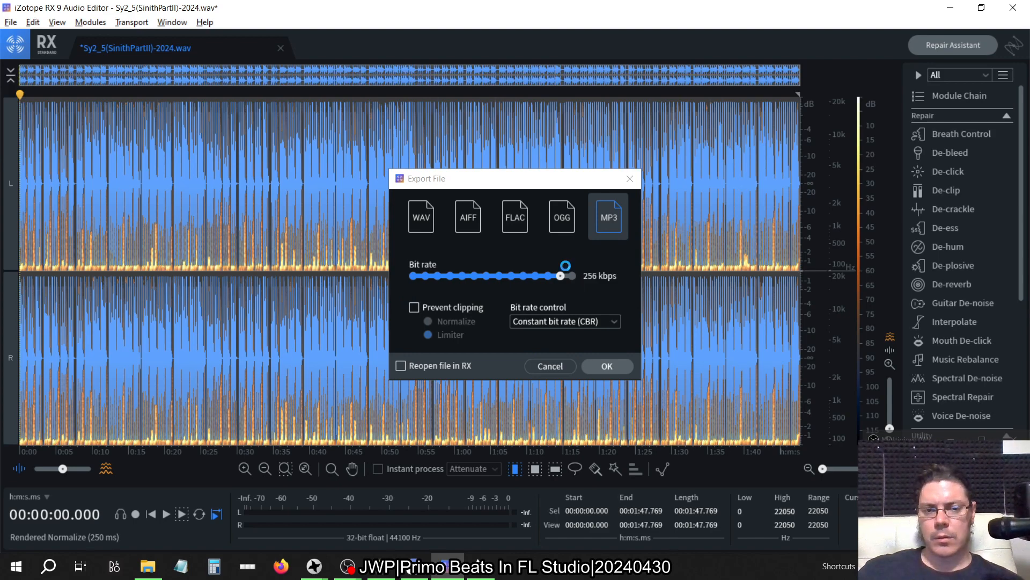
# - Switch to the PreCuts folder in File Explorer and add Sy2_5(SinithPartII)-2024.mp3 to the empty foobar2000 playlist
pyautogui.hotkey('alt', 'Tab')
pyautogui.hotkey('alt', 'Tab')
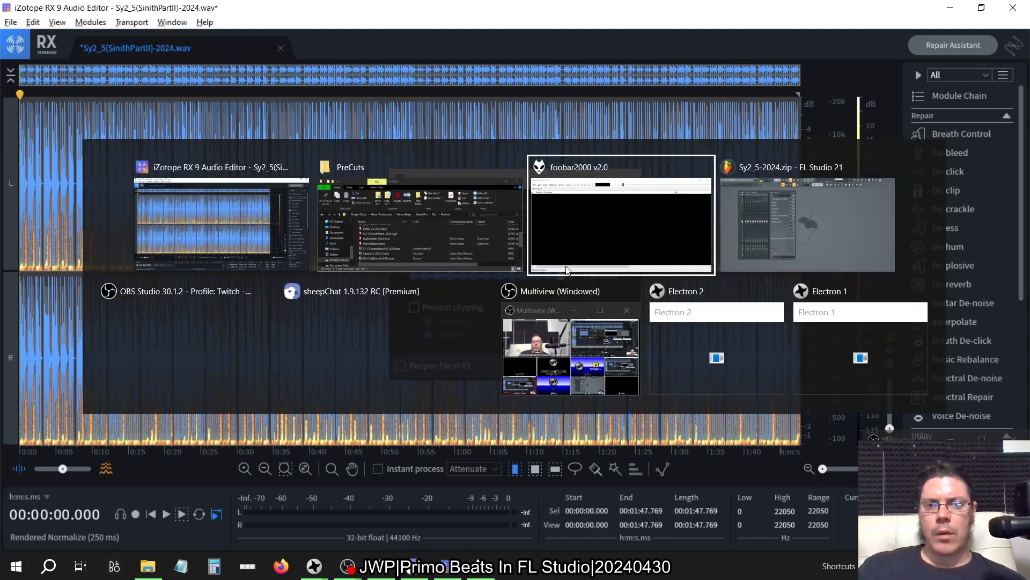
pyautogui.hotkey('alt', 'Tab')
pyautogui.hotkey('alt', 'Tab')
pyautogui.click(566, 268)
pyautogui.click(630, 274)
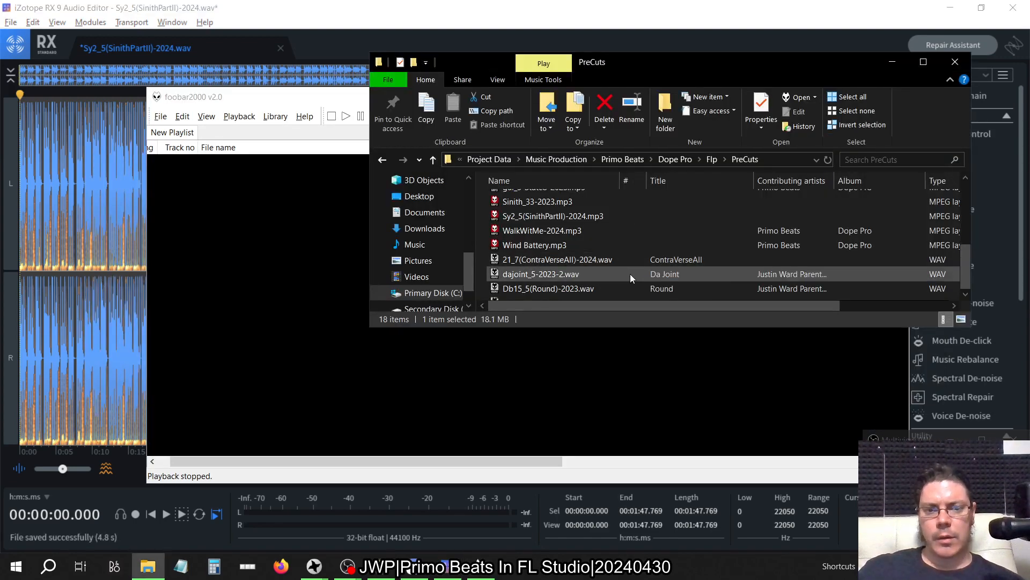
pyautogui.scroll(-1, 630, 274)
pyautogui.scroll(4, 630, 274)
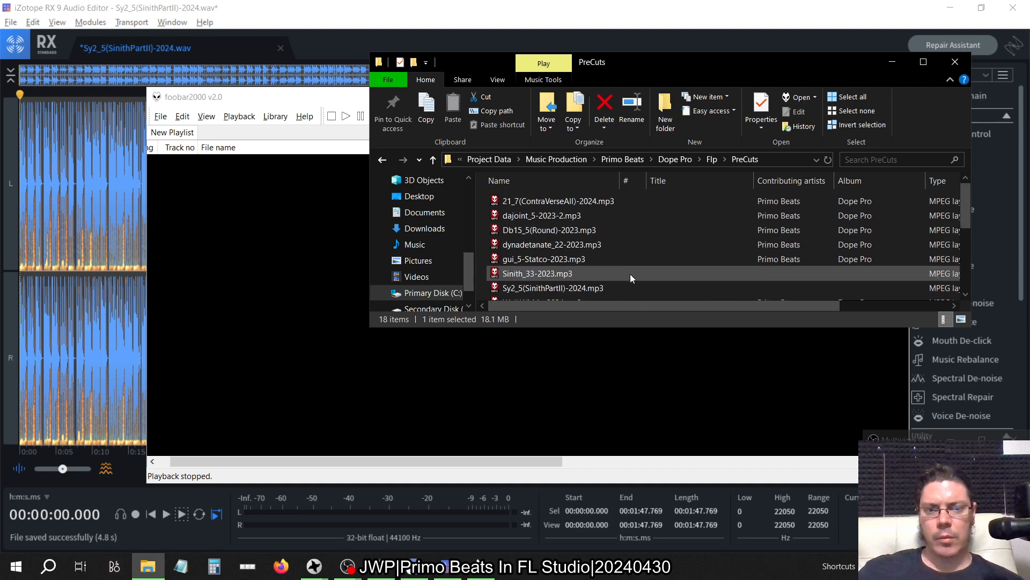
pyautogui.scroll(-1, 601, 219)
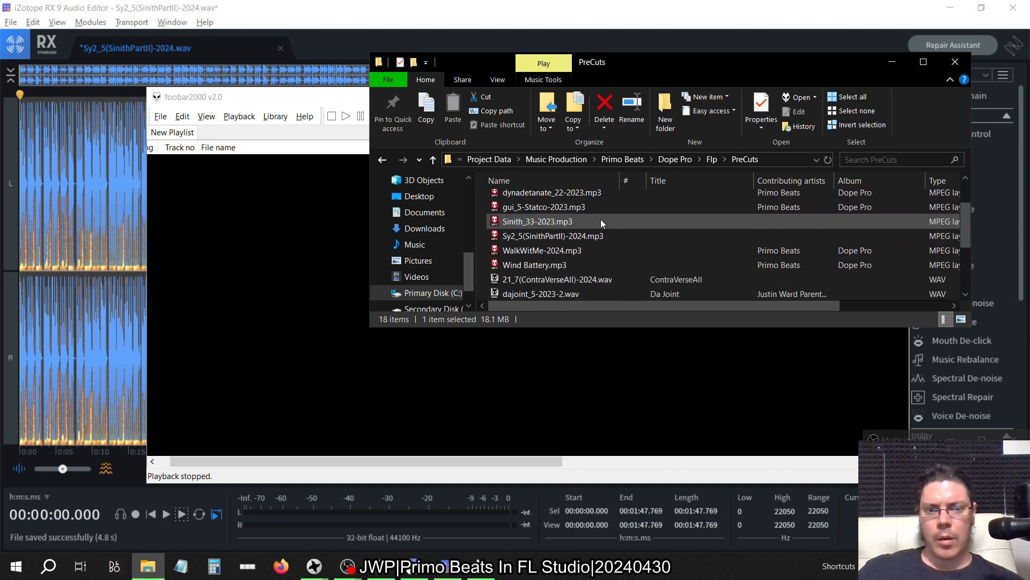
pyautogui.moveTo(600, 236); pyautogui.dragTo(299, 217)
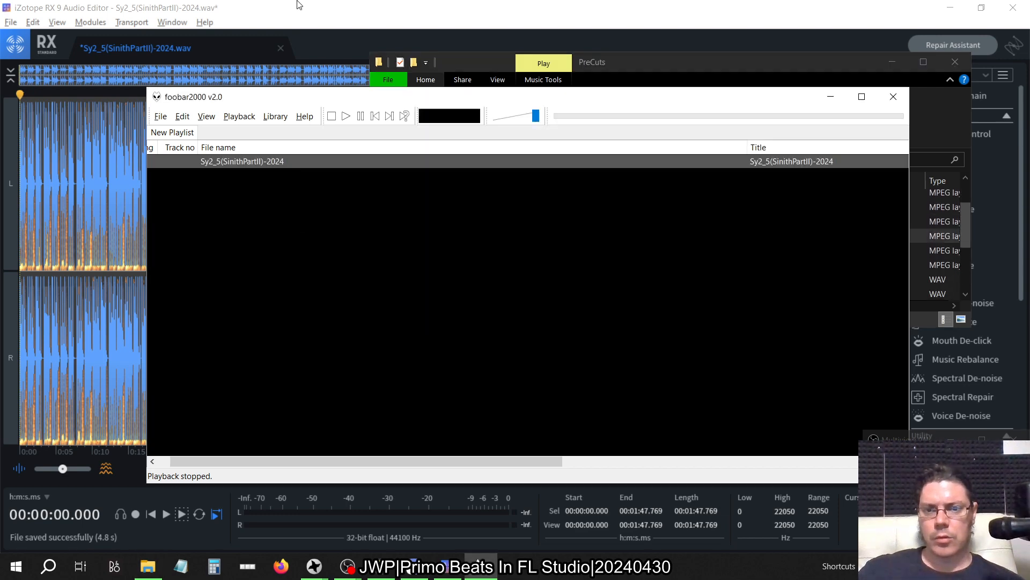
# - Return to RX 9, close Sy2_5(SinithPartII)-2024.wav without saving the changes, and exit RX 9
pyautogui.click(905, 9)
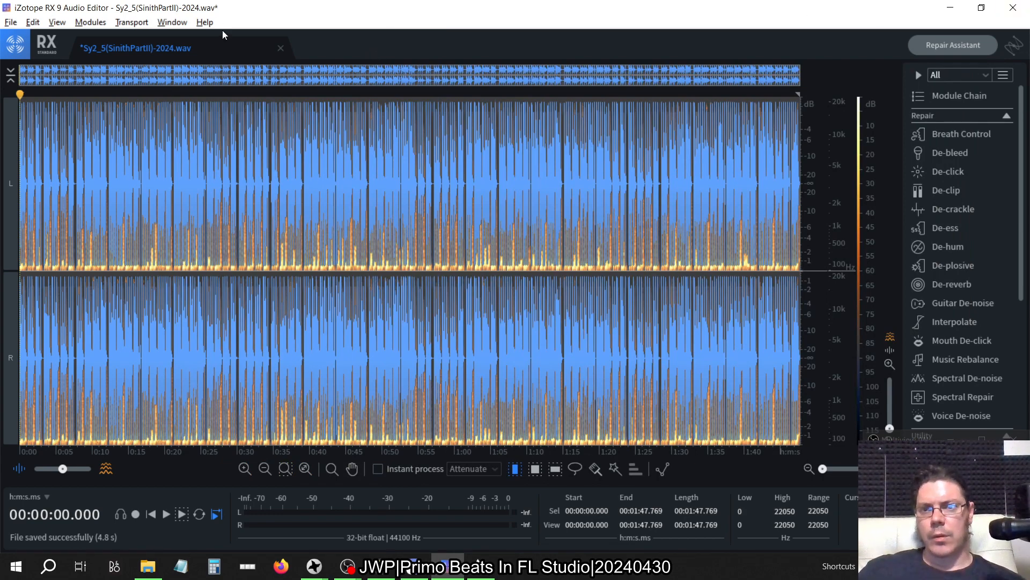
pyautogui.click(281, 47)
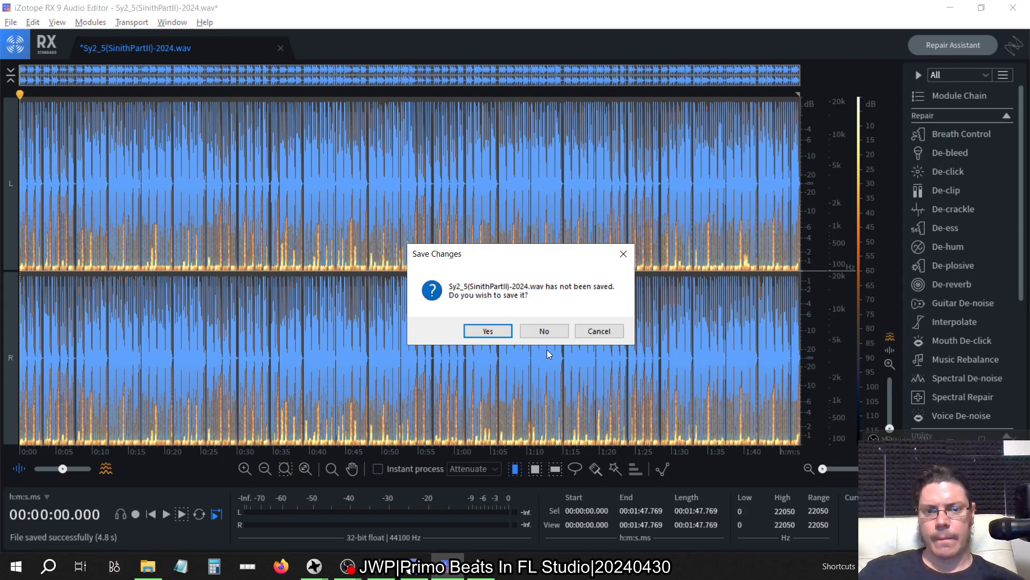
pyautogui.click(545, 331)
pyautogui.click(1013, 7)
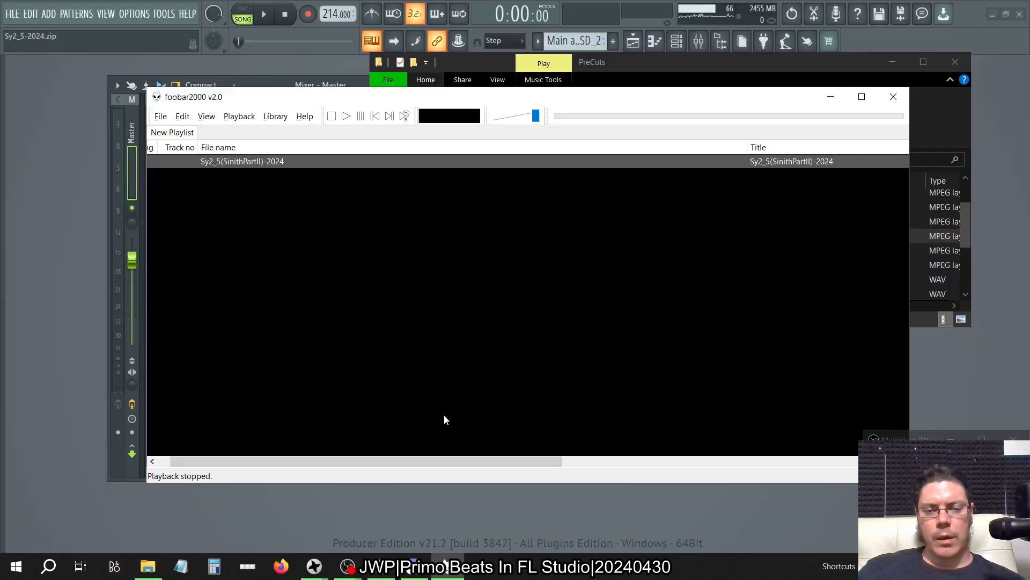
# - Scan the track gain of Sy2_5(SinithPartII)-2024 in its ReplayGain properties in foobar2000 and apply the result to the file's tags
pyautogui.rightClick(314, 162)
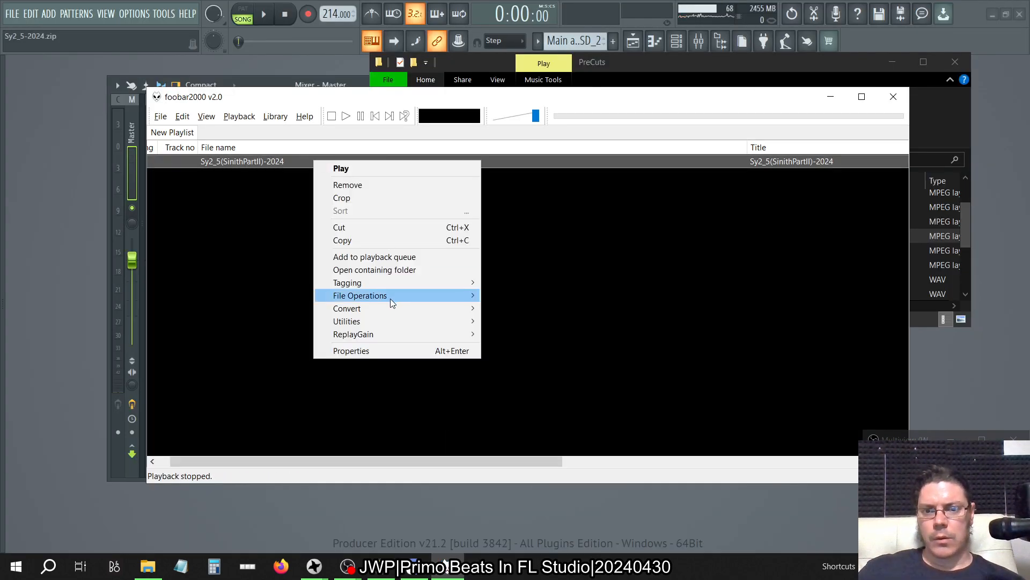
pyautogui.click(382, 352)
pyautogui.click(399, 276)
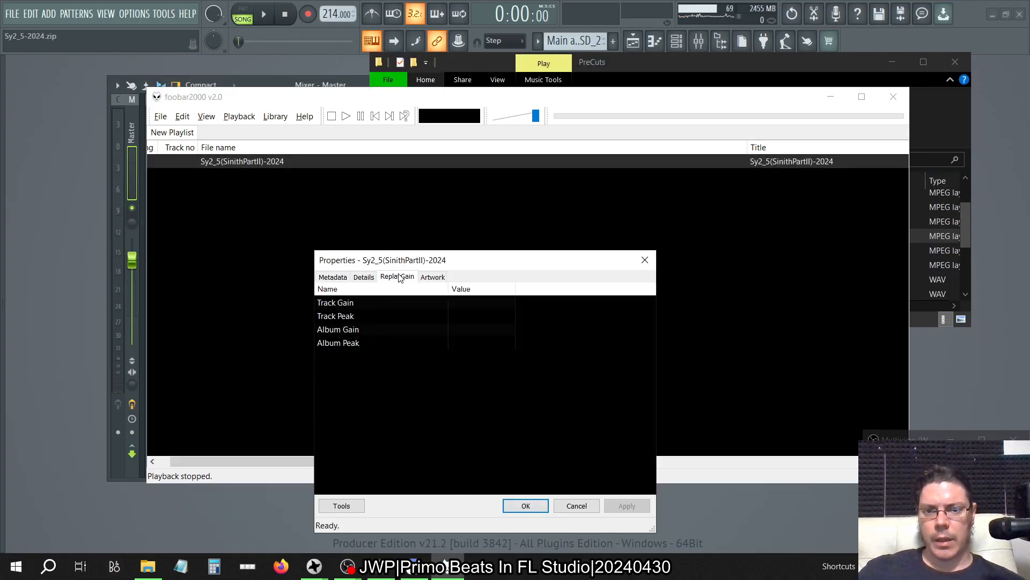
pyautogui.click(341, 505)
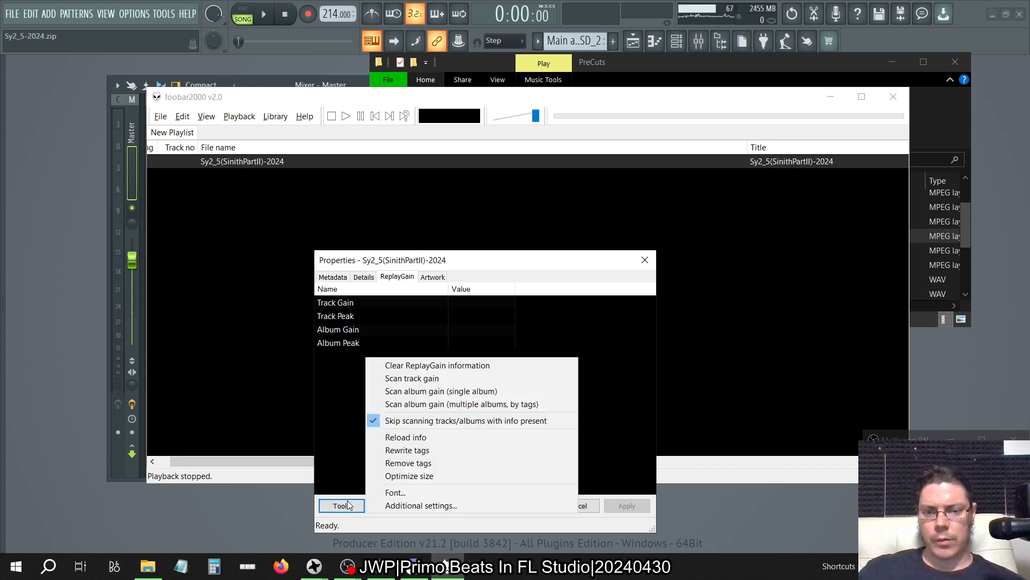
pyautogui.click(441, 379)
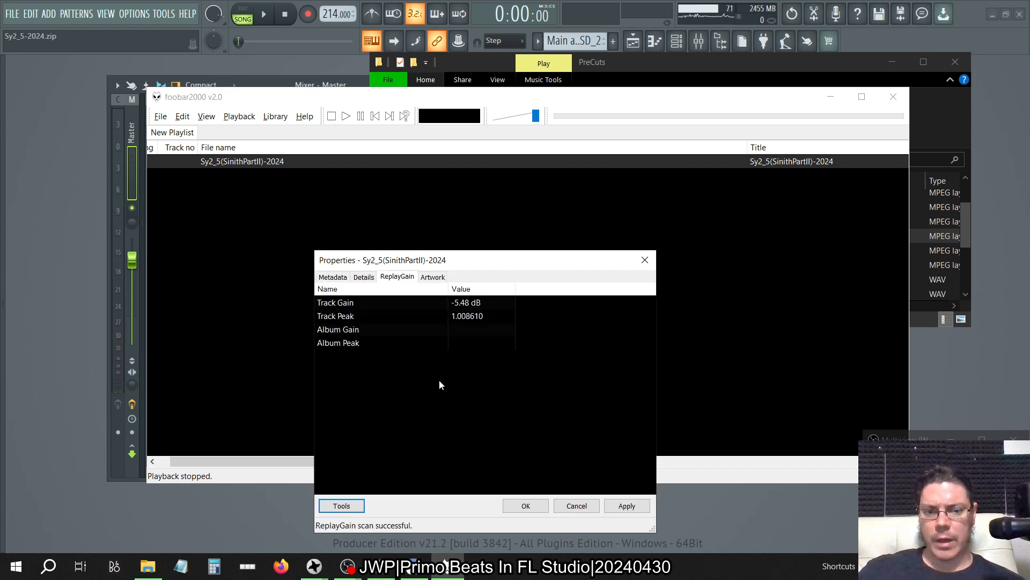
pyautogui.click(624, 505)
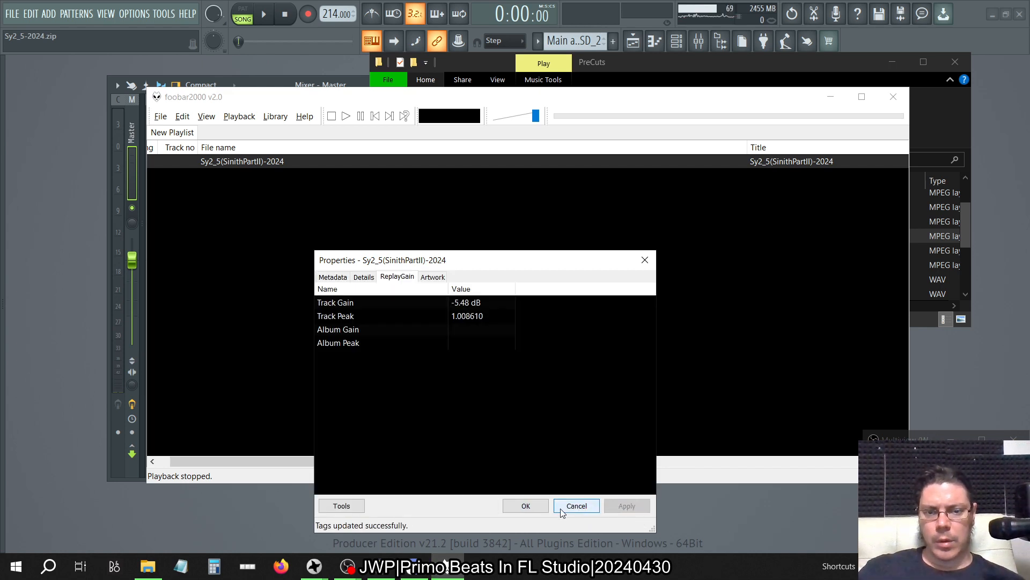
pyautogui.click(526, 506)
# - Set the artist name to Primo Beats in the metadata properties of Sy2_5(SinithPartII)-2024
pyautogui.rightClick(345, 161)
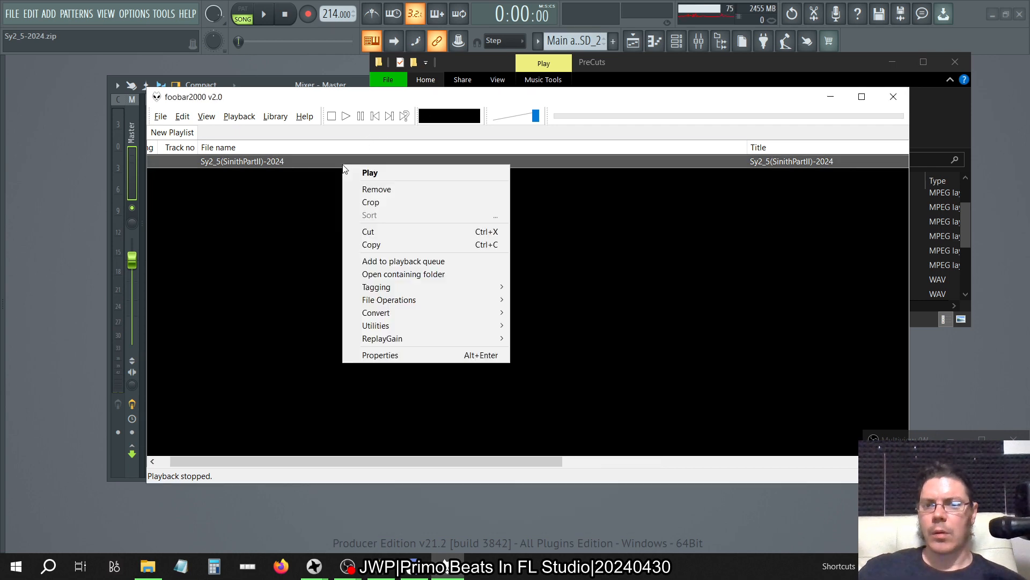
pyautogui.click(375, 357)
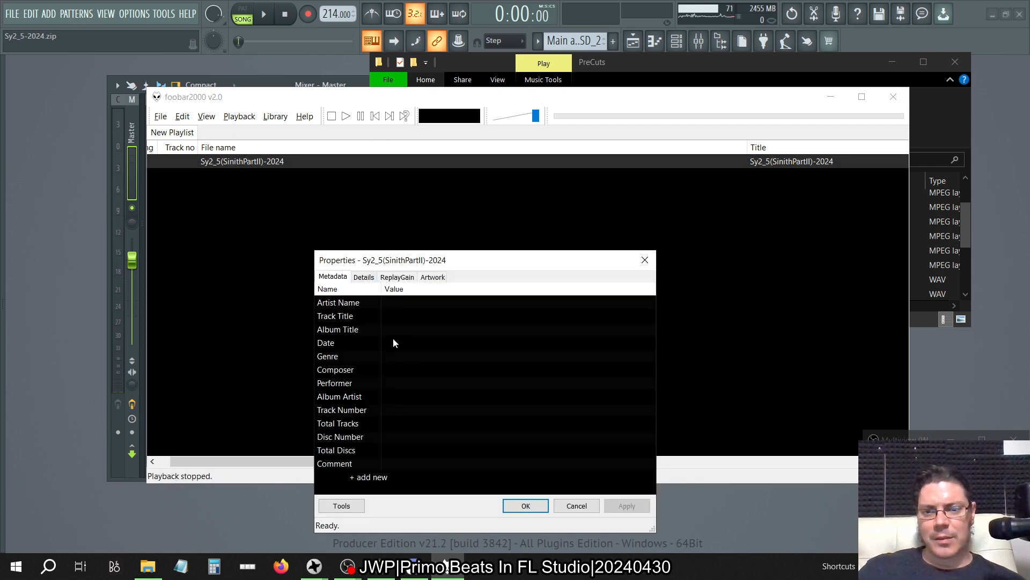
pyautogui.click(383, 298)
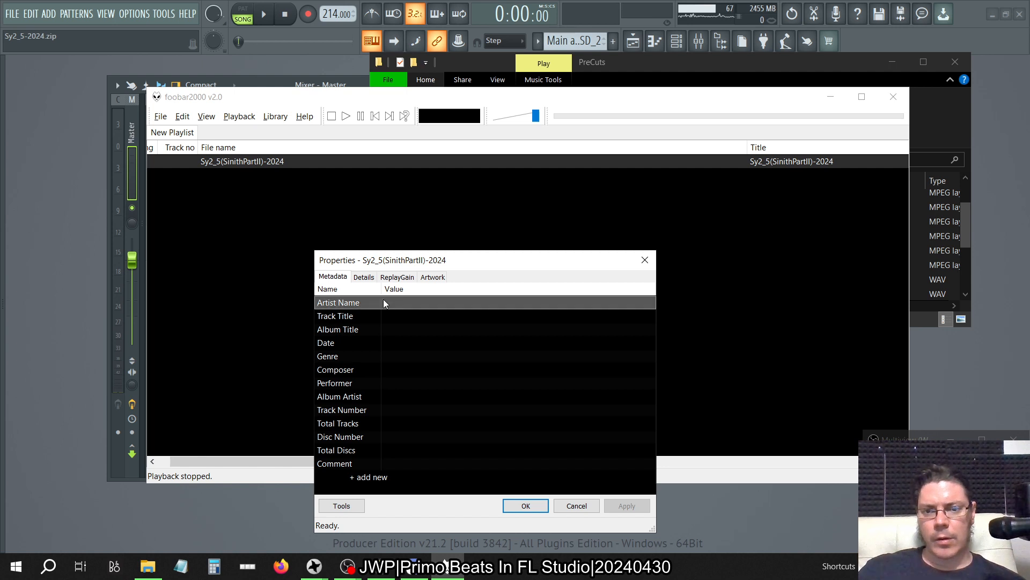
pyautogui.click(383, 298)
pyautogui.write('Primo Beats')
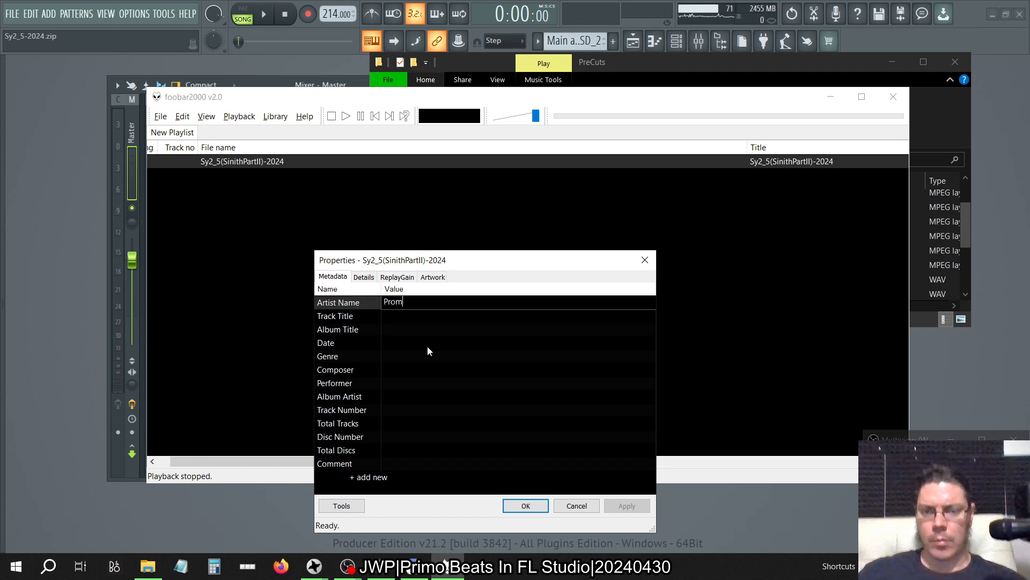
pyautogui.press('Down')
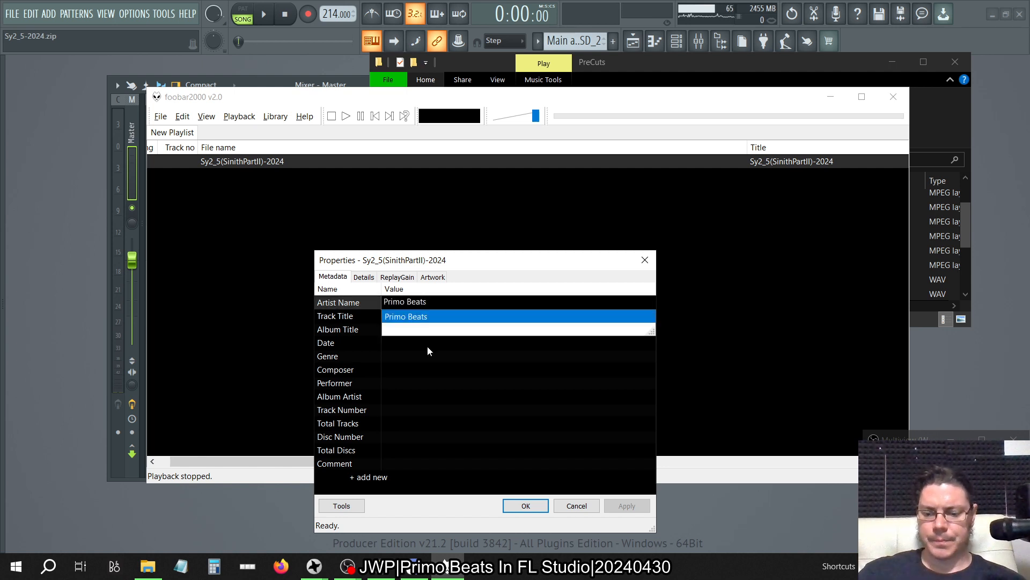
# - Copy the artist name Primo Beats into the track's Album Artist field
pyautogui.hotkey('ctrl', 'a')
pyautogui.hotkey('ctrl', 'c')
pyautogui.press('Tab')
pyautogui.press('Tab')
pyautogui.press('Tab')
pyautogui.press('Tab')
pyautogui.press('Tab')
pyautogui.press('Tab')
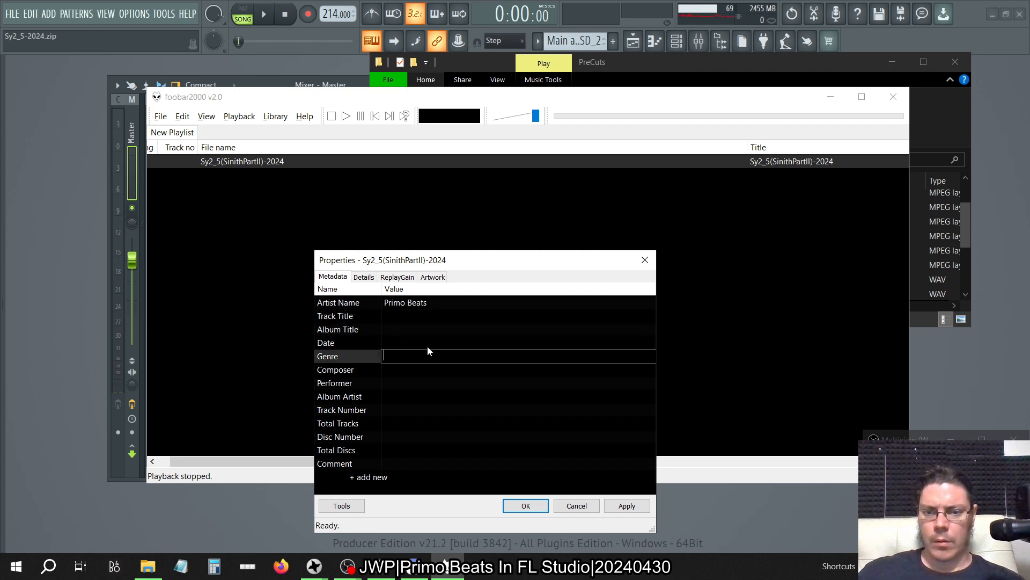
pyautogui.press('Tab')
pyautogui.hotkey('ctrl', 'v')
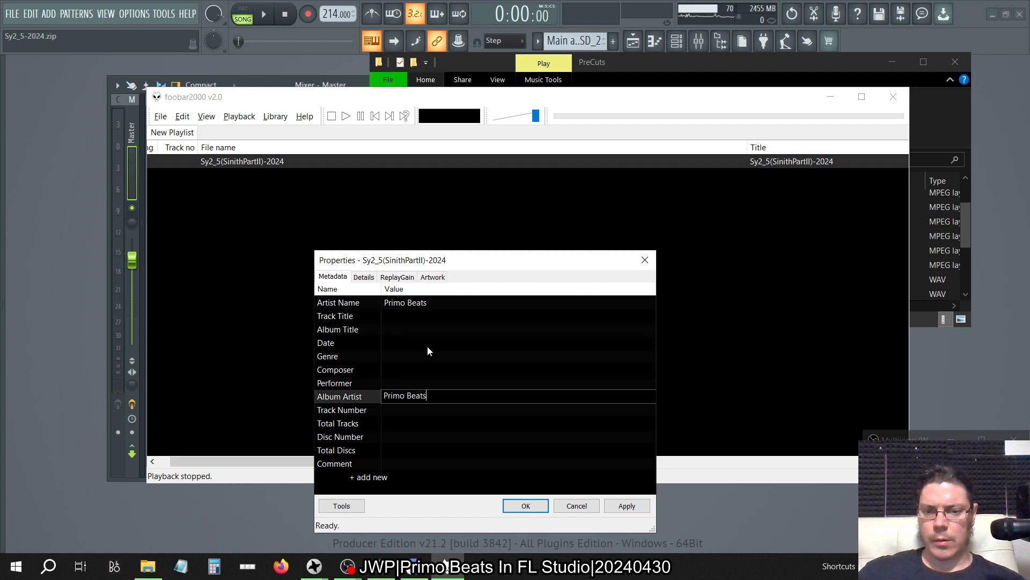
# - Set the album title to Dope Pro, apply the metadata to the file, and close foobar2000
pyautogui.hotkey('shift', 'Tab')
pyautogui.hotkey('shift', 'Tab')
pyautogui.hotkey('shift', 'Tab')
pyautogui.hotkey('shift', 'Tab')
pyautogui.hotkey('shift', 'Tab')
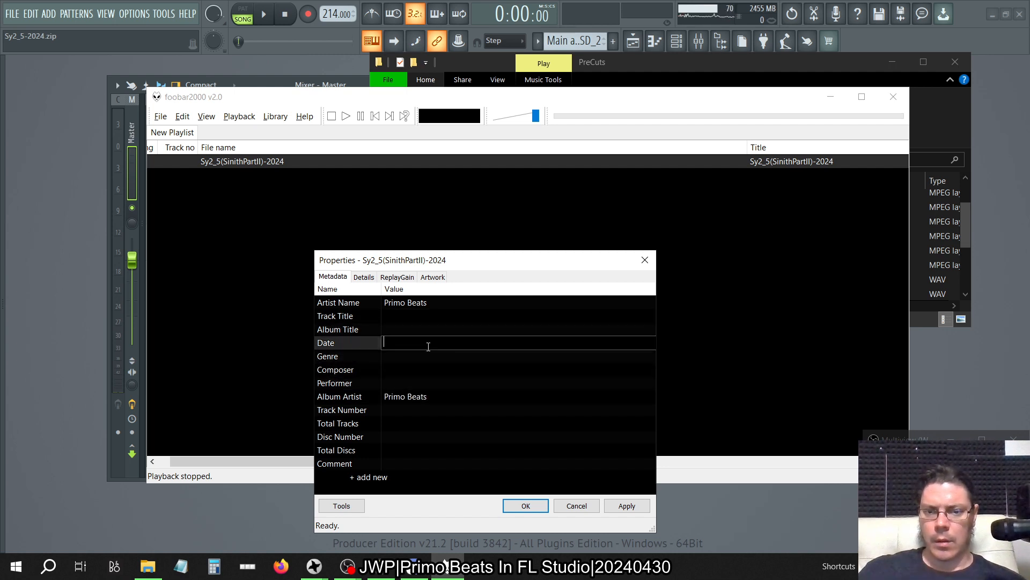
pyautogui.write('Dope ')
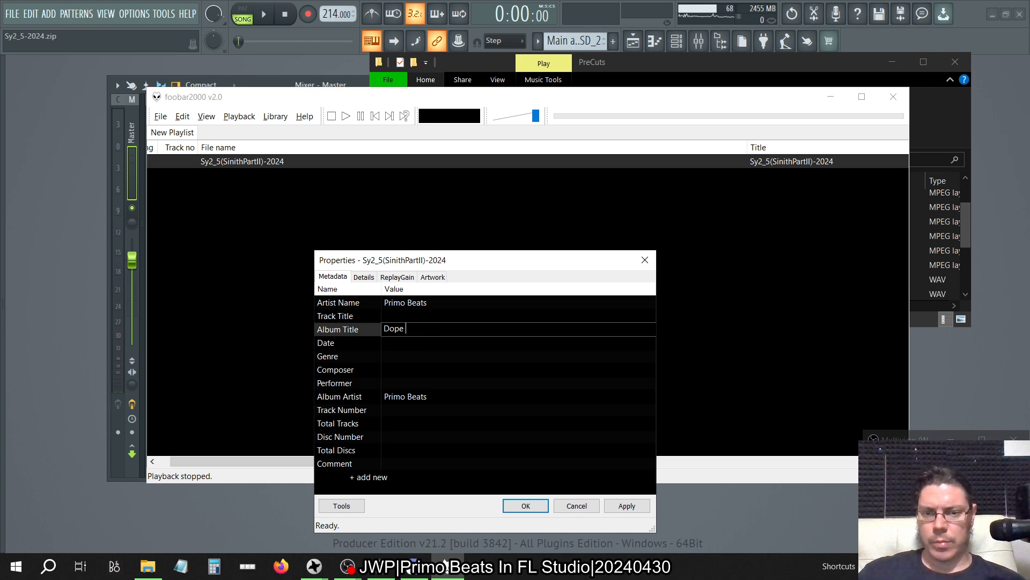
pyautogui.write('Pro')
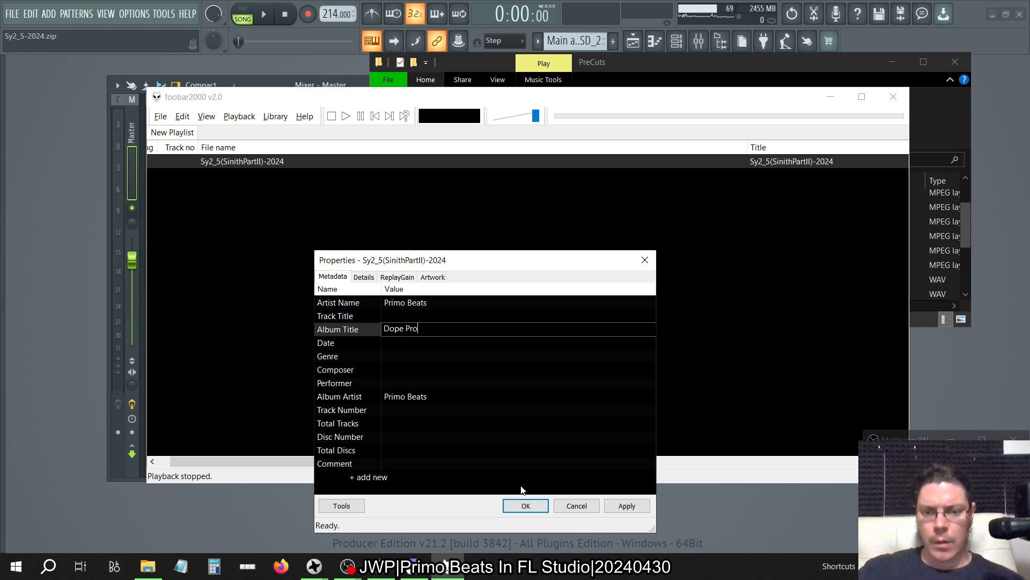
pyautogui.click(627, 505)
pyautogui.click(529, 505)
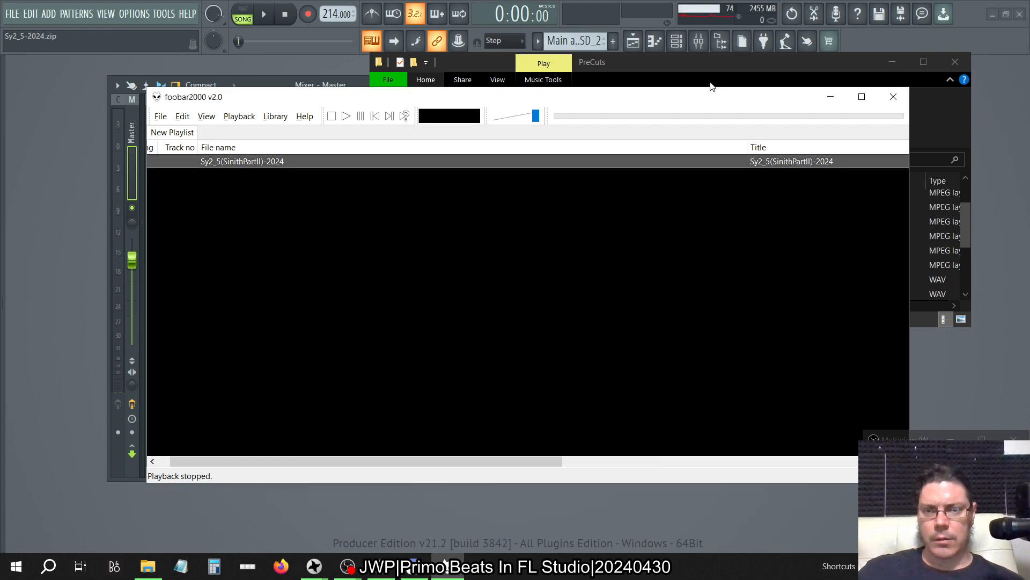
pyautogui.click(898, 92)
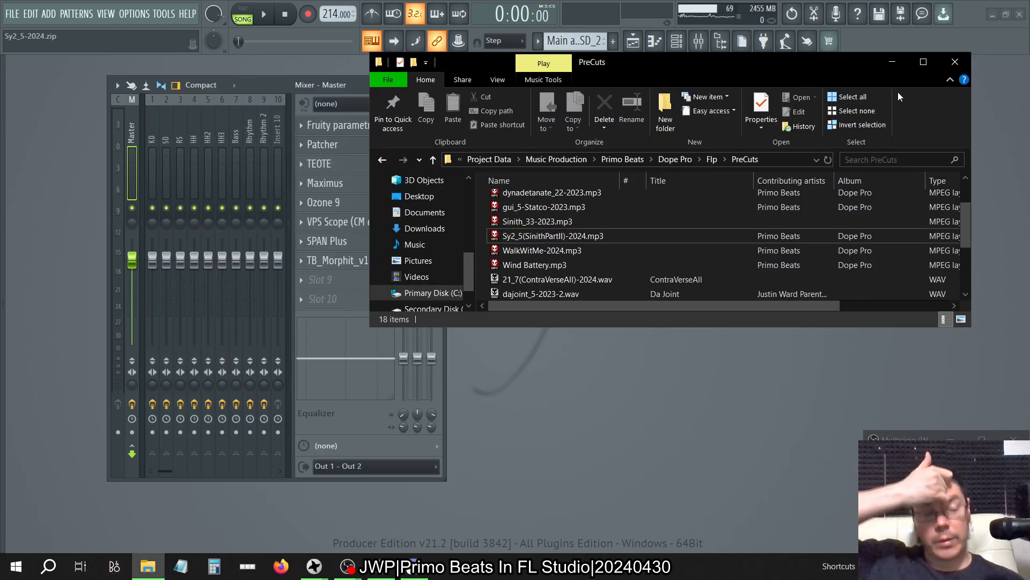